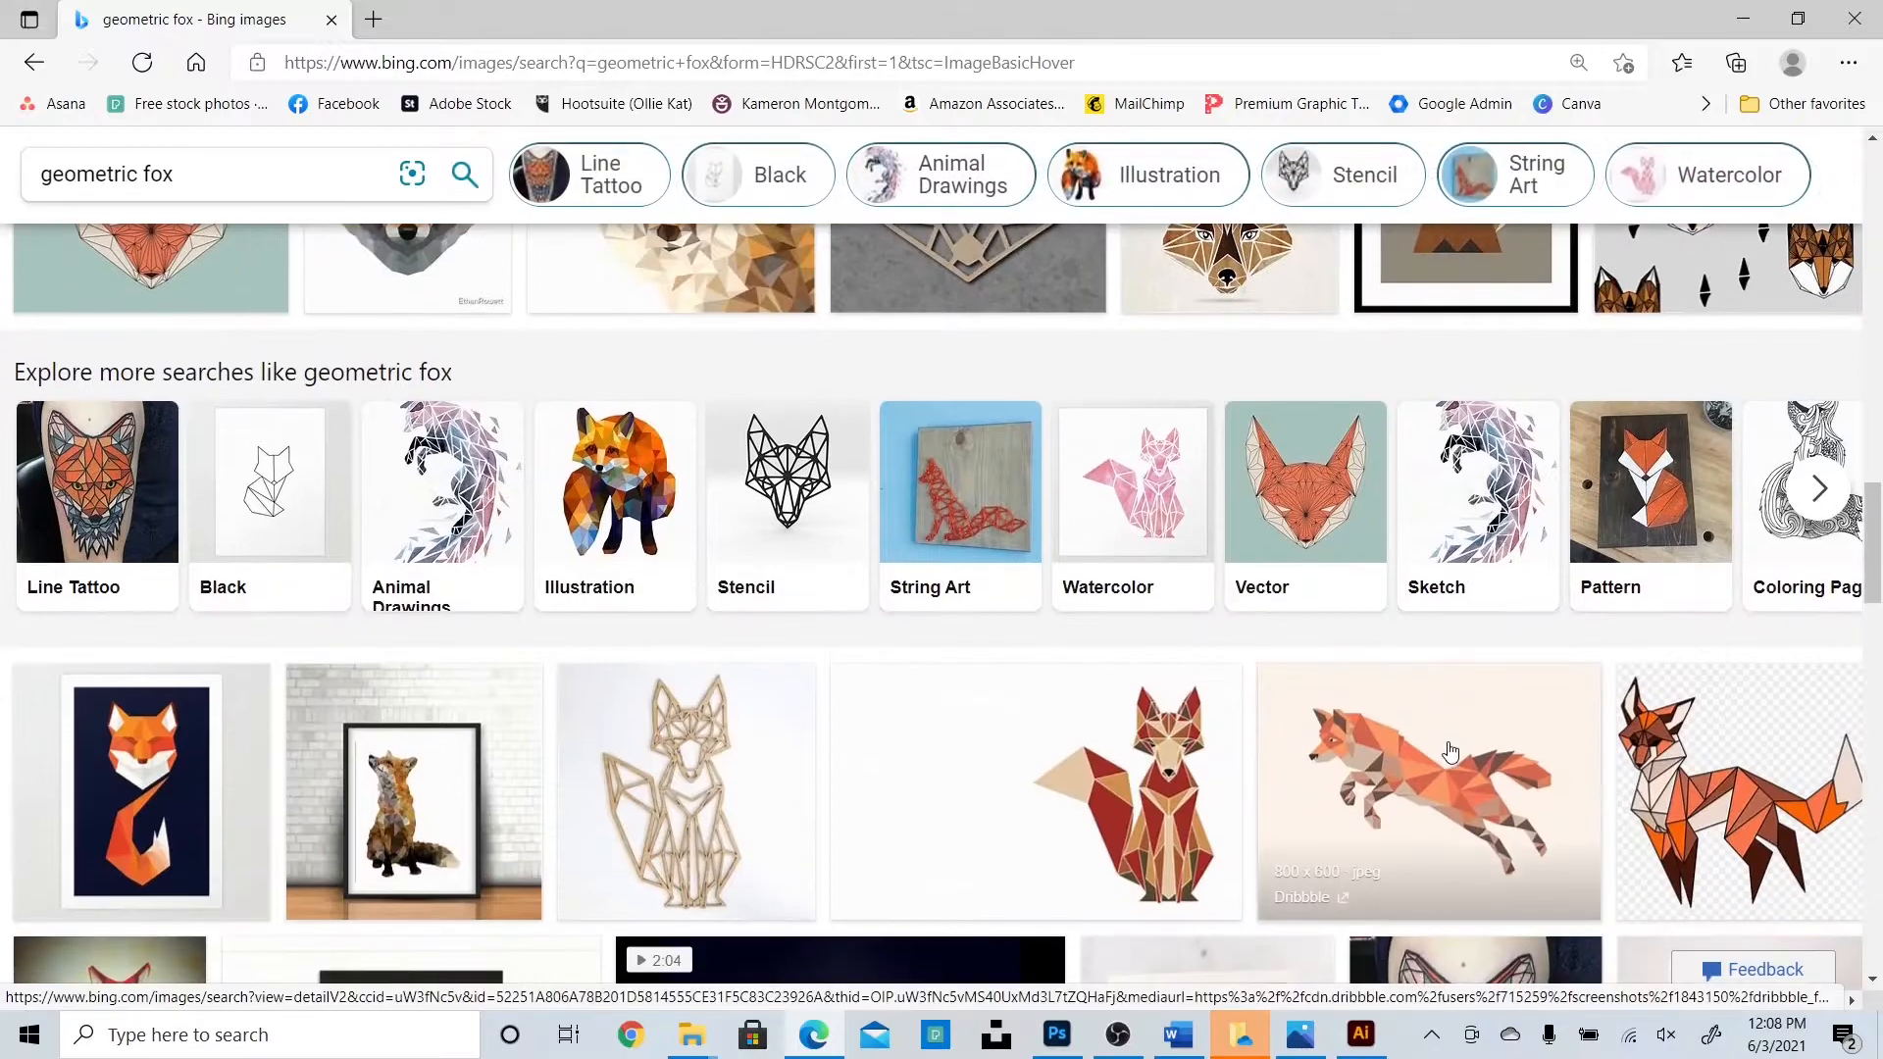
scroll(1449, 753, down, 7)
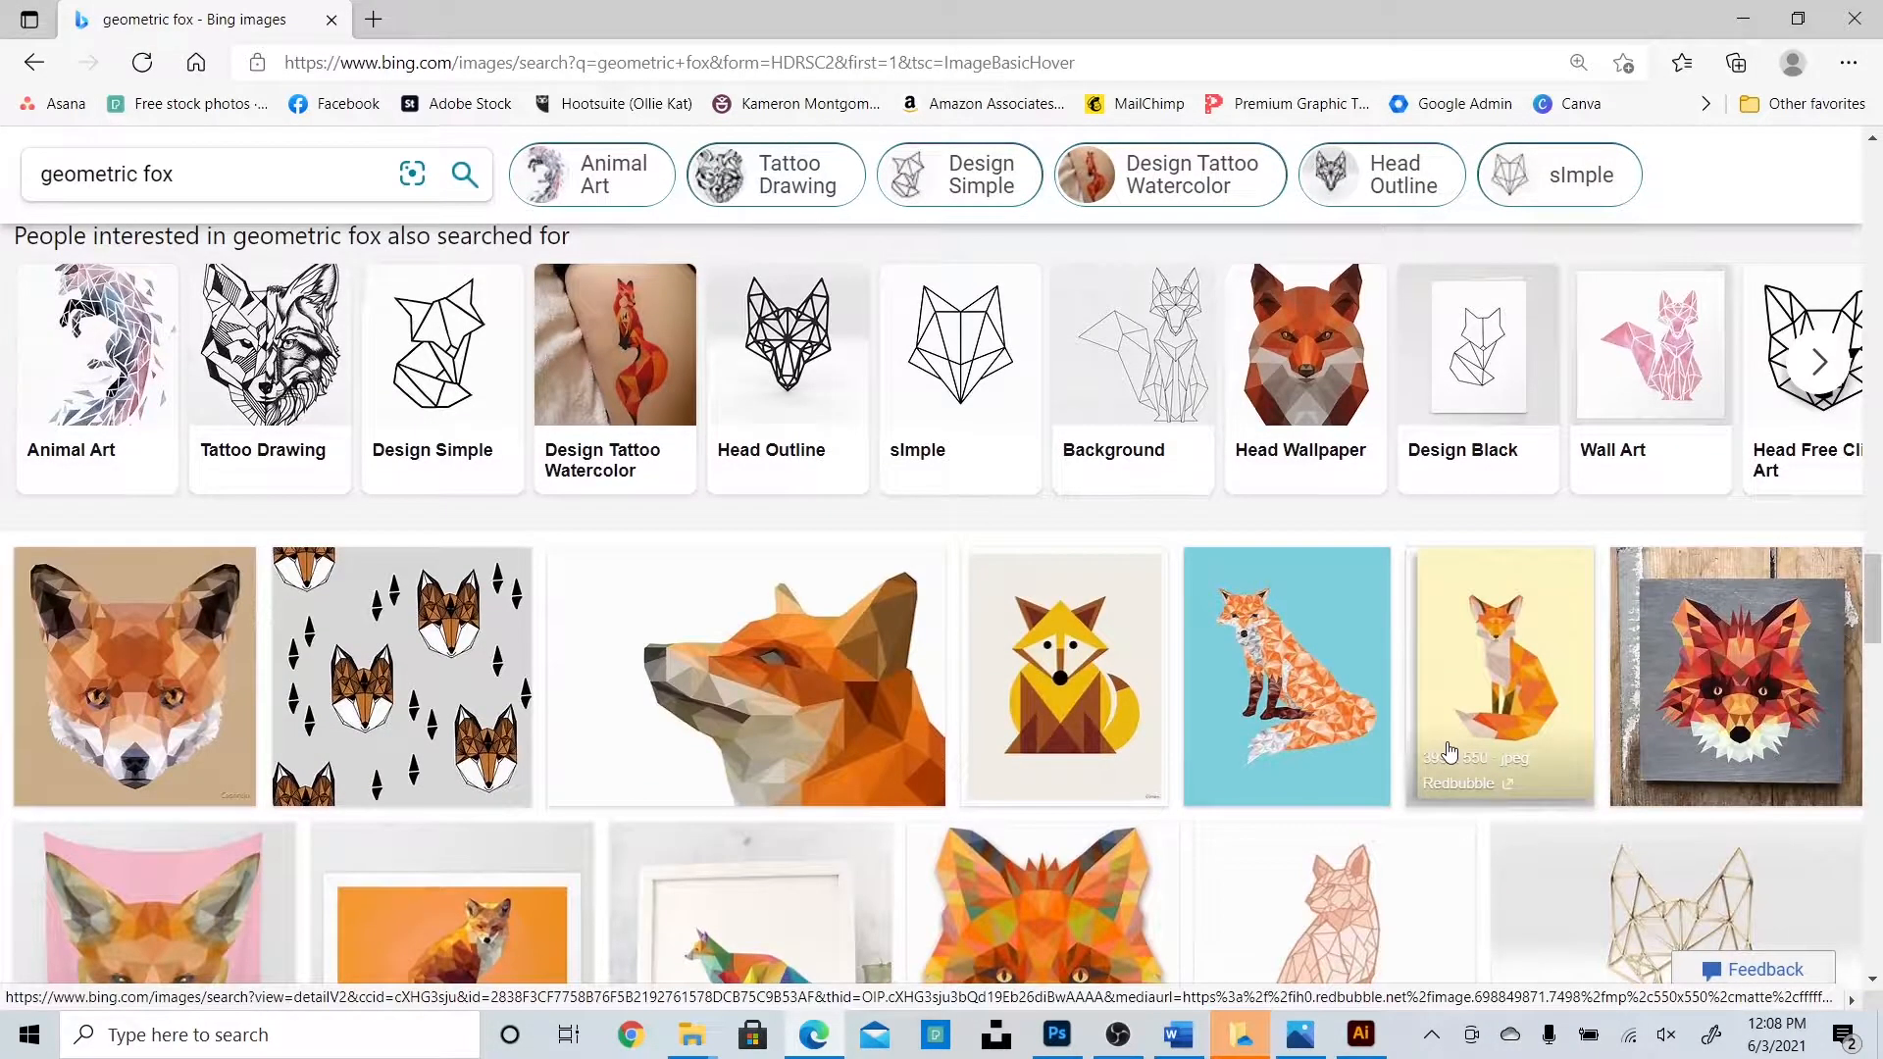
In Bing Images, open the simple black geometric fox drawing and copy it.
click(975, 363)
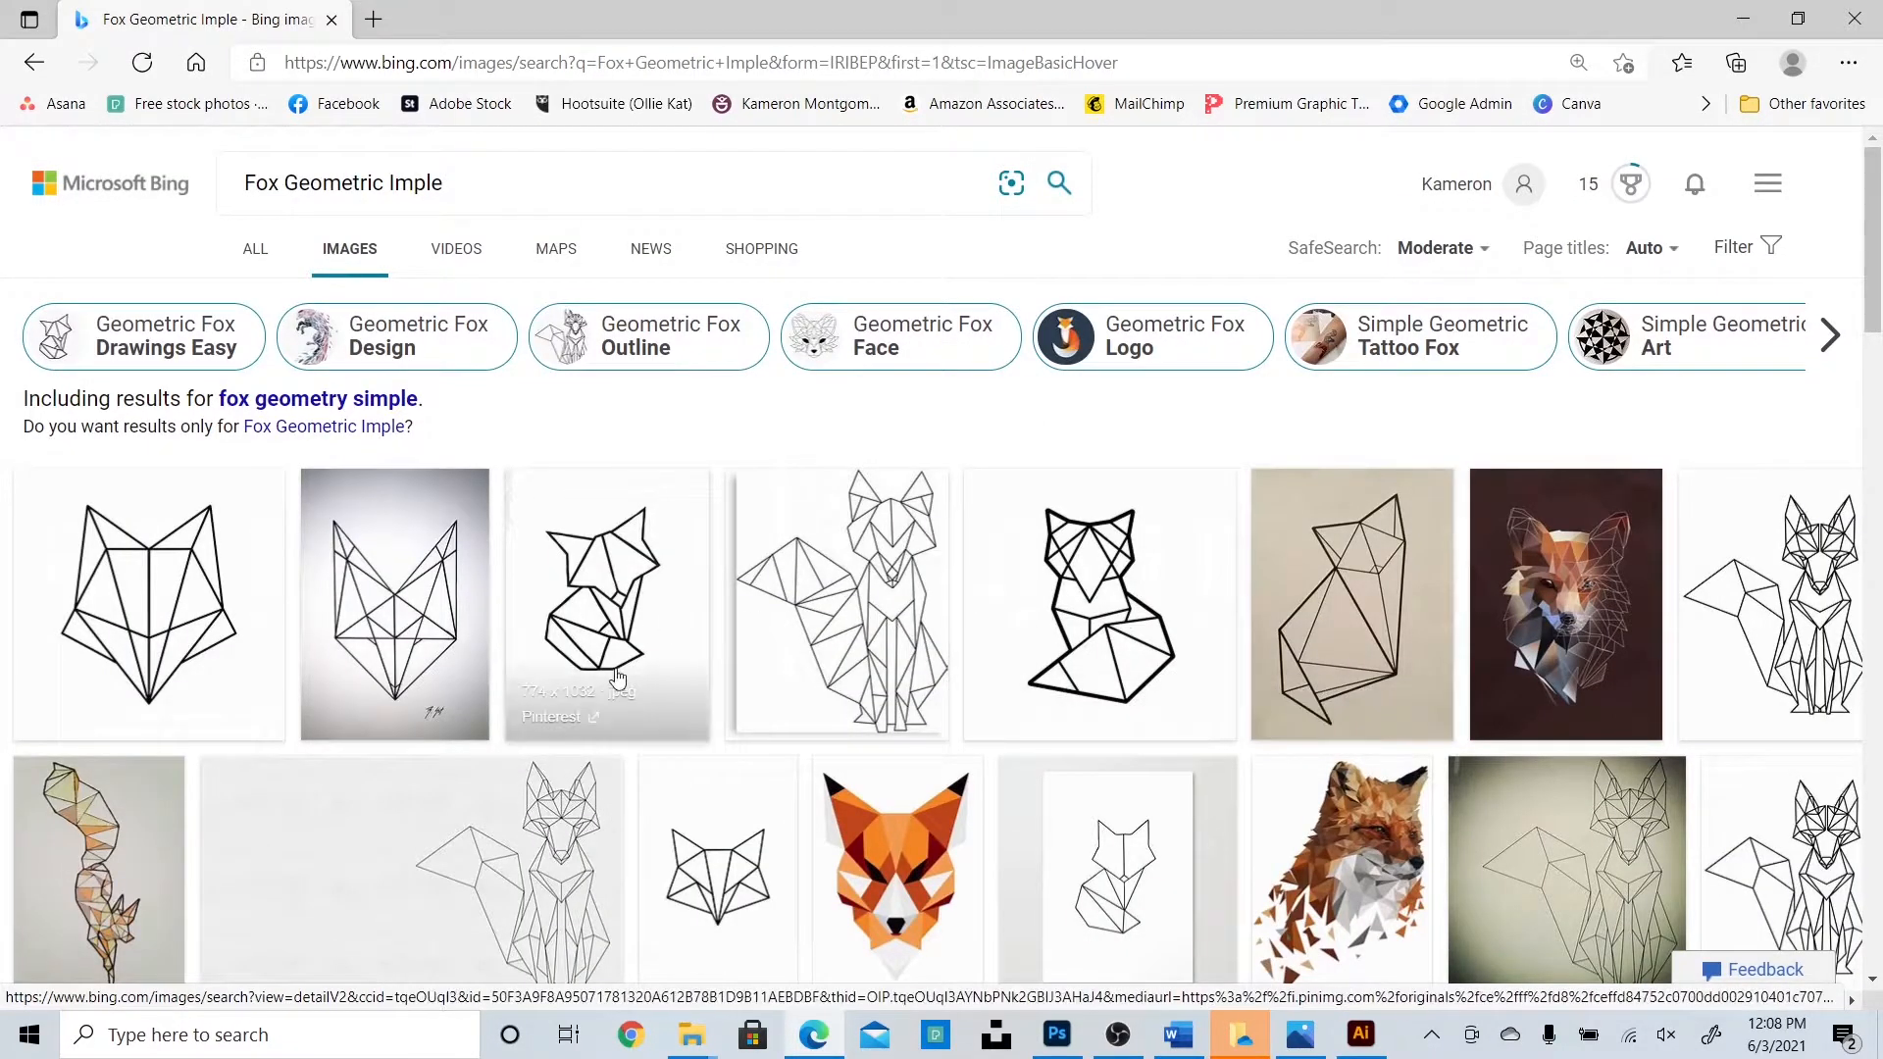
click(620, 588)
right_click(694, 457)
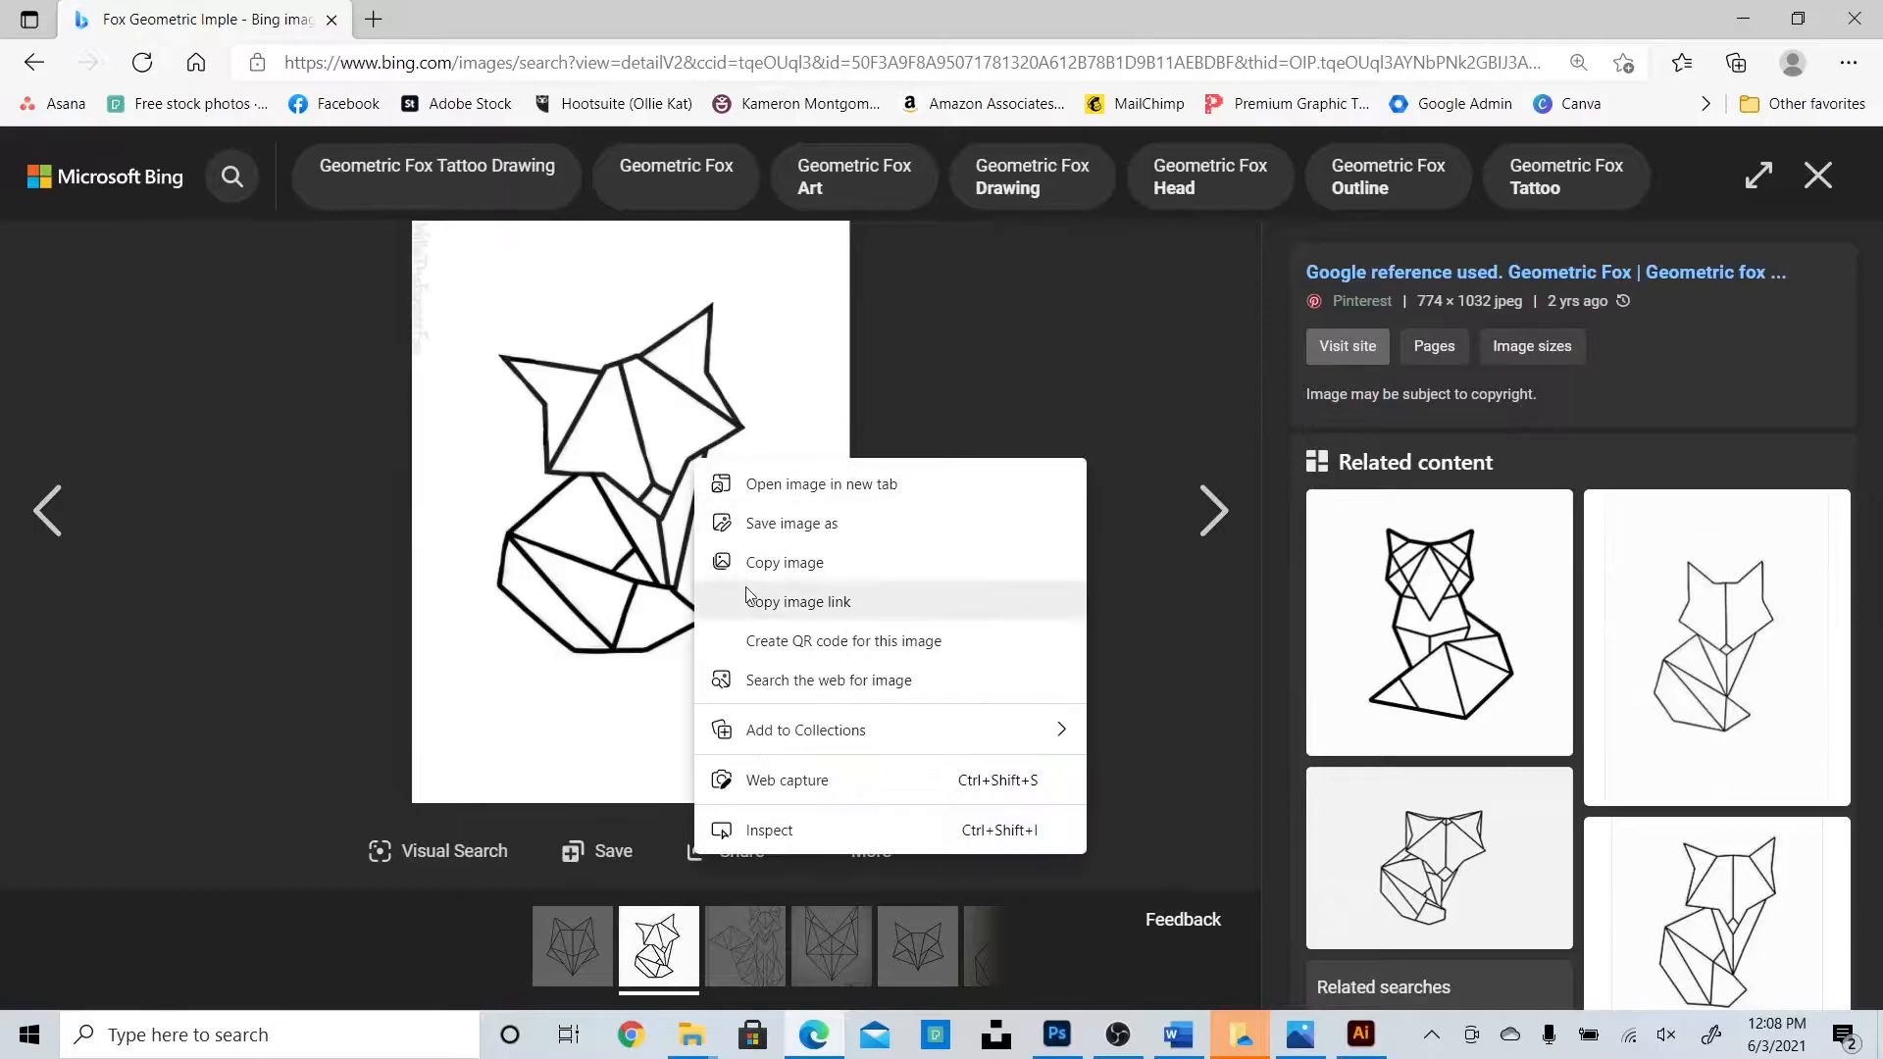
click(814, 561)
Paste the fox drawing into Illustrator, scale it down and place it left of the artboard.
click(1361, 1034)
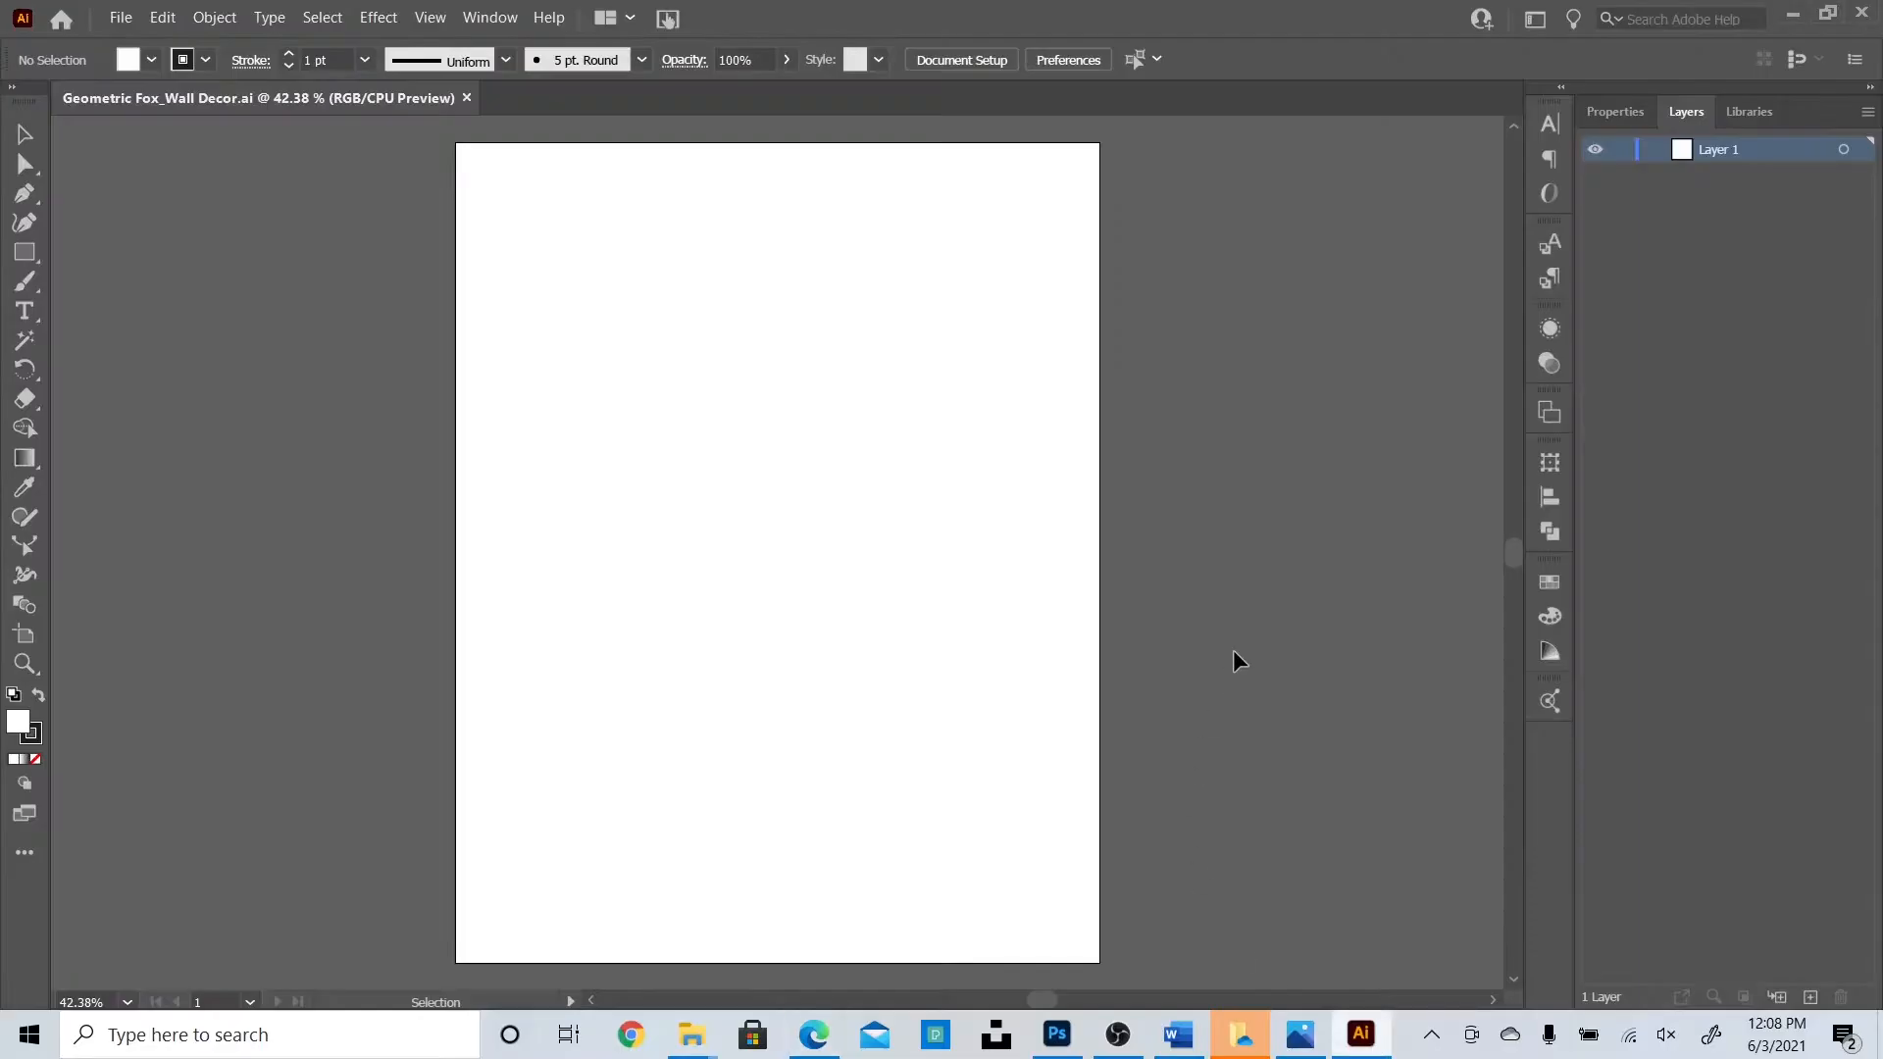
key(ctrl+v)
drag(1096, 969, 804, 480)
drag(635, 335, 315, 358)
click(743, 981)
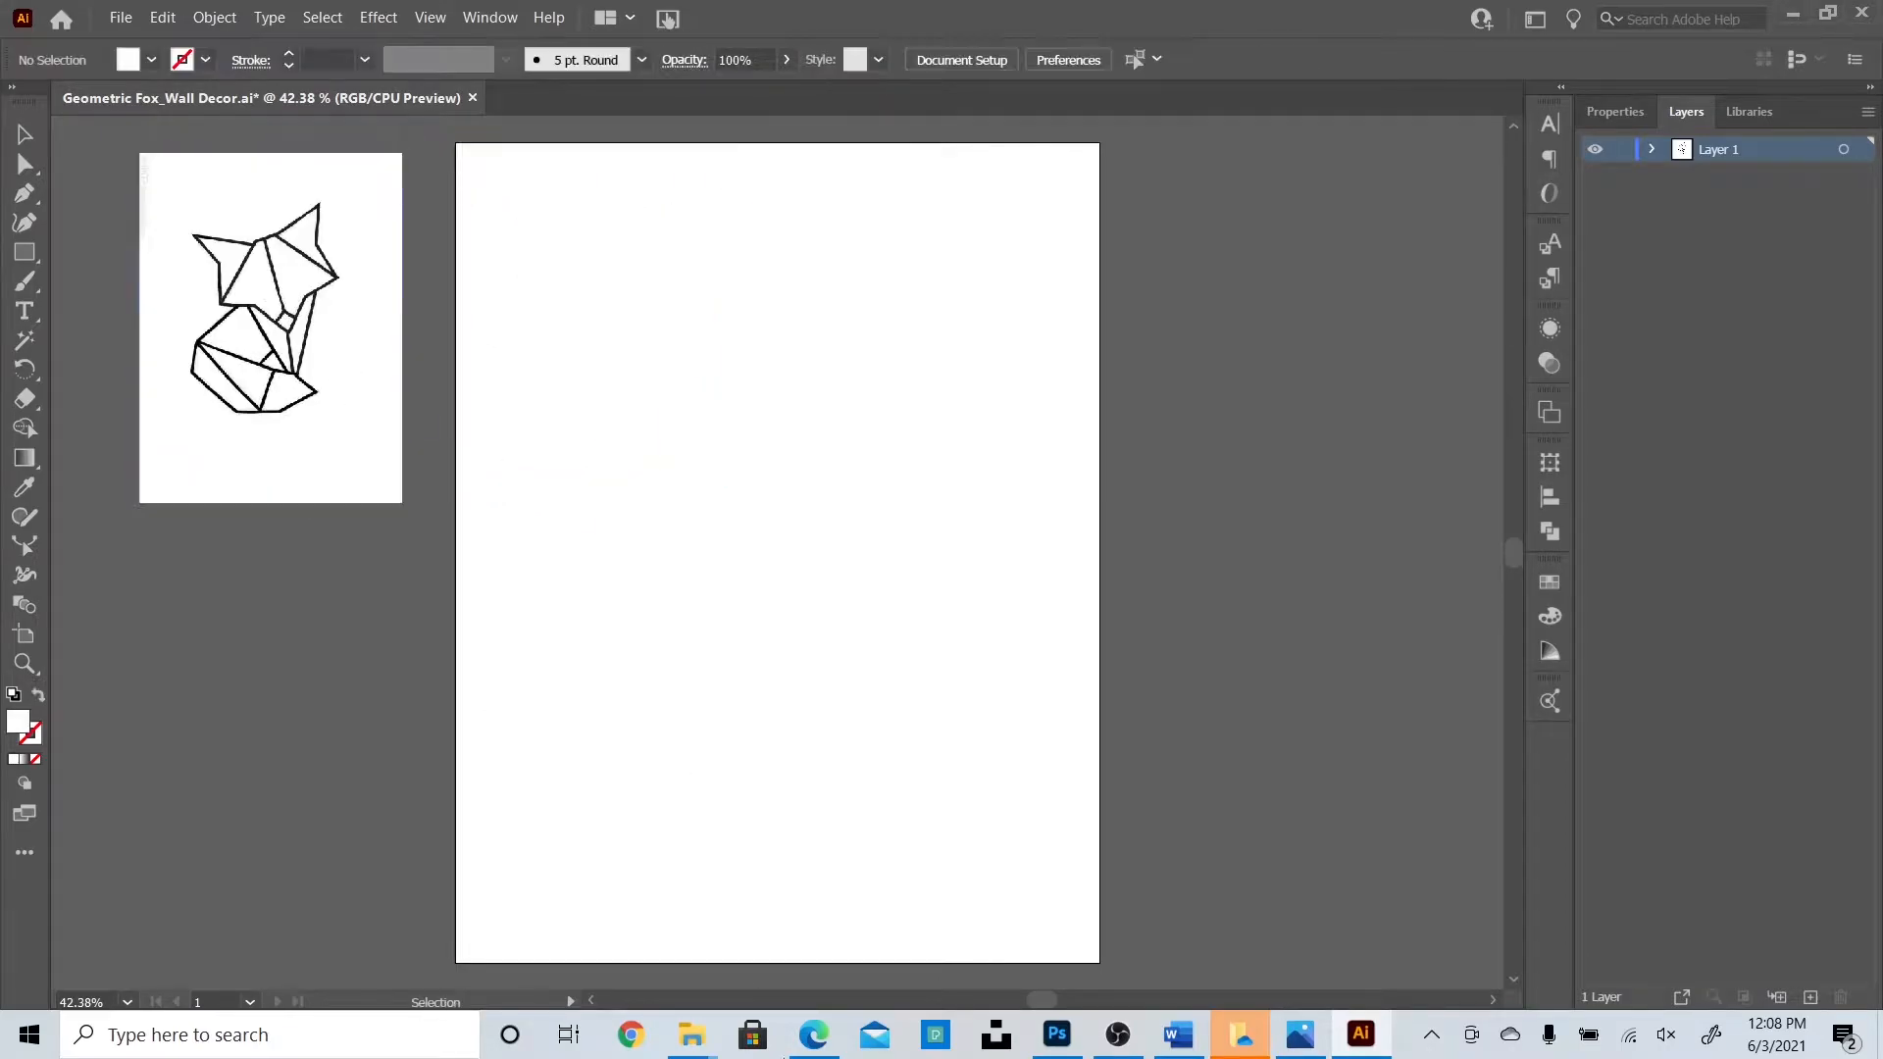
click(813, 1034)
Find the line-drawn fox on a yellow background in the results and copy it.
key(Escape)
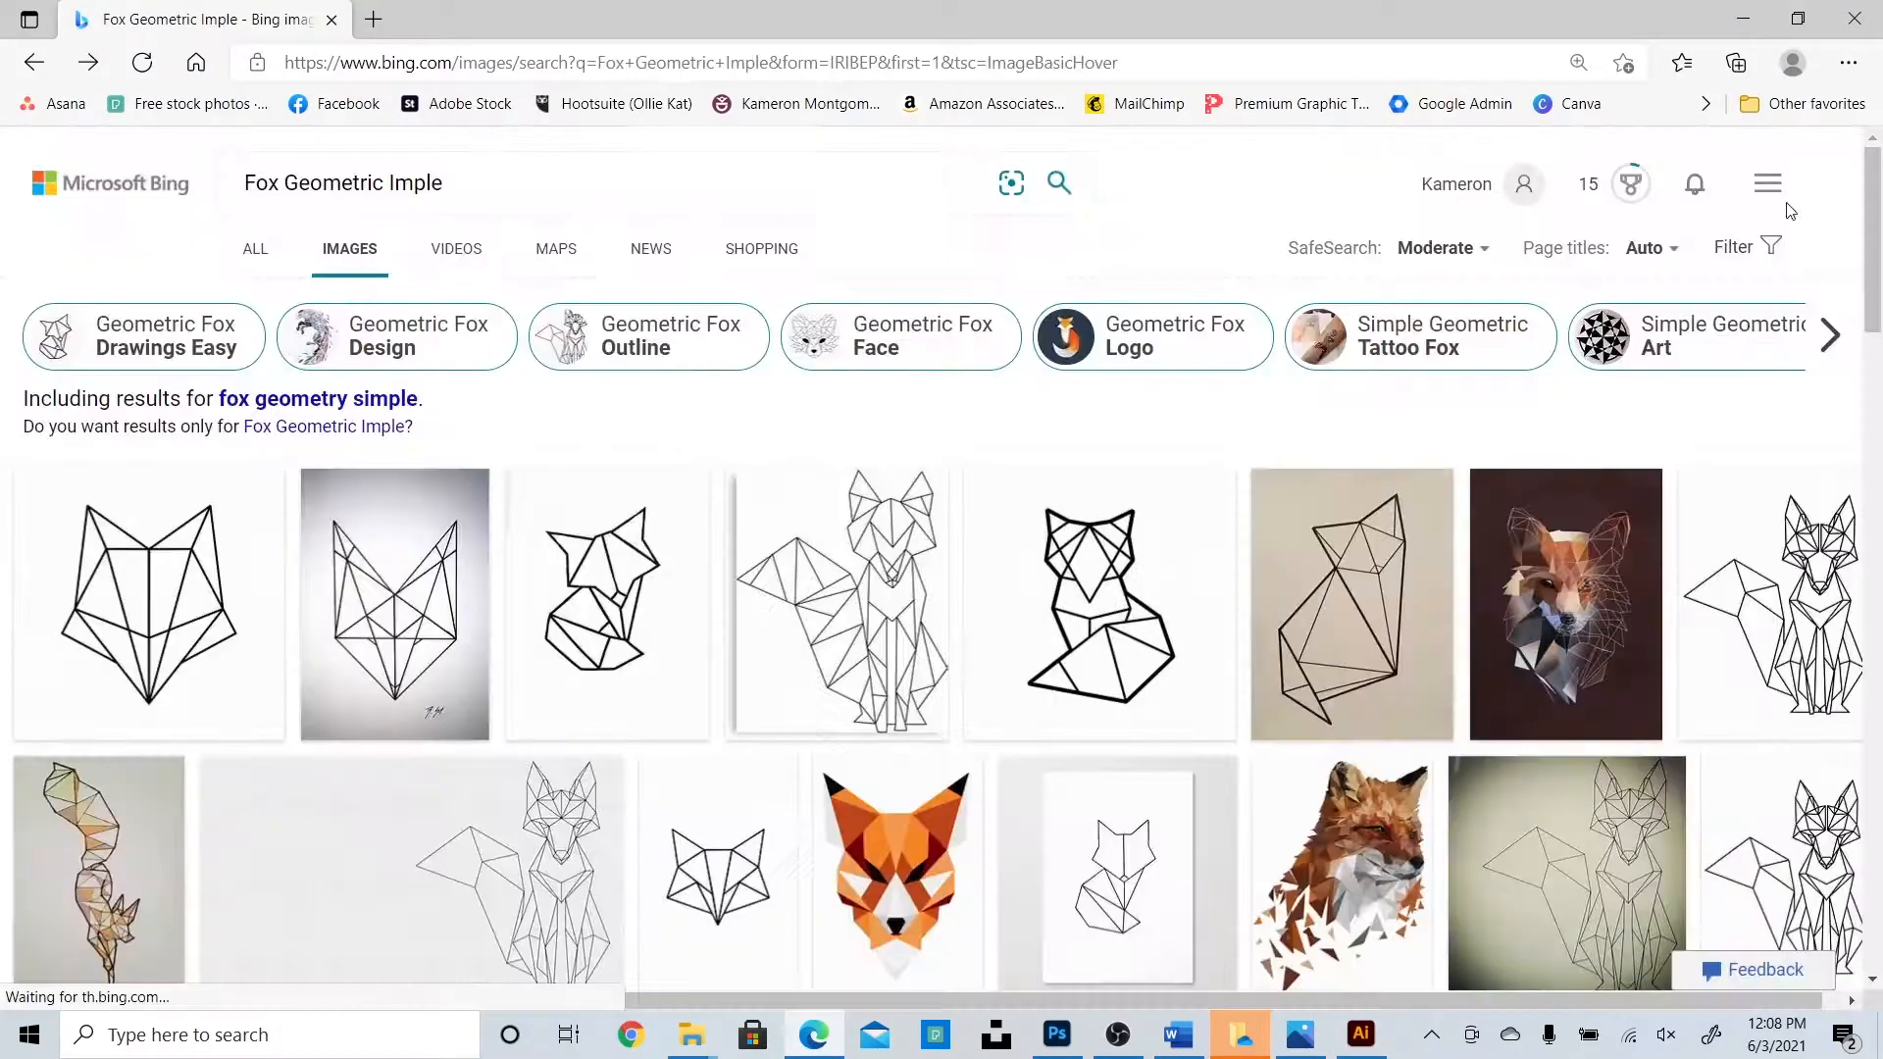
scroll(1404, 757, down, 5)
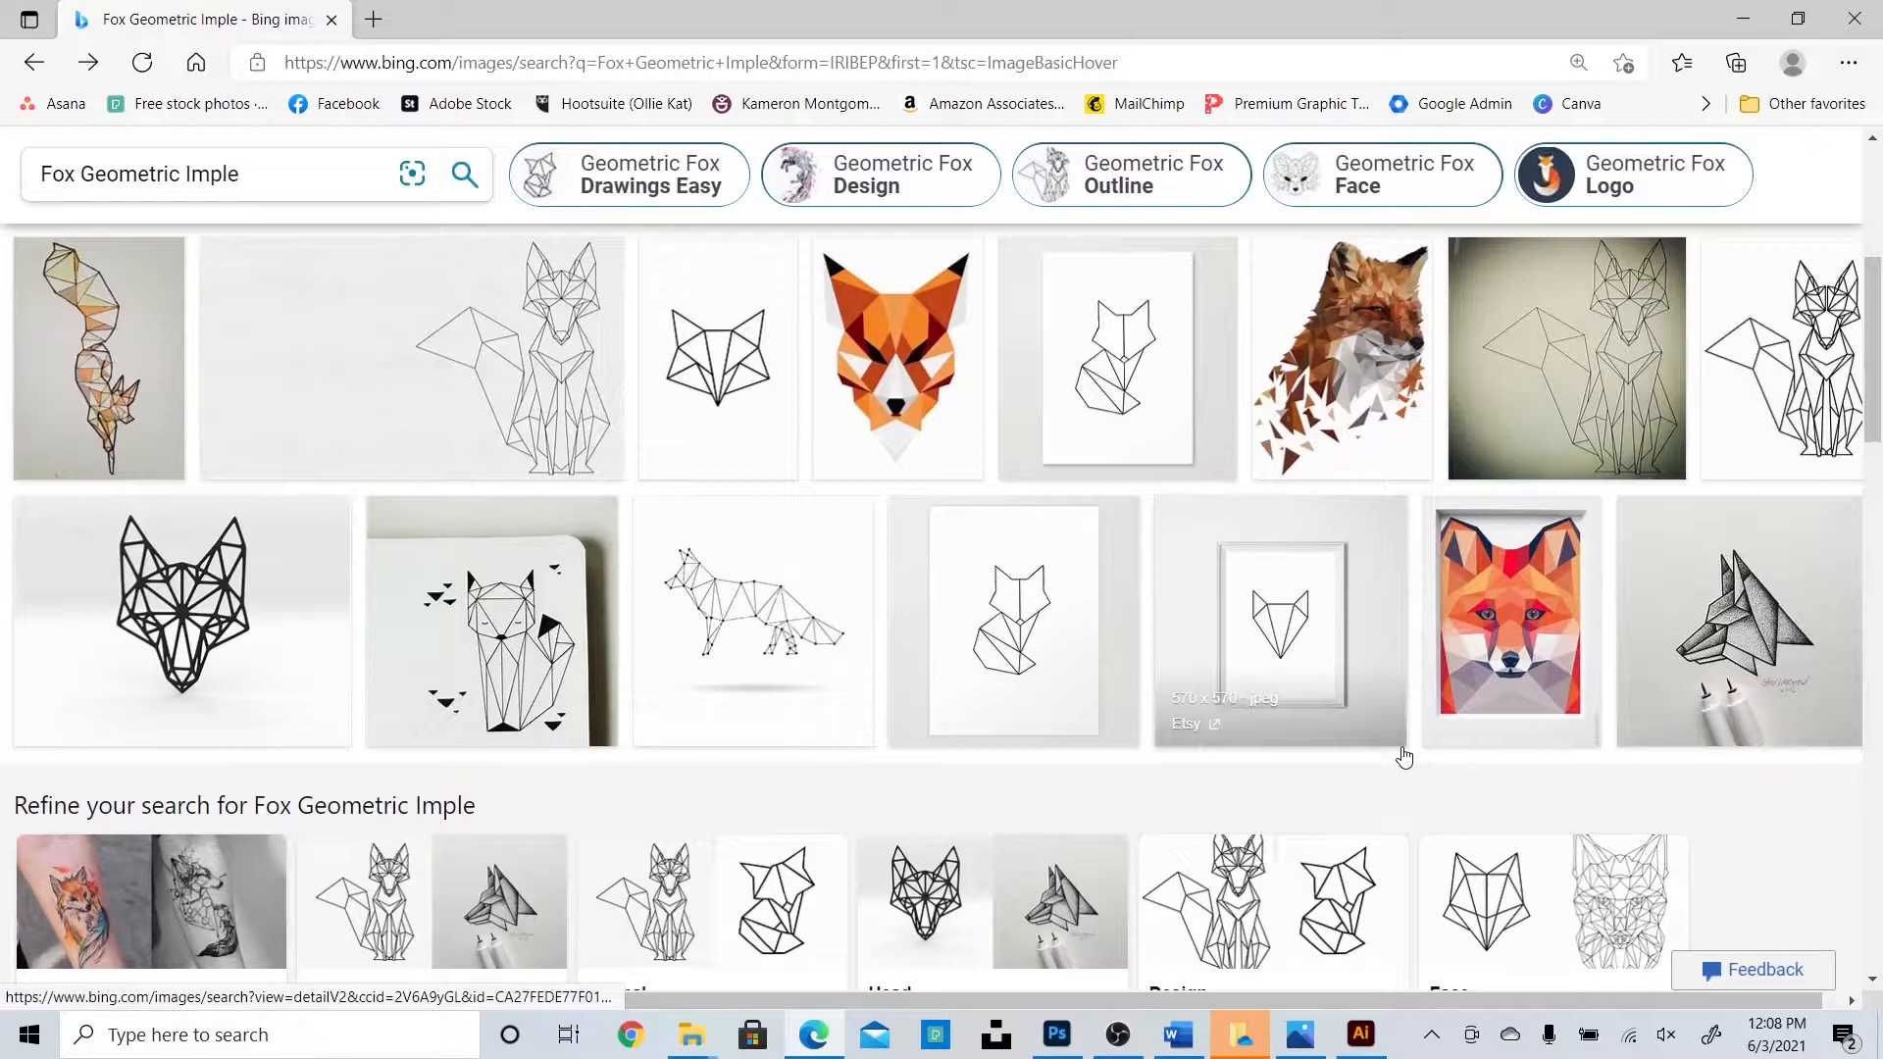
scroll(1404, 757, down, 2)
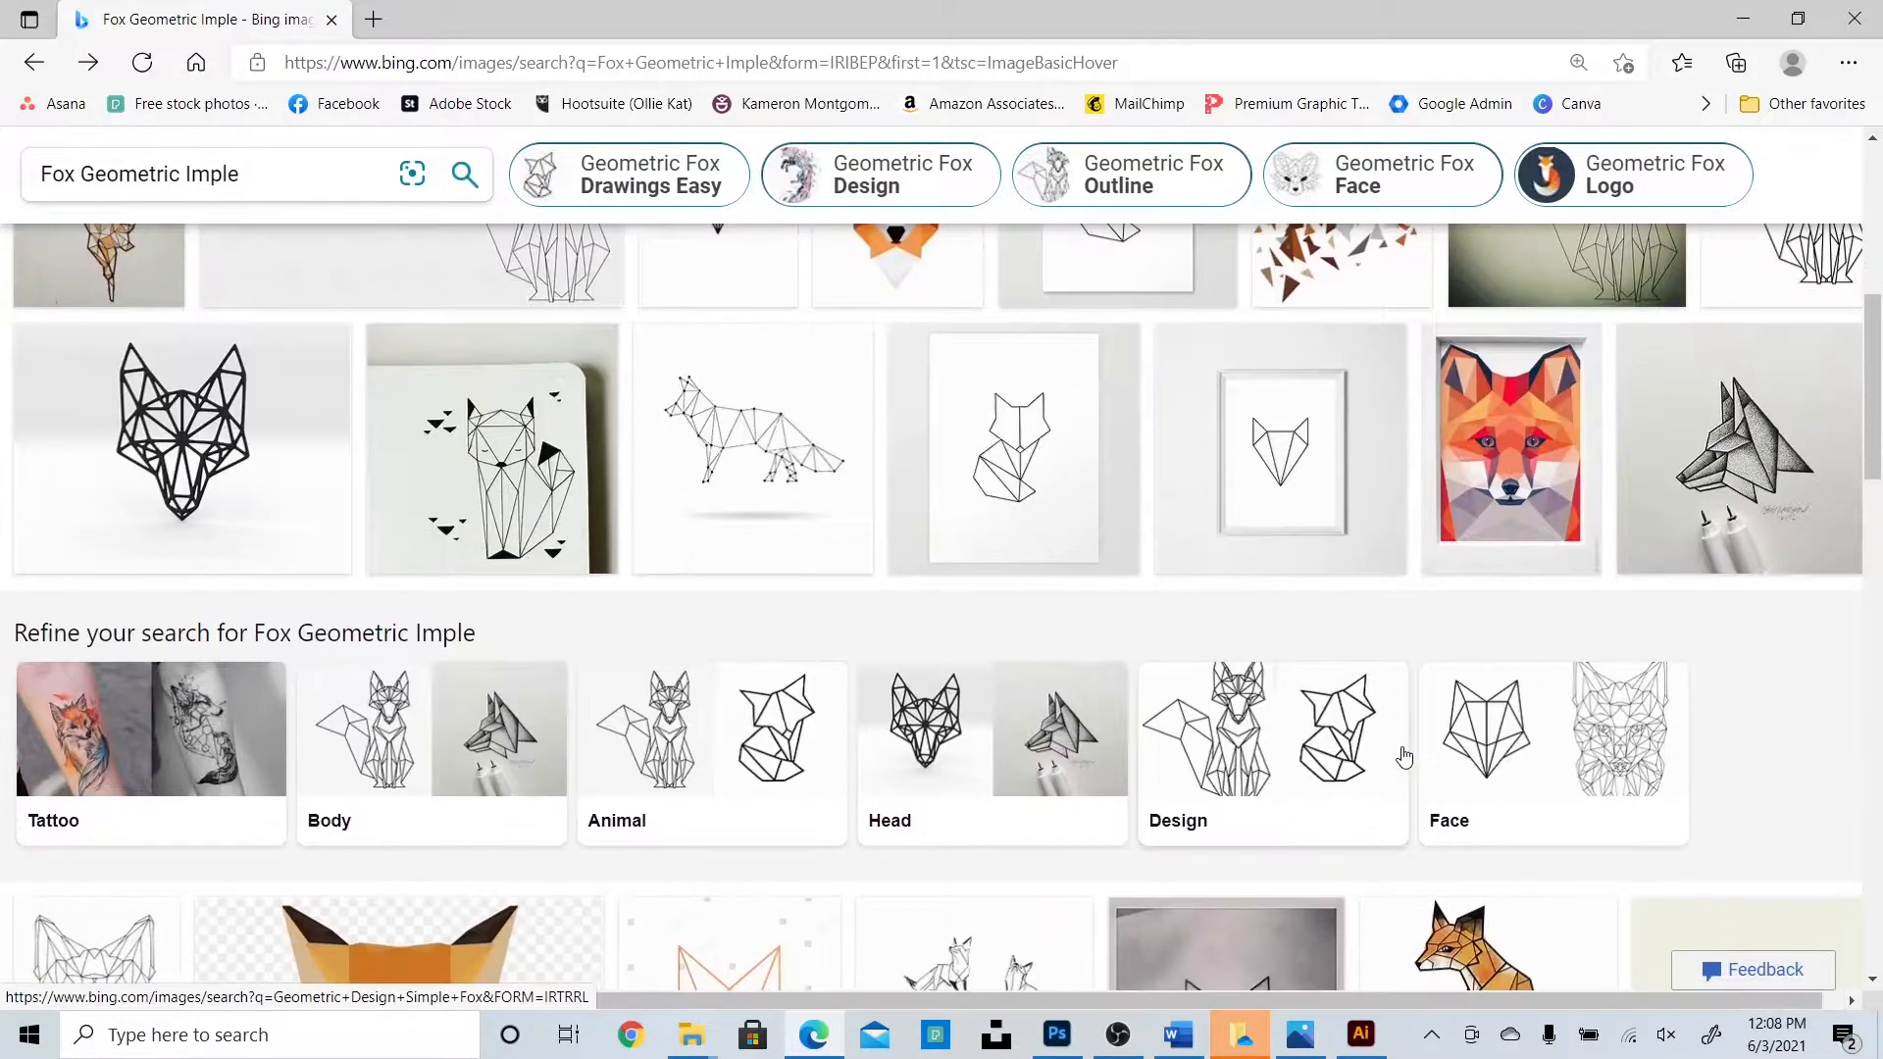
scroll(1404, 757, down, 4)
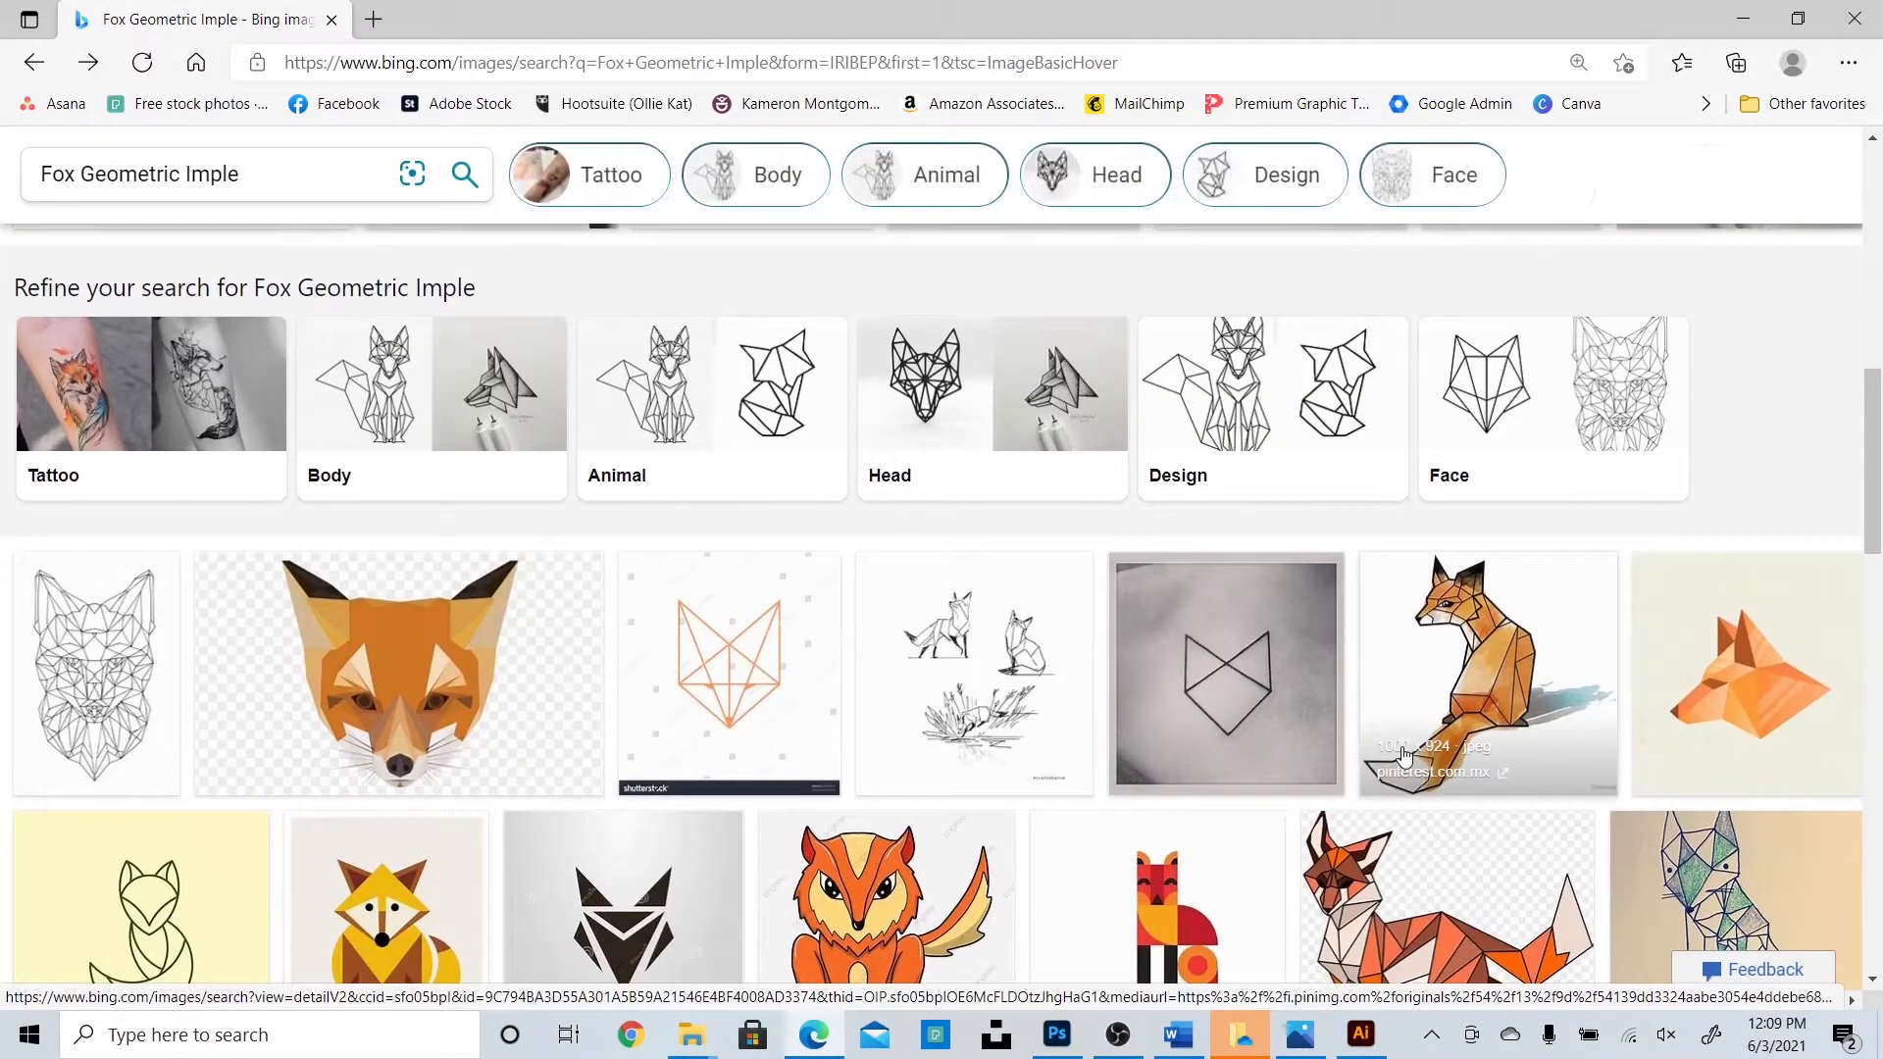
scroll(1404, 757, down, 4)
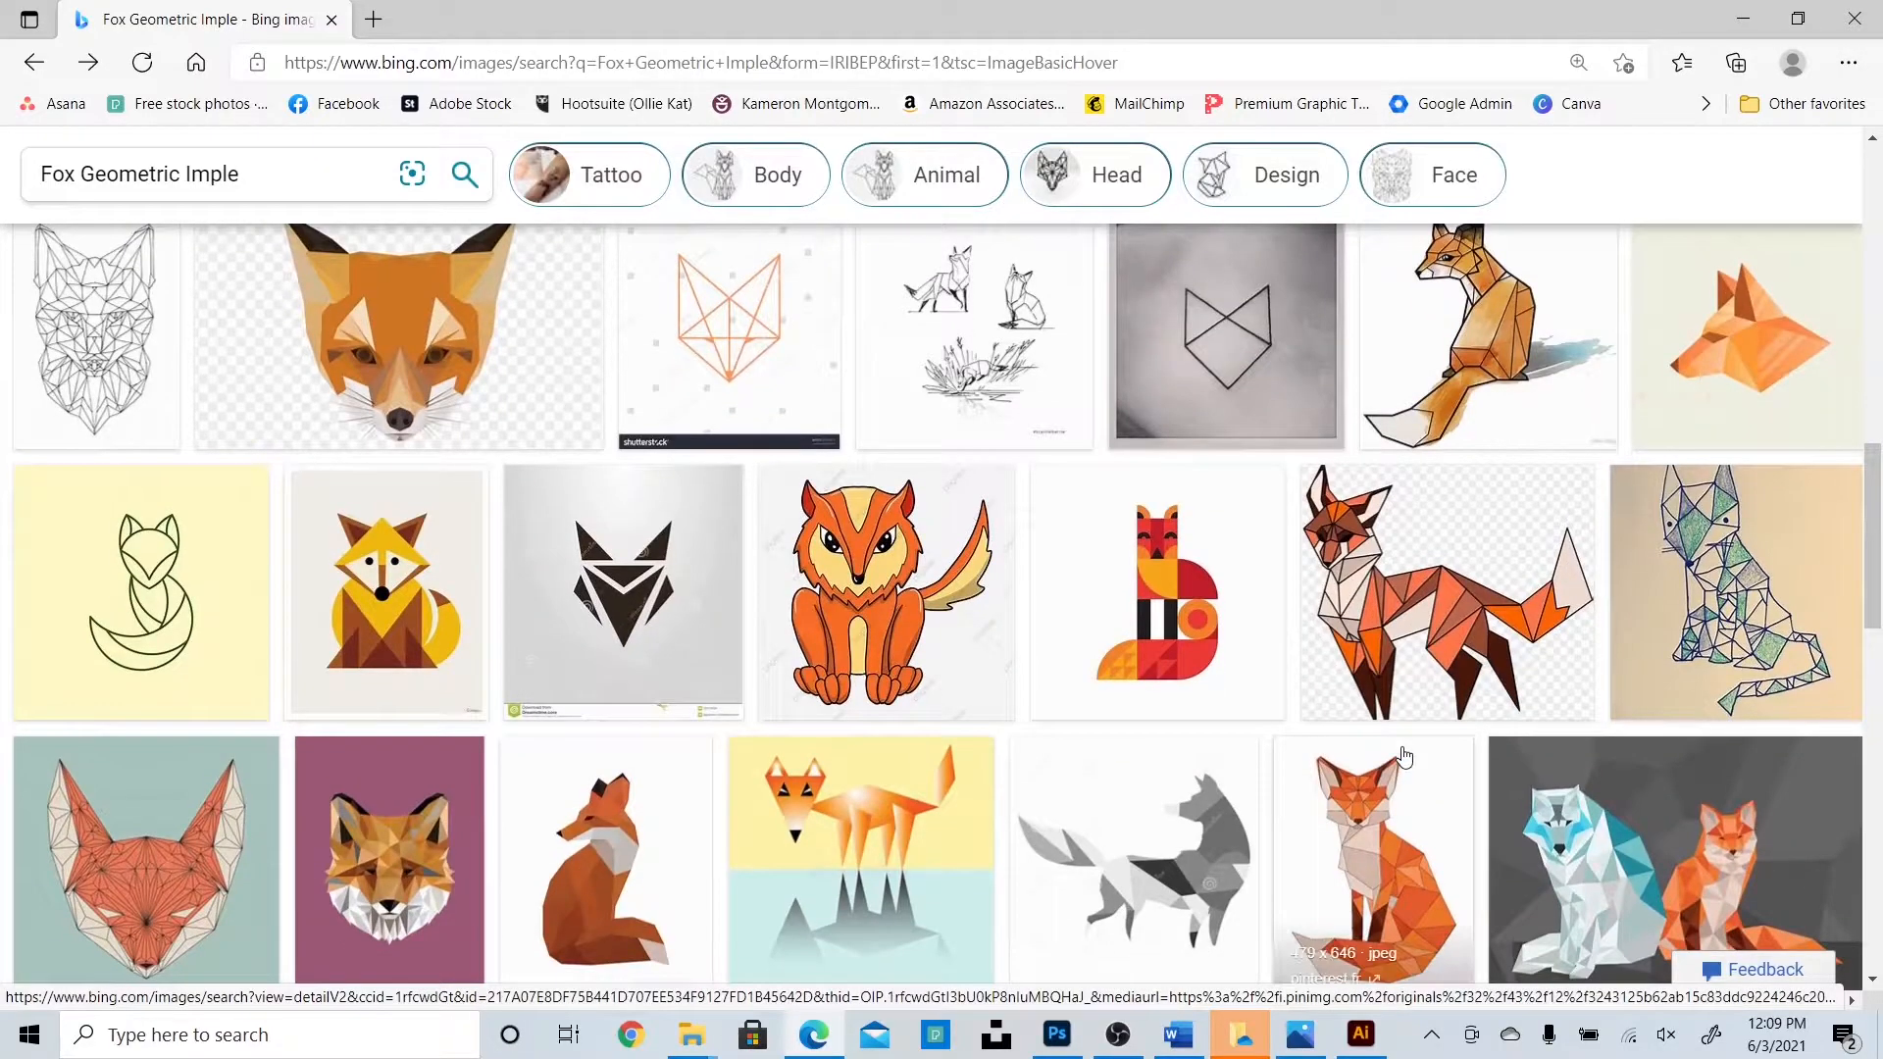
scroll(1404, 757, down, 2)
click(157, 412)
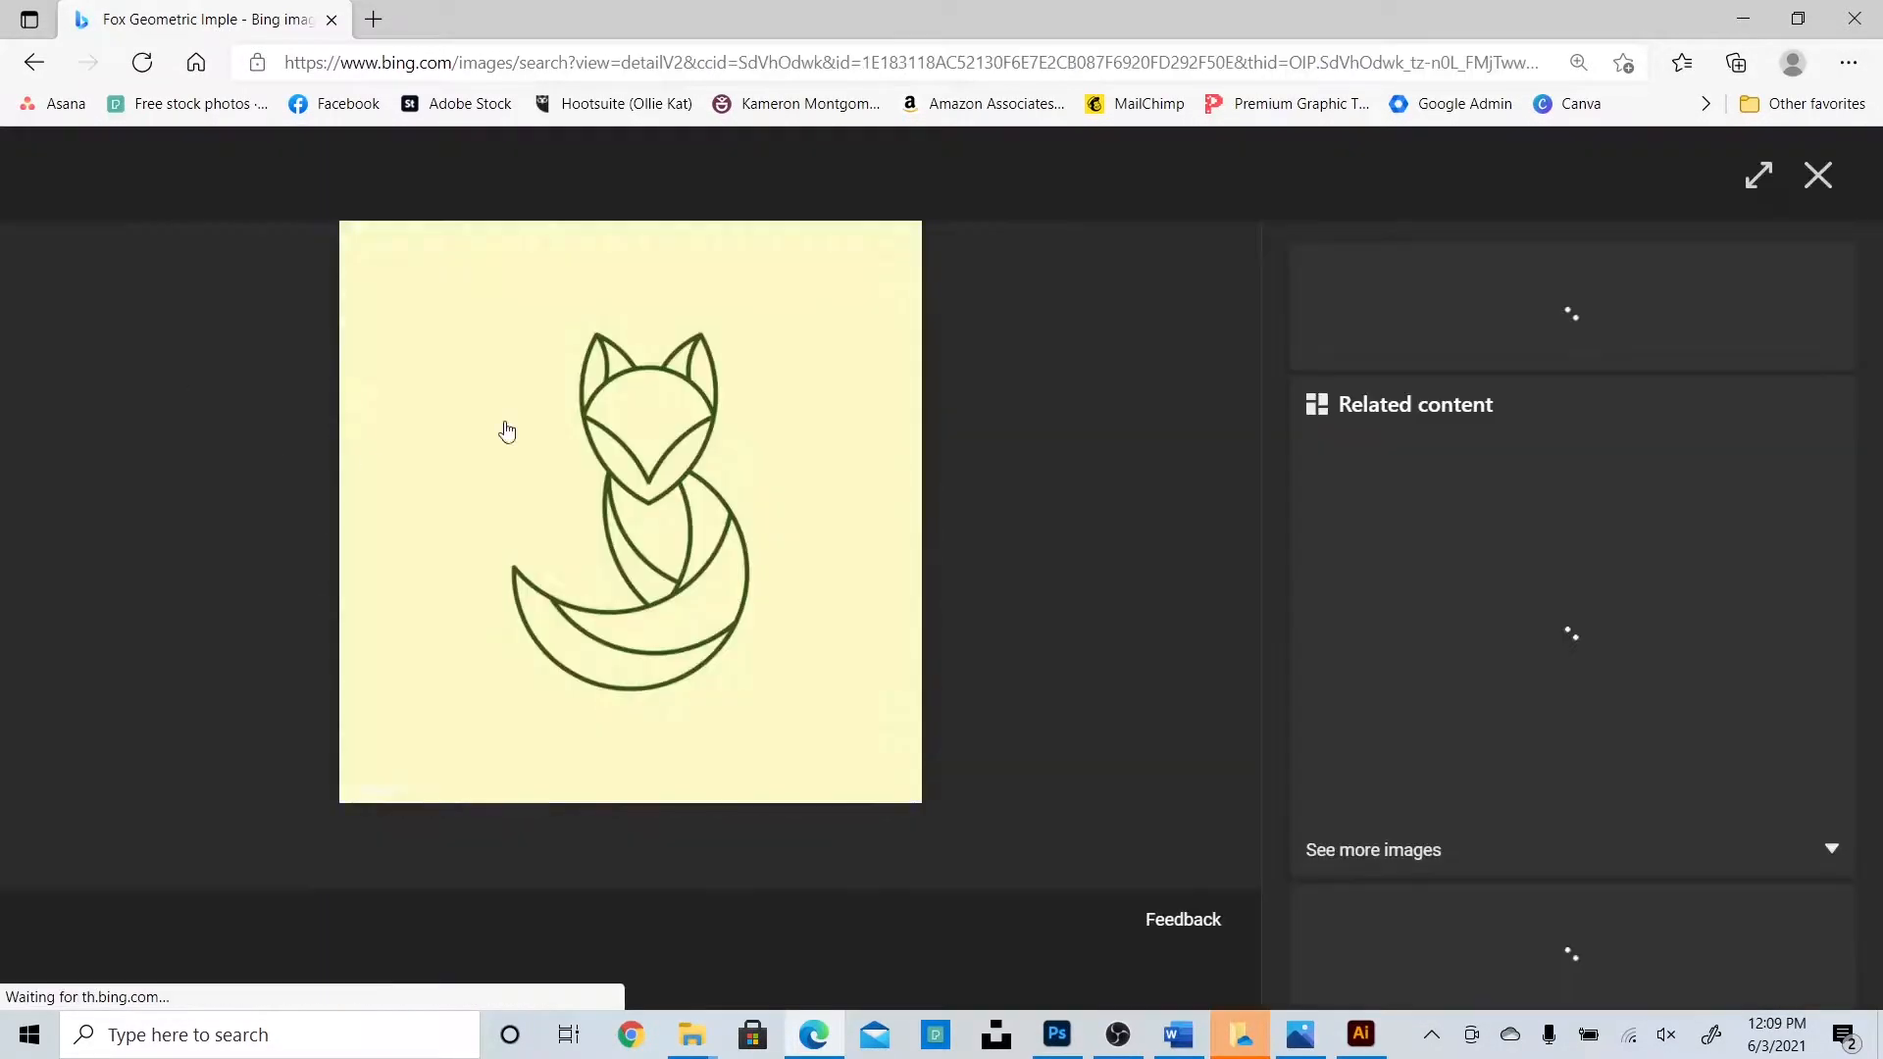
right_click(698, 435)
click(774, 553)
Paste the yellow fox drawing into Illustrator and shrink it to a small reference.
click(1361, 1034)
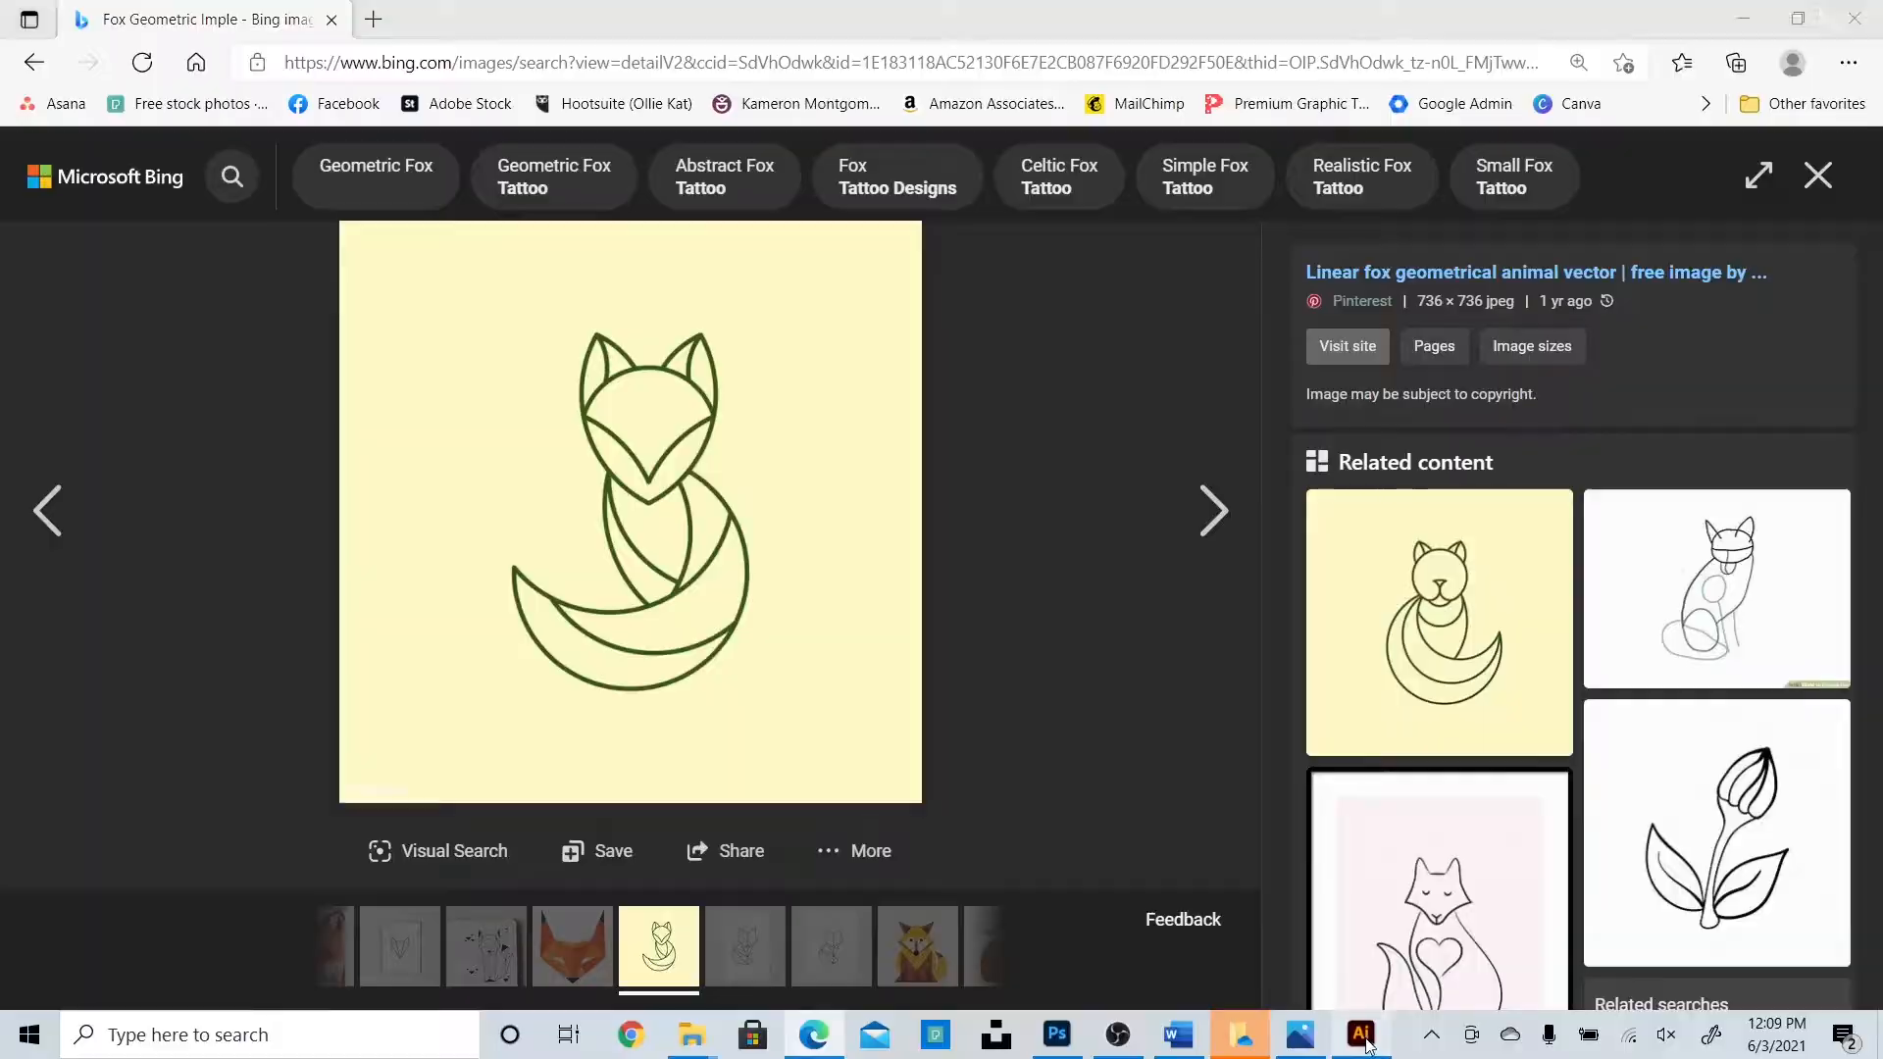
key(ctrl+v)
drag(1074, 852, 774, 453)
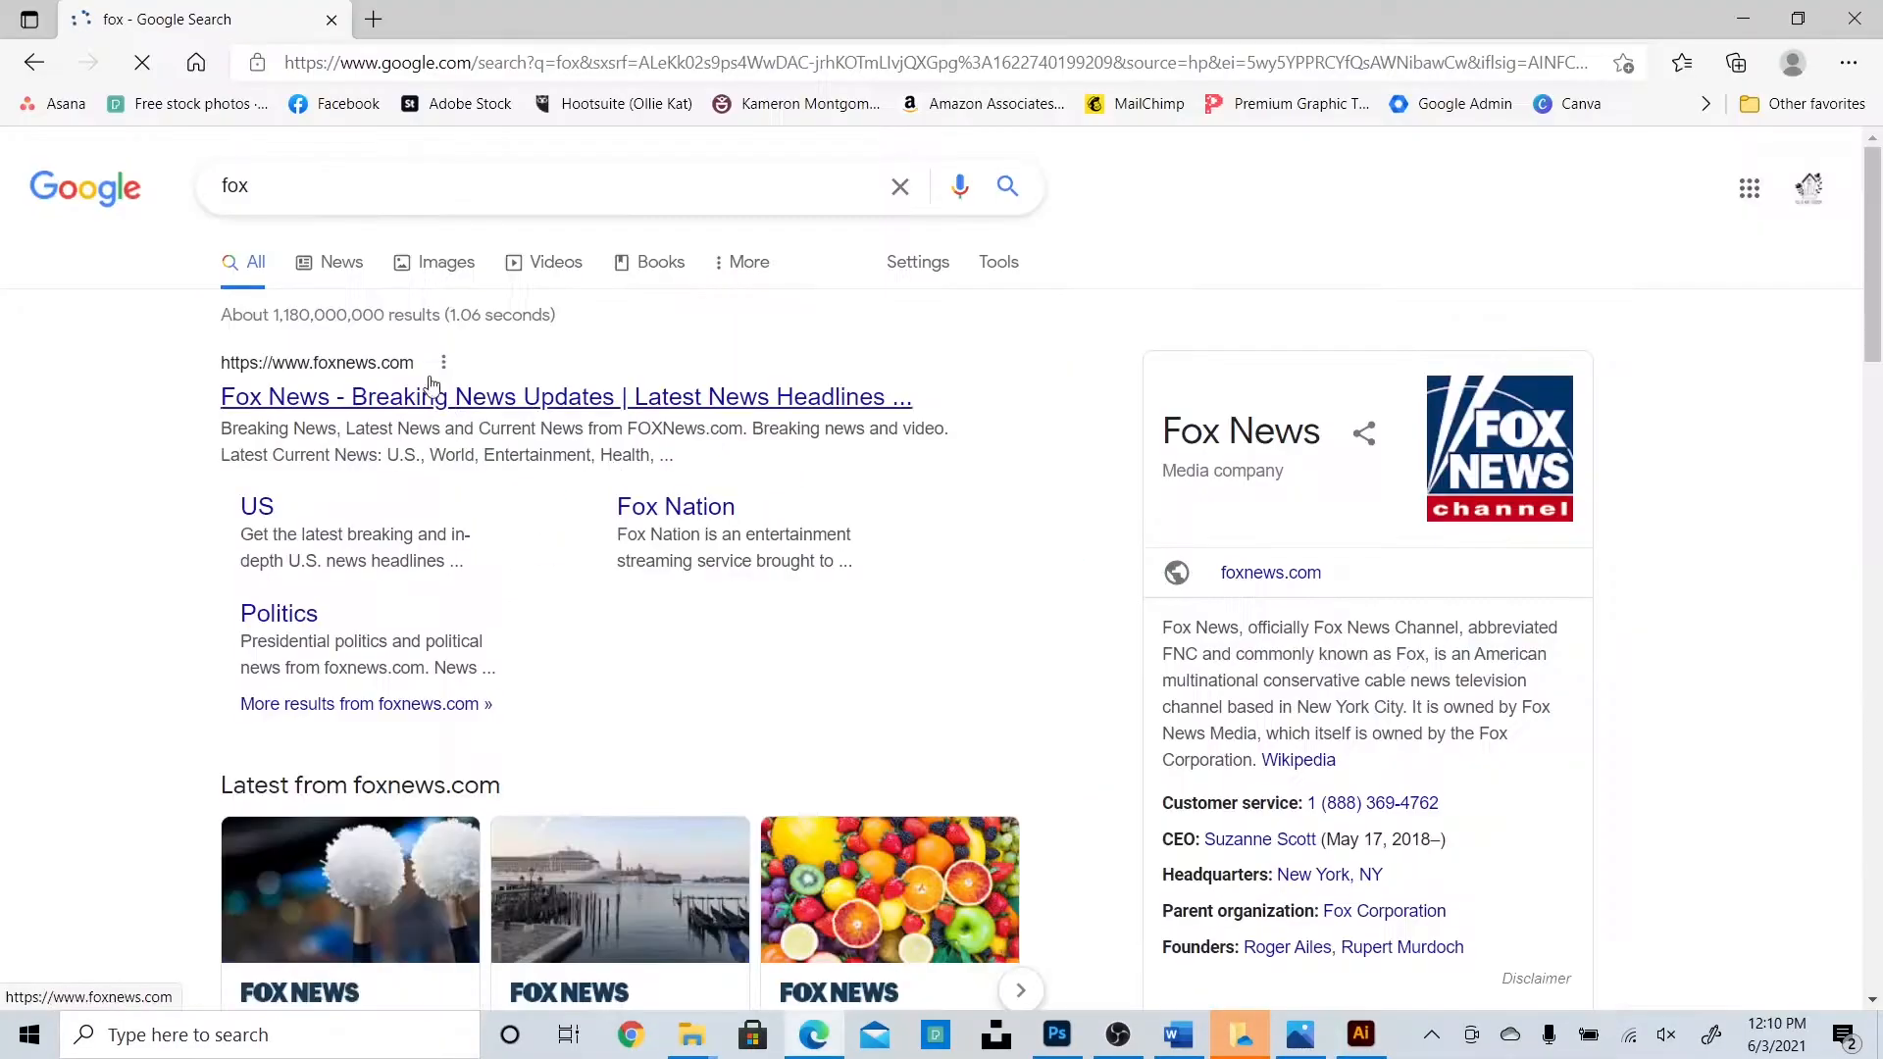
In Google Images results for 'fox', copy the close-up red fox photo.
click(448, 263)
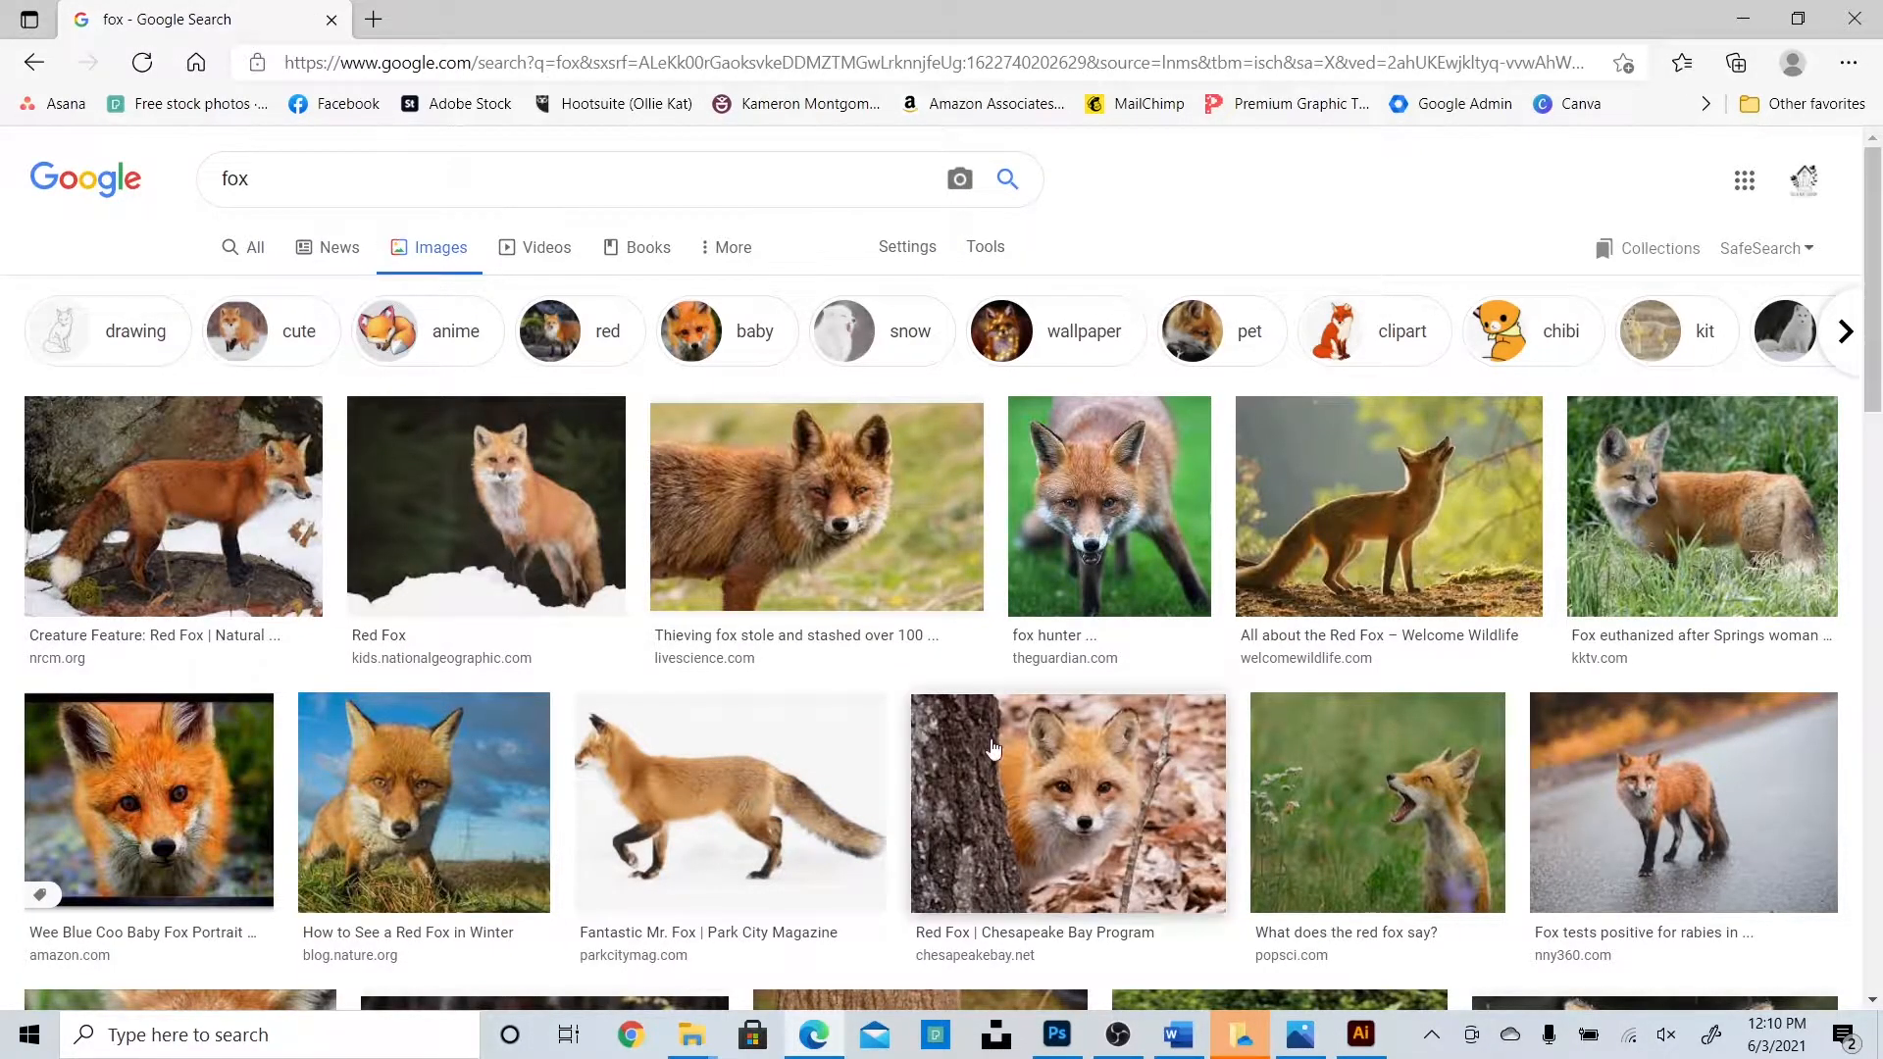
scroll(983, 715, down, 3)
scroll(984, 716, down, 7)
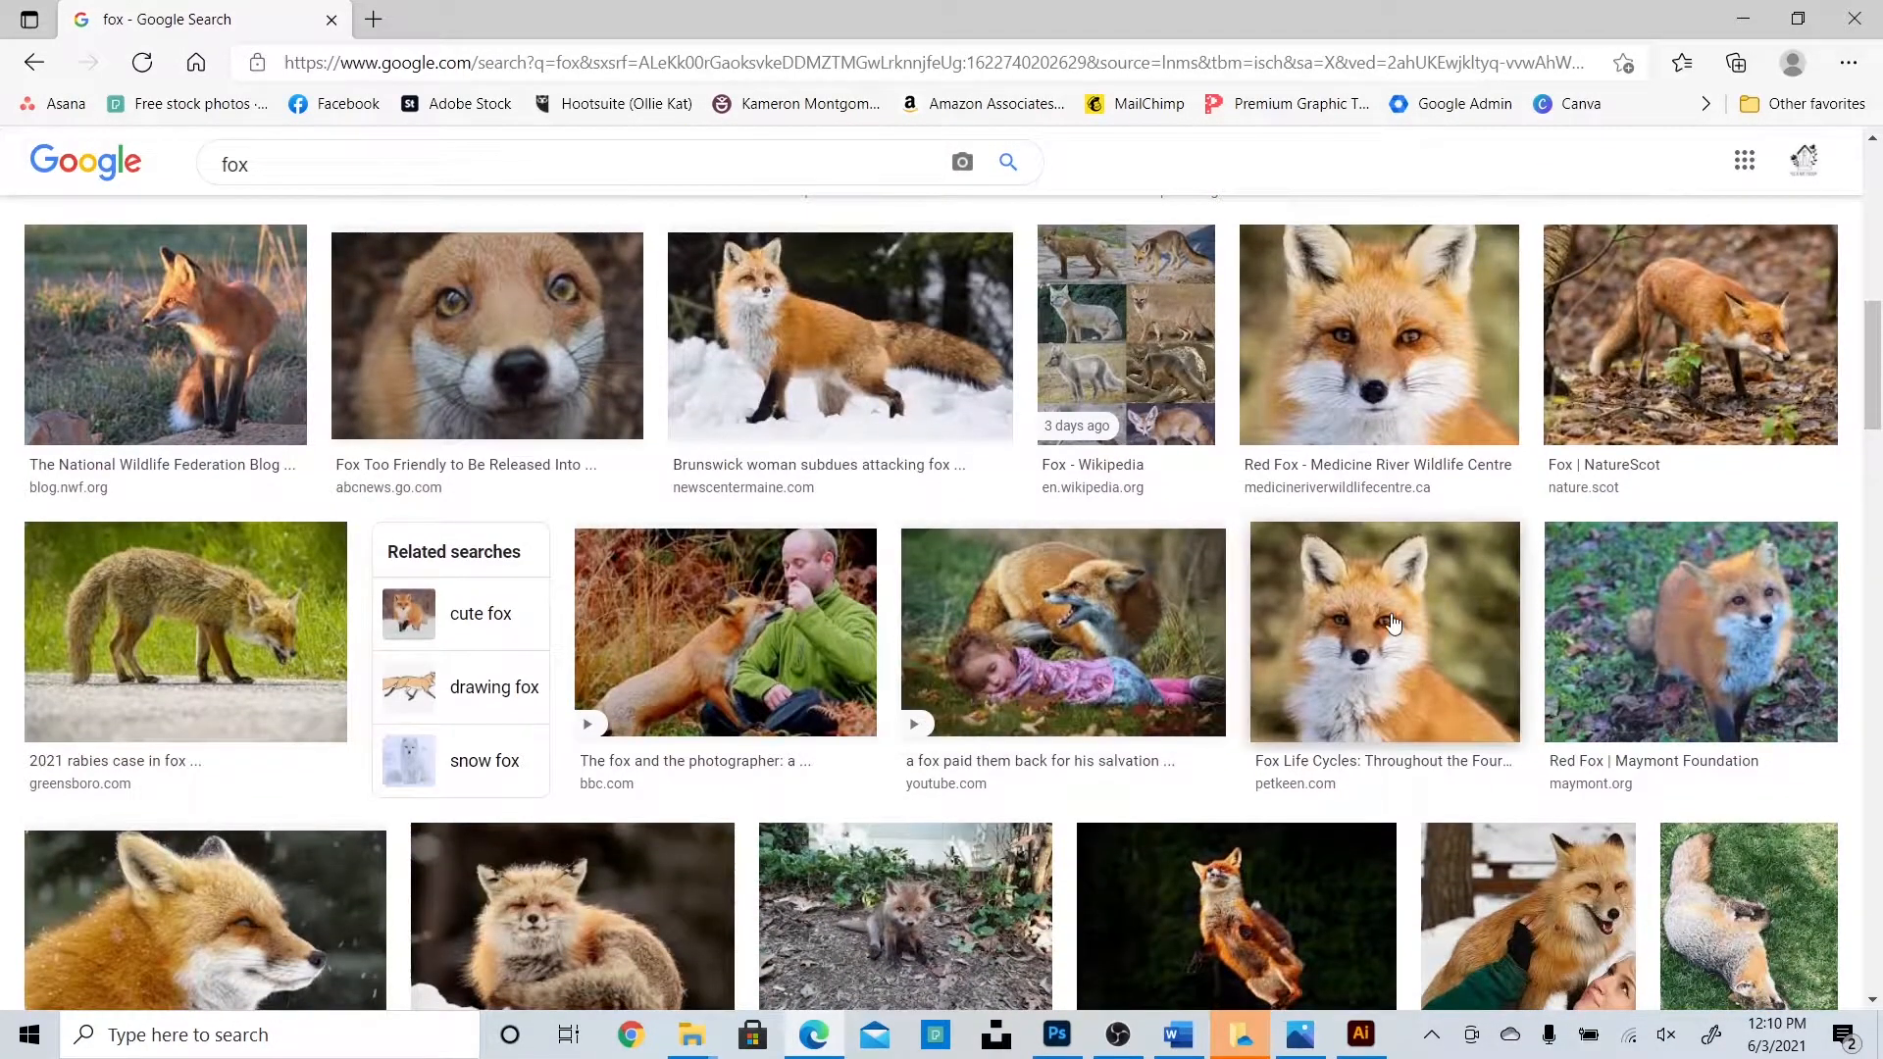
click(1392, 622)
right_click(1351, 494)
click(1409, 758)
Paste the red fox photo at the top of the artboard, then bring up options on a howling fox photo.
click(1360, 1033)
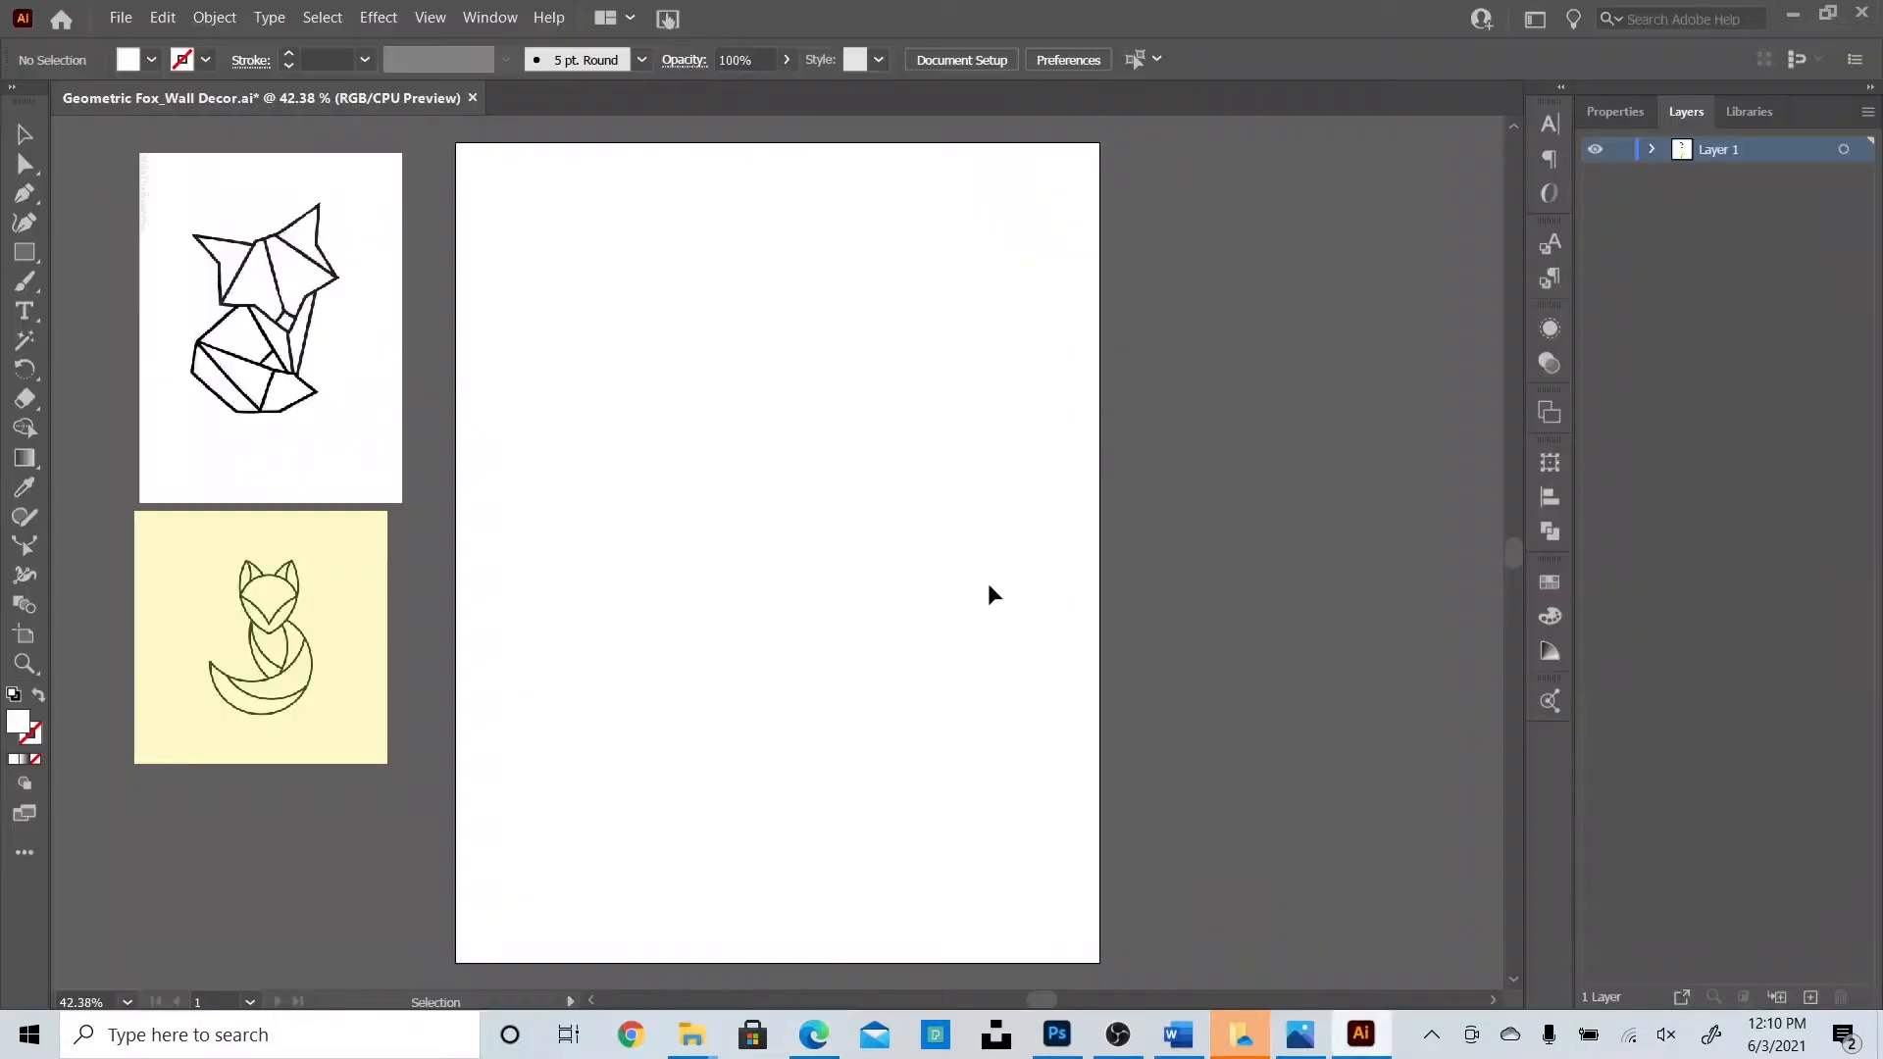
key(ctrl+v)
drag(1020, 723, 995, 496)
key(alt+Tab)
right_click(1471, 310)
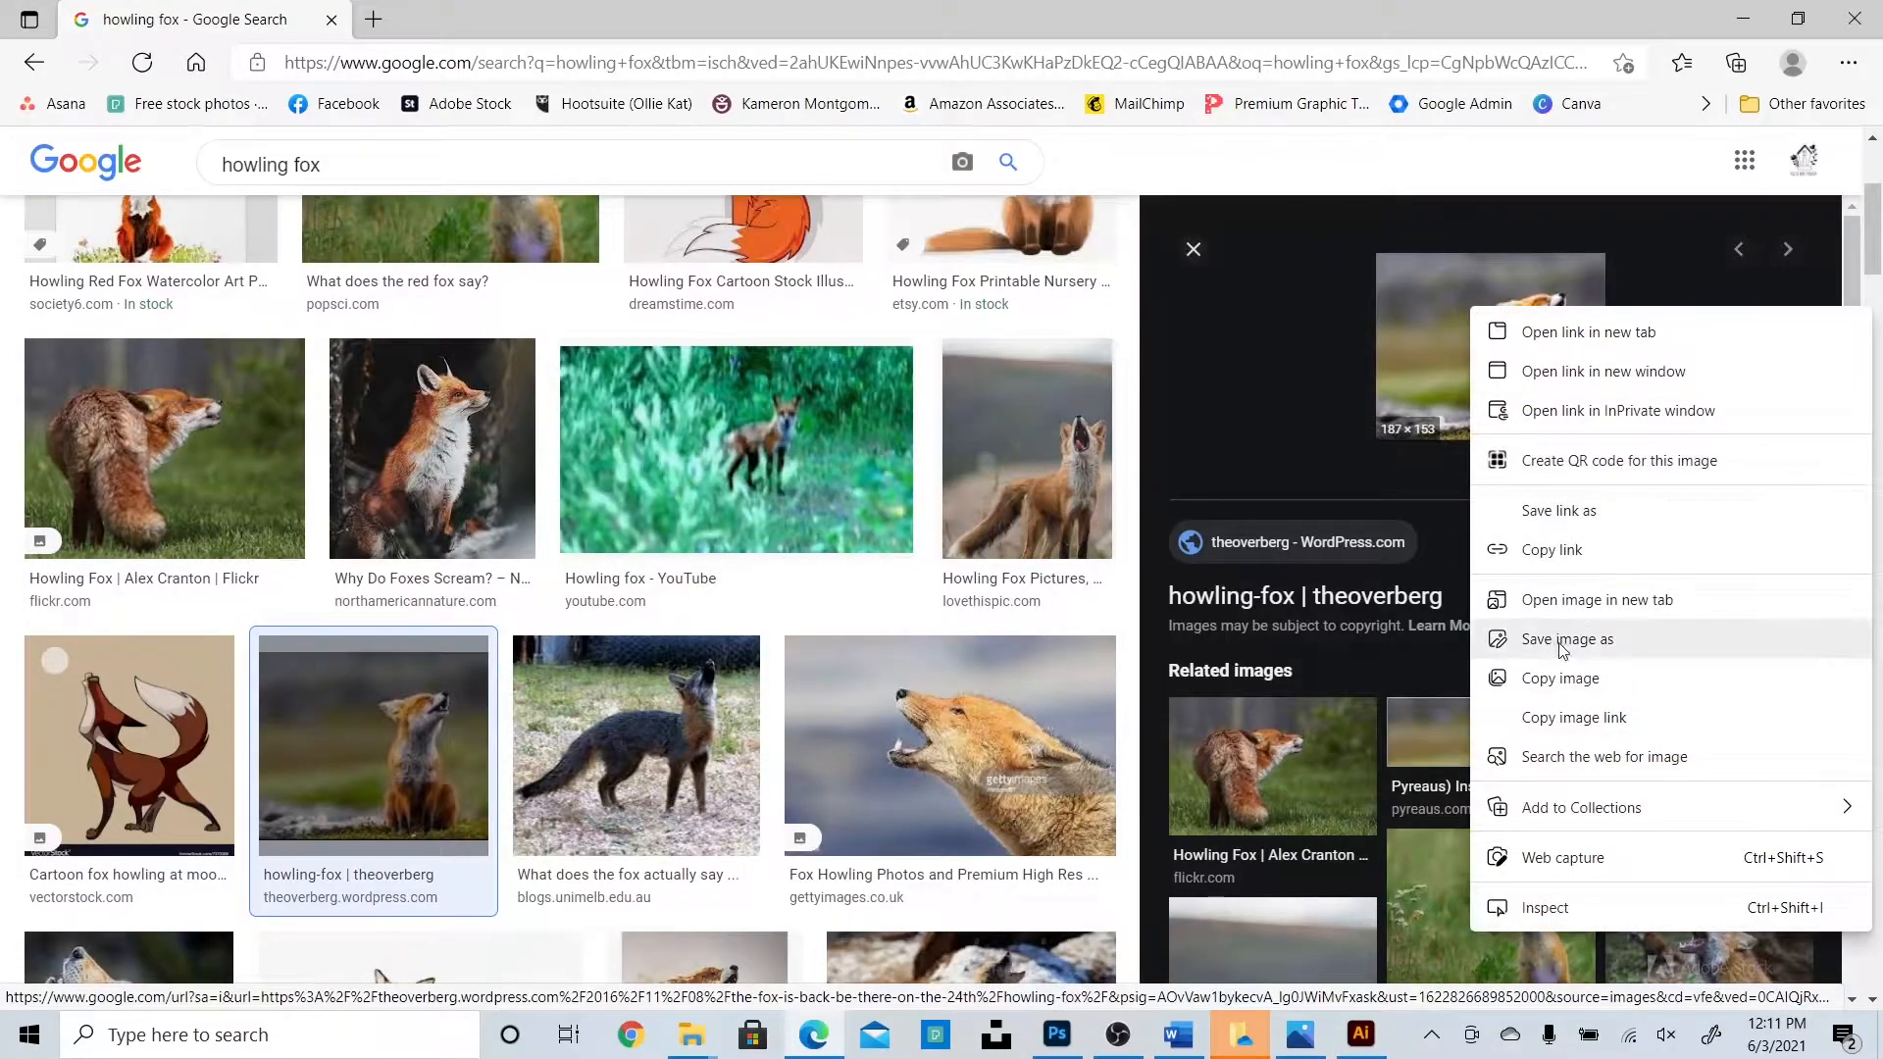
Copy the howling fox photo and paste it, enlarged, below the red fox on the artboard.
click(1564, 678)
key(alt+Tab)
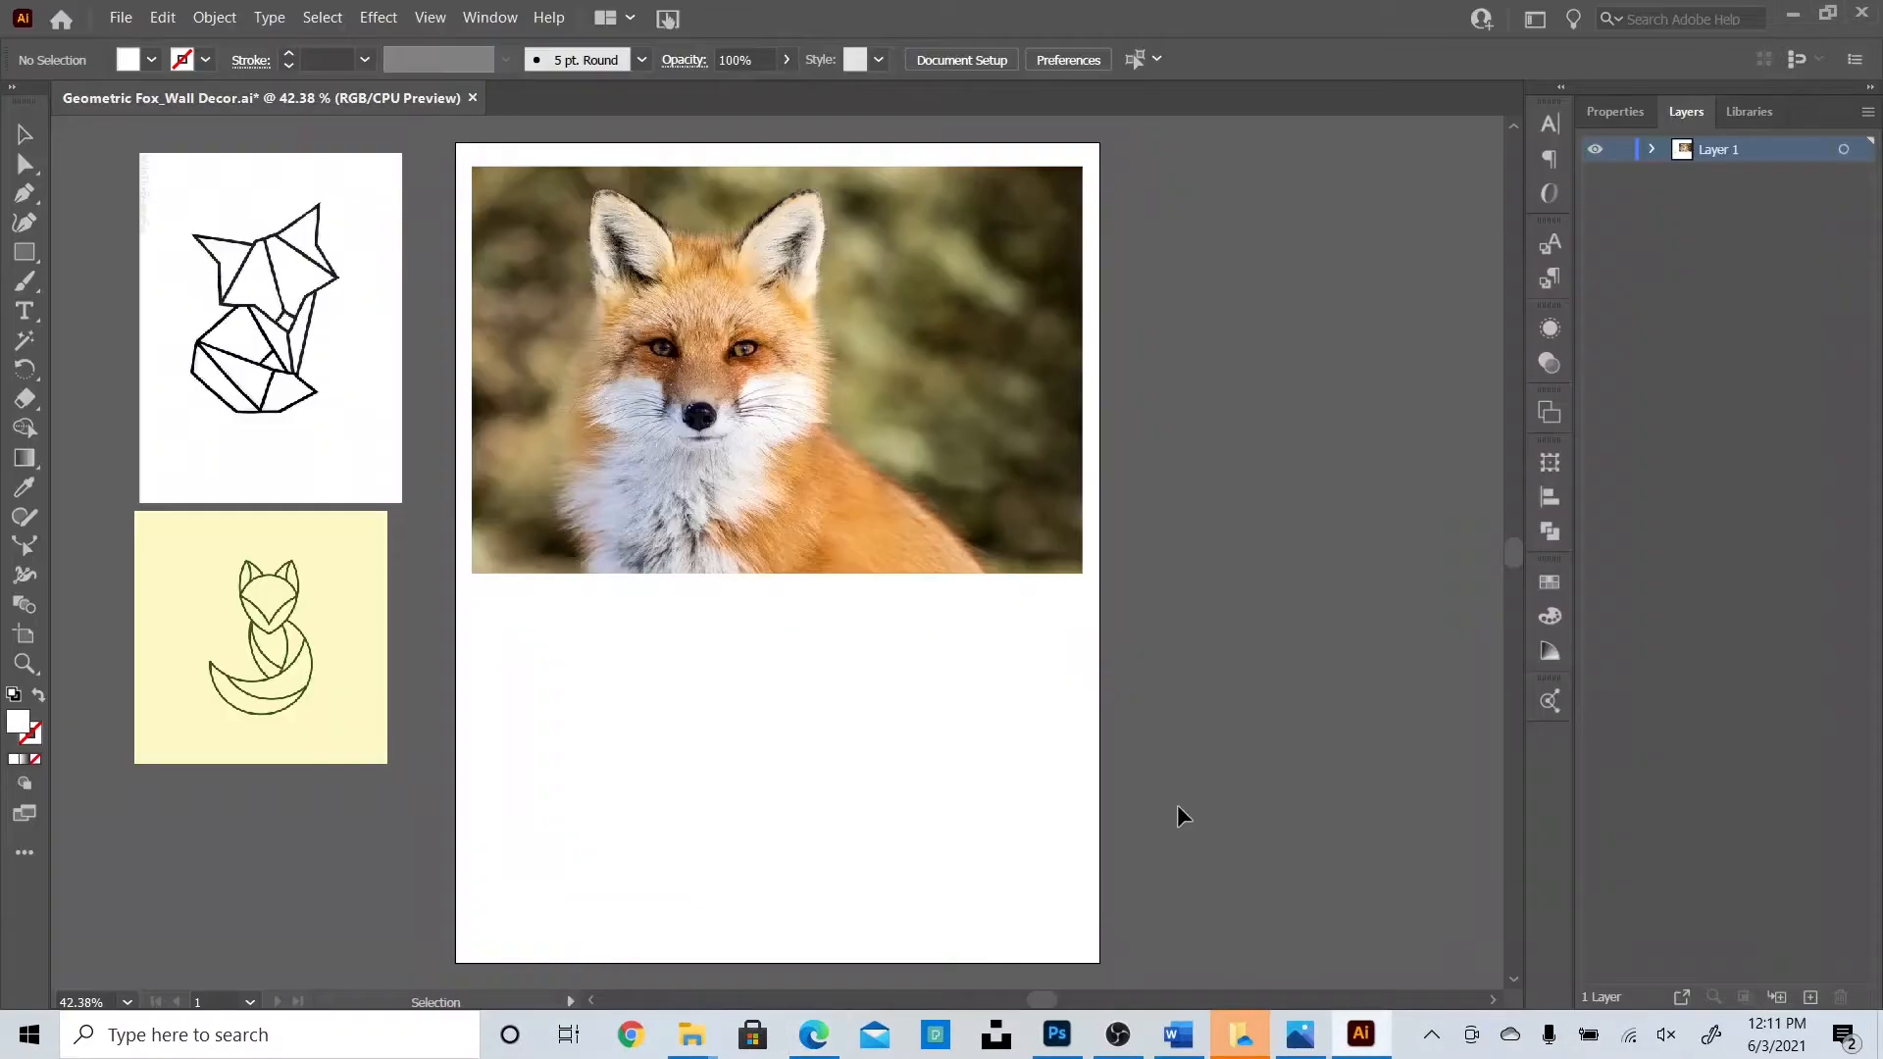
key(ctrl+v)
drag(852, 615, 1101, 812)
drag(947, 680, 782, 816)
drag(932, 615, 997, 592)
click(1210, 637)
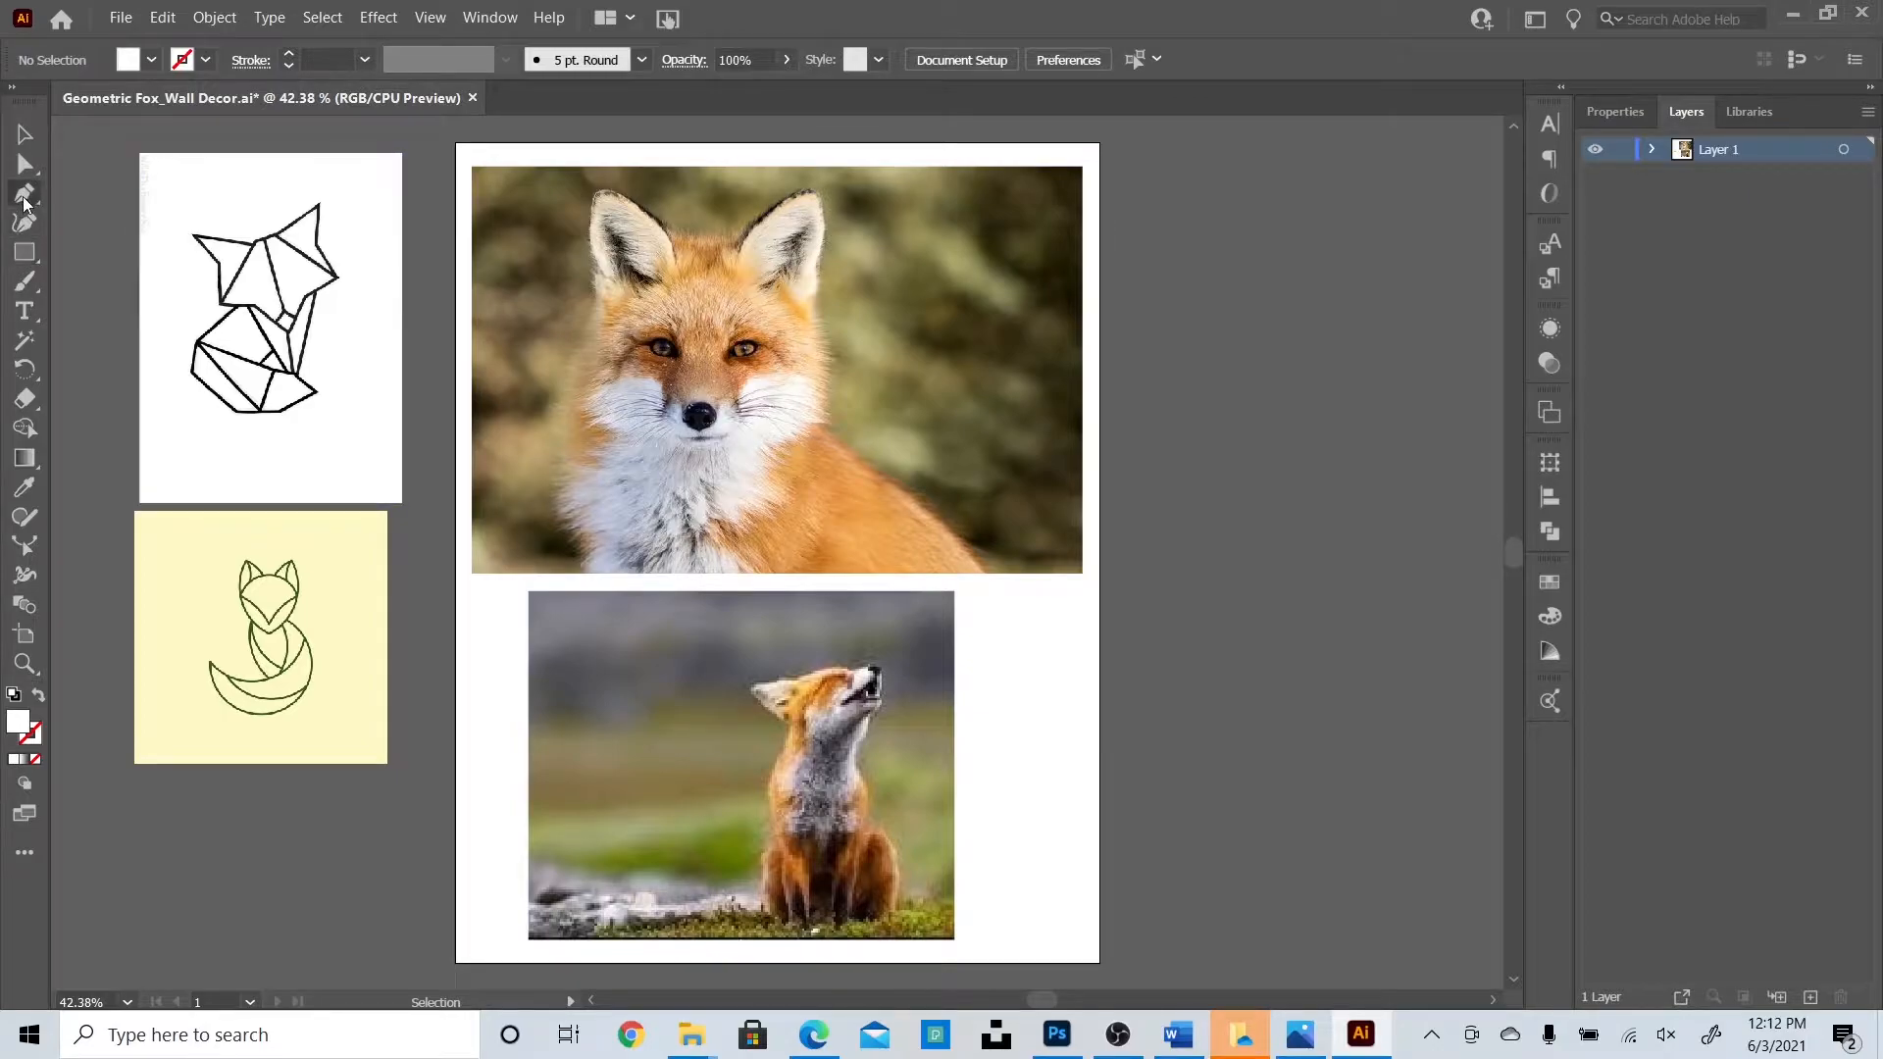
Set no fill and a black 000000 stroke, then zoom in on the red fox photo.
click(37, 739)
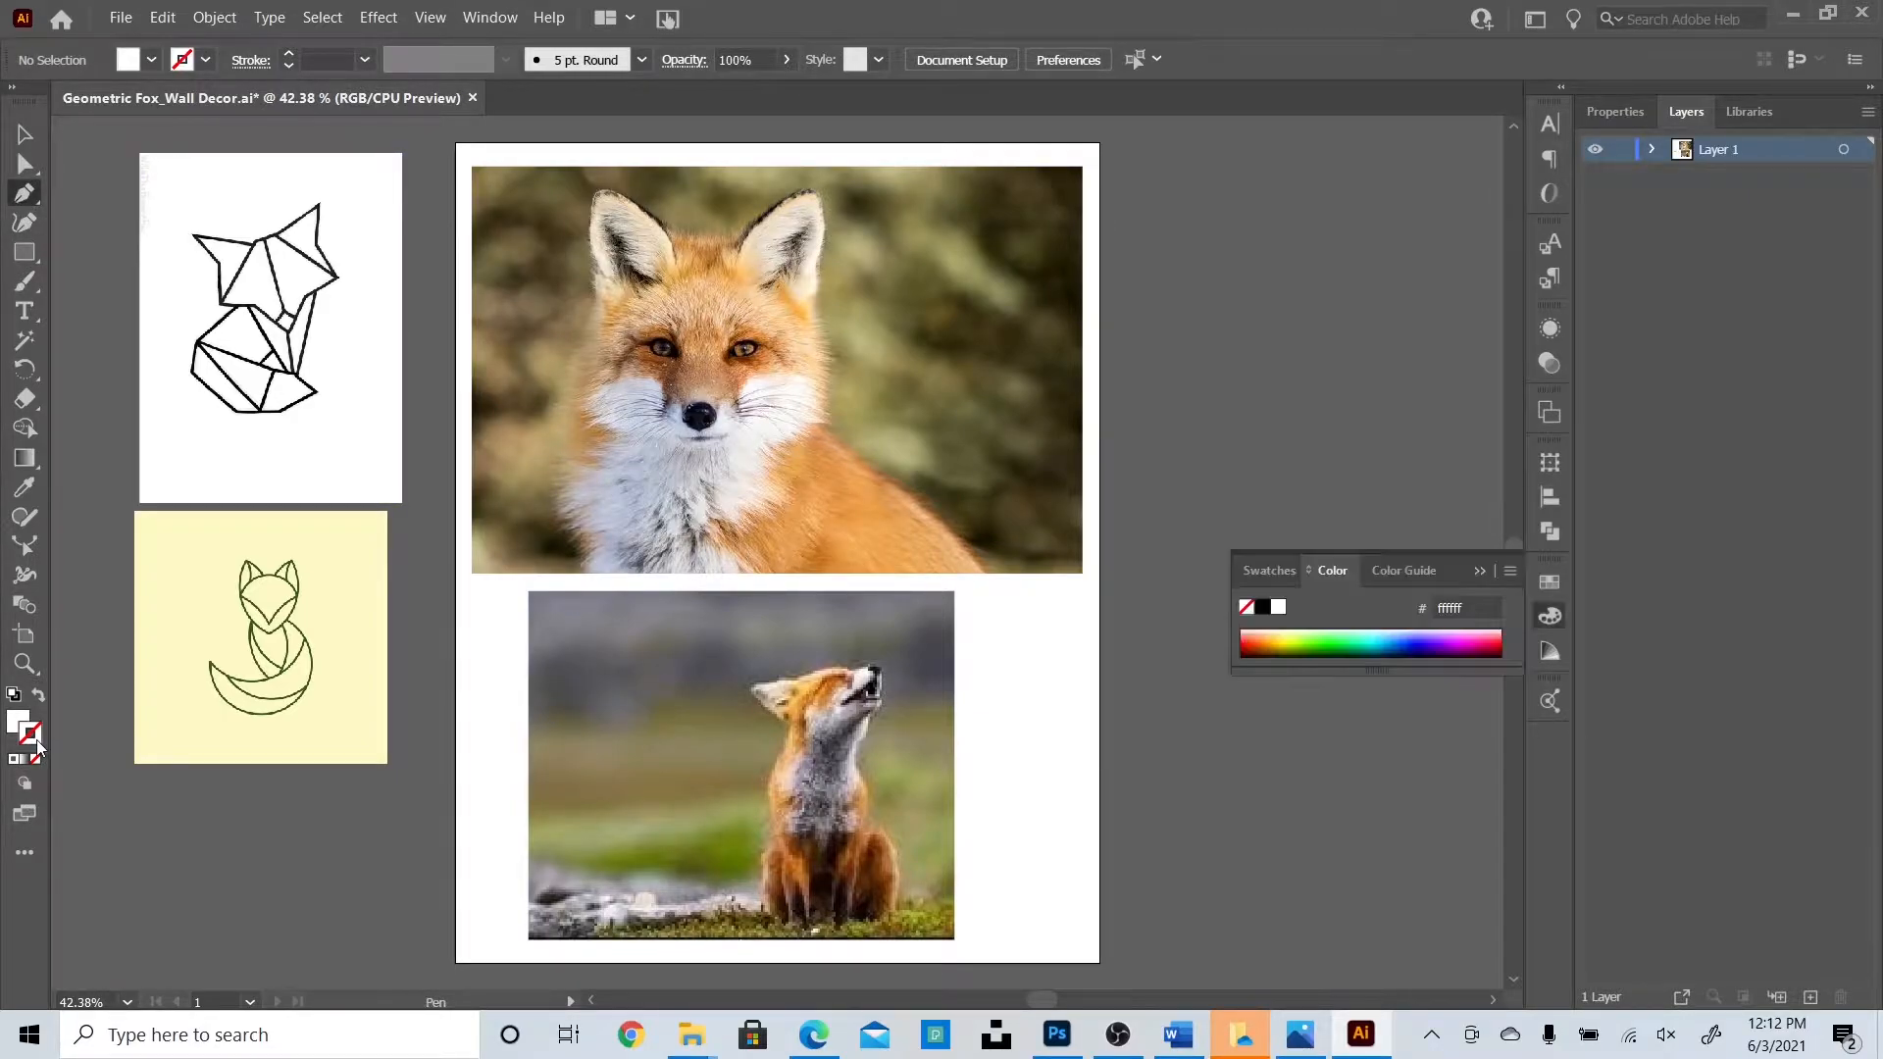
click(39, 695)
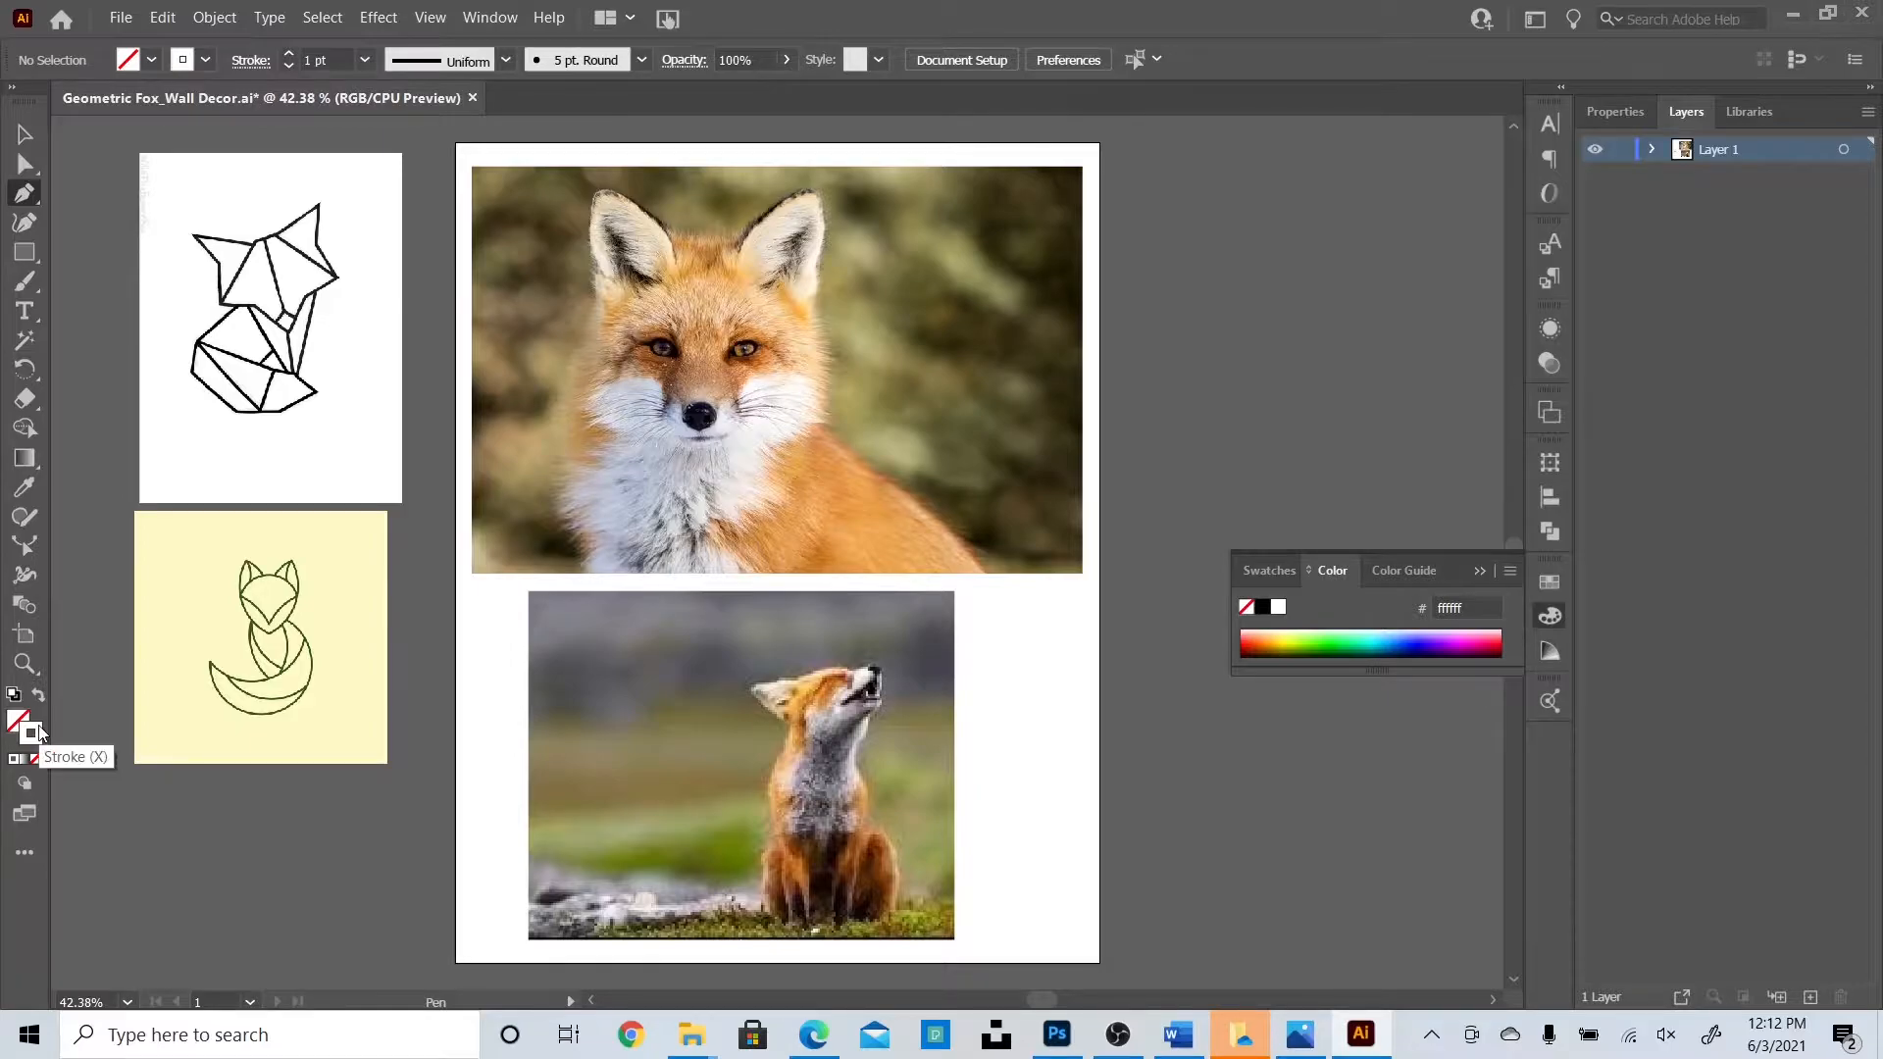
double_click(37, 732)
text(000000)
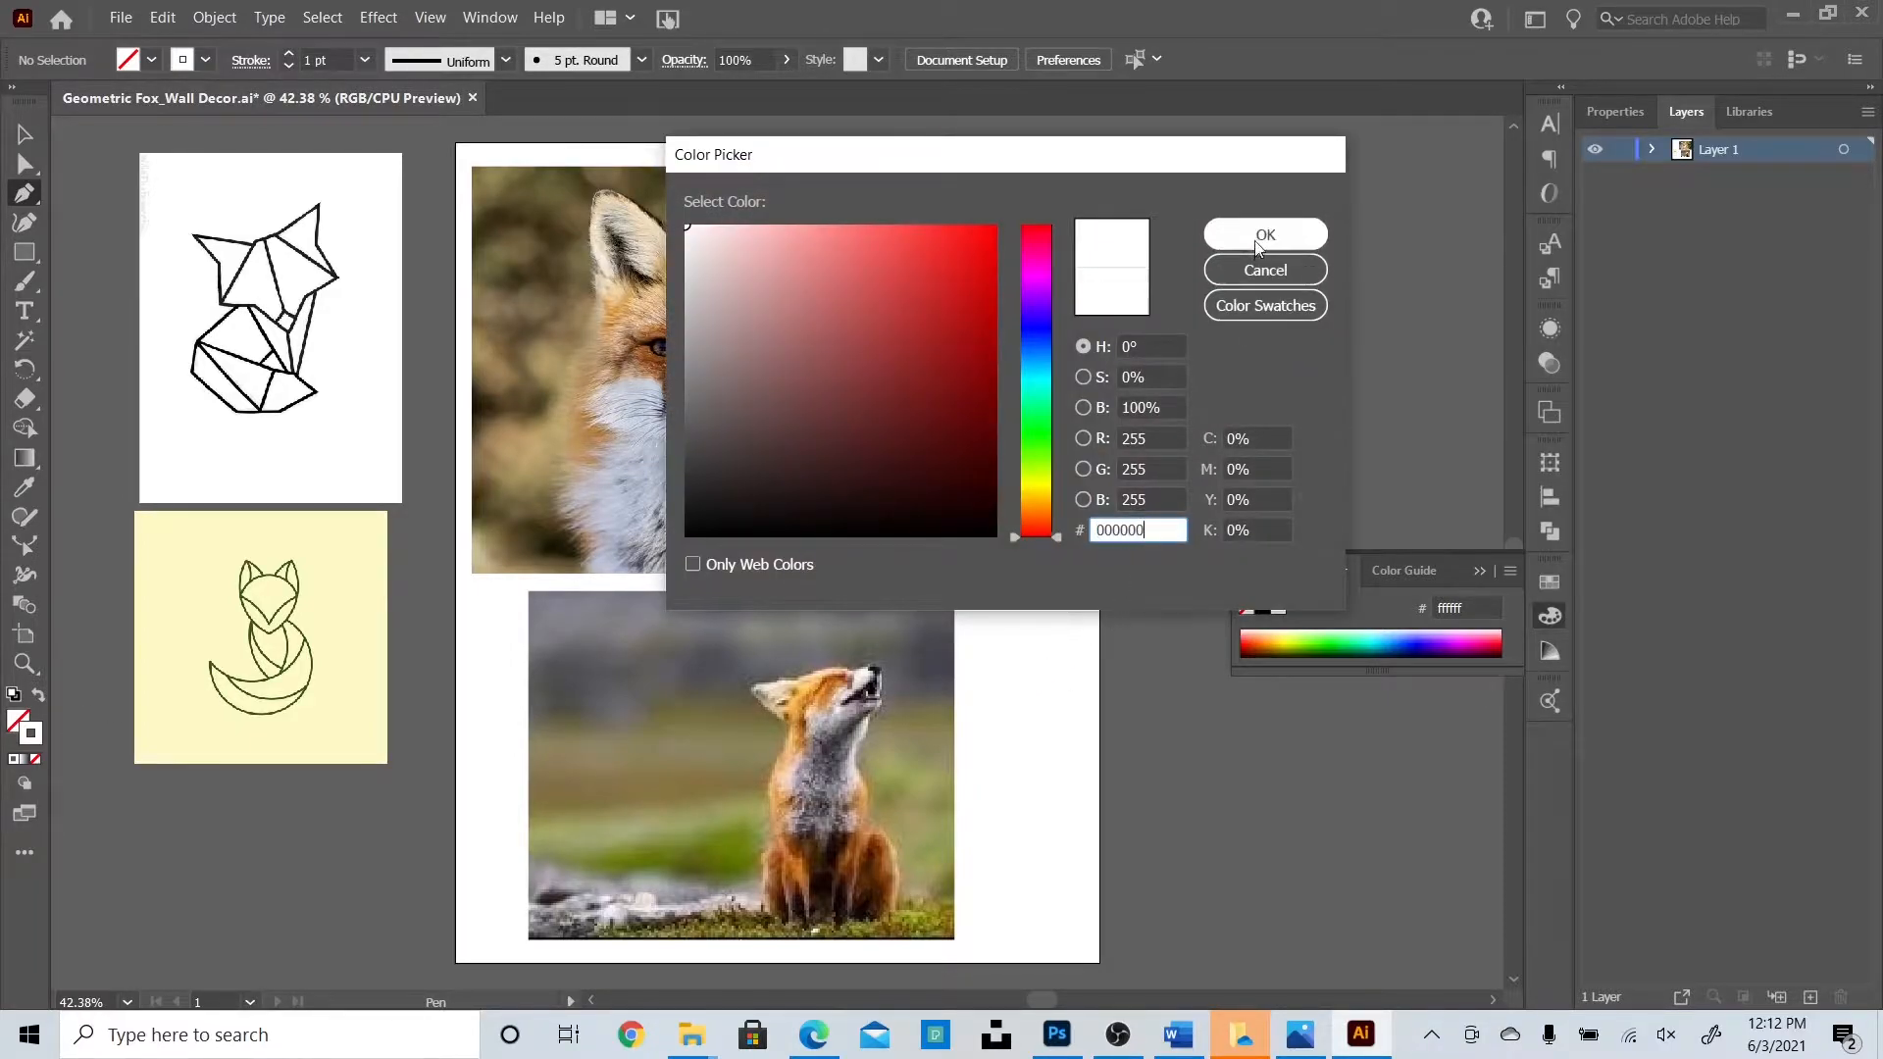
key(Return)
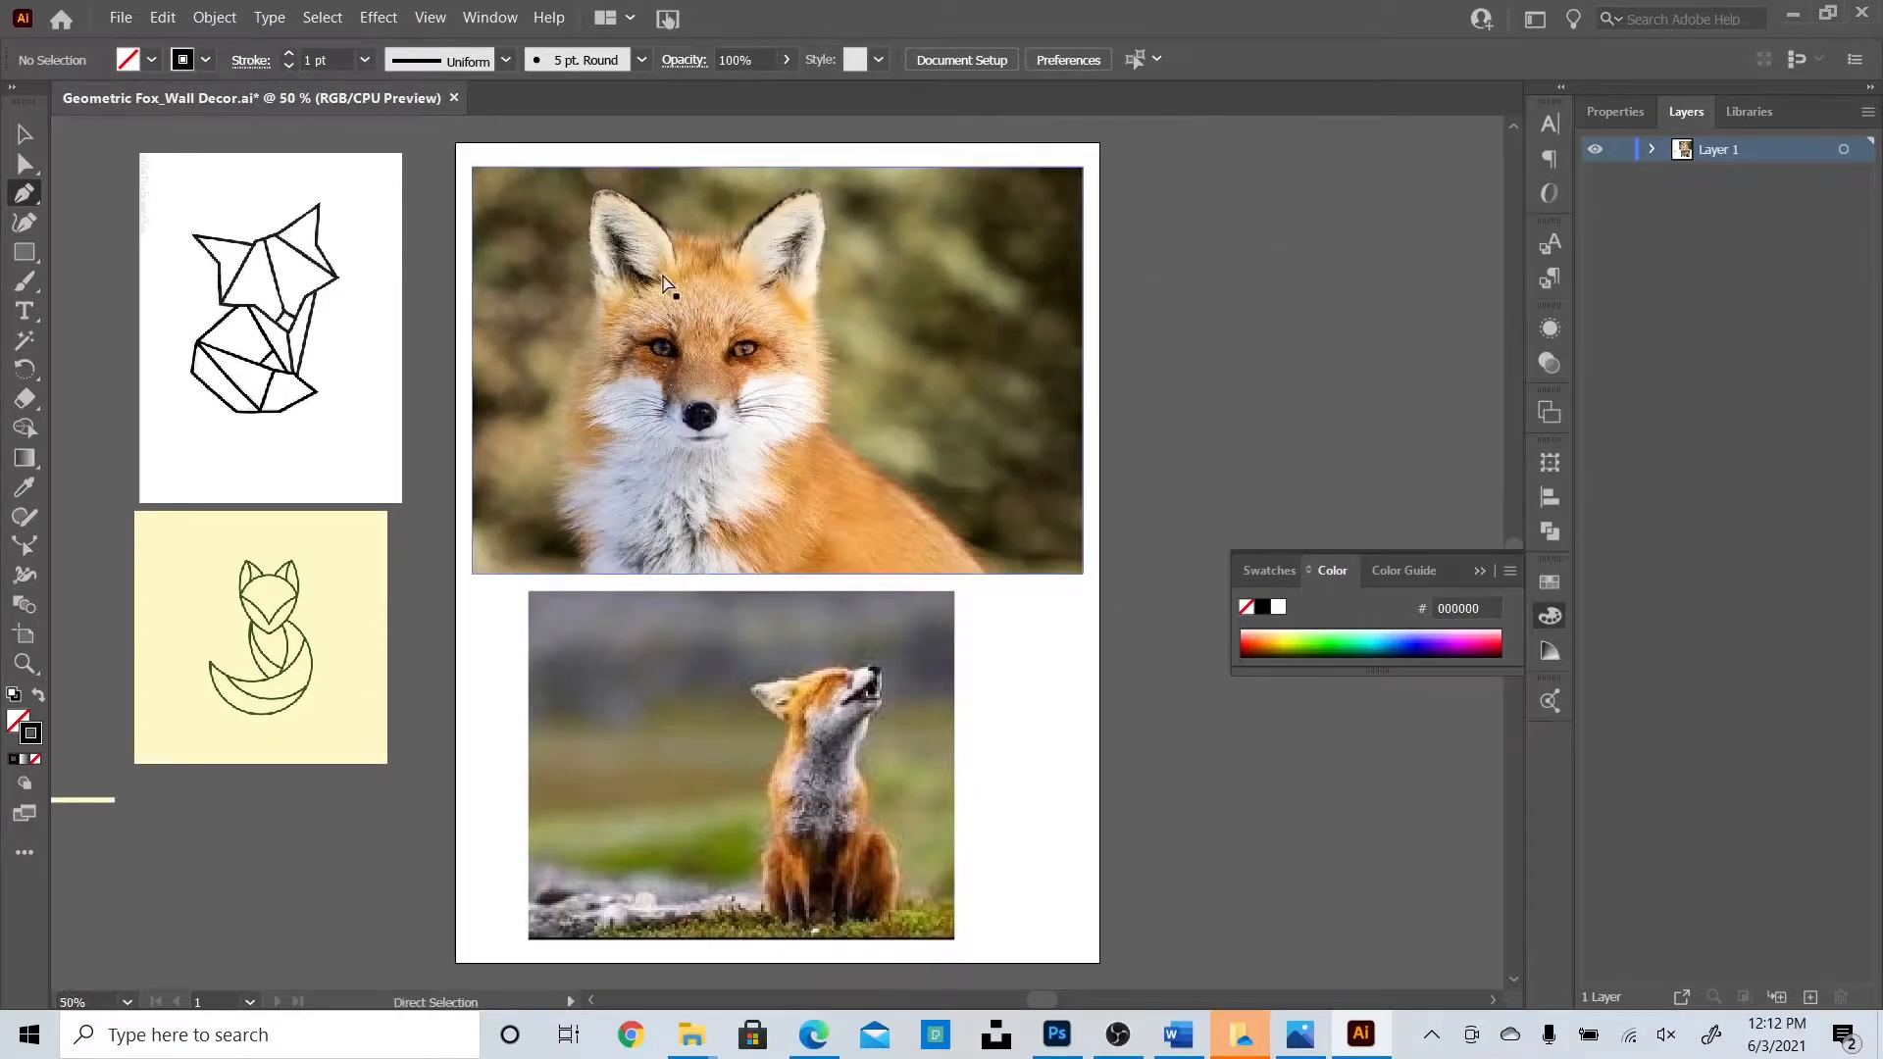
key(ctrl+equal)
key(ctrl+equal)
key(ctrl+equal)
key(ctrl+equal)
scroll(732, 346, up, 2)
scroll(732, 346, up, 10)
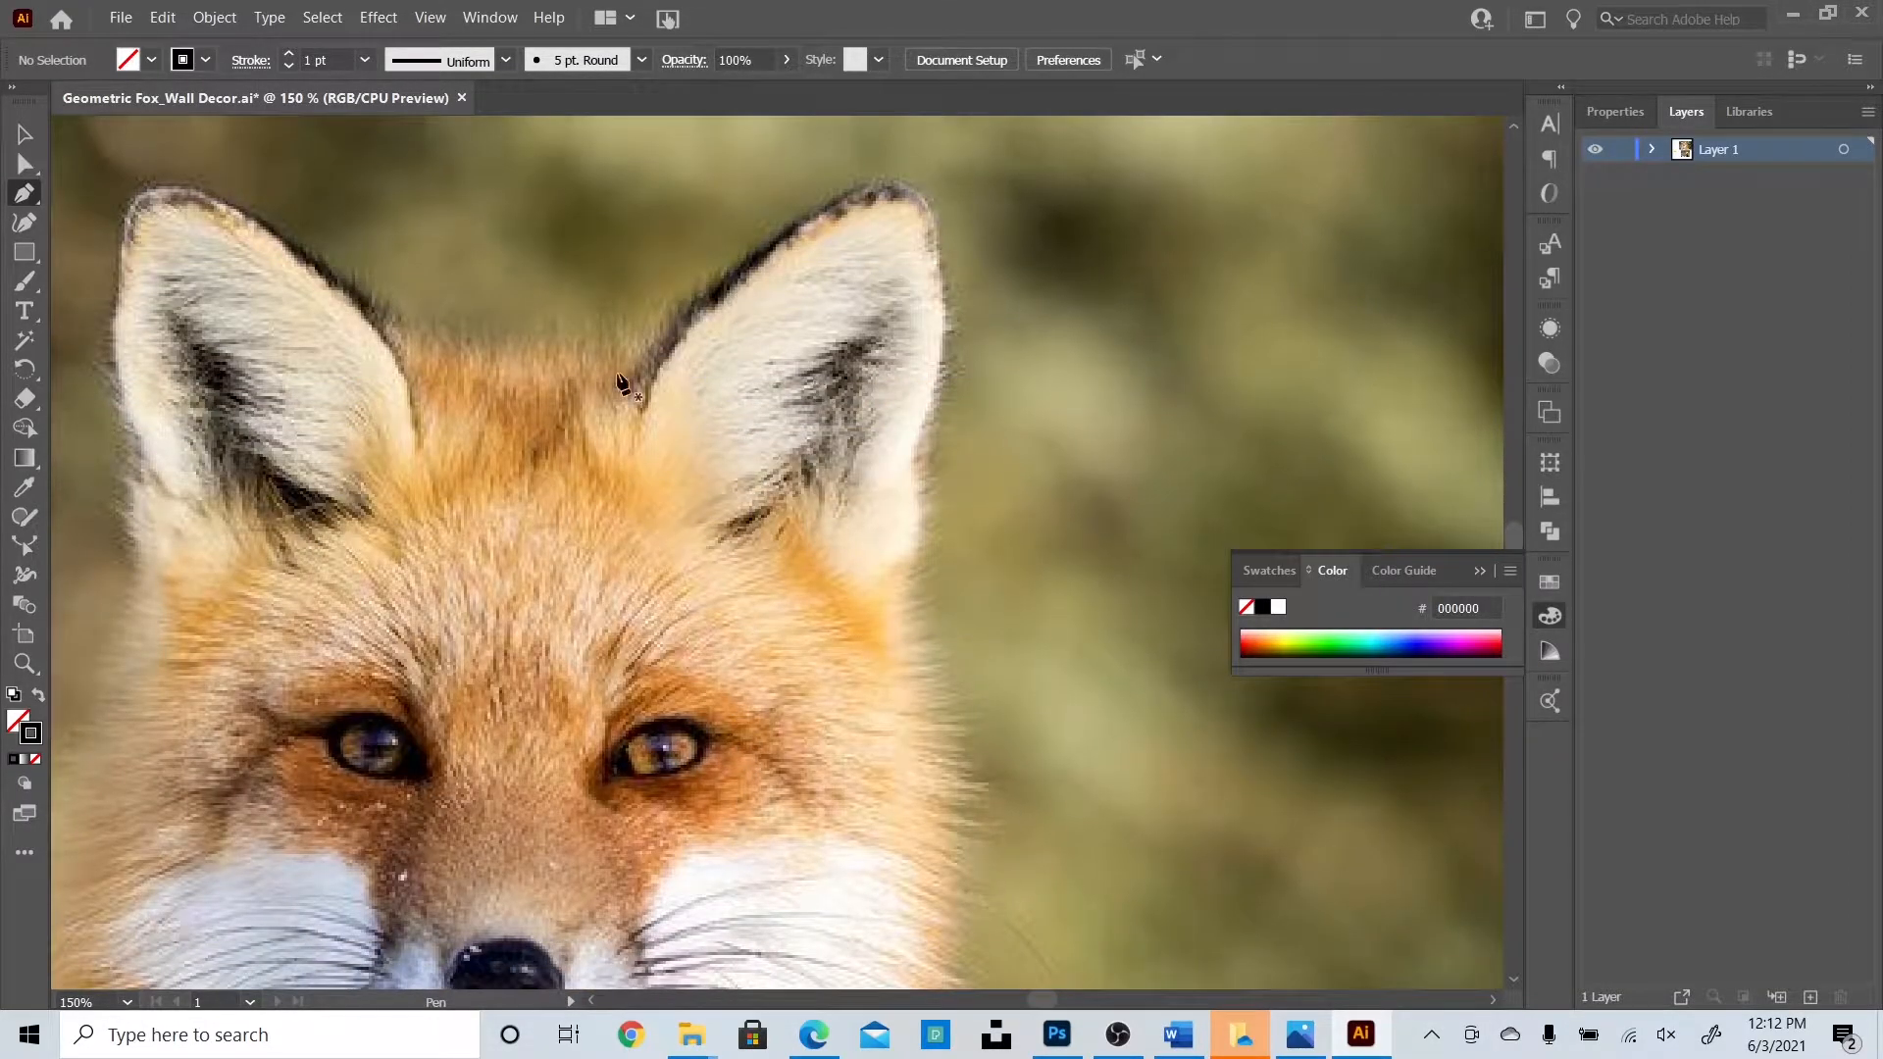
Trace the right ear as a closed triangle with the Pen tool.
click(617, 379)
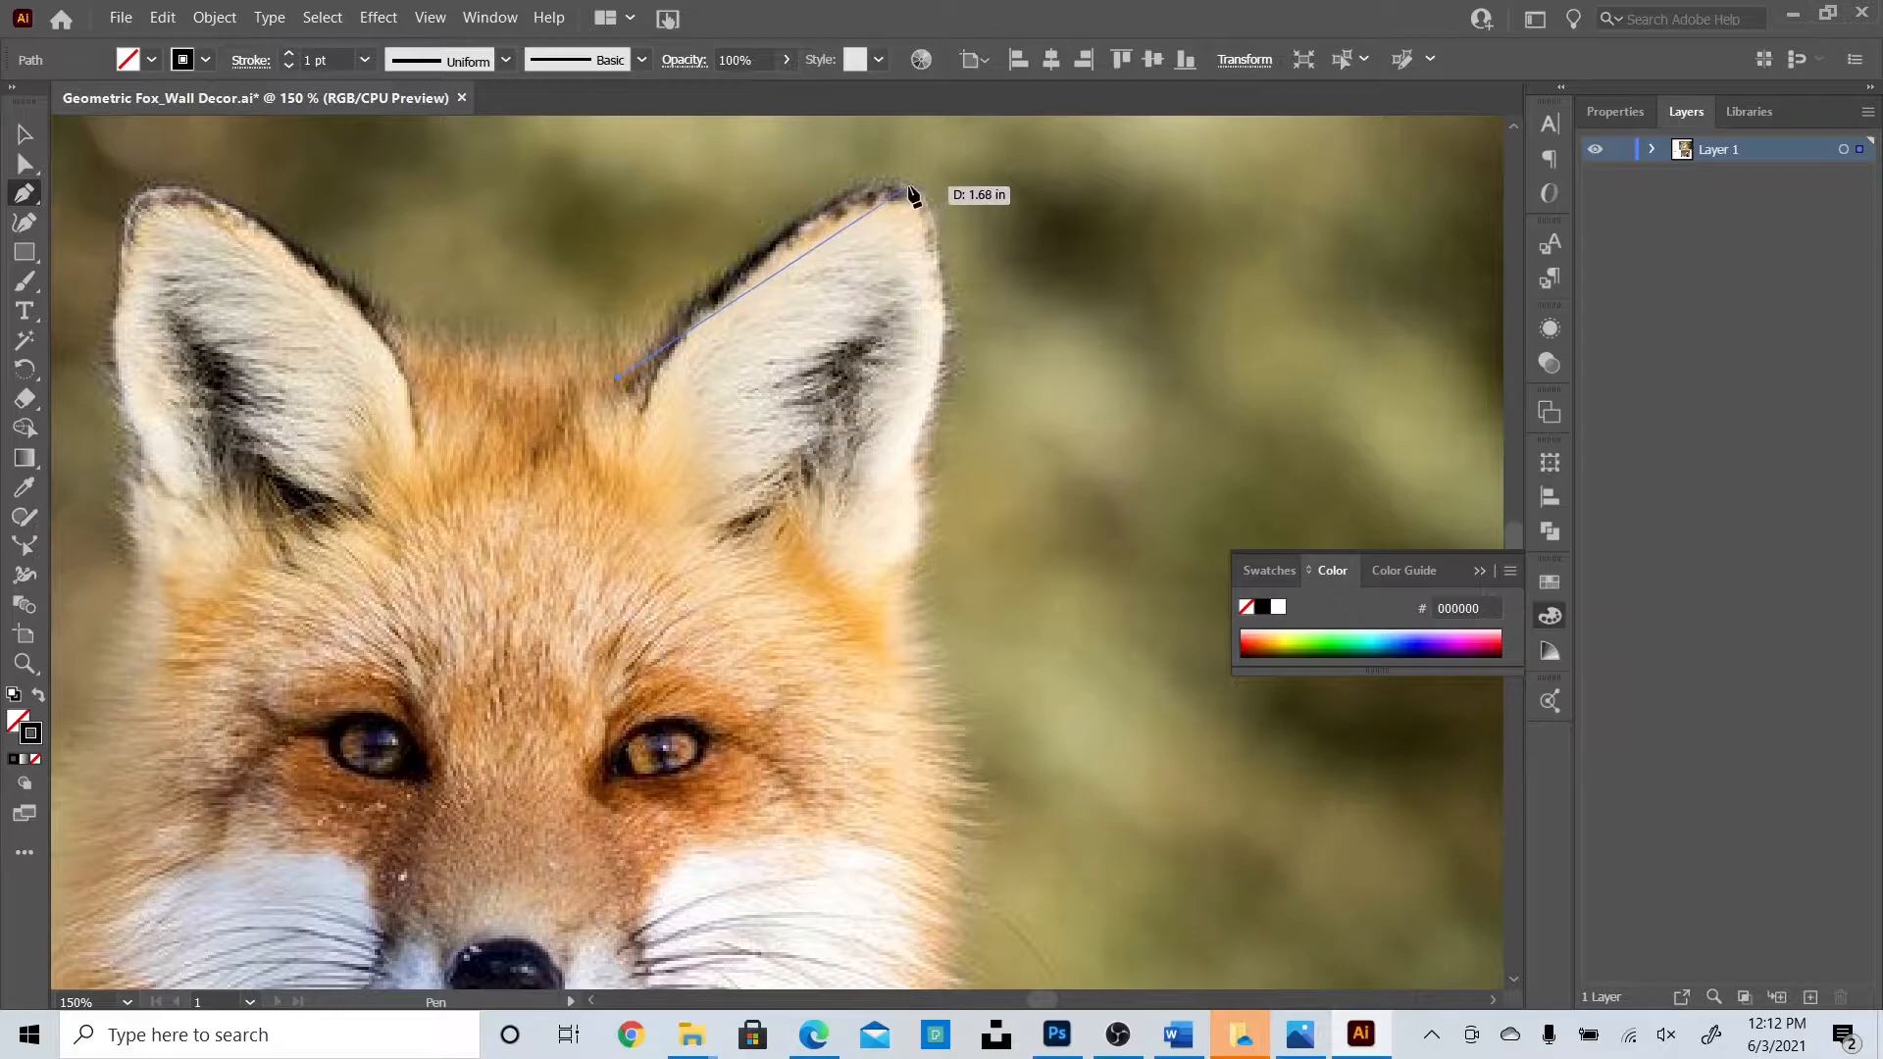
click(908, 186)
click(909, 629)
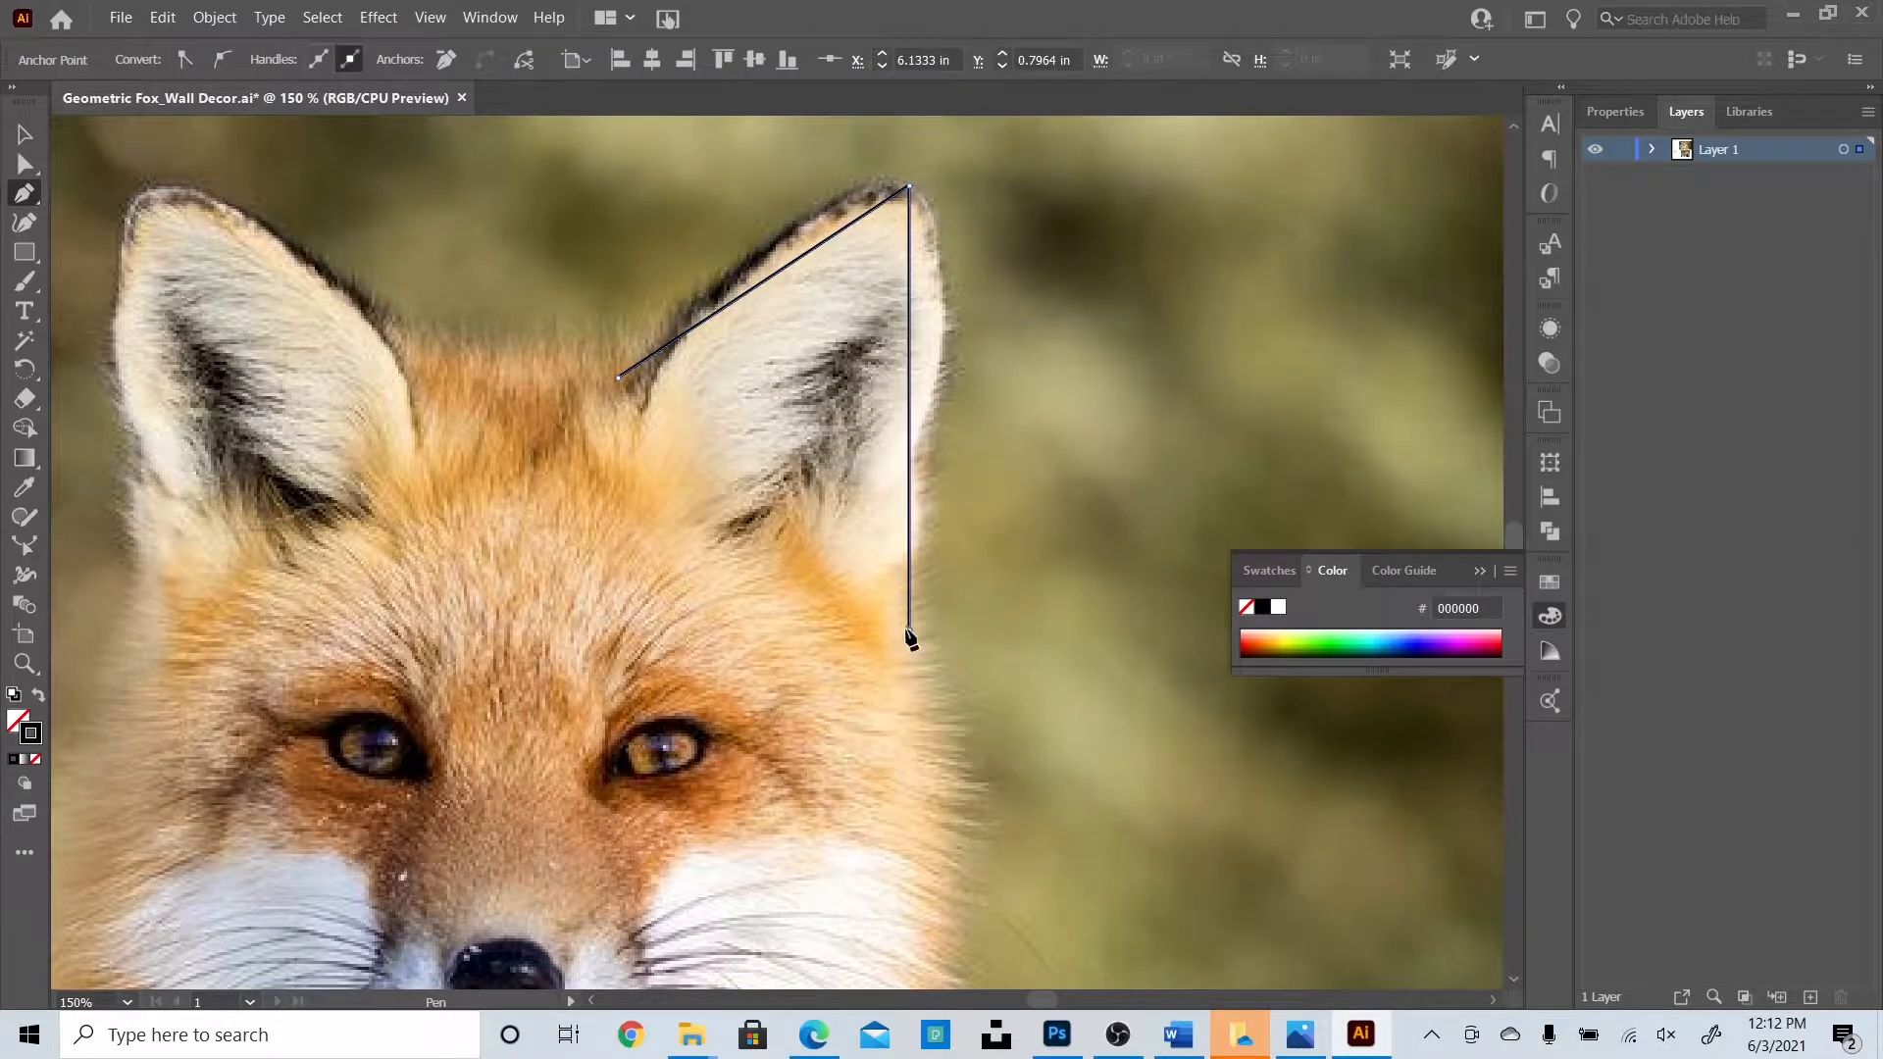
click(618, 379)
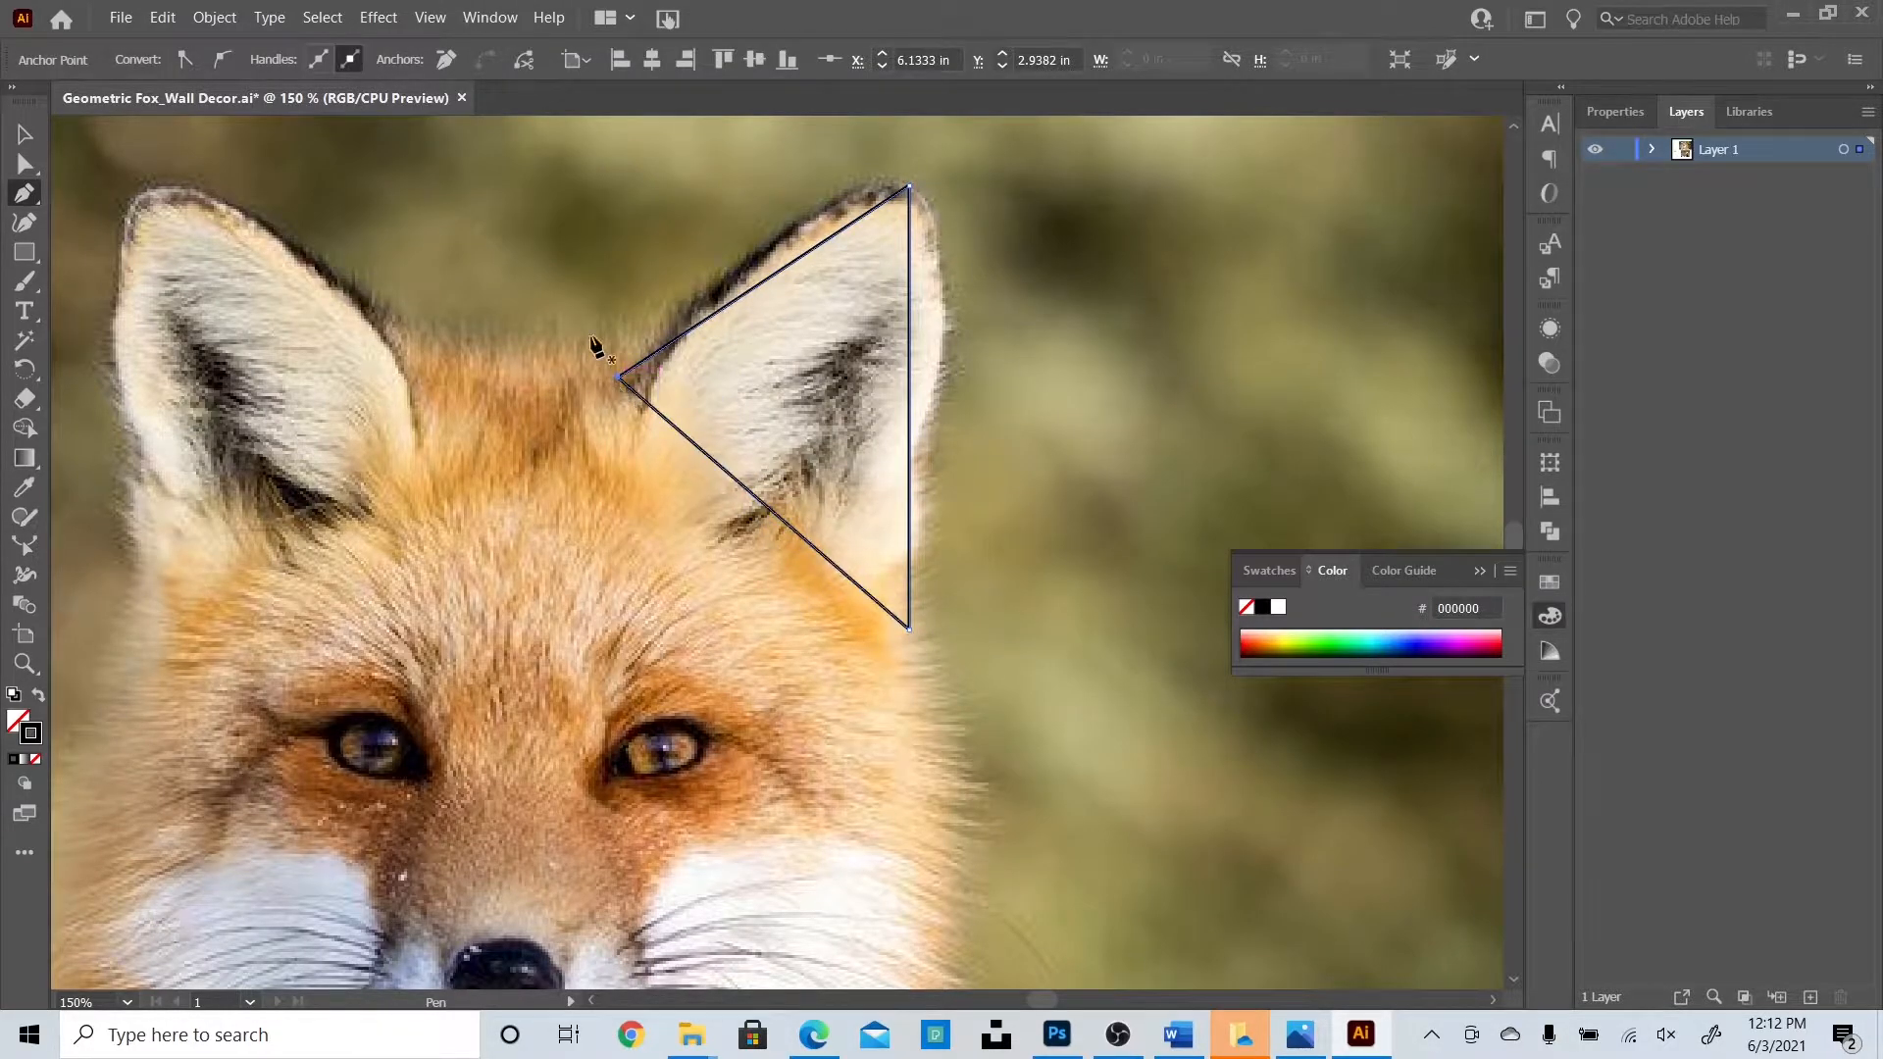
Trace the left ear as a matching closed triangle.
click(441, 380)
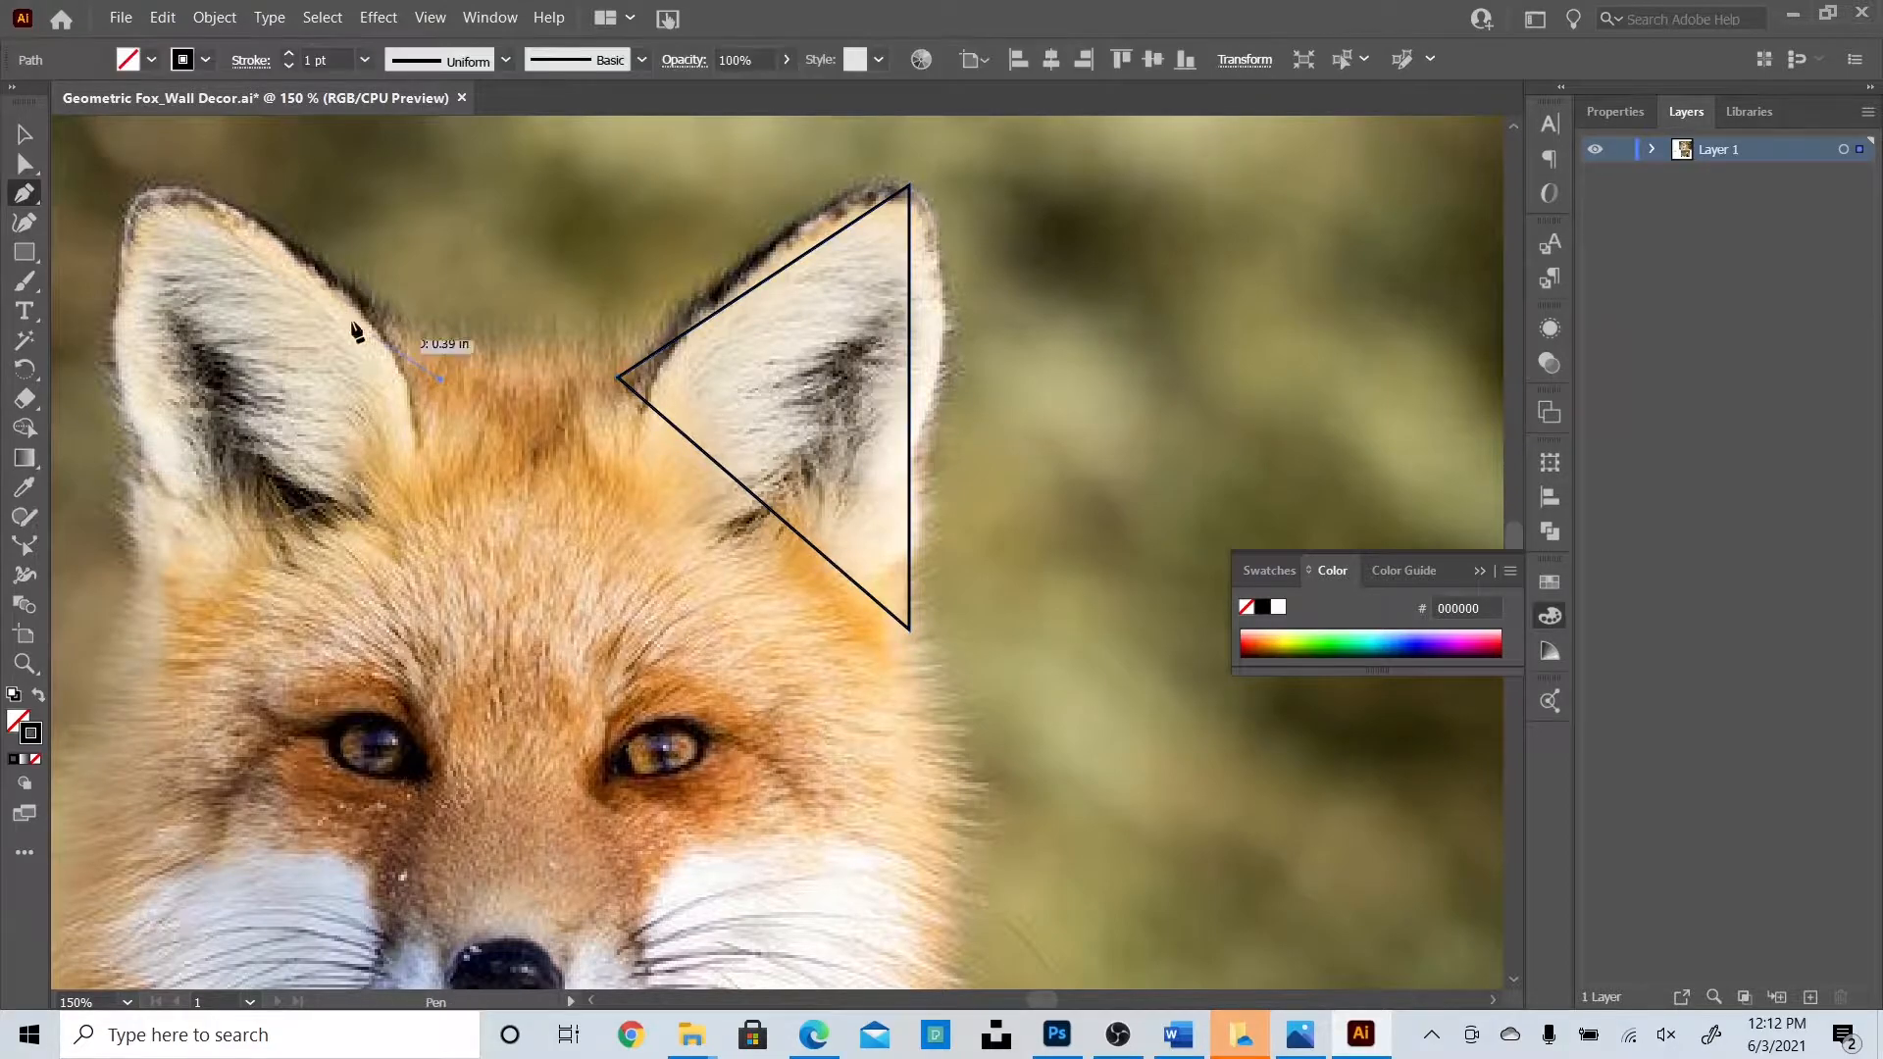
click(143, 194)
click(154, 628)
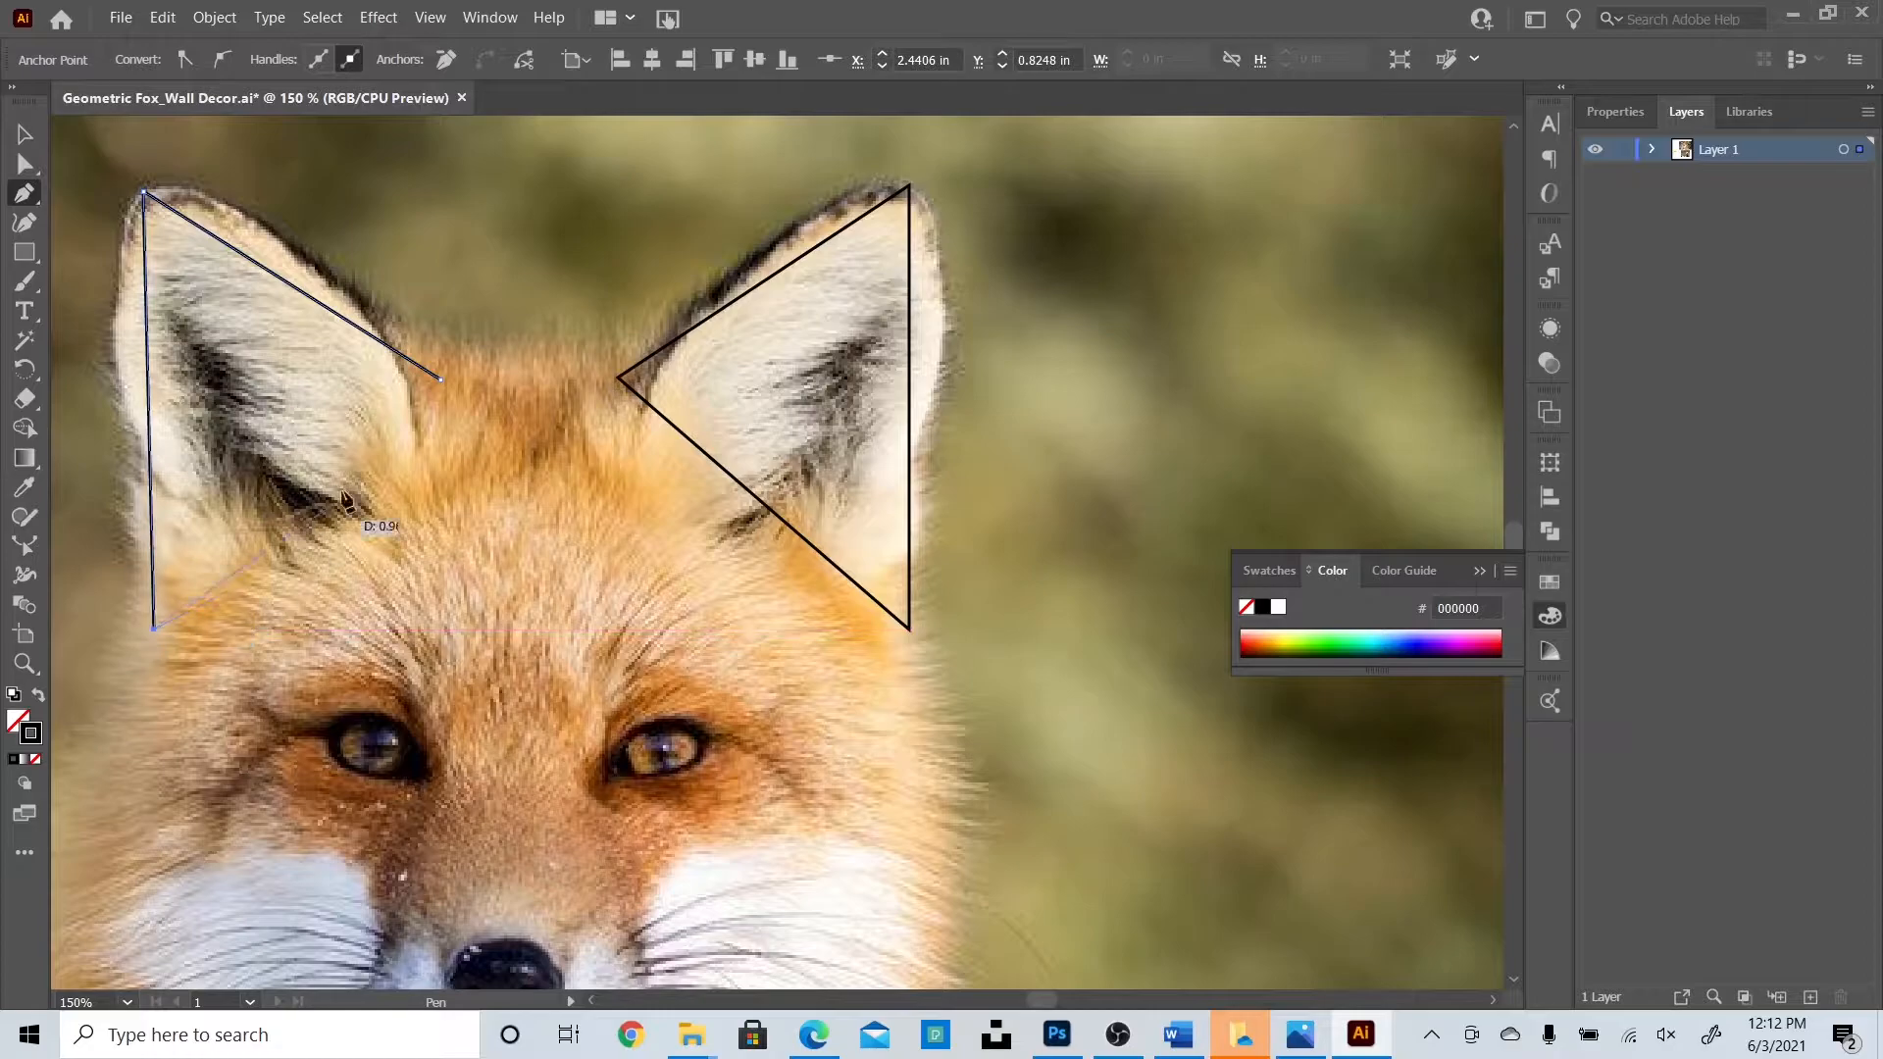
click(440, 380)
click(24, 134)
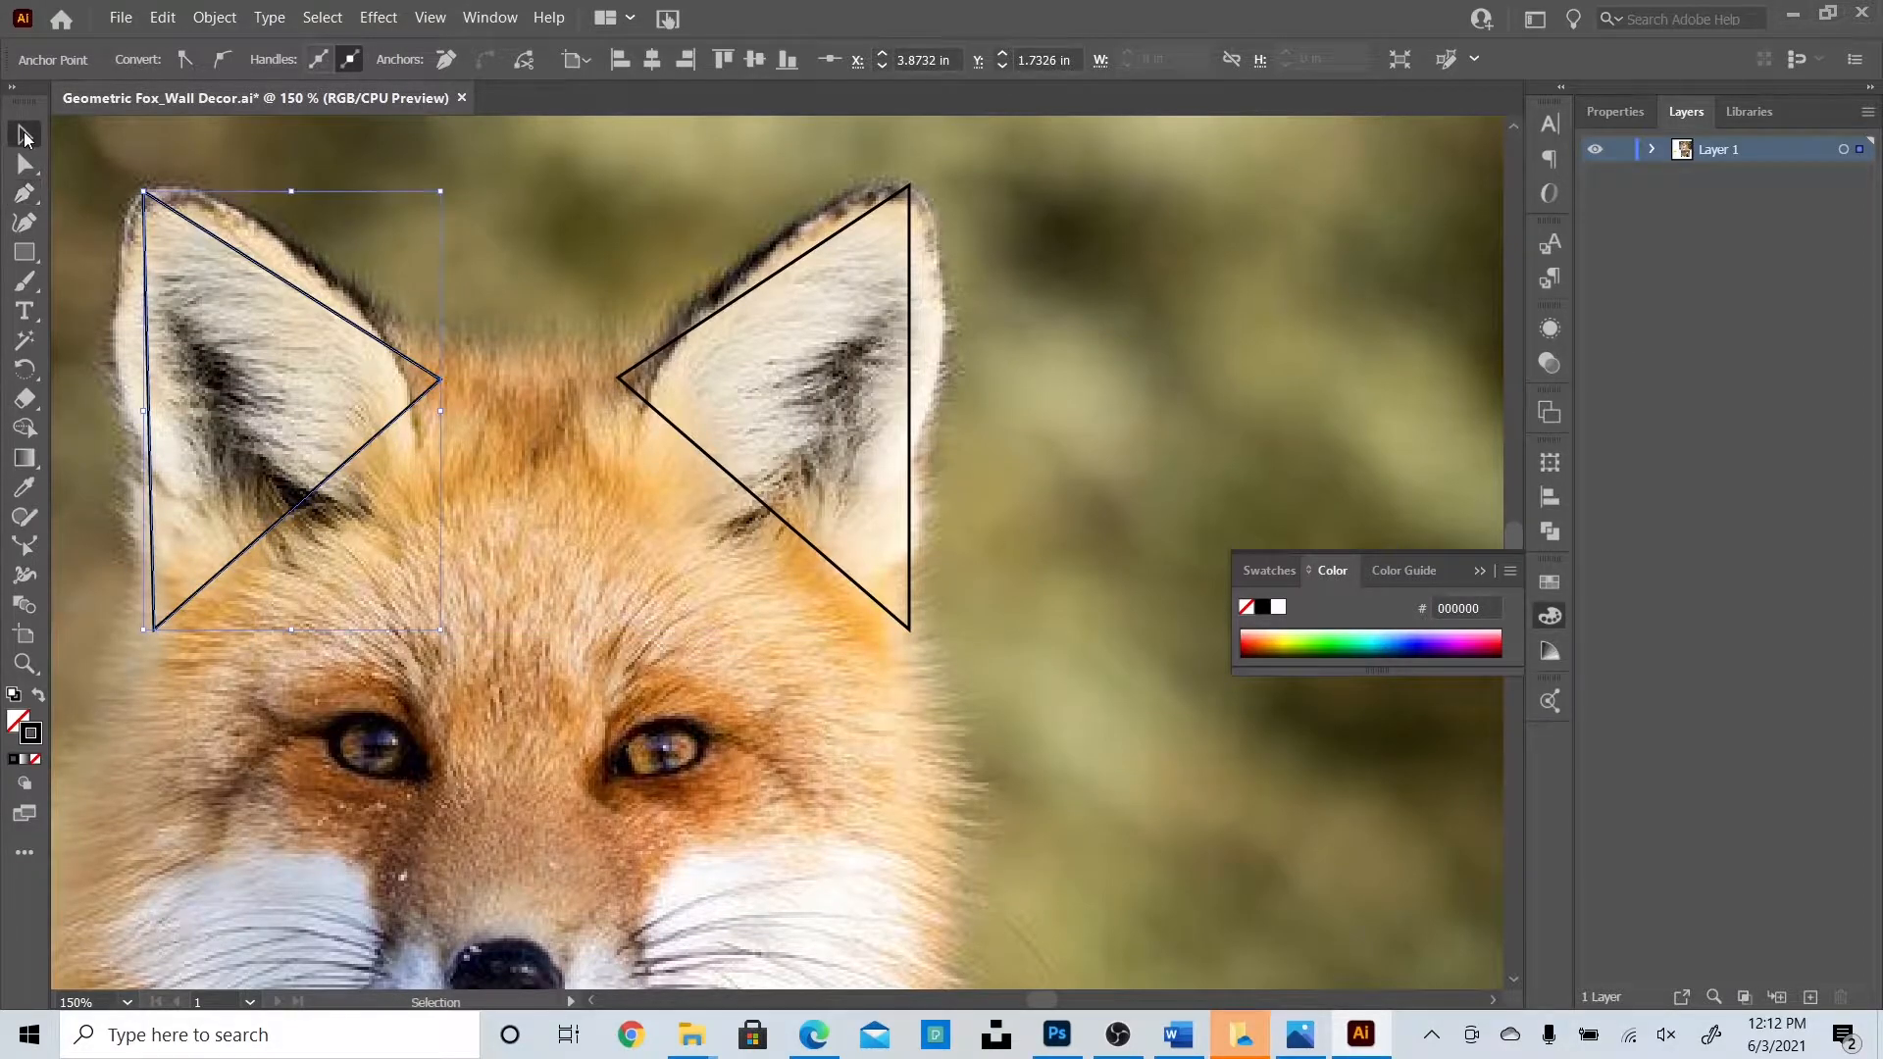
Zoom out and back in to frame both ear triangles, then deselect them.
key(ctrl+minus)
key(ctrl+minus)
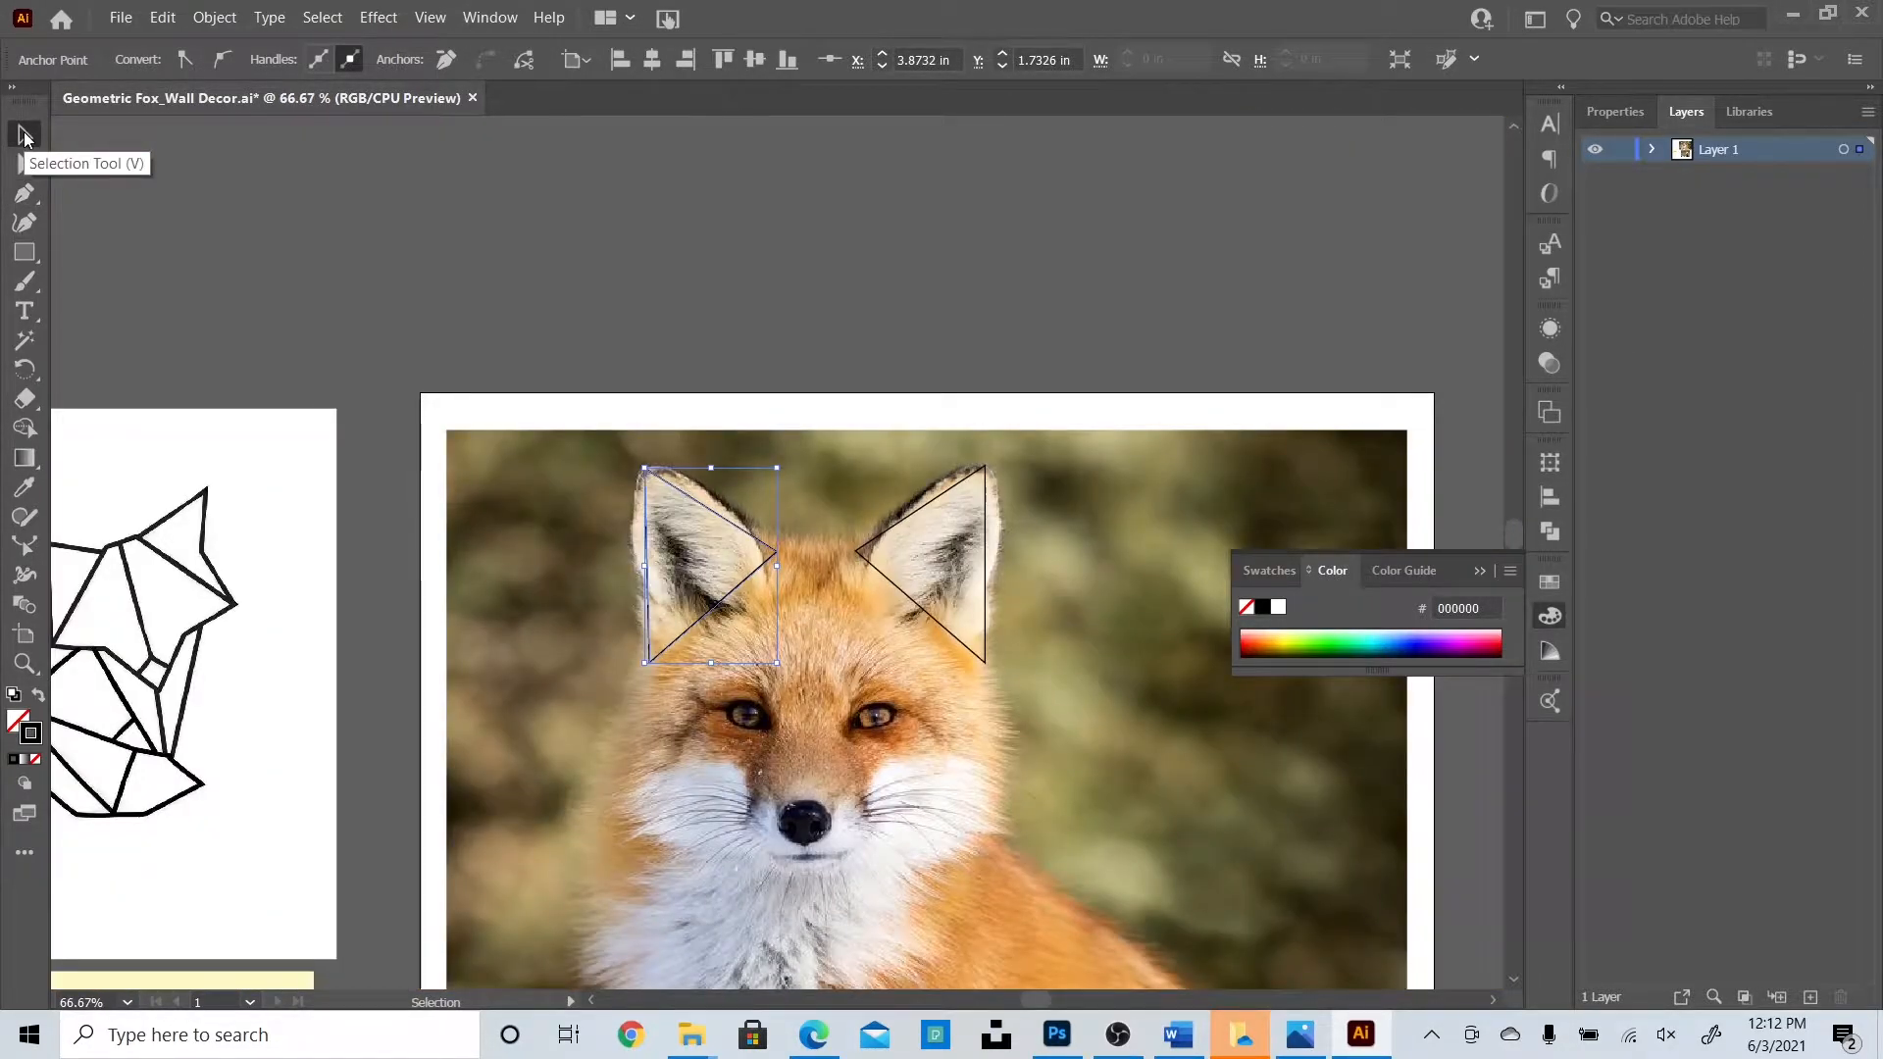
key(ctrl+minus)
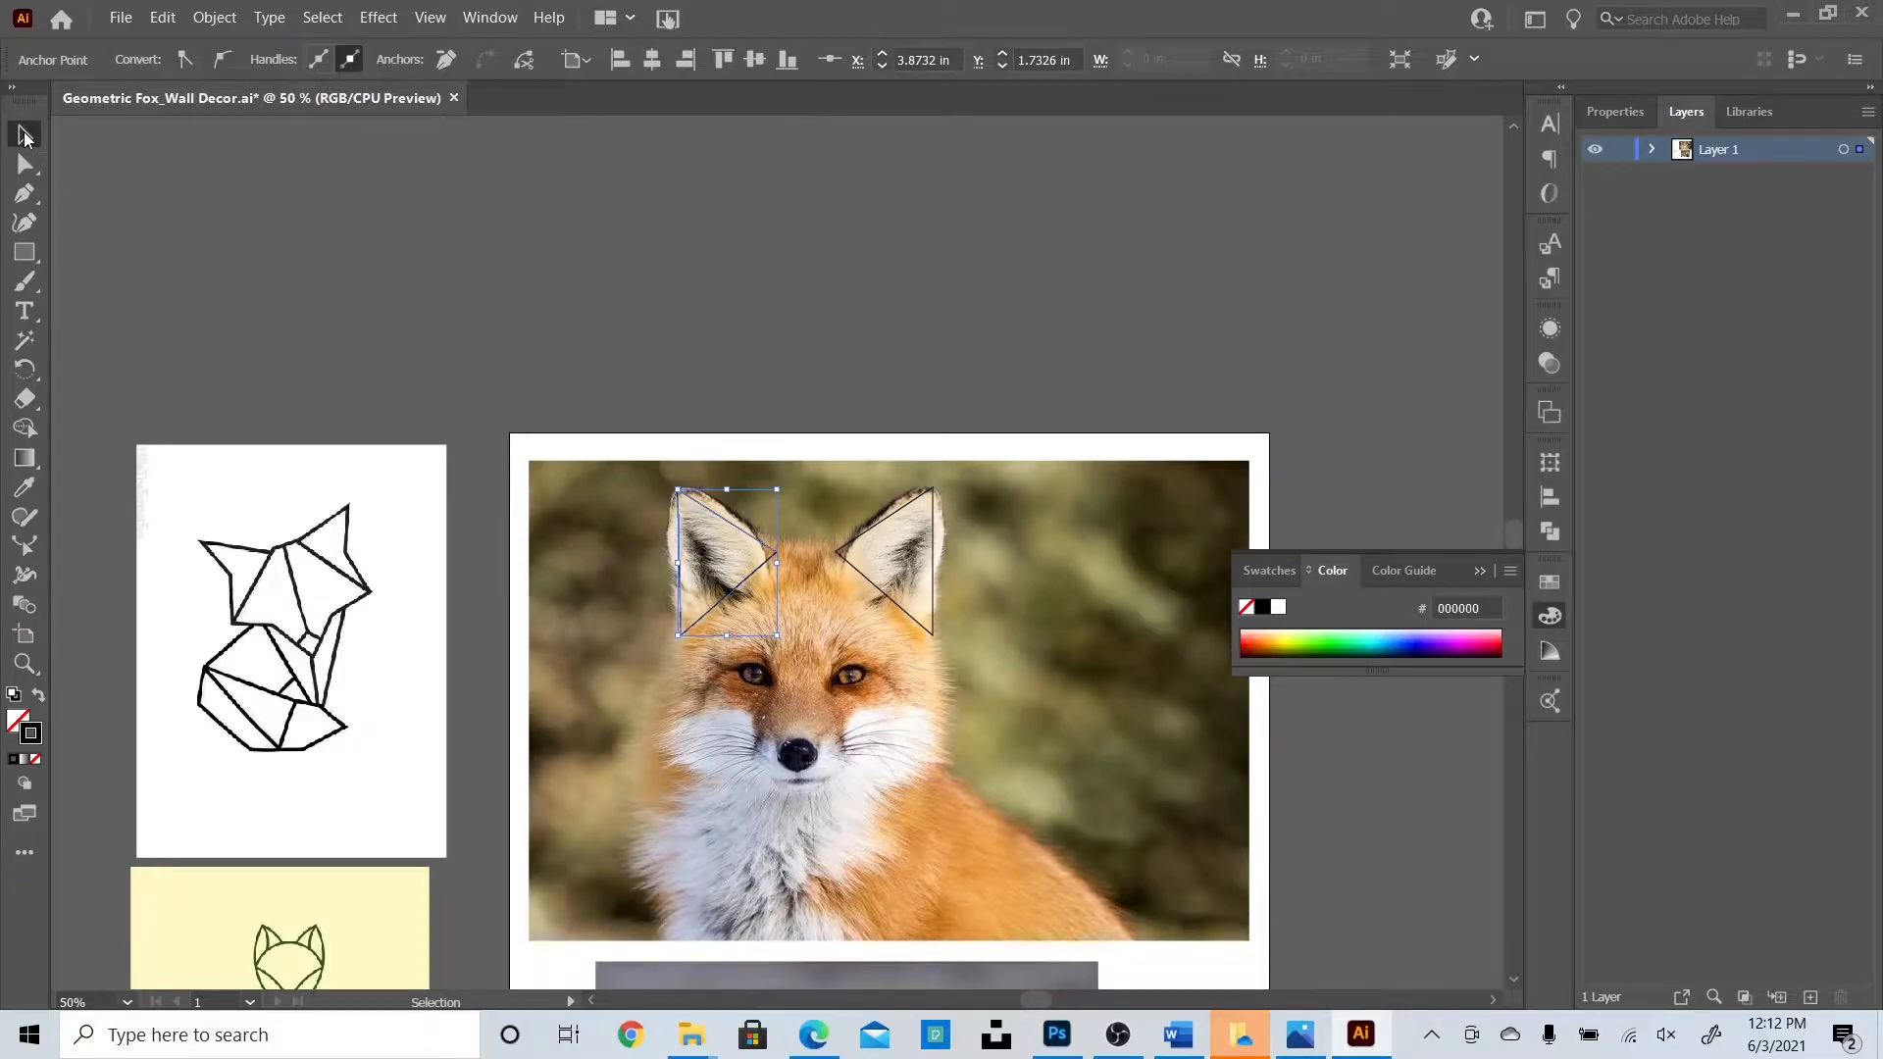
key(ctrl+plus)
key(ctrl+plus)
key(ctrl+plus)
key(ctrl+minus)
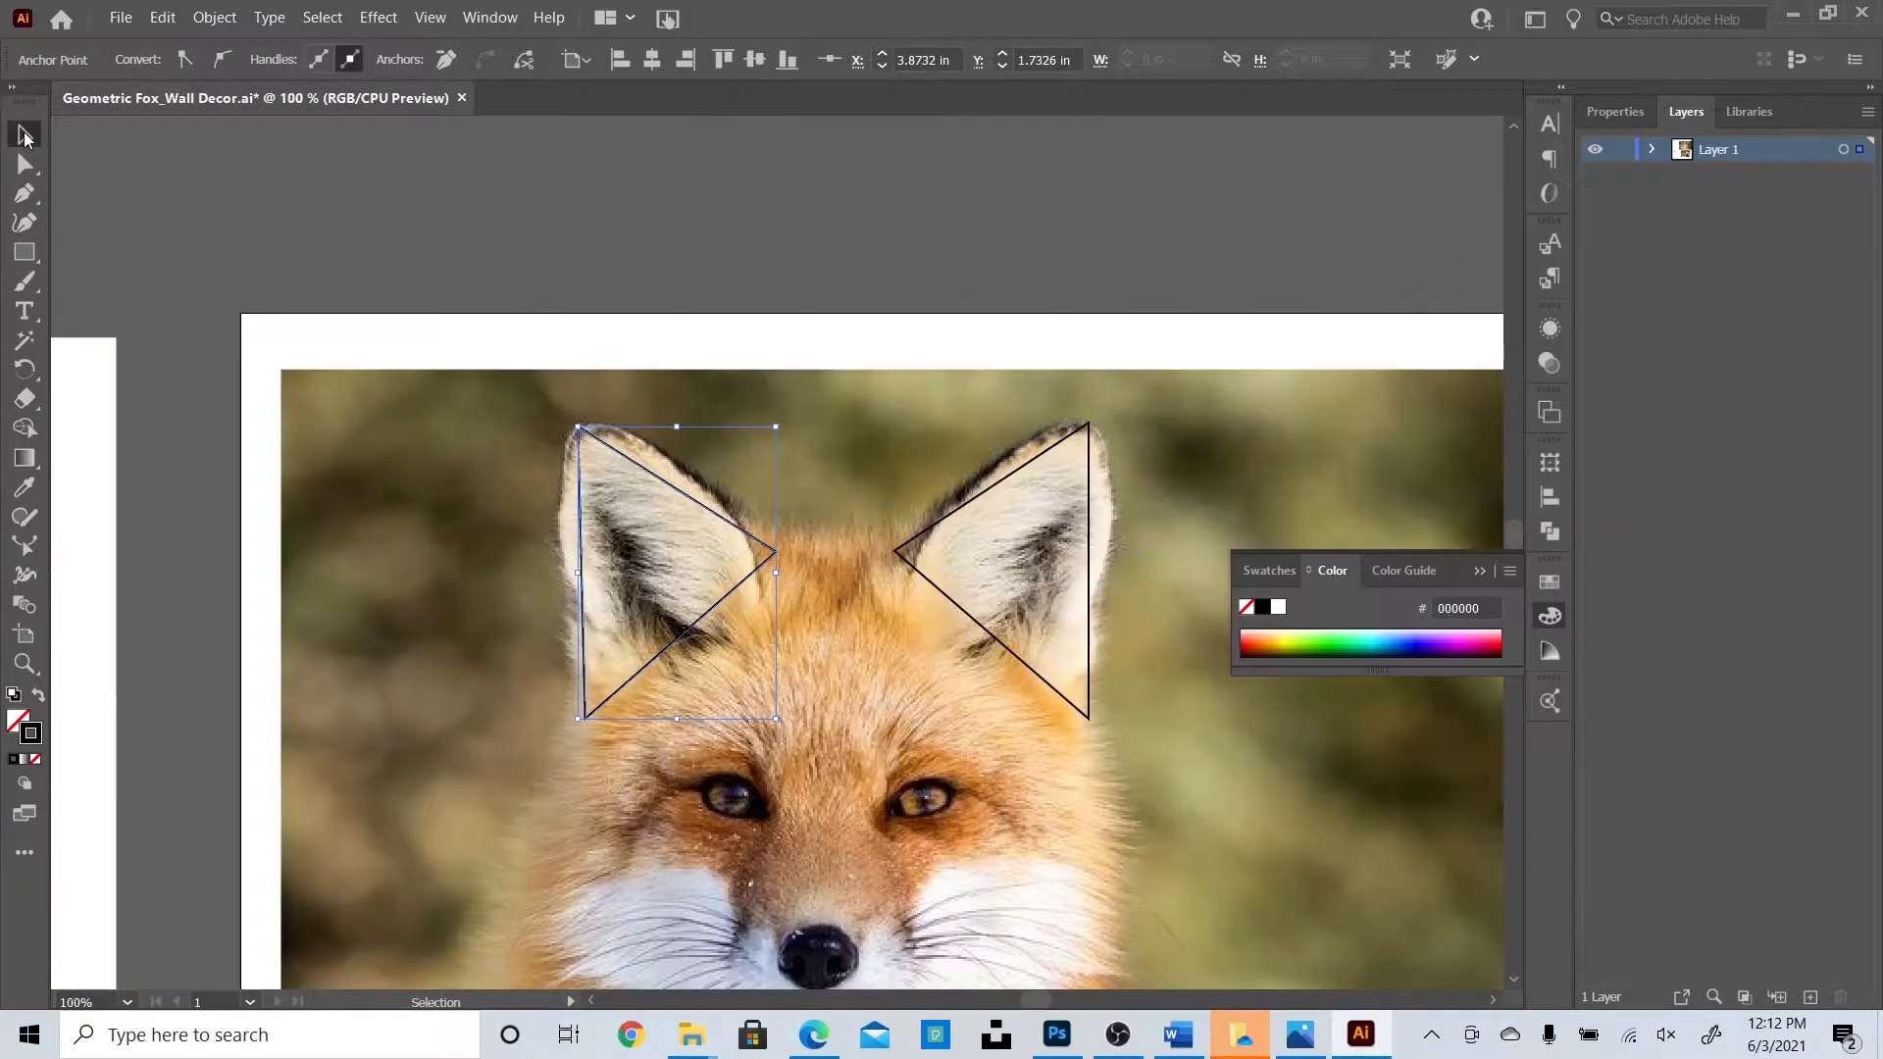
key(ctrl+plus)
scroll(829, 647, down, 3)
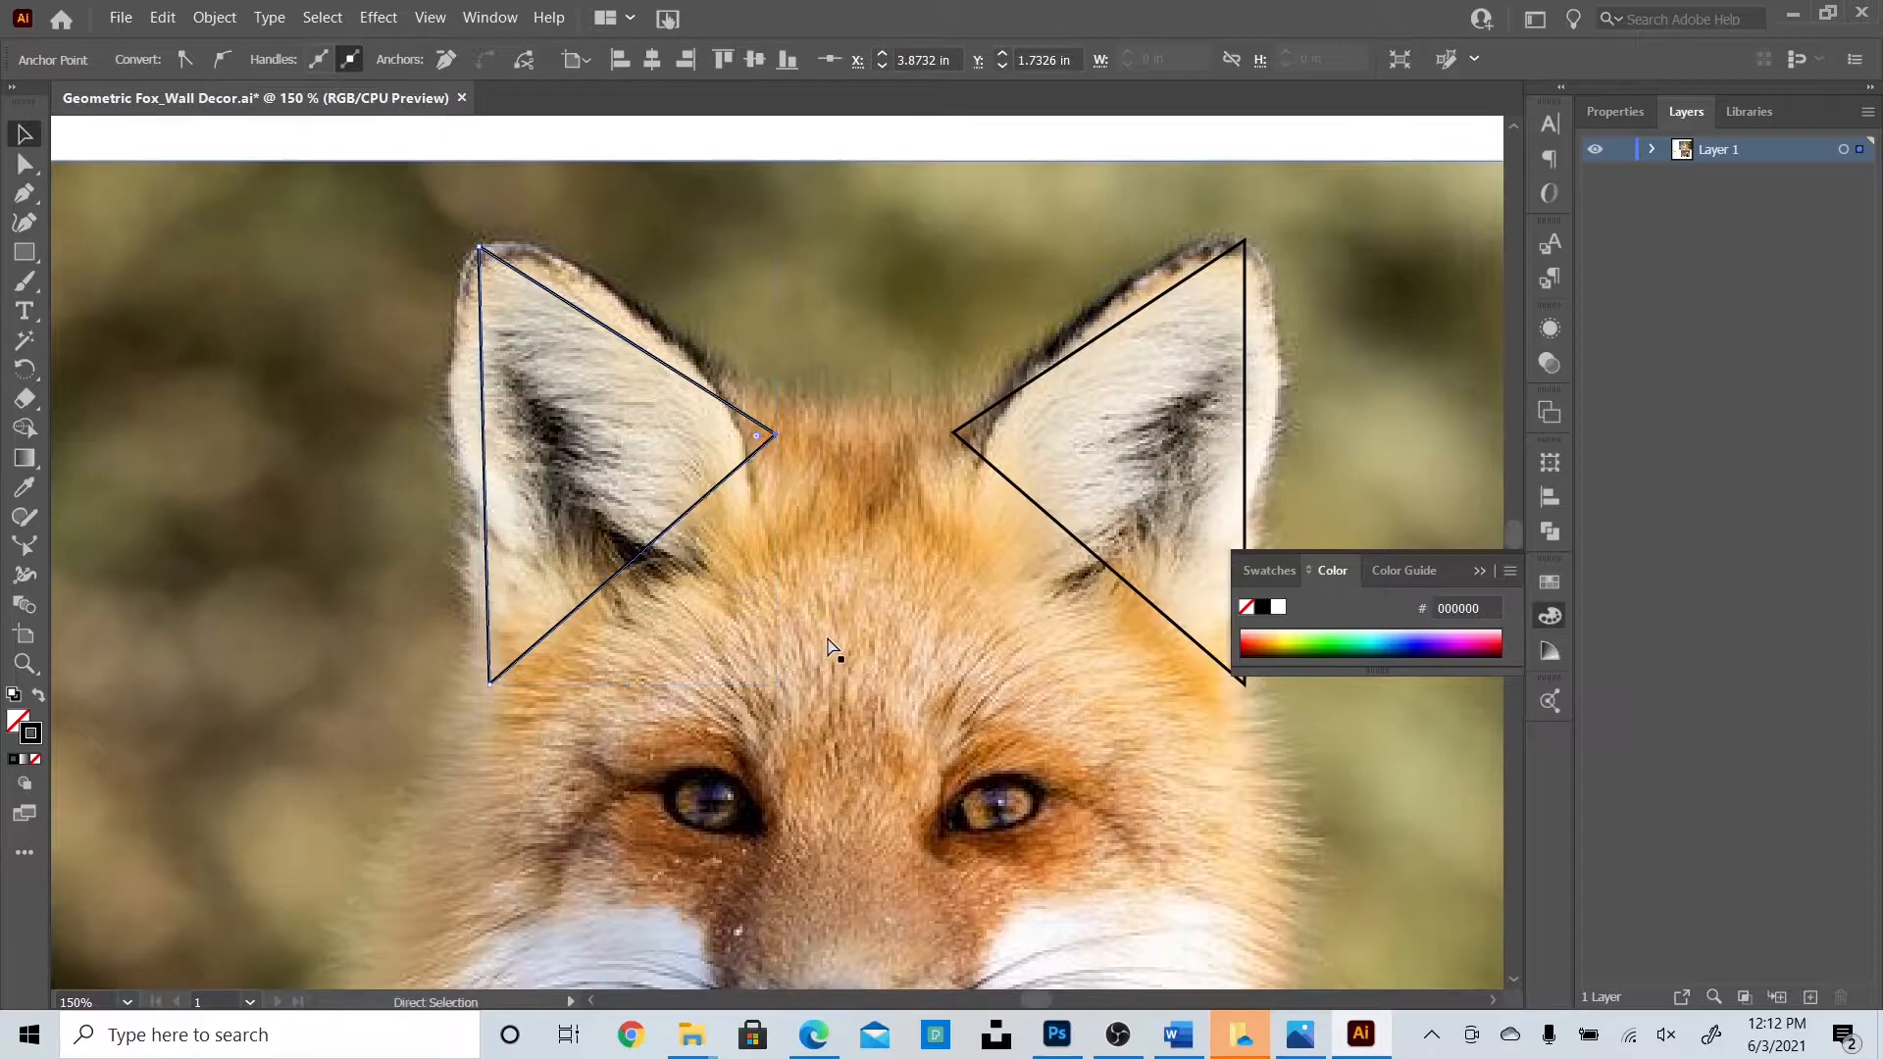
key(ctrl+minus)
scroll(588, 351, down, 2)
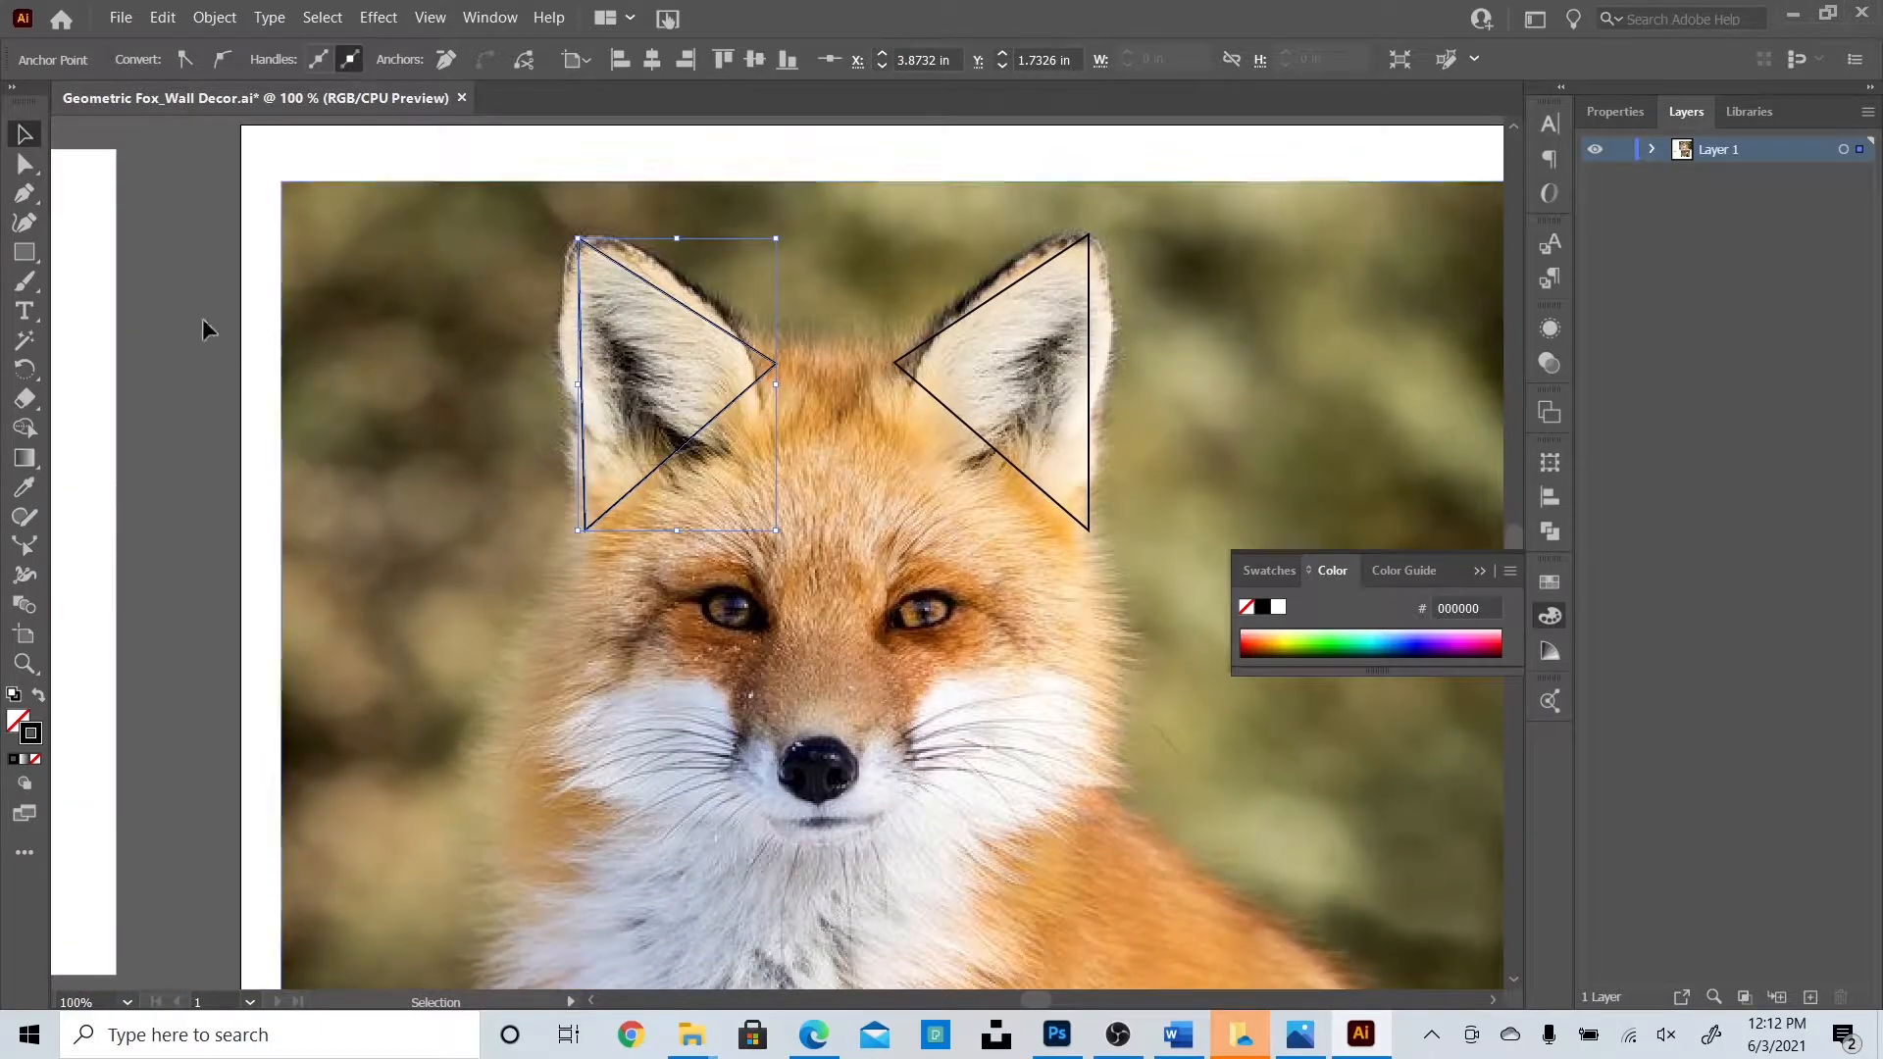
click(202, 318)
click(22, 195)
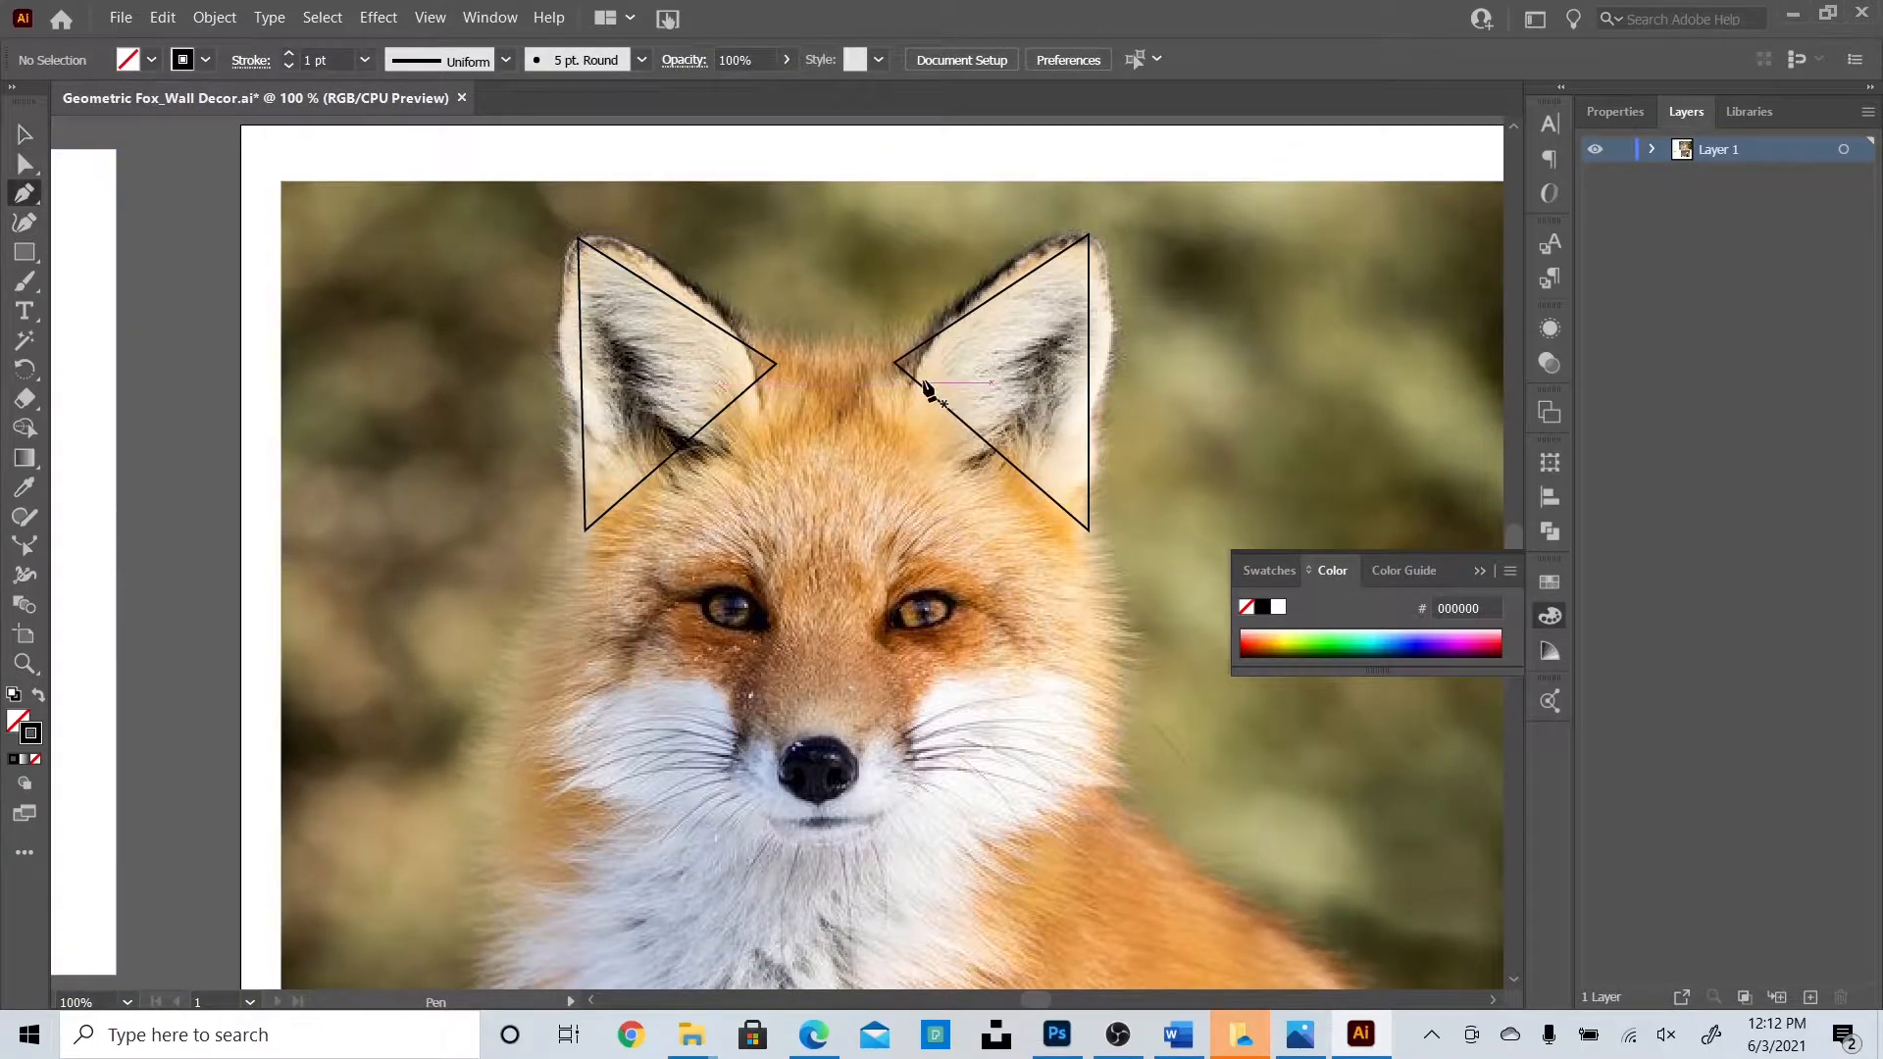
Draw a forehead line joining the inner corners of the two ears.
click(776, 365)
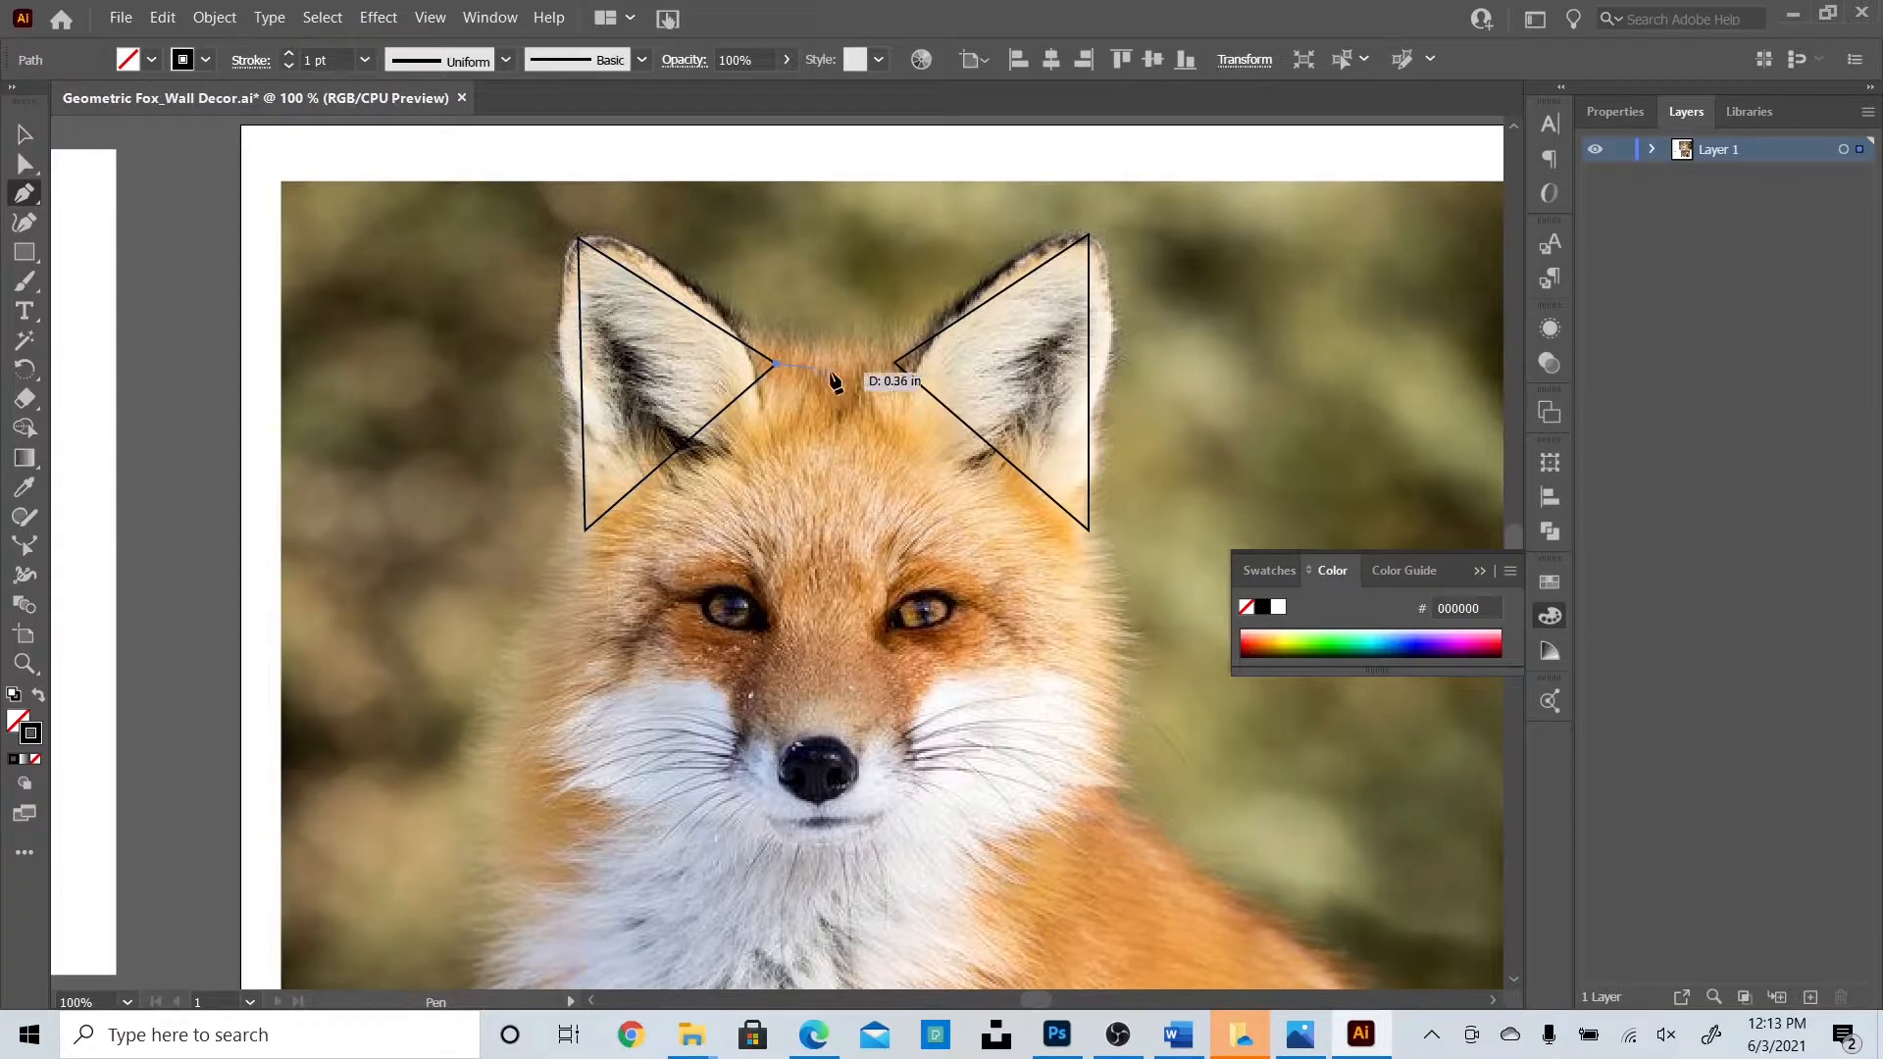
click(894, 362)
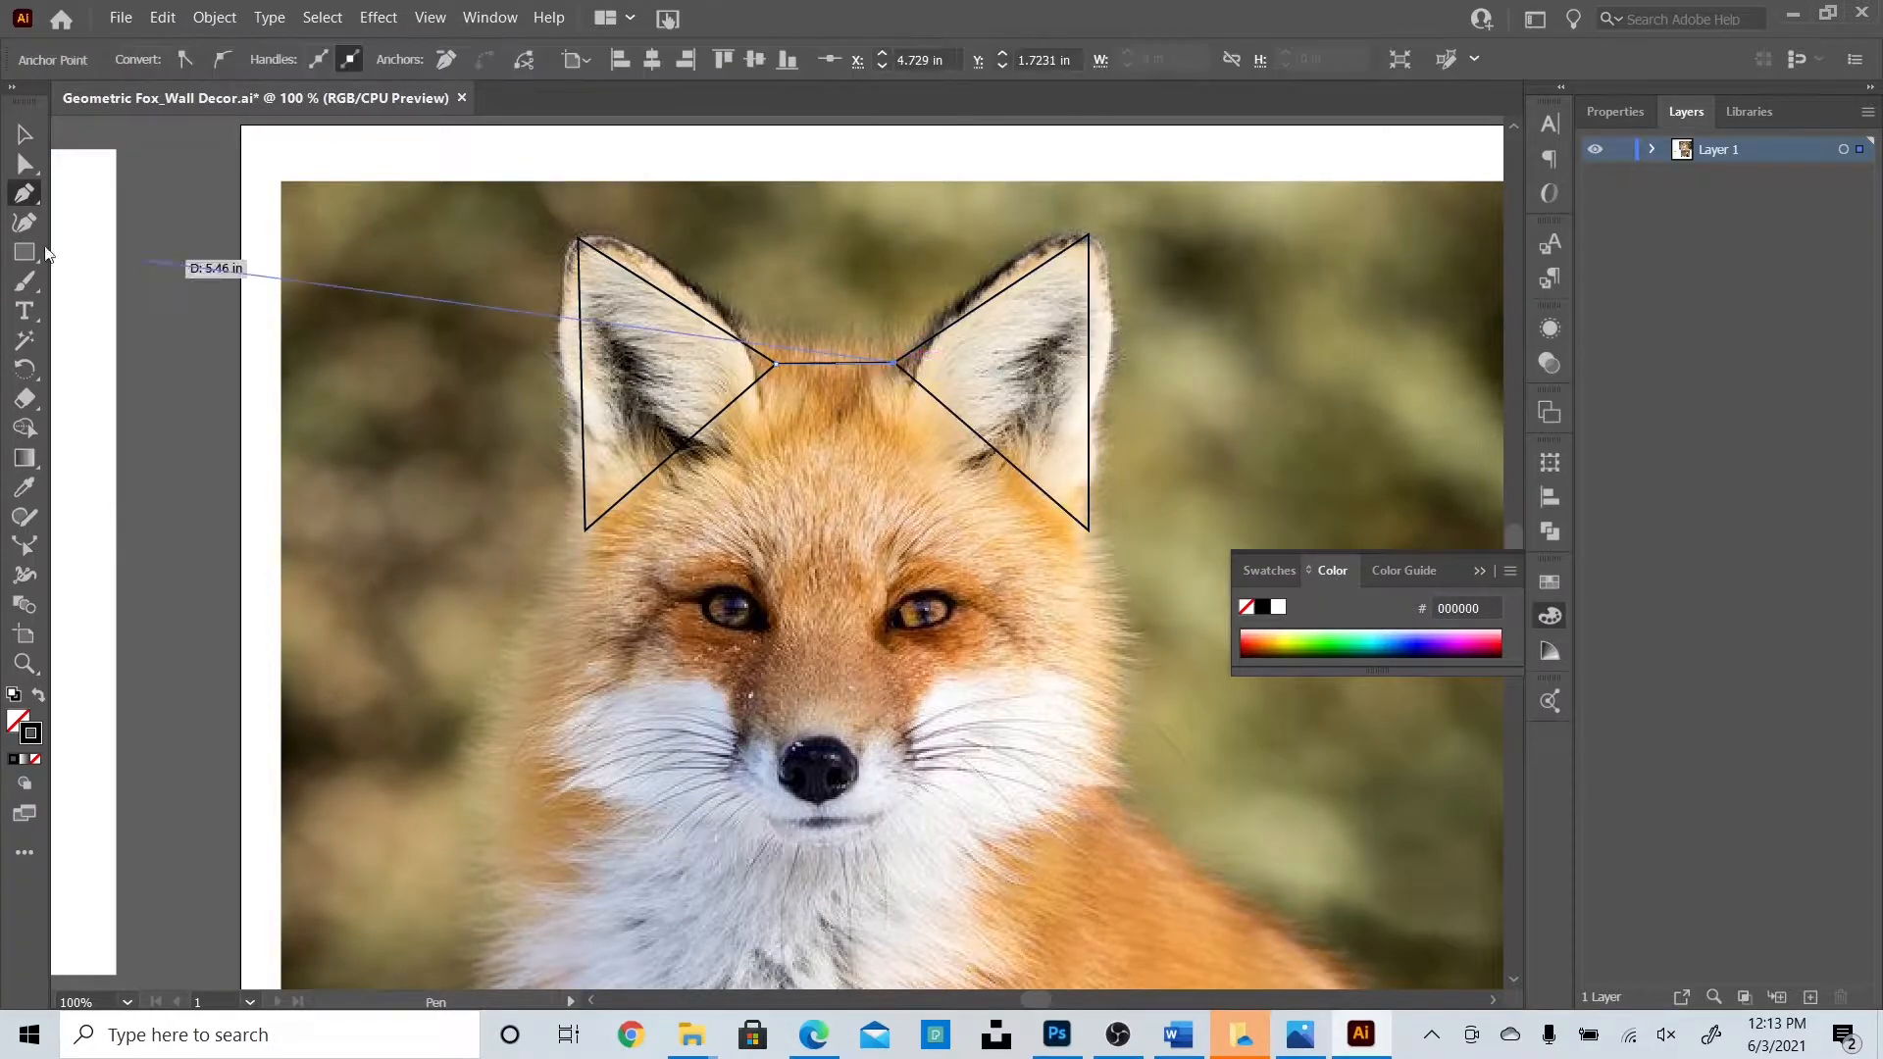
click(24, 136)
click(205, 350)
click(25, 195)
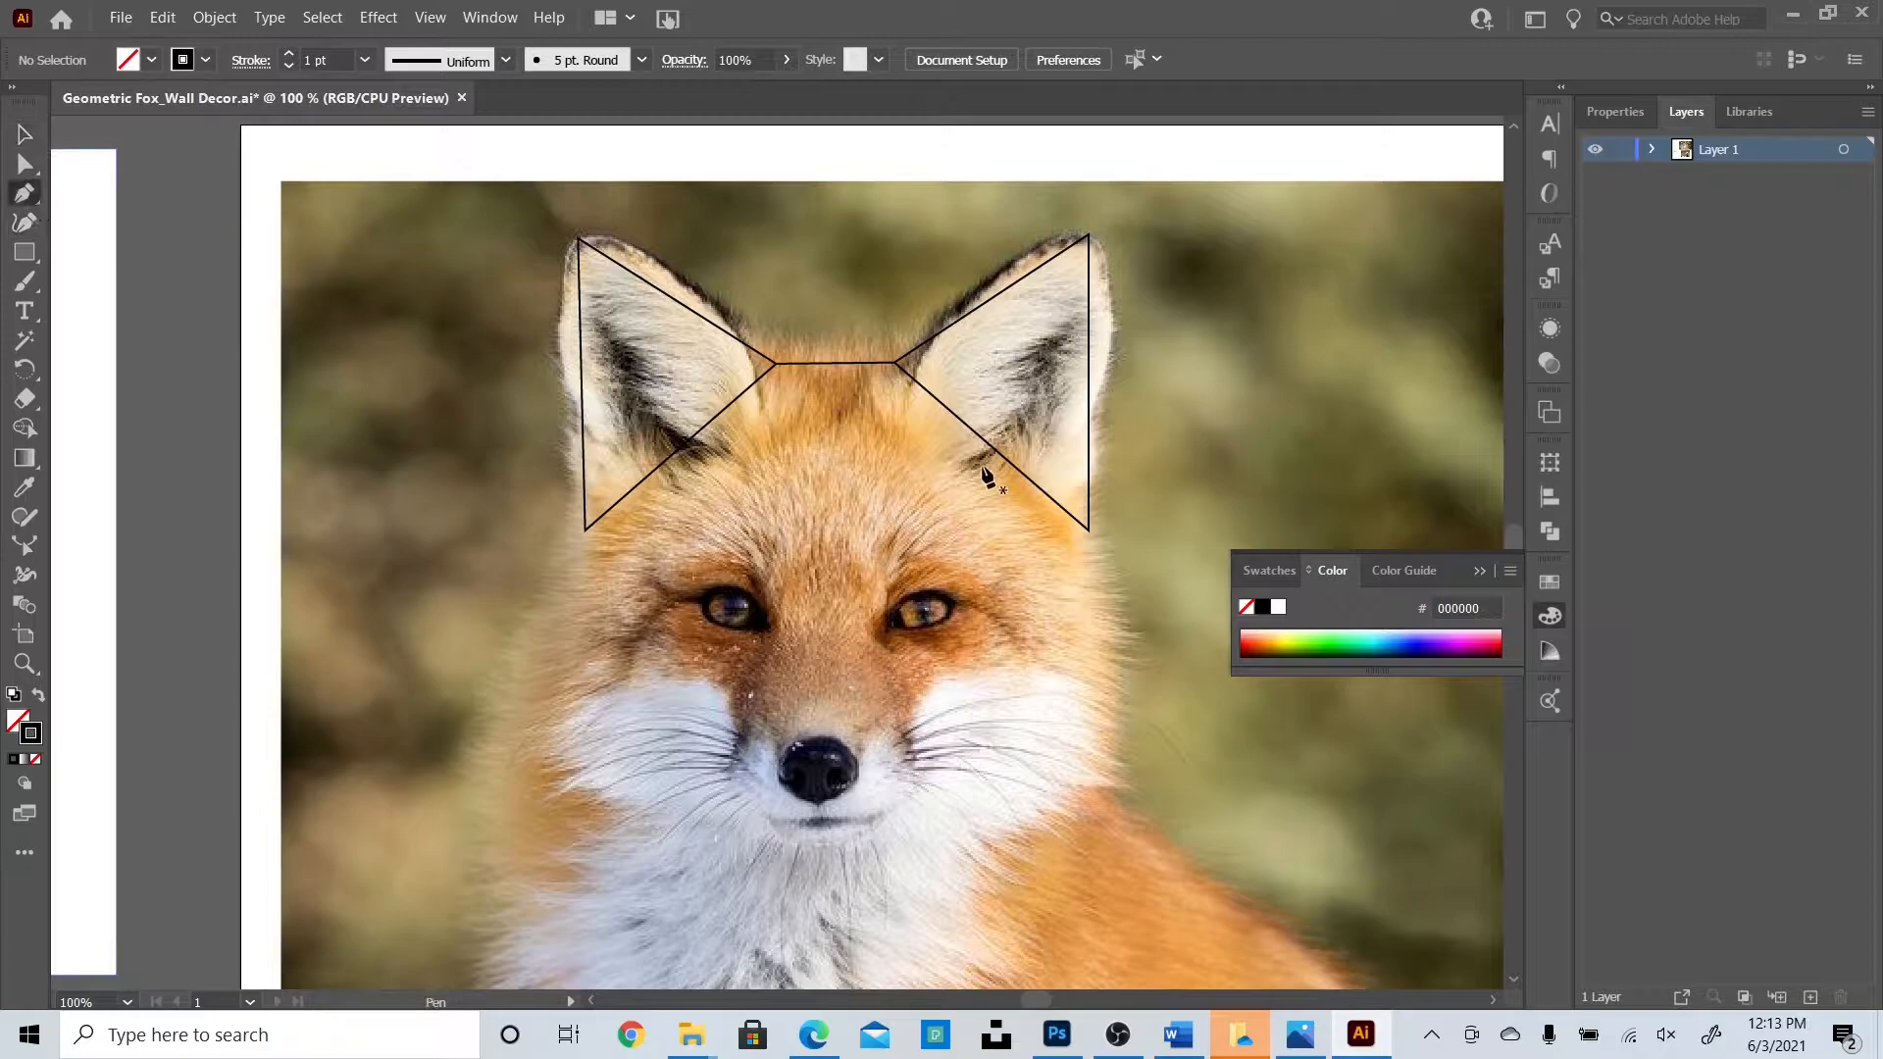
Trace the face outline from the left ear base through both cheeks and the chin to the right ear base.
click(585, 529)
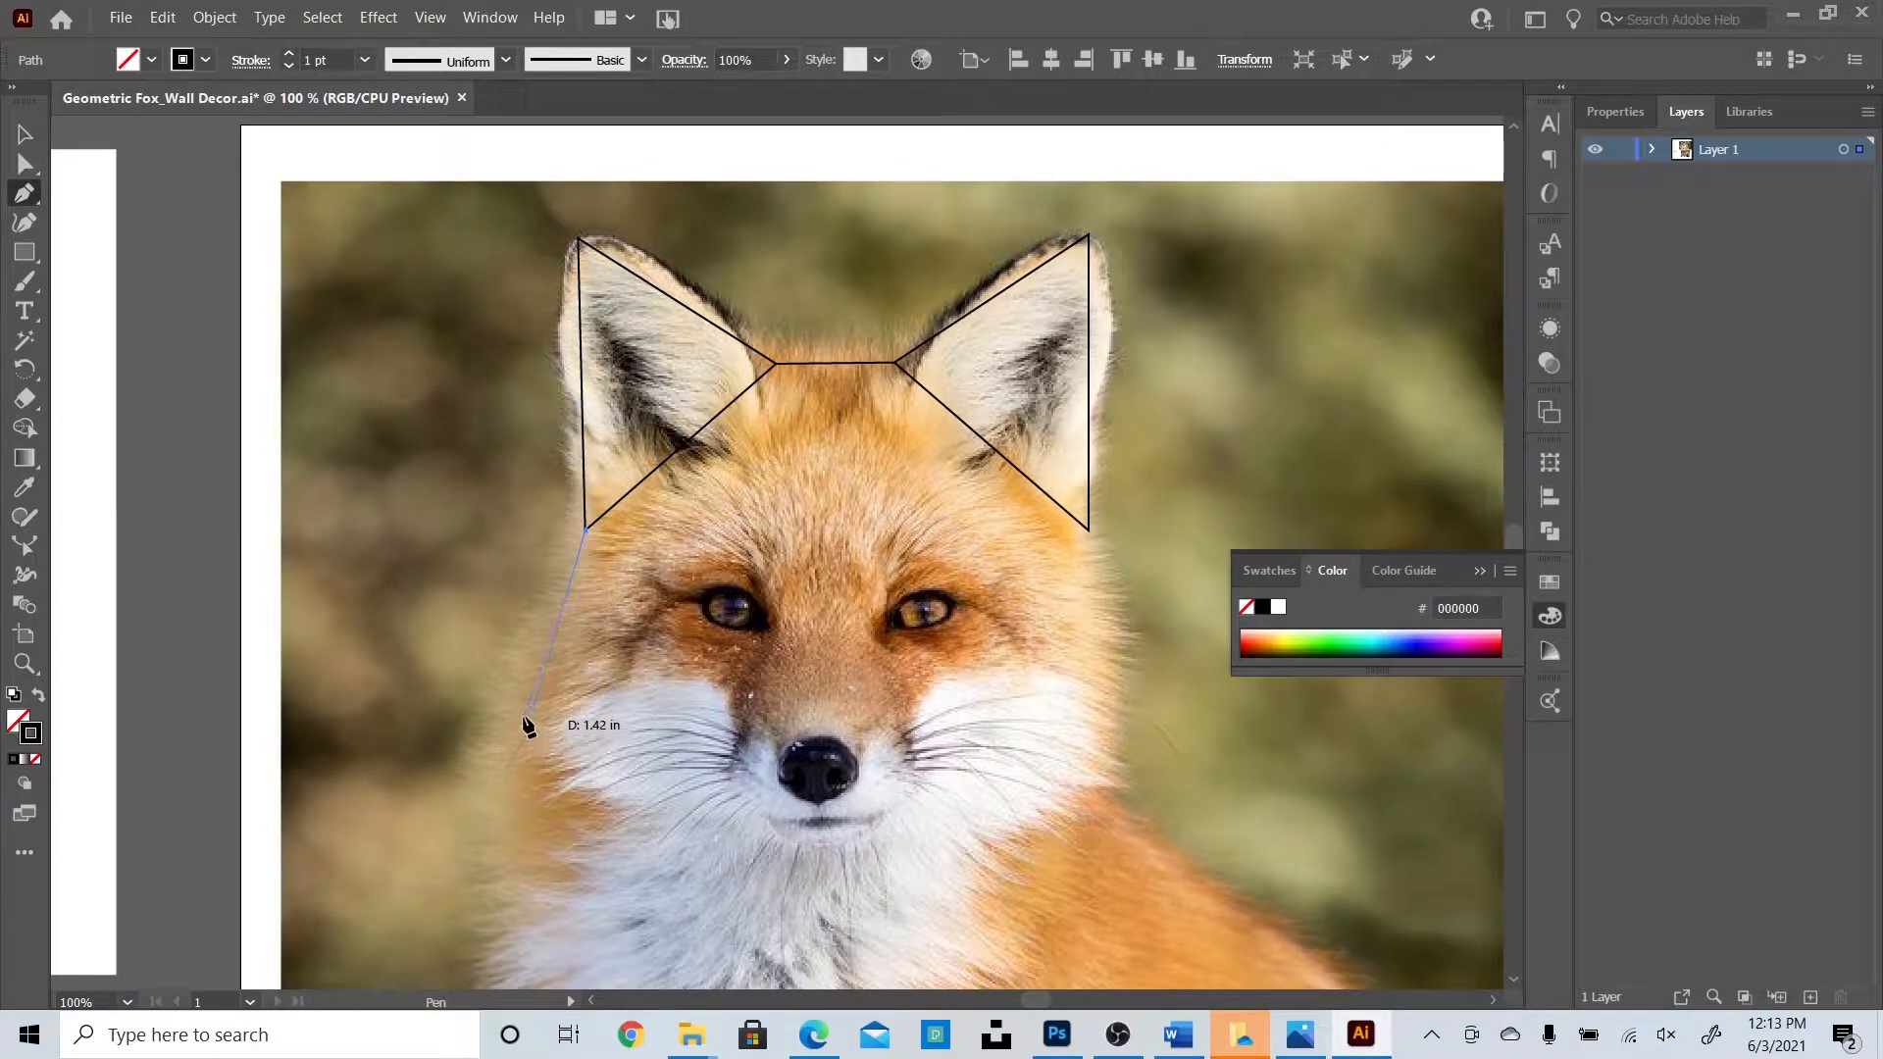
click(535, 736)
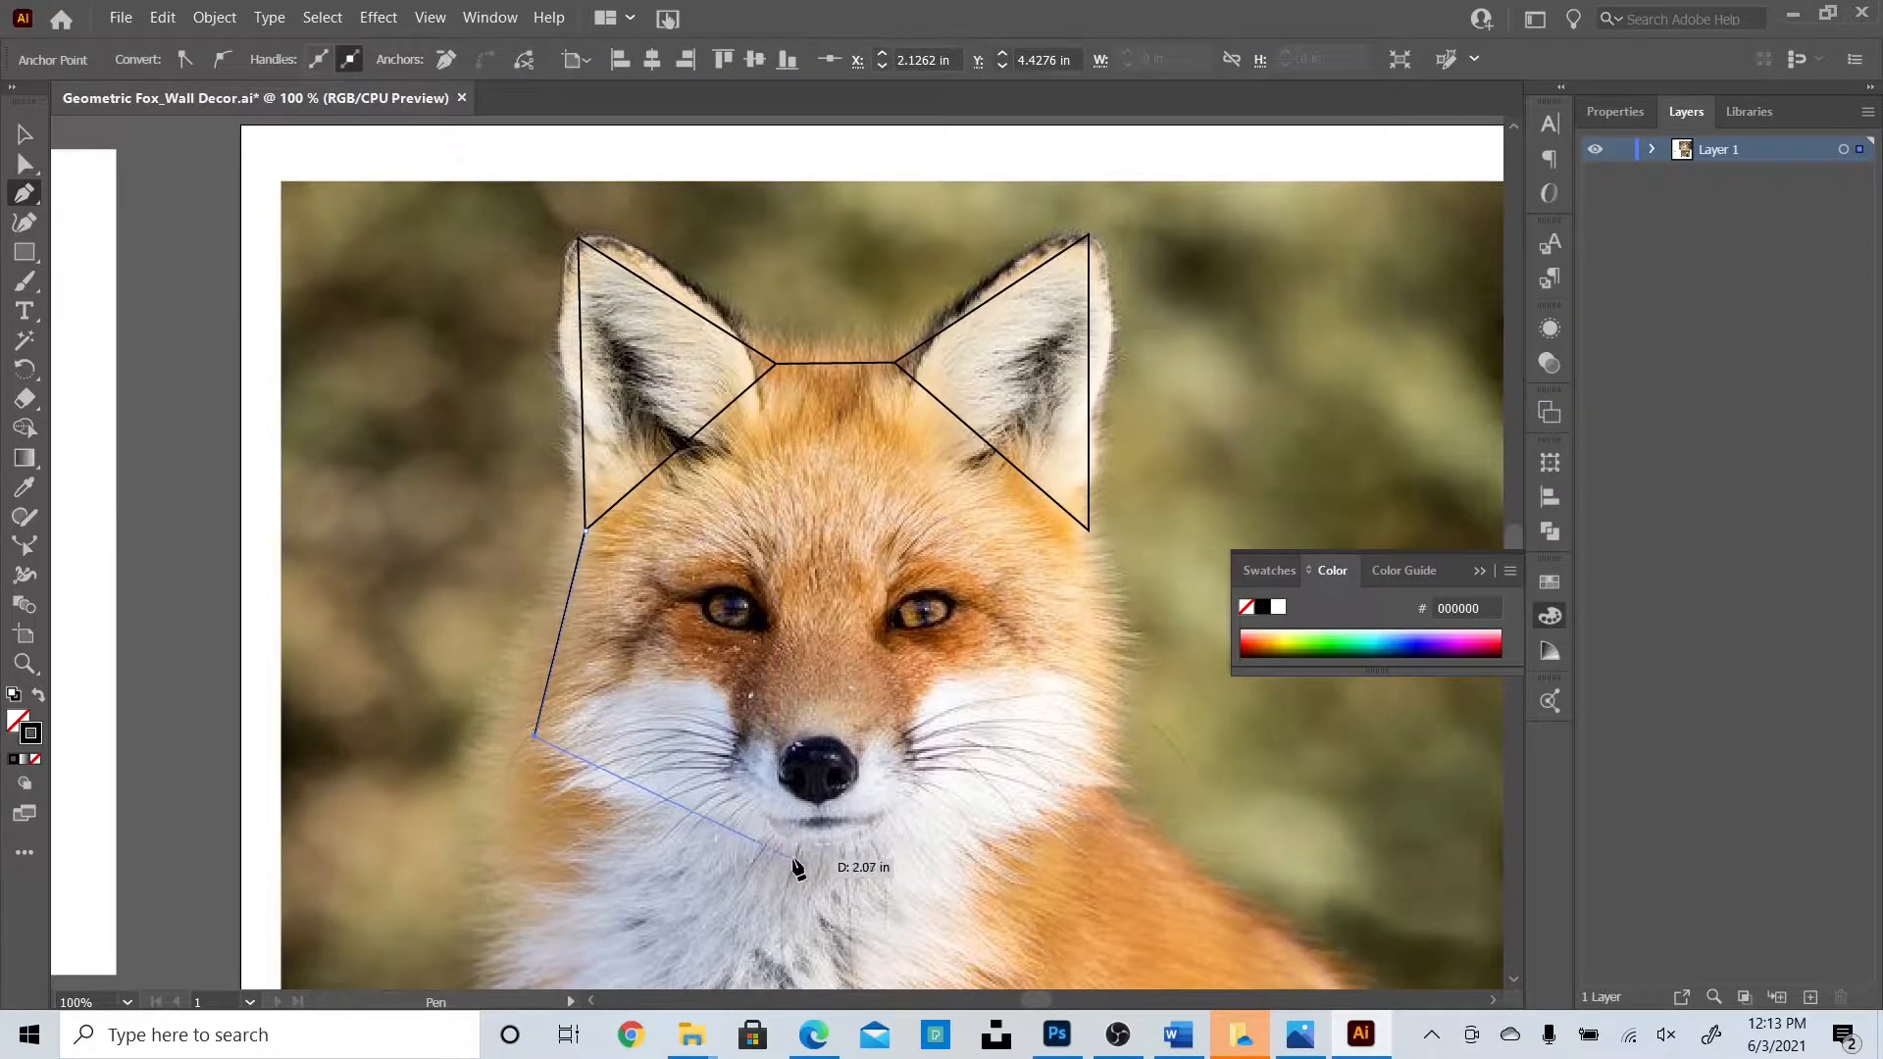
click(835, 854)
click(1102, 733)
click(1088, 529)
click(25, 134)
click(190, 400)
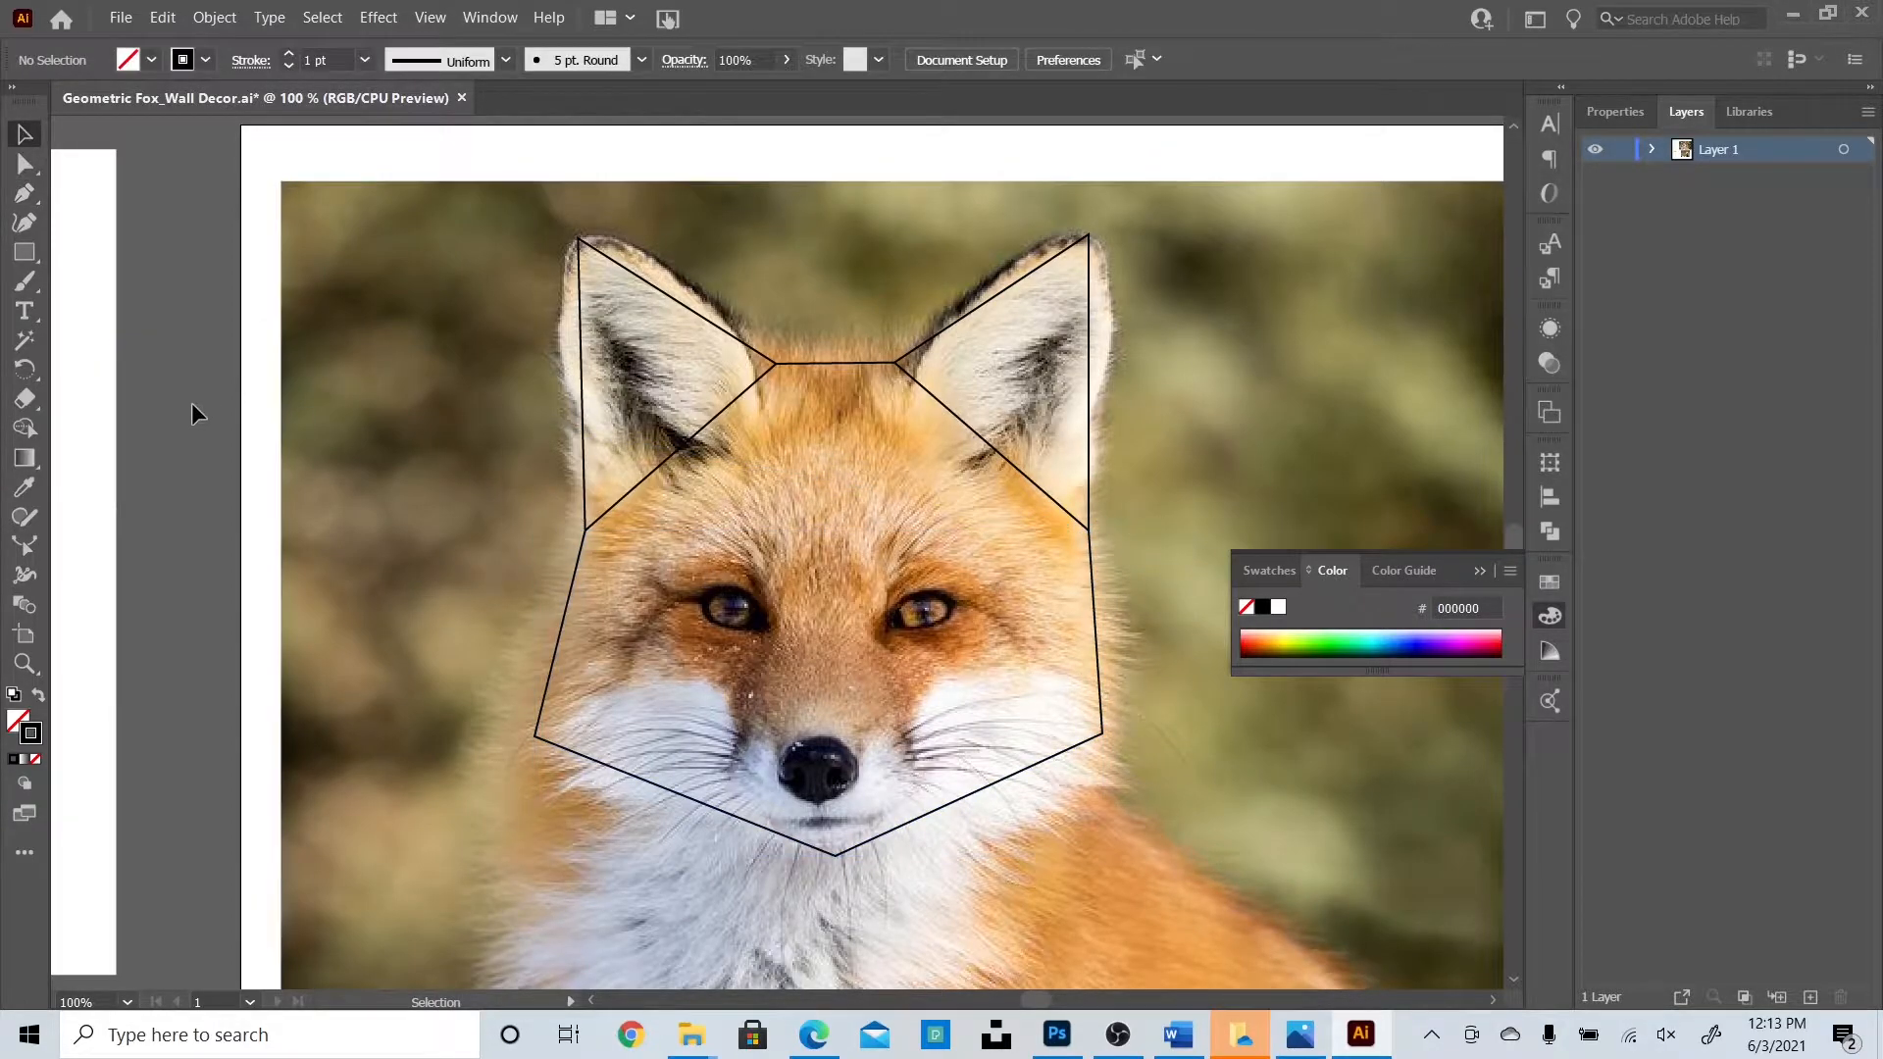
click(430, 18)
Show rulers and place a horizontal guide across the lower cheek corners.
mouse_move(600, 749)
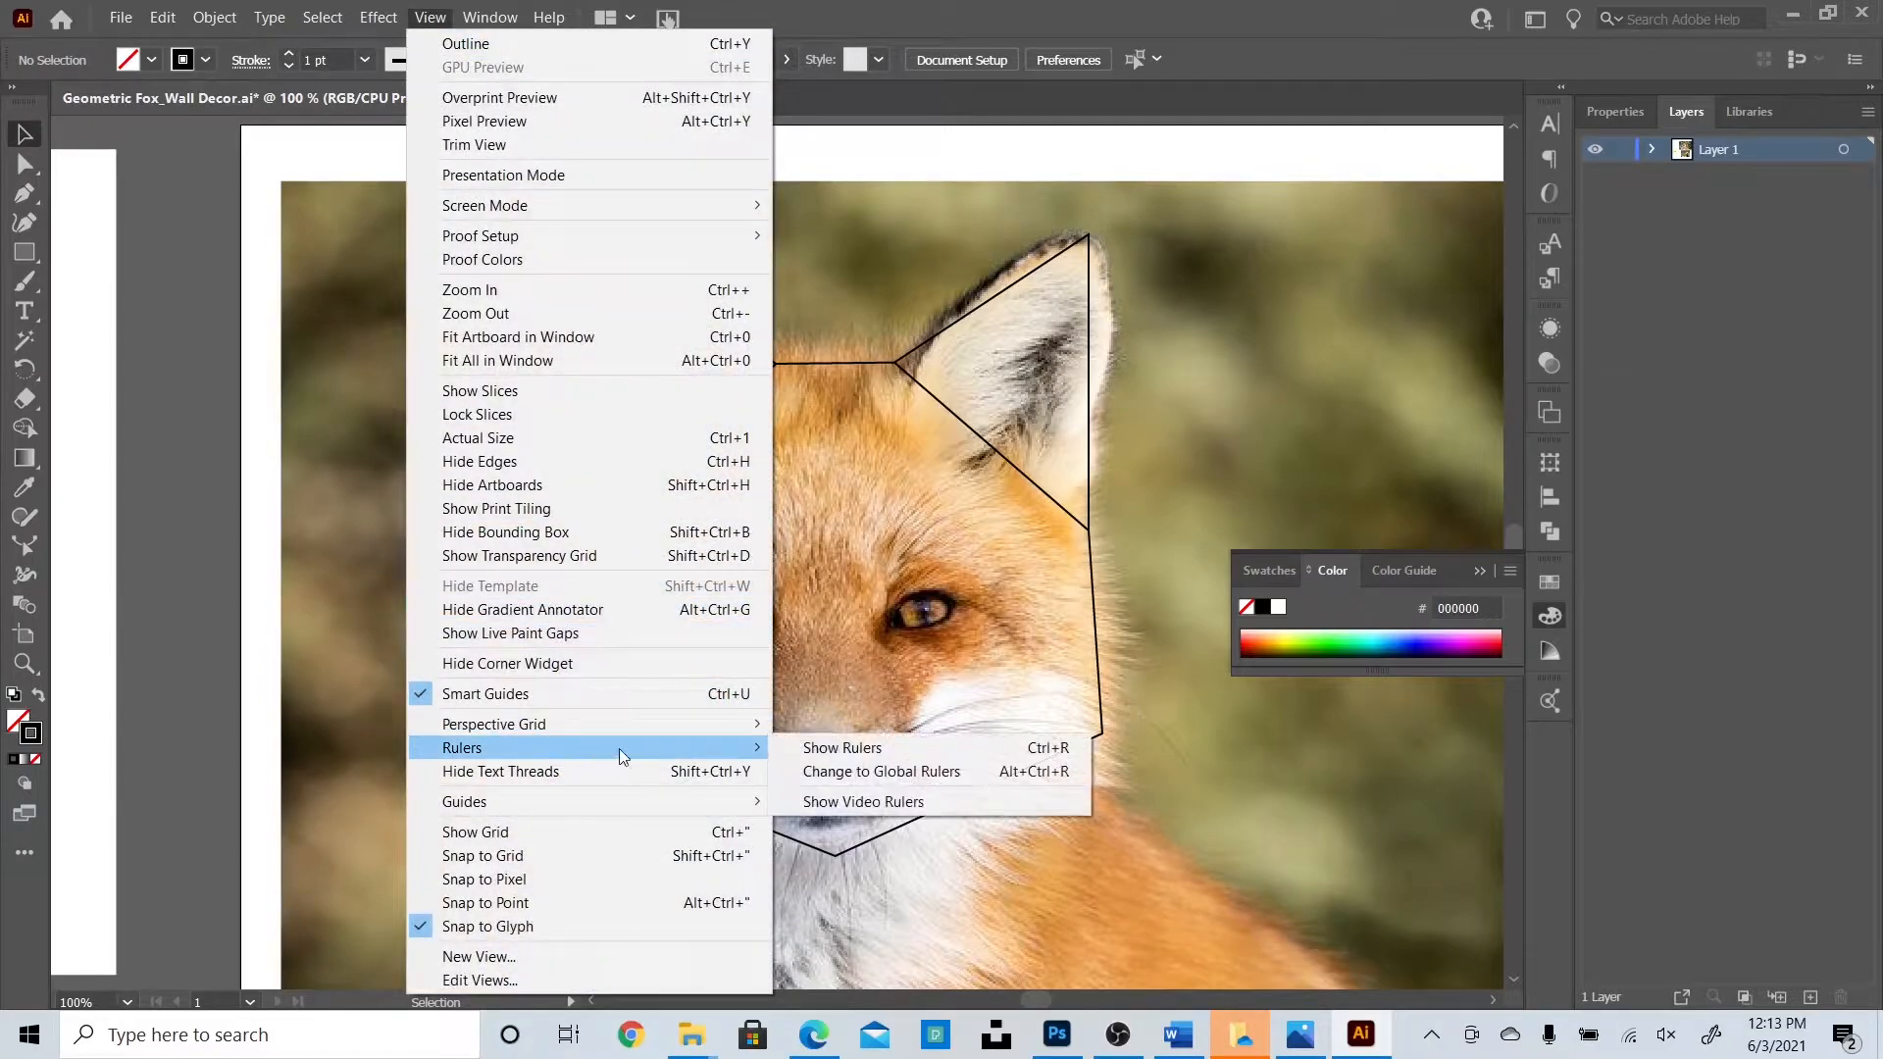
click(843, 747)
drag(690, 564, 684, 729)
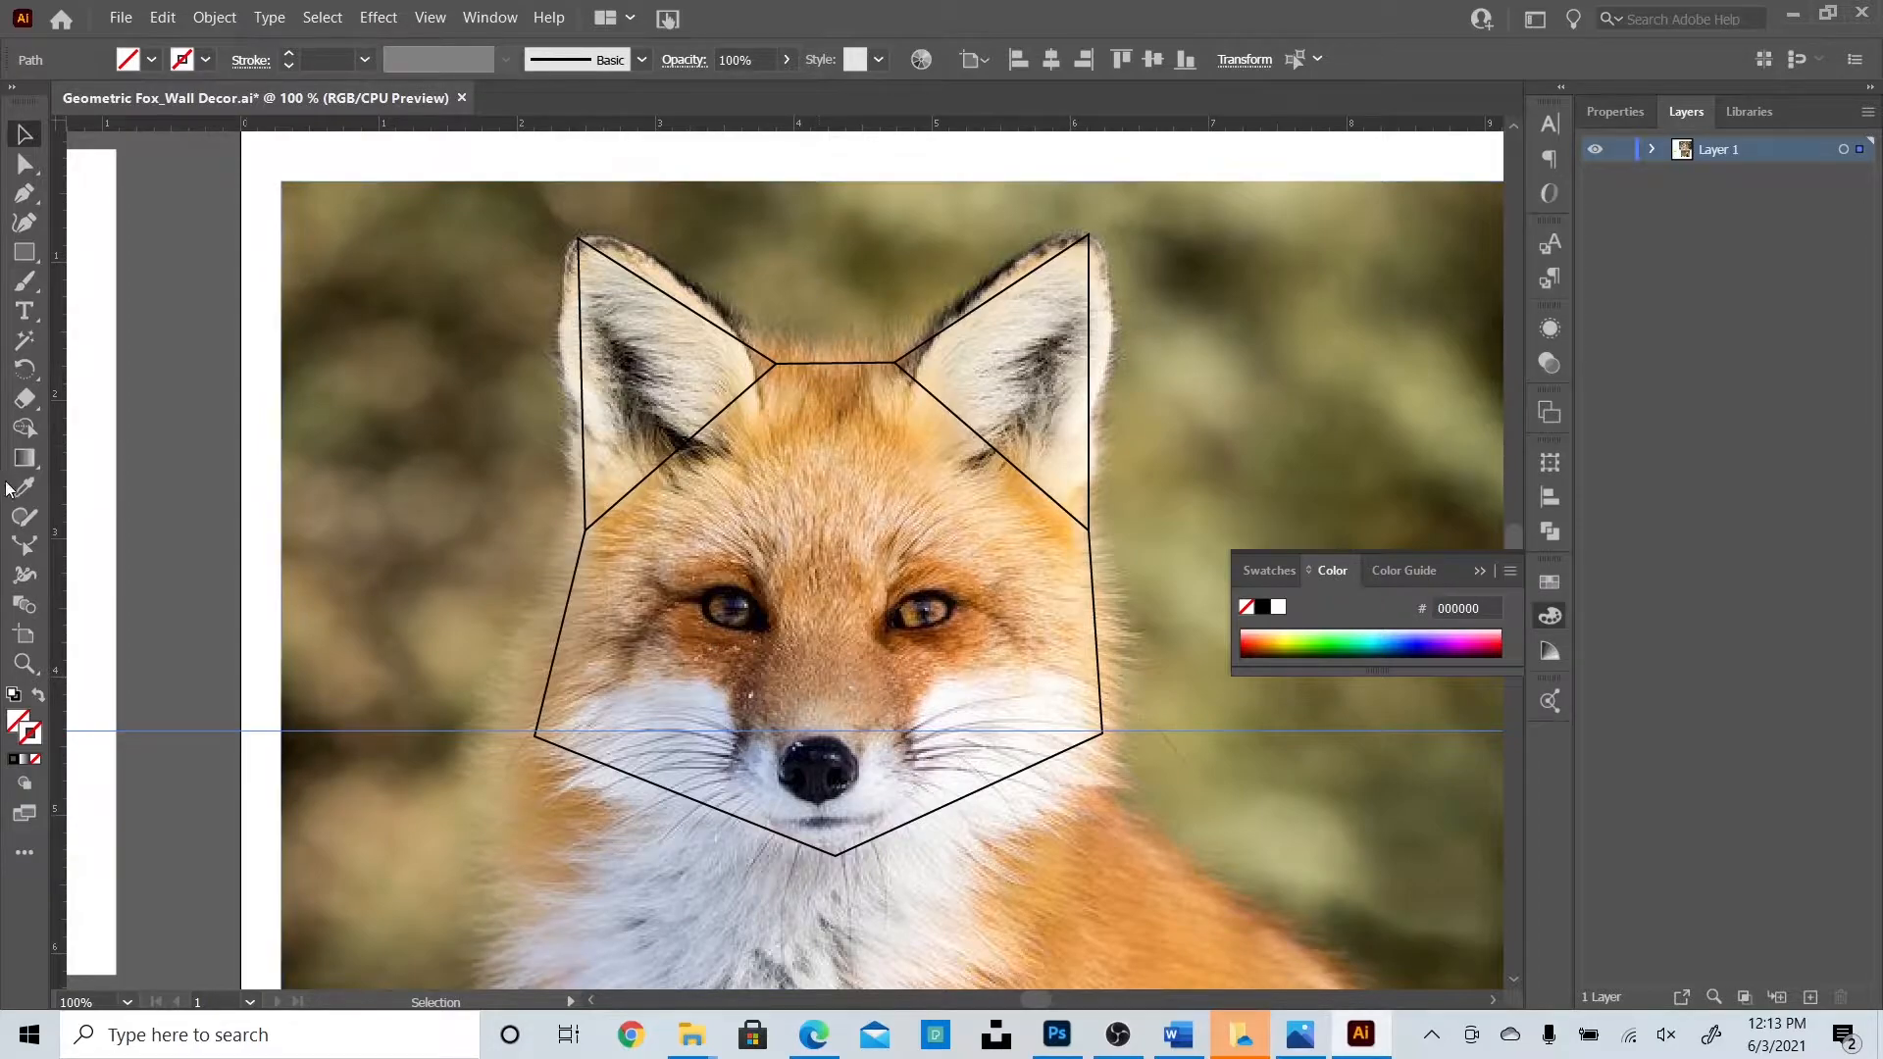
Add vertical guides at the left ear's base and the left cheek corner.
drag(585, 537, 583, 538)
drag(59, 613, 427, 704)
drag(537, 728, 535, 721)
drag(539, 861, 531, 859)
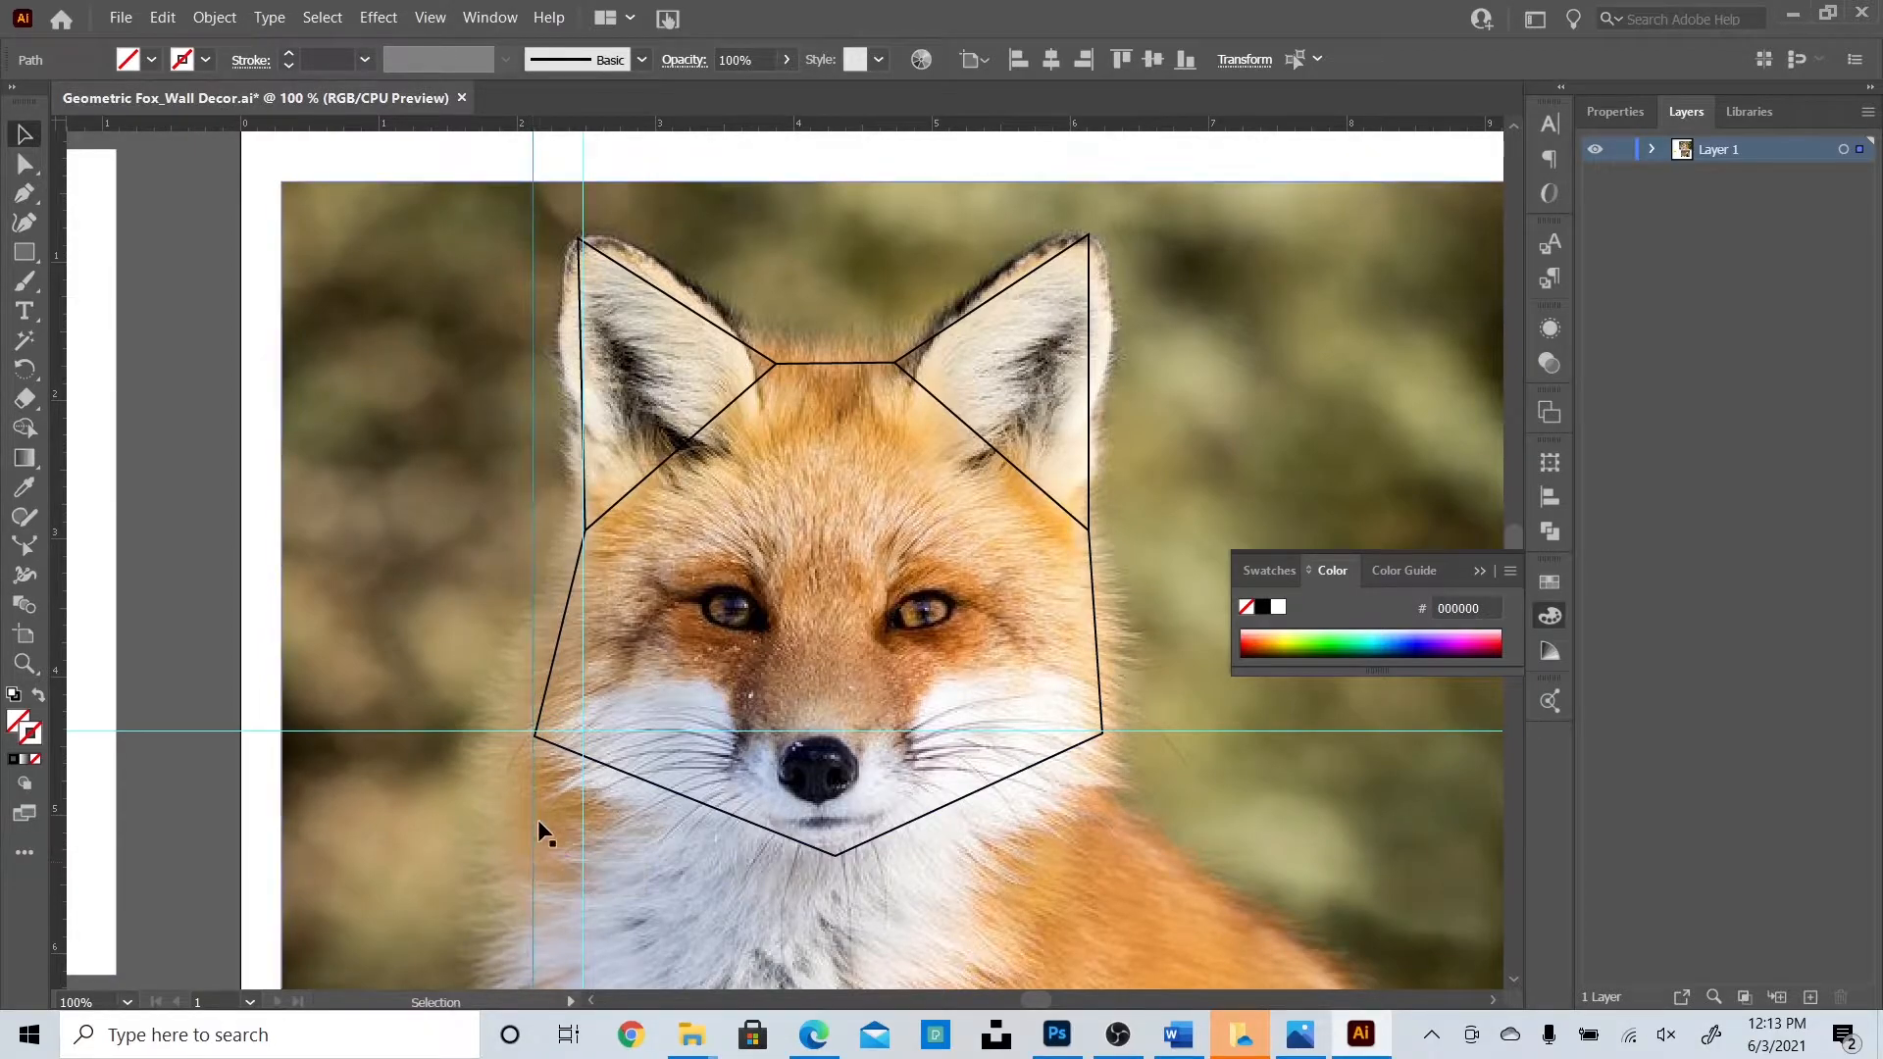
shift+click(585, 878)
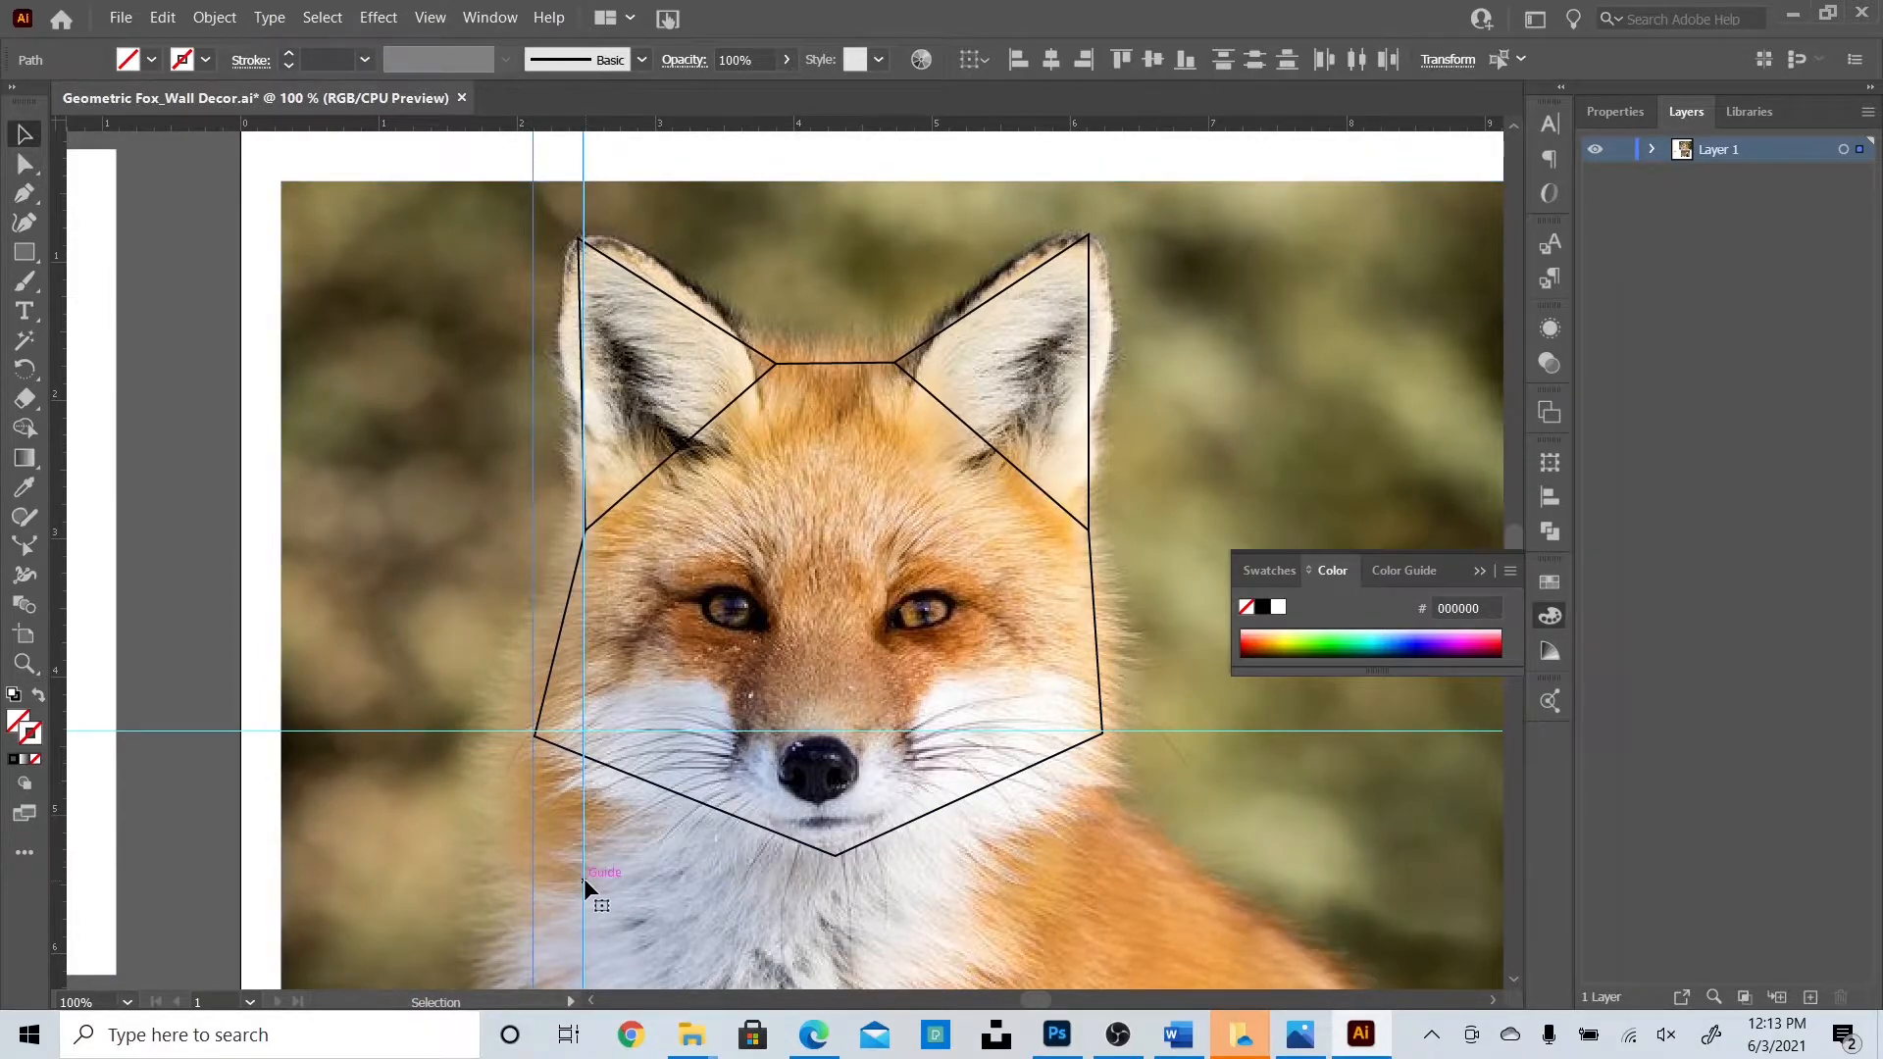
shift+click(584, 879)
click(651, 896)
click(204, 475)
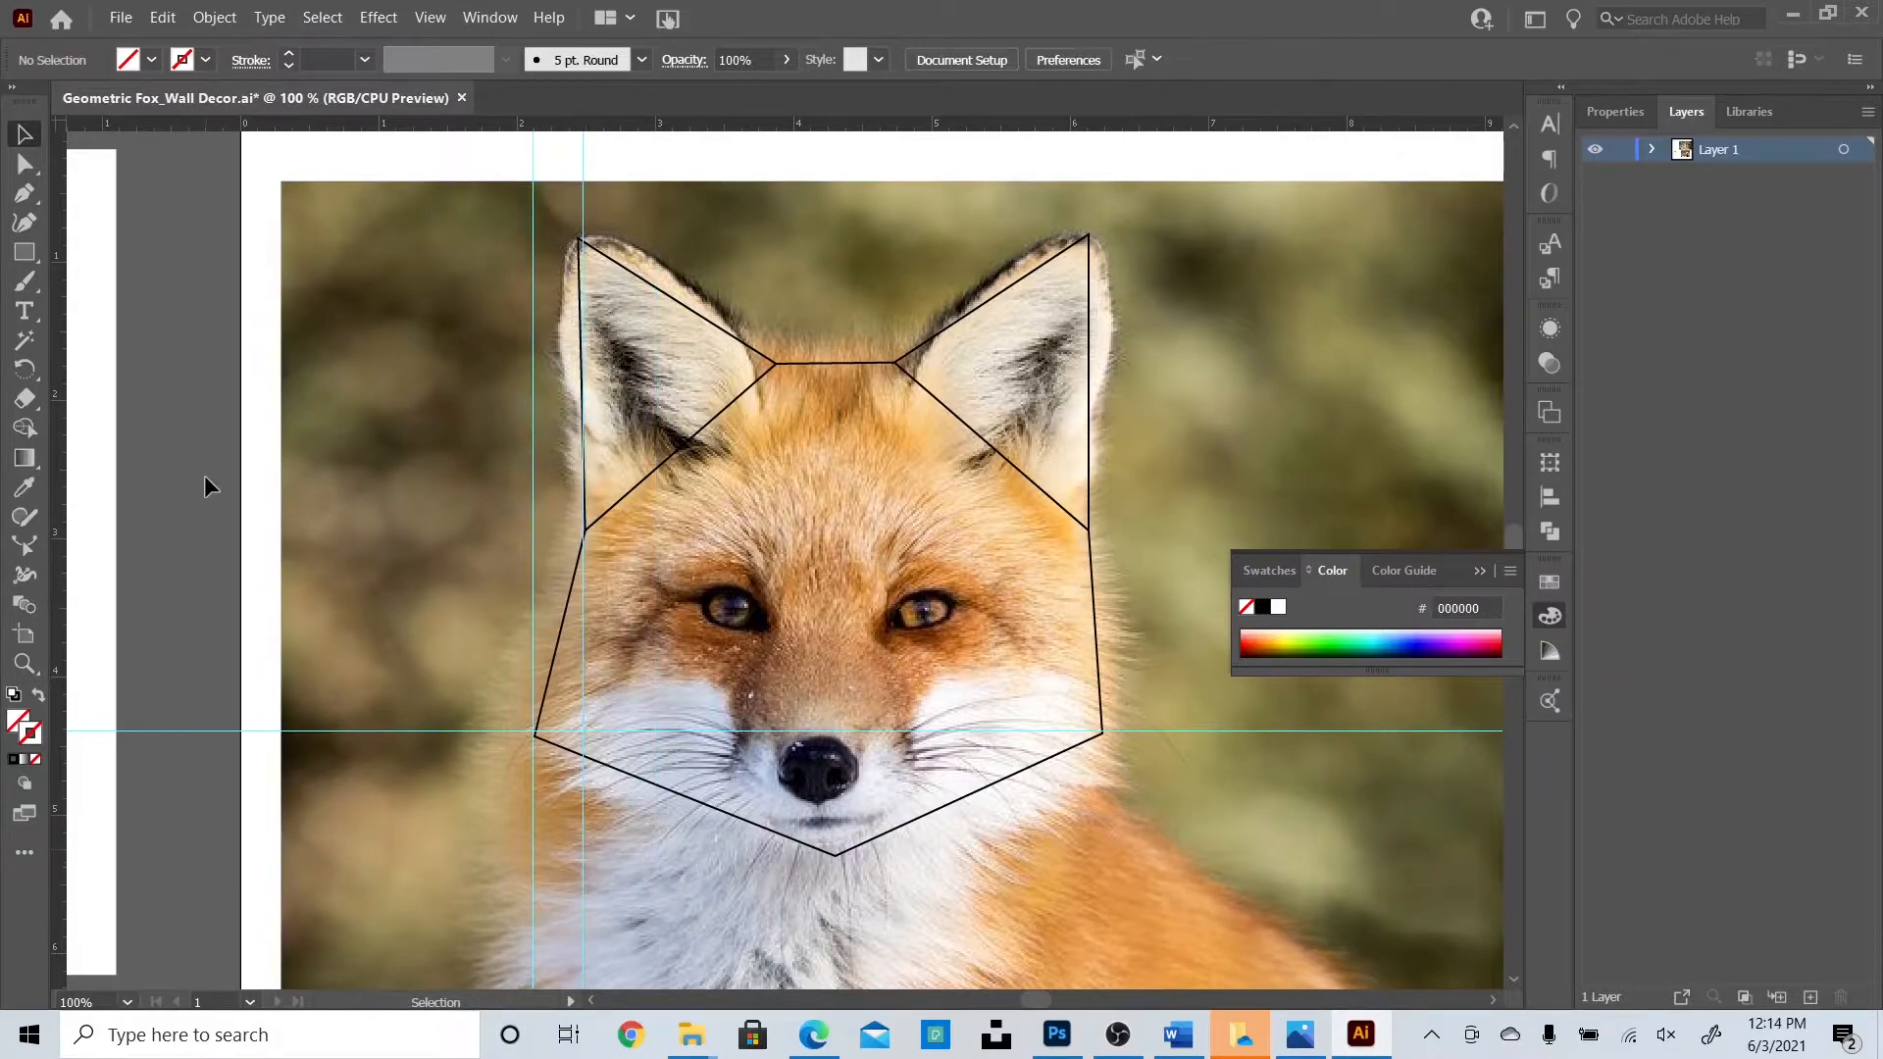
Nudge the right cheek anchor of the face outline slightly outward.
key(a)
click(1100, 733)
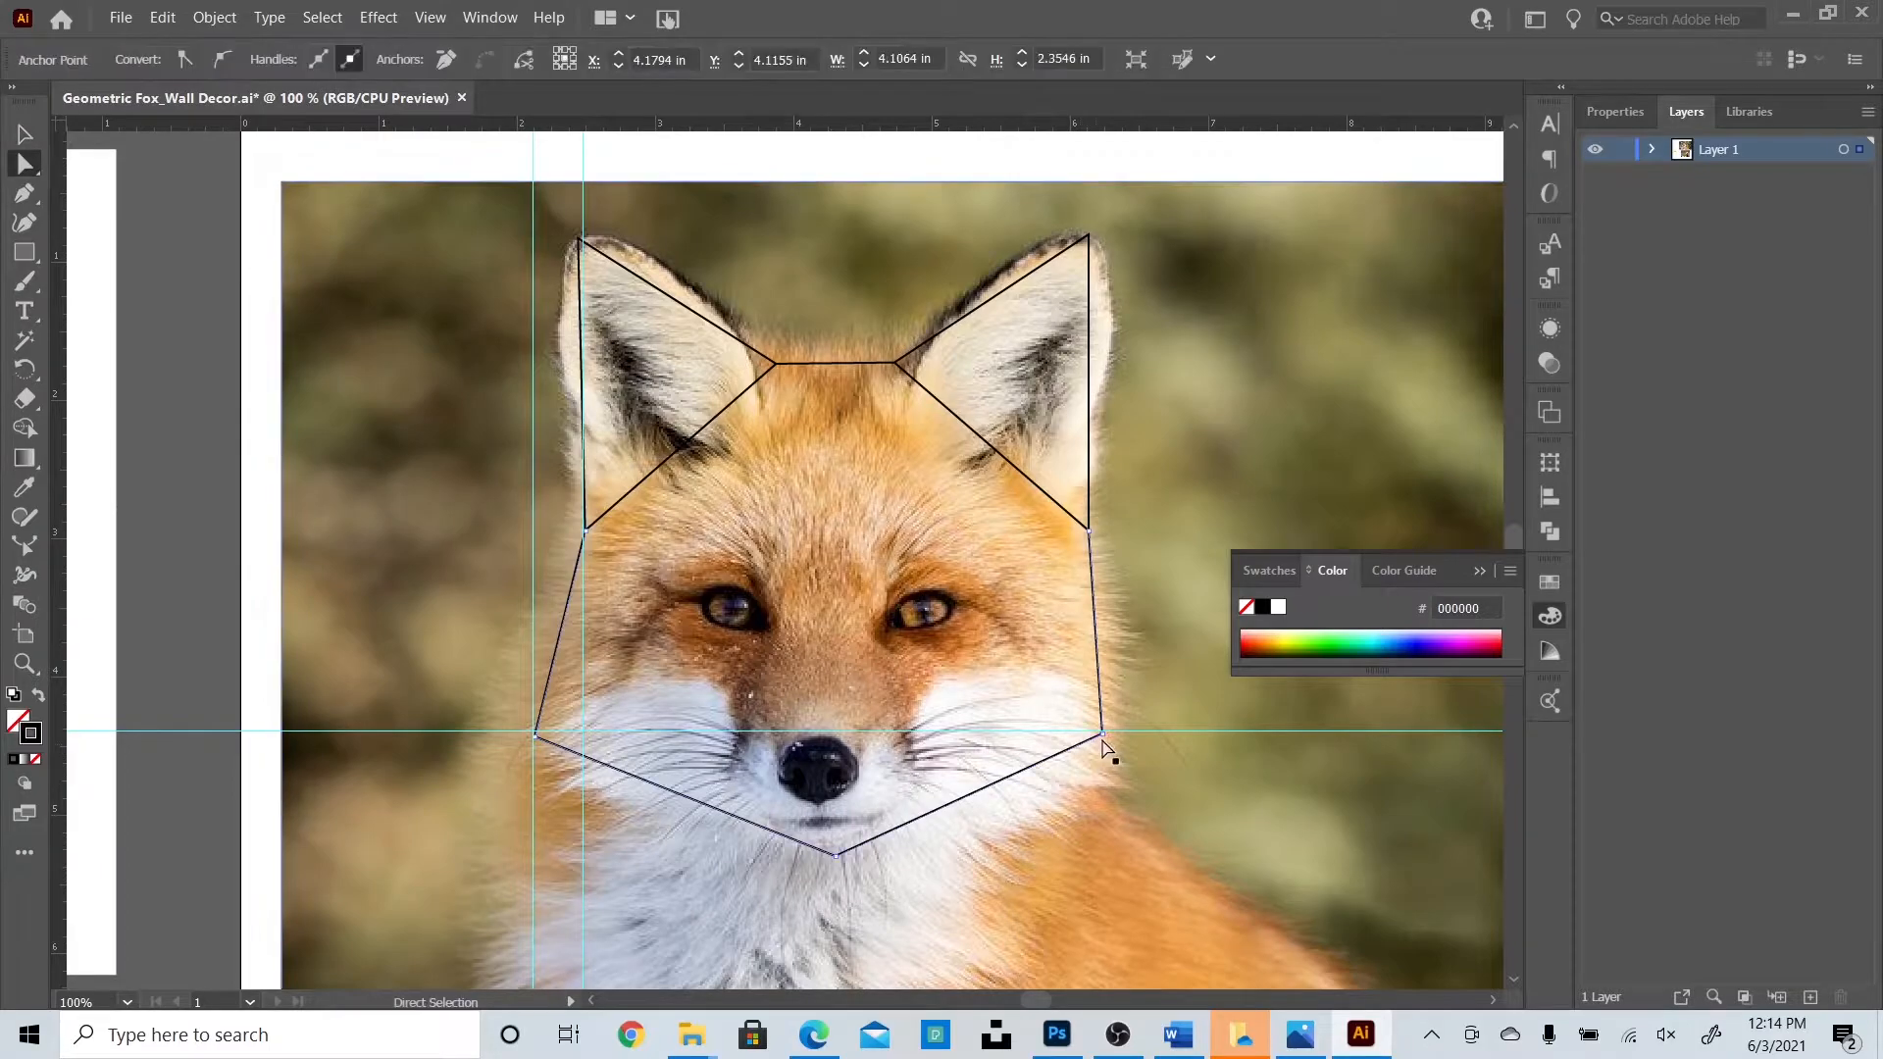
drag(1115, 731, 1134, 729)
Measure the left-side guide spacing with a small square and mark it with guides on the right side.
click(24, 135)
click(172, 245)
click(24, 252)
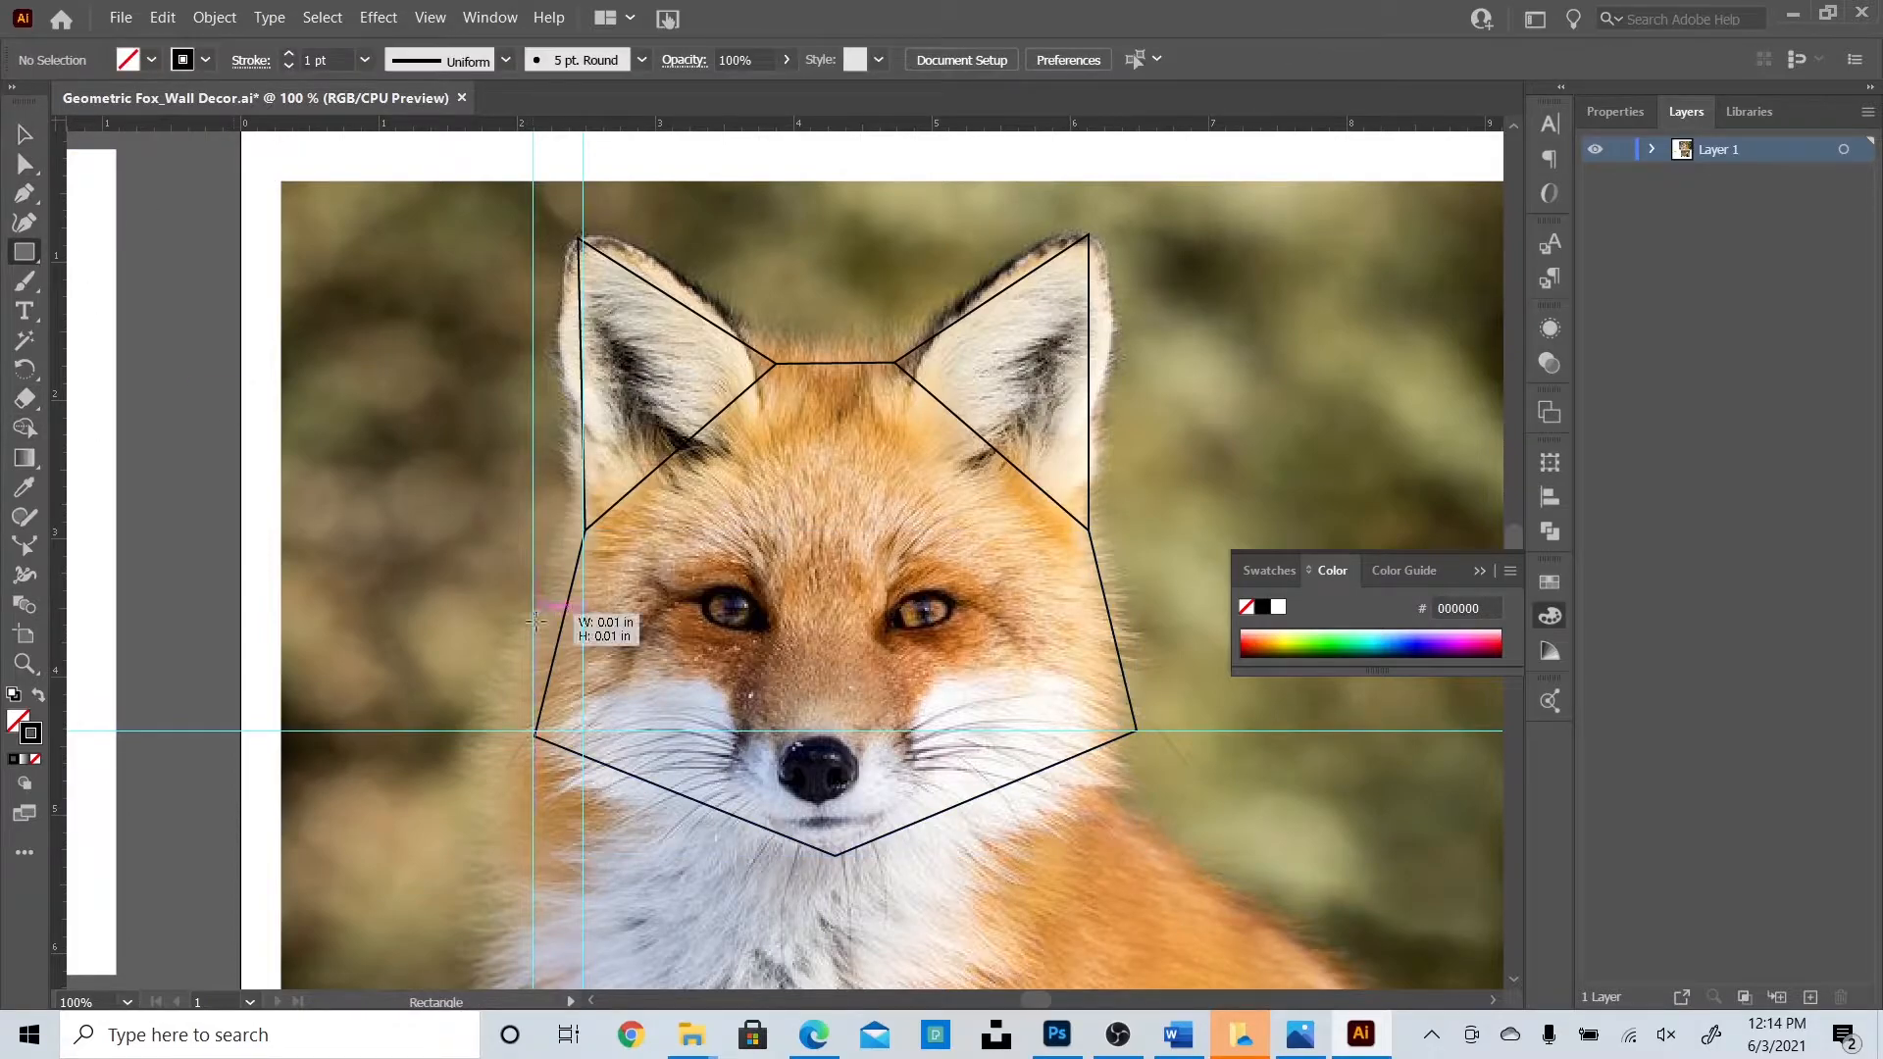
drag(530, 612, 582, 660)
click(25, 135)
click(189, 286)
drag(1120, 753, 1122, 576)
drag(56, 422, 1086, 604)
drag(1132, 702, 1136, 698)
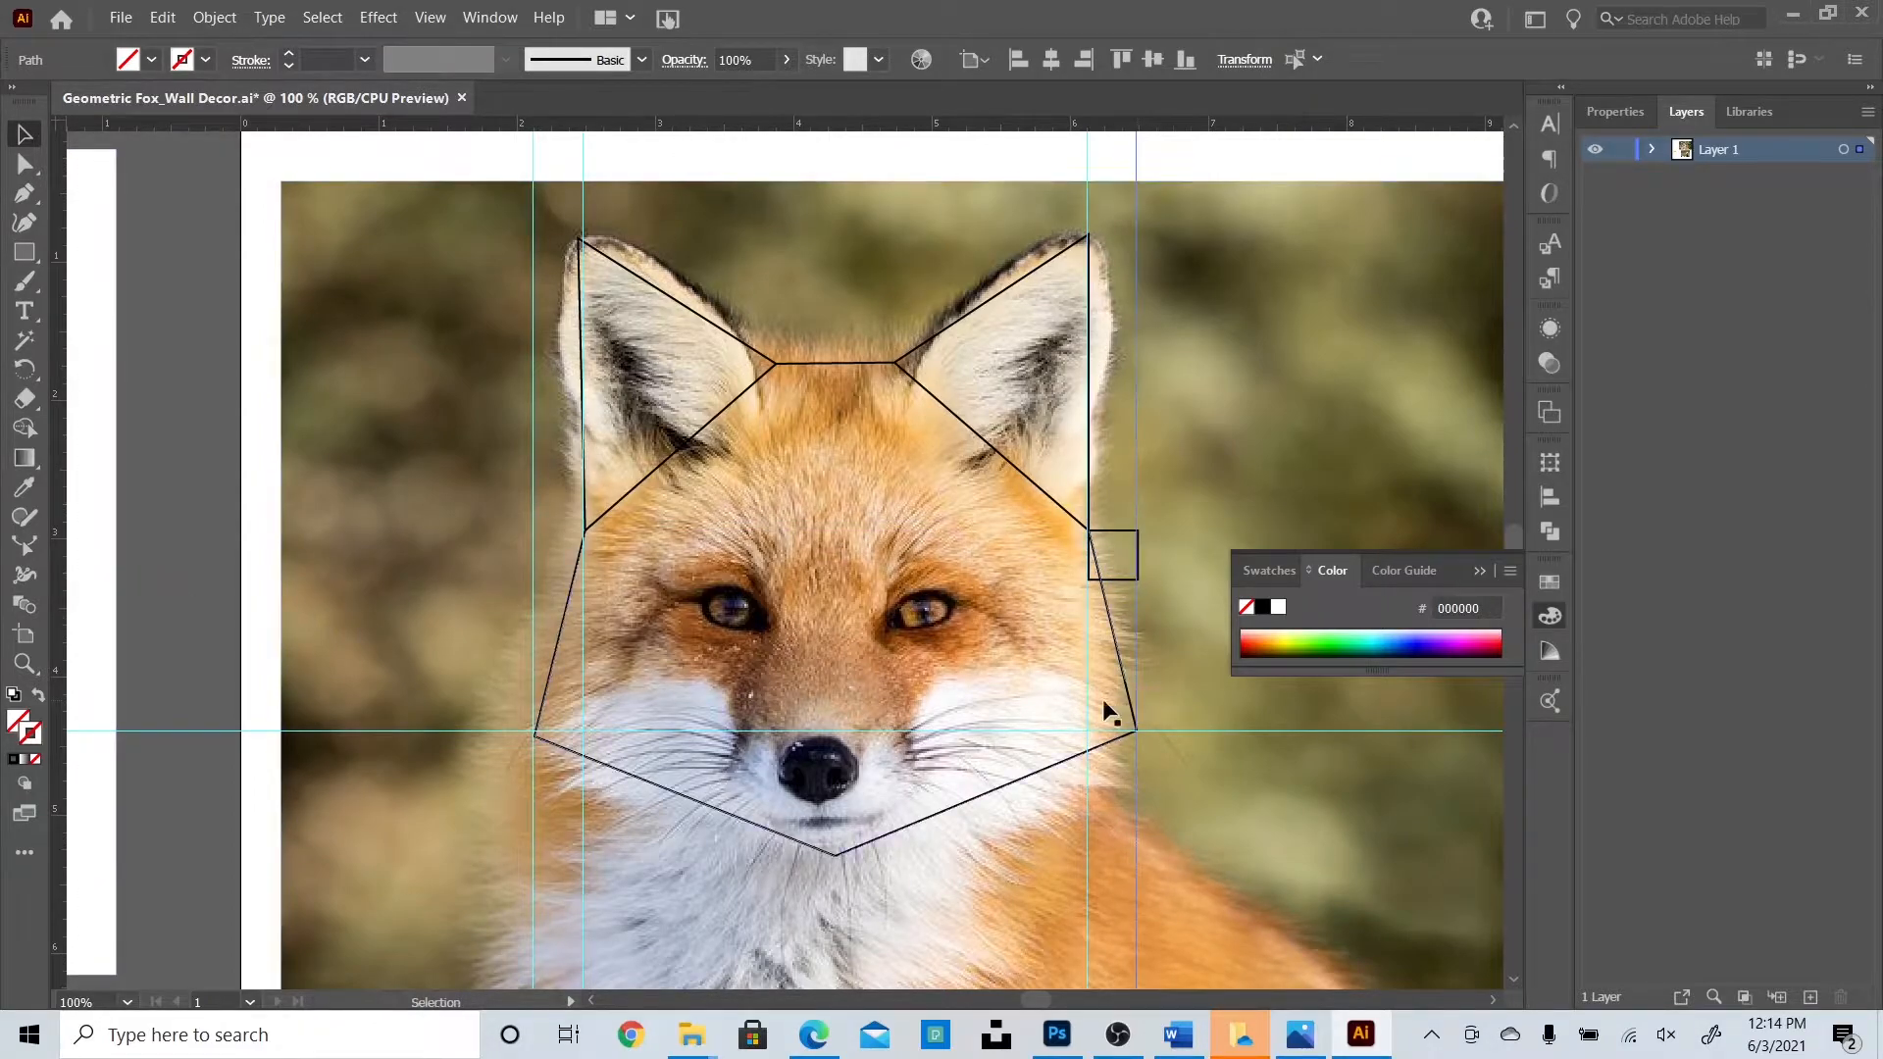
Delete the measuring square and all four vertical guides.
click(1112, 578)
key(Delete)
click(1135, 629)
key(Delete)
click(1087, 632)
key(Delete)
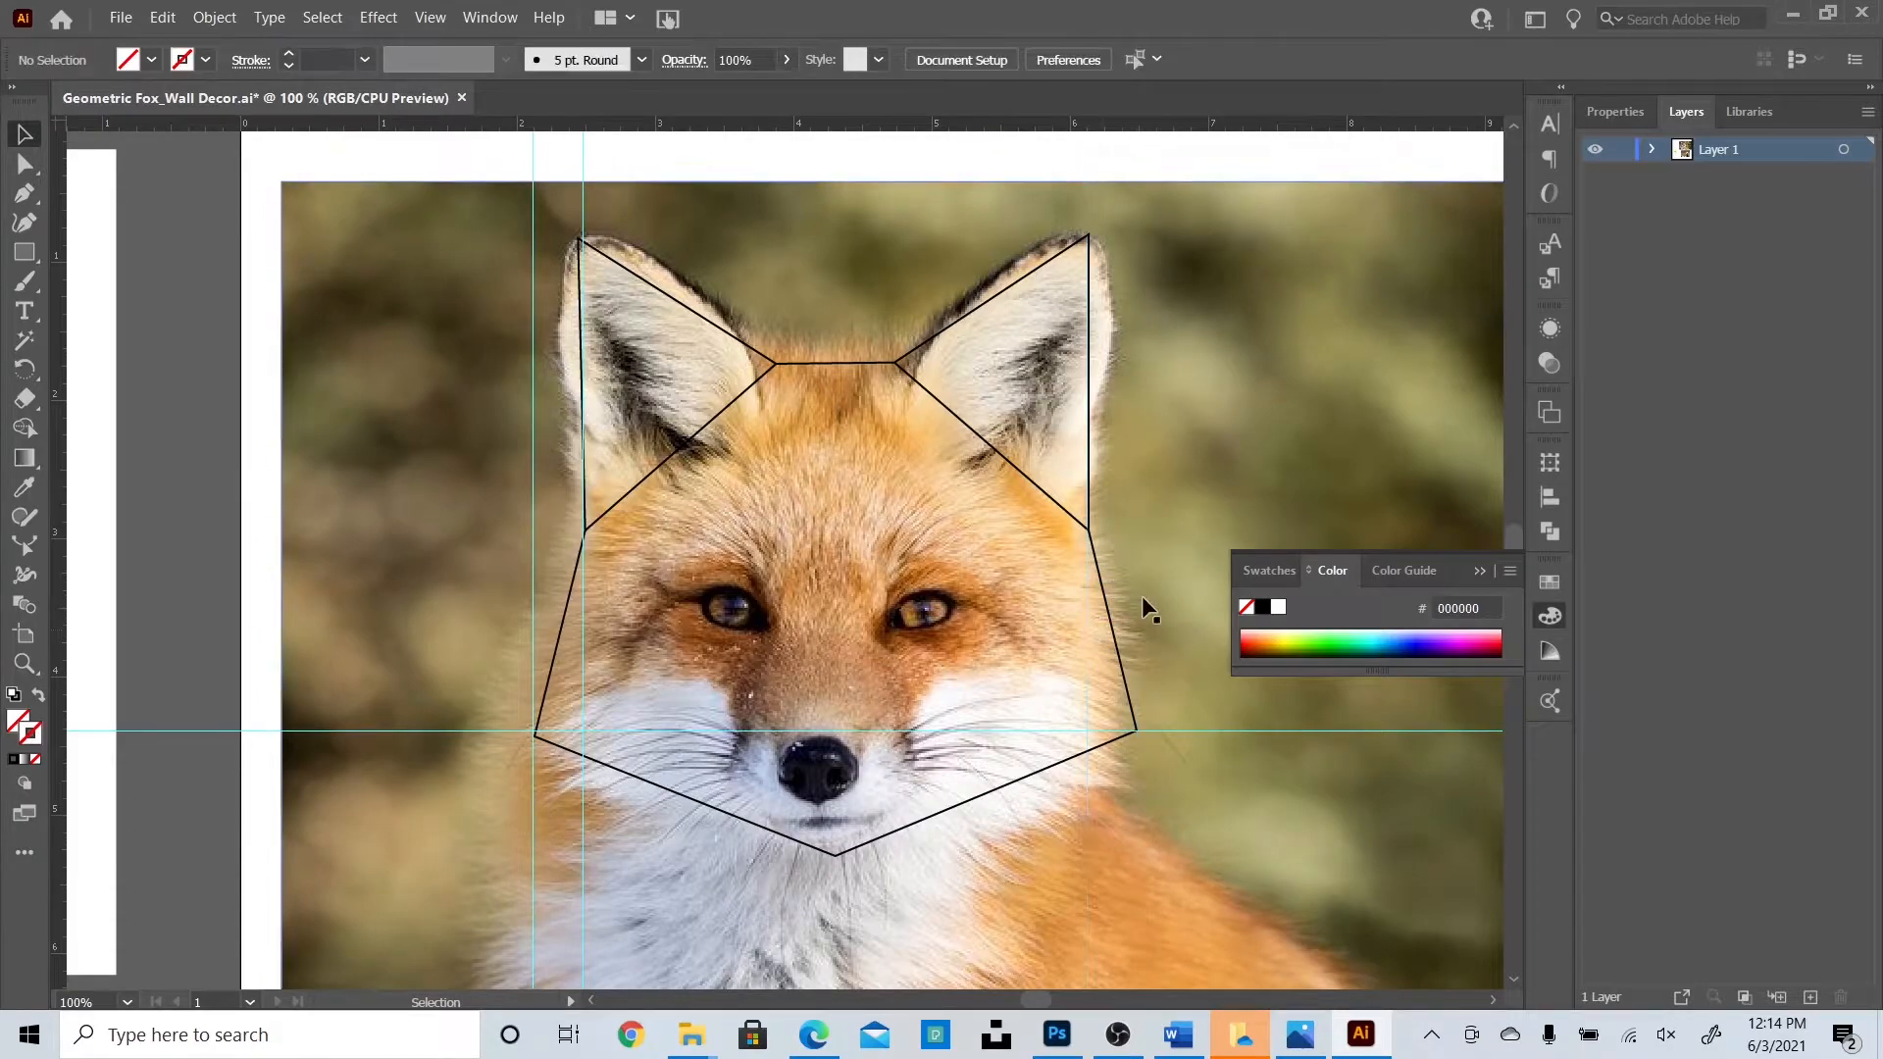
click(530, 553)
key(Delete)
click(582, 584)
key(Delete)
click(25, 194)
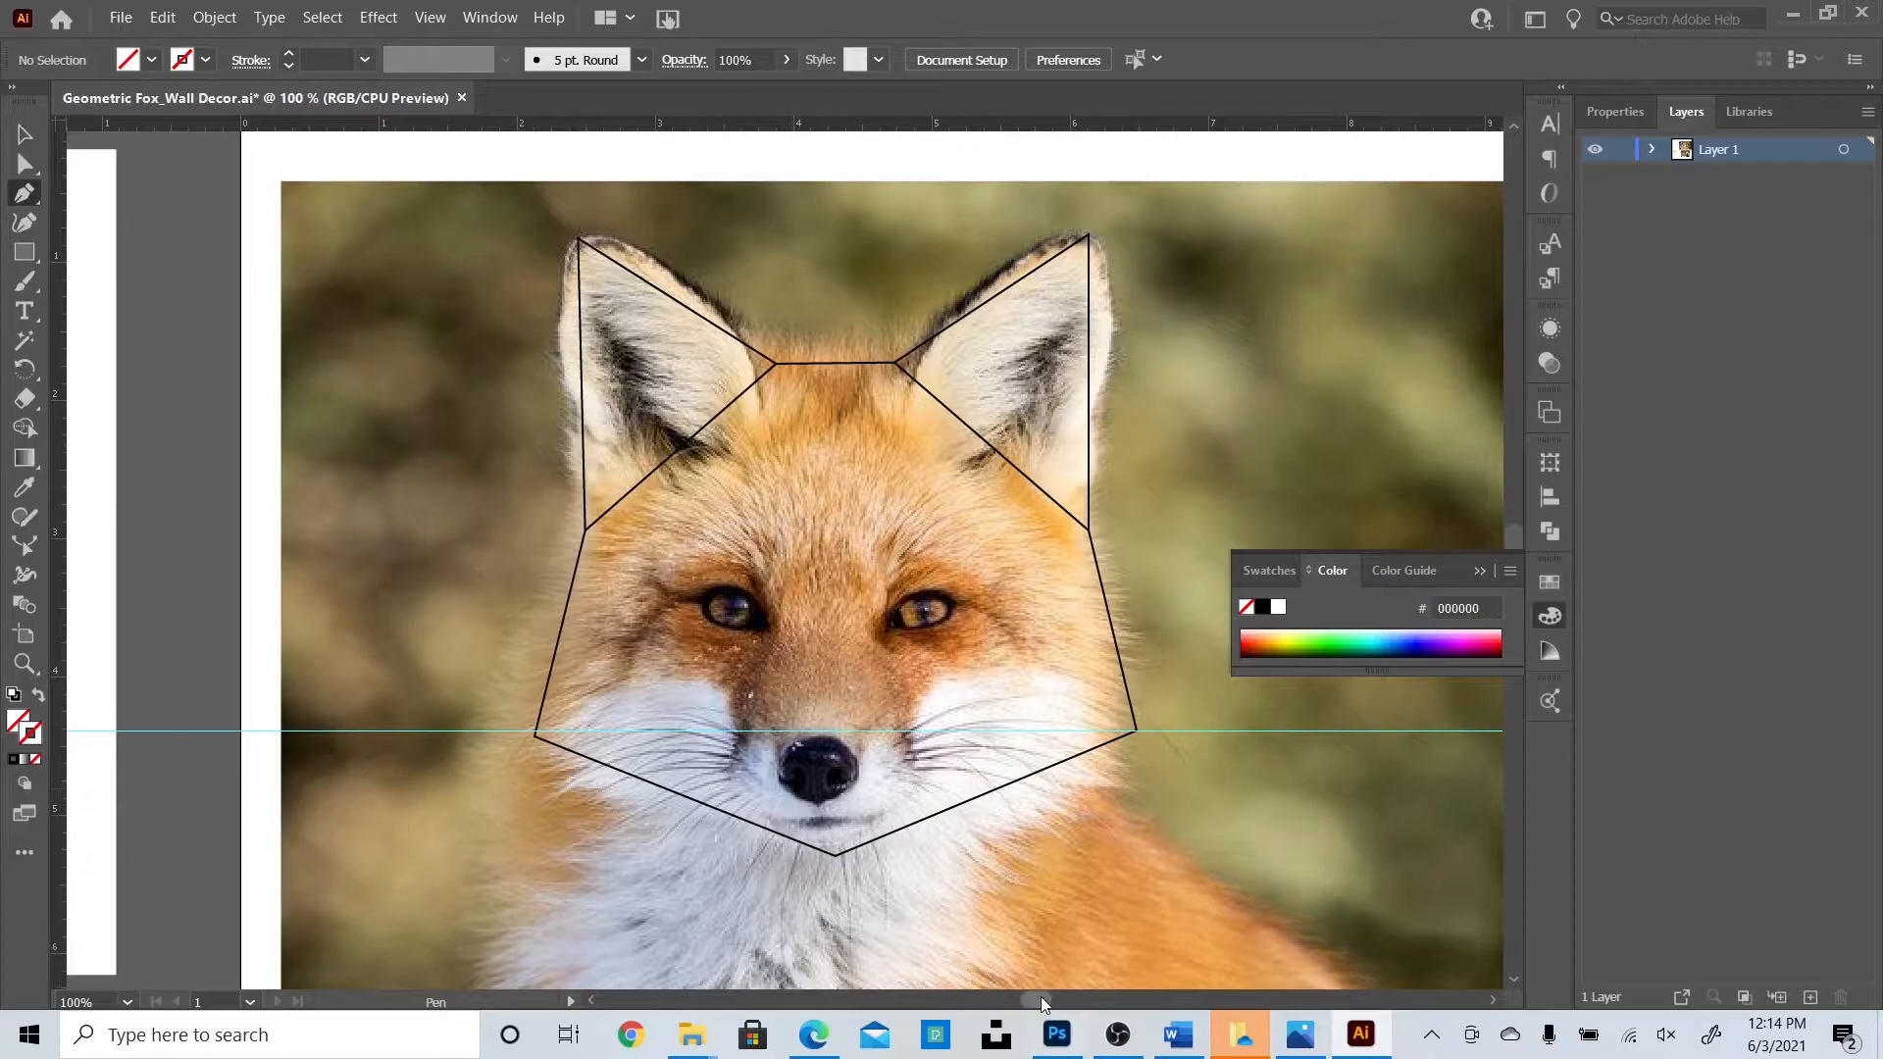
Trace a small closed triangle over the top of the fox's nose.
scroll(1043, 997, left, 10)
scroll(994, 1010, down, 5)
scroll(1074, 1008, right, 7)
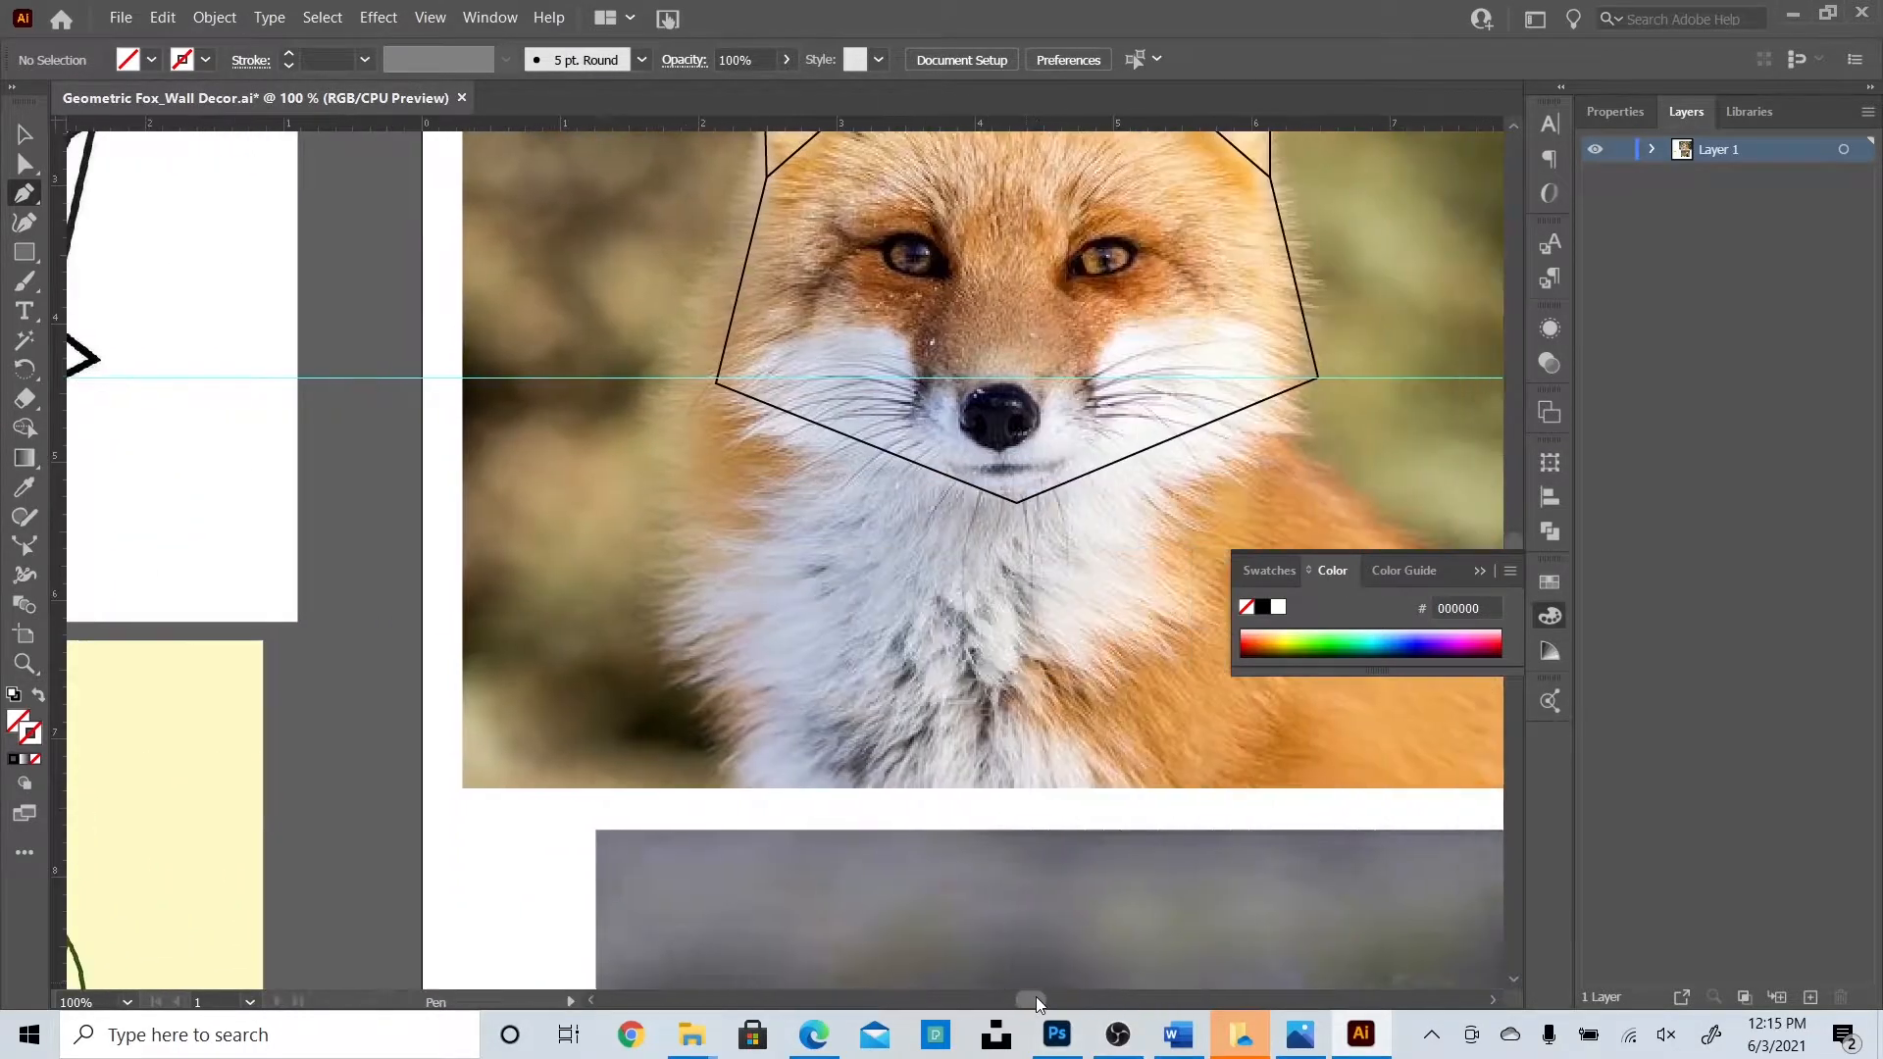
scroll(1035, 996, right, 2)
scroll(1034, 871, up, 5)
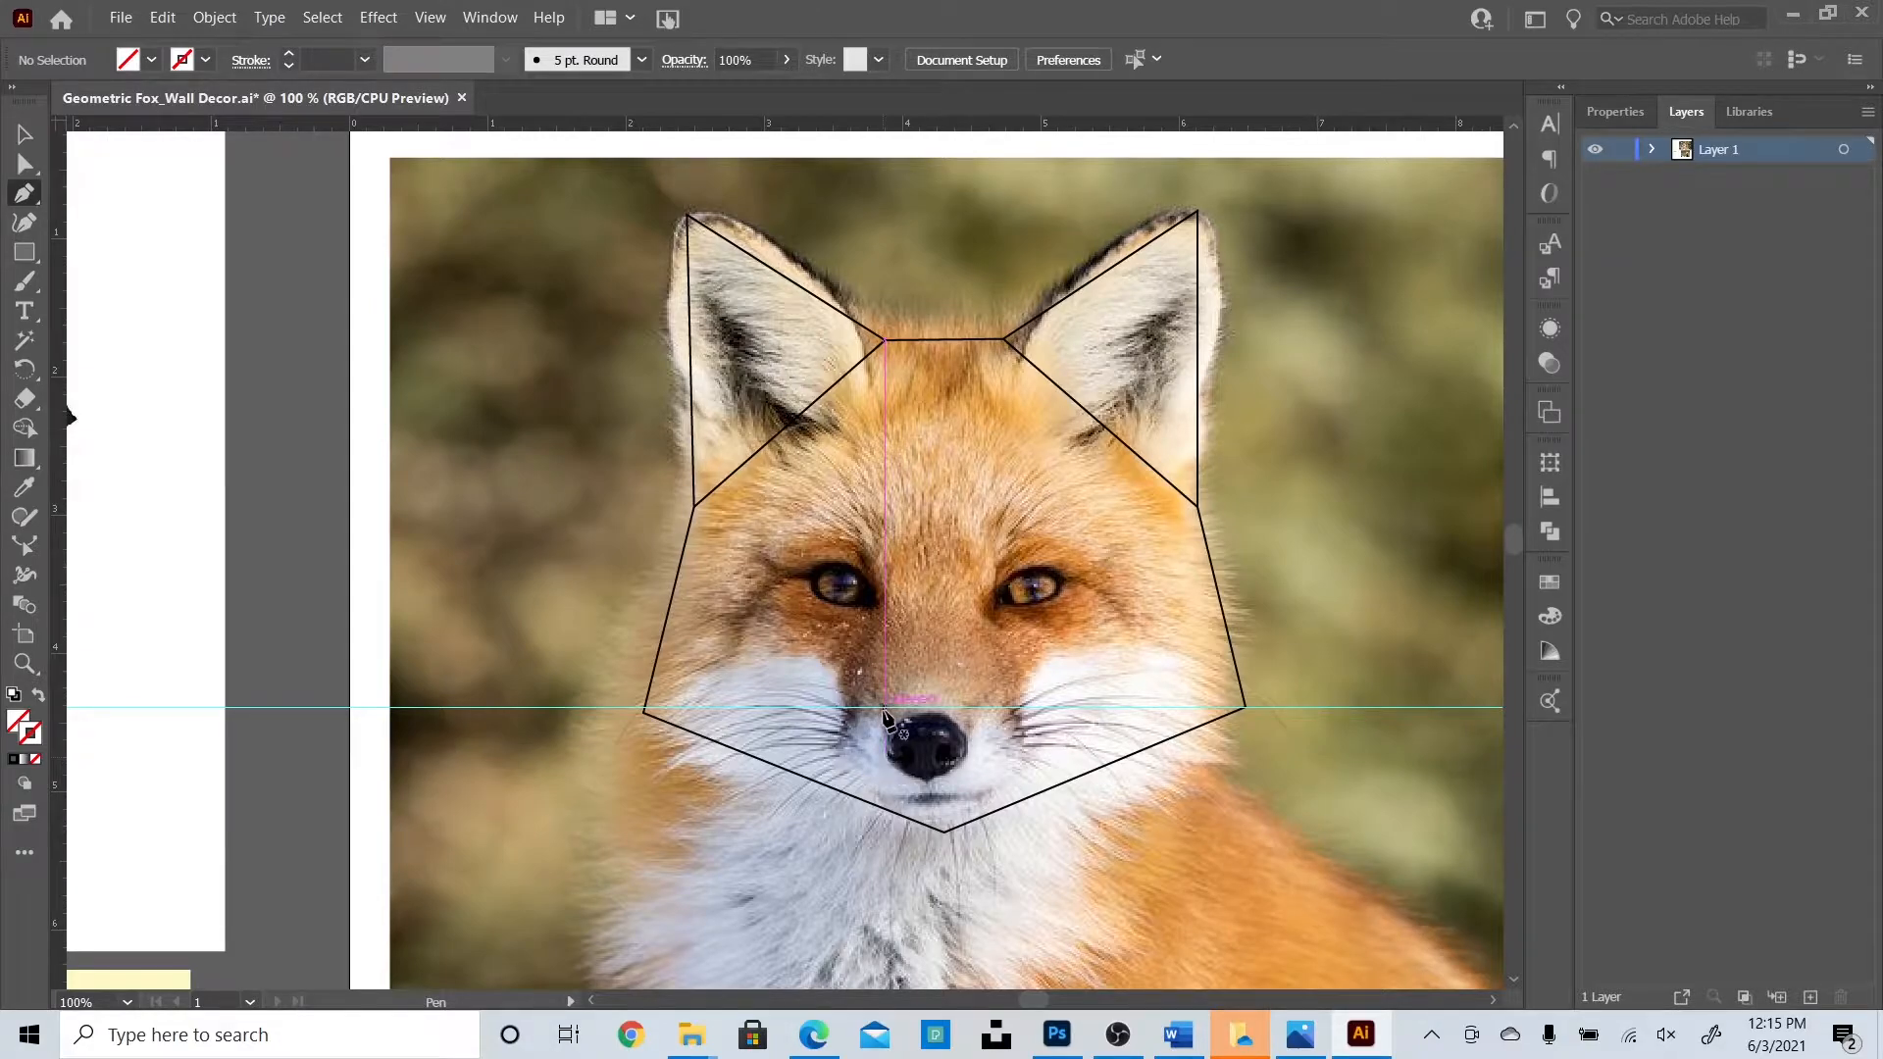
click(883, 707)
click(980, 707)
click(930, 779)
click(883, 707)
Give the nose triangle a black stroke.
click(22, 140)
click(1614, 110)
click(1599, 414)
click(1383, 503)
click(295, 449)
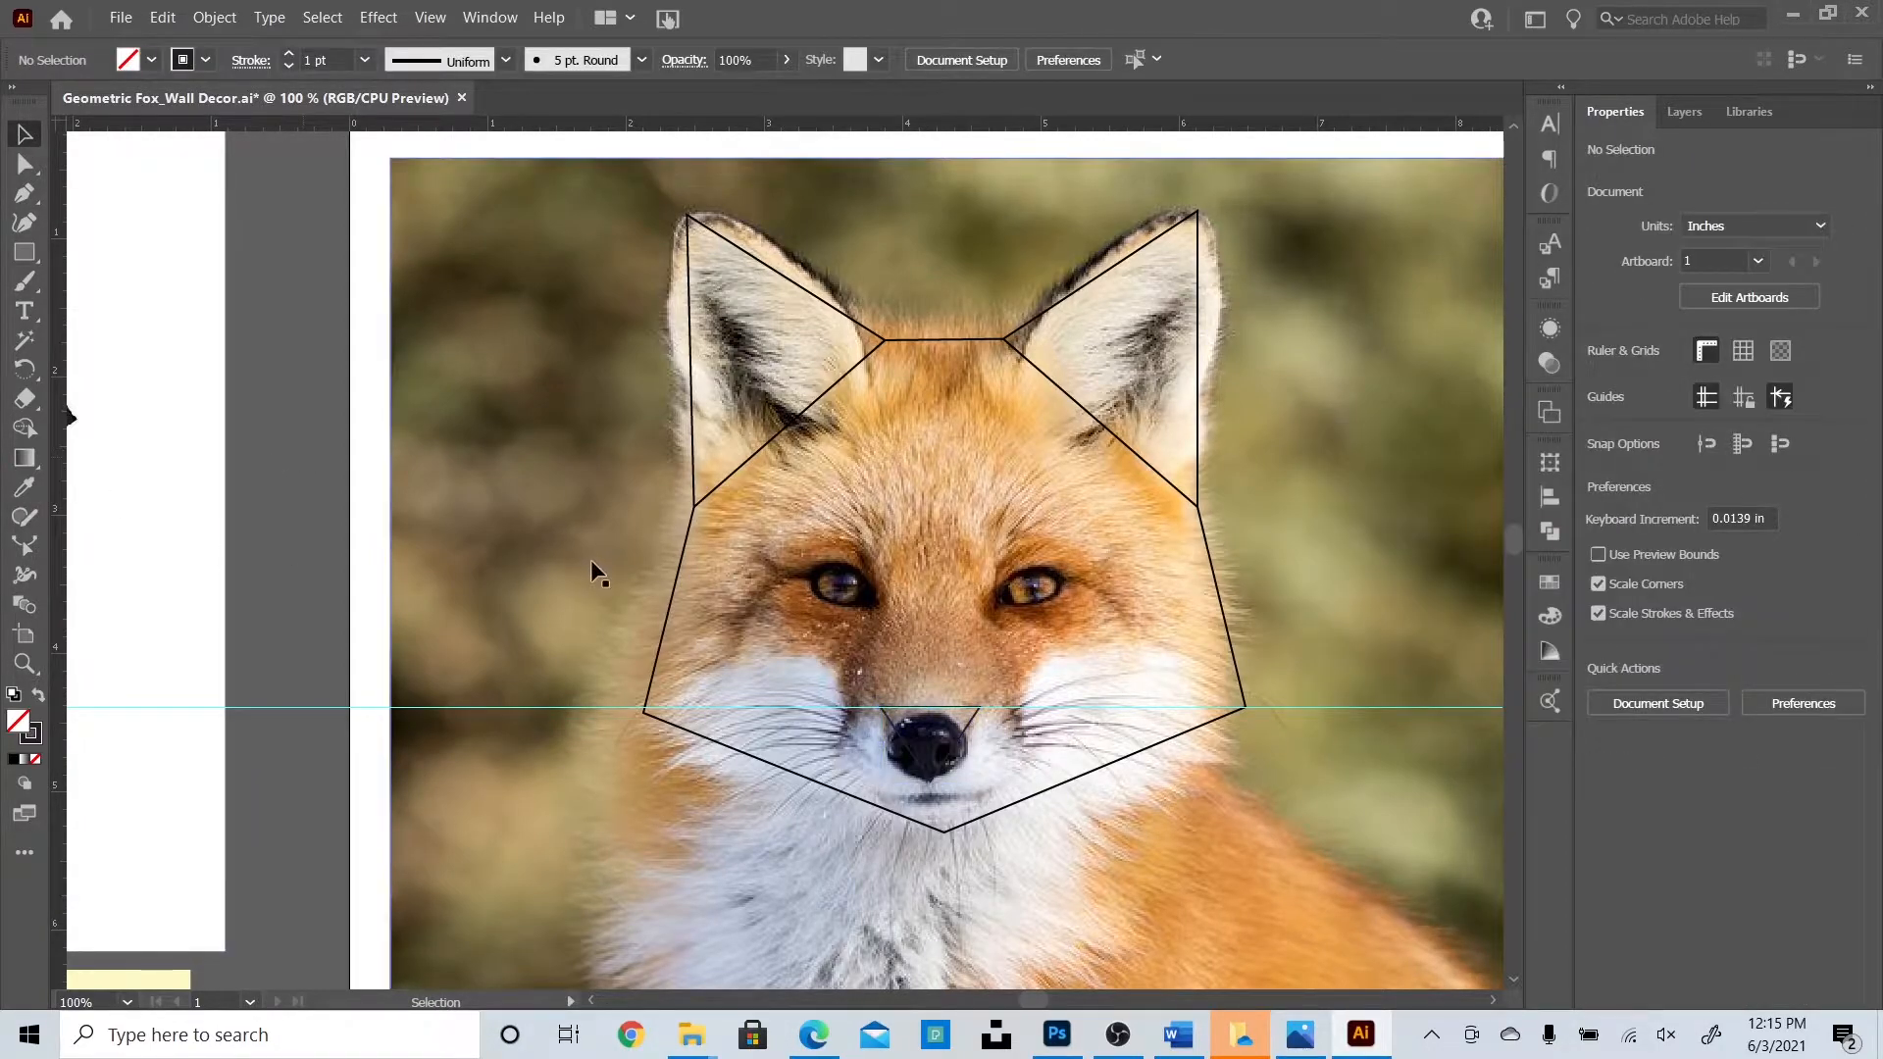
Draw a curved path from the face's left corner arching to the top of the nose.
key(p)
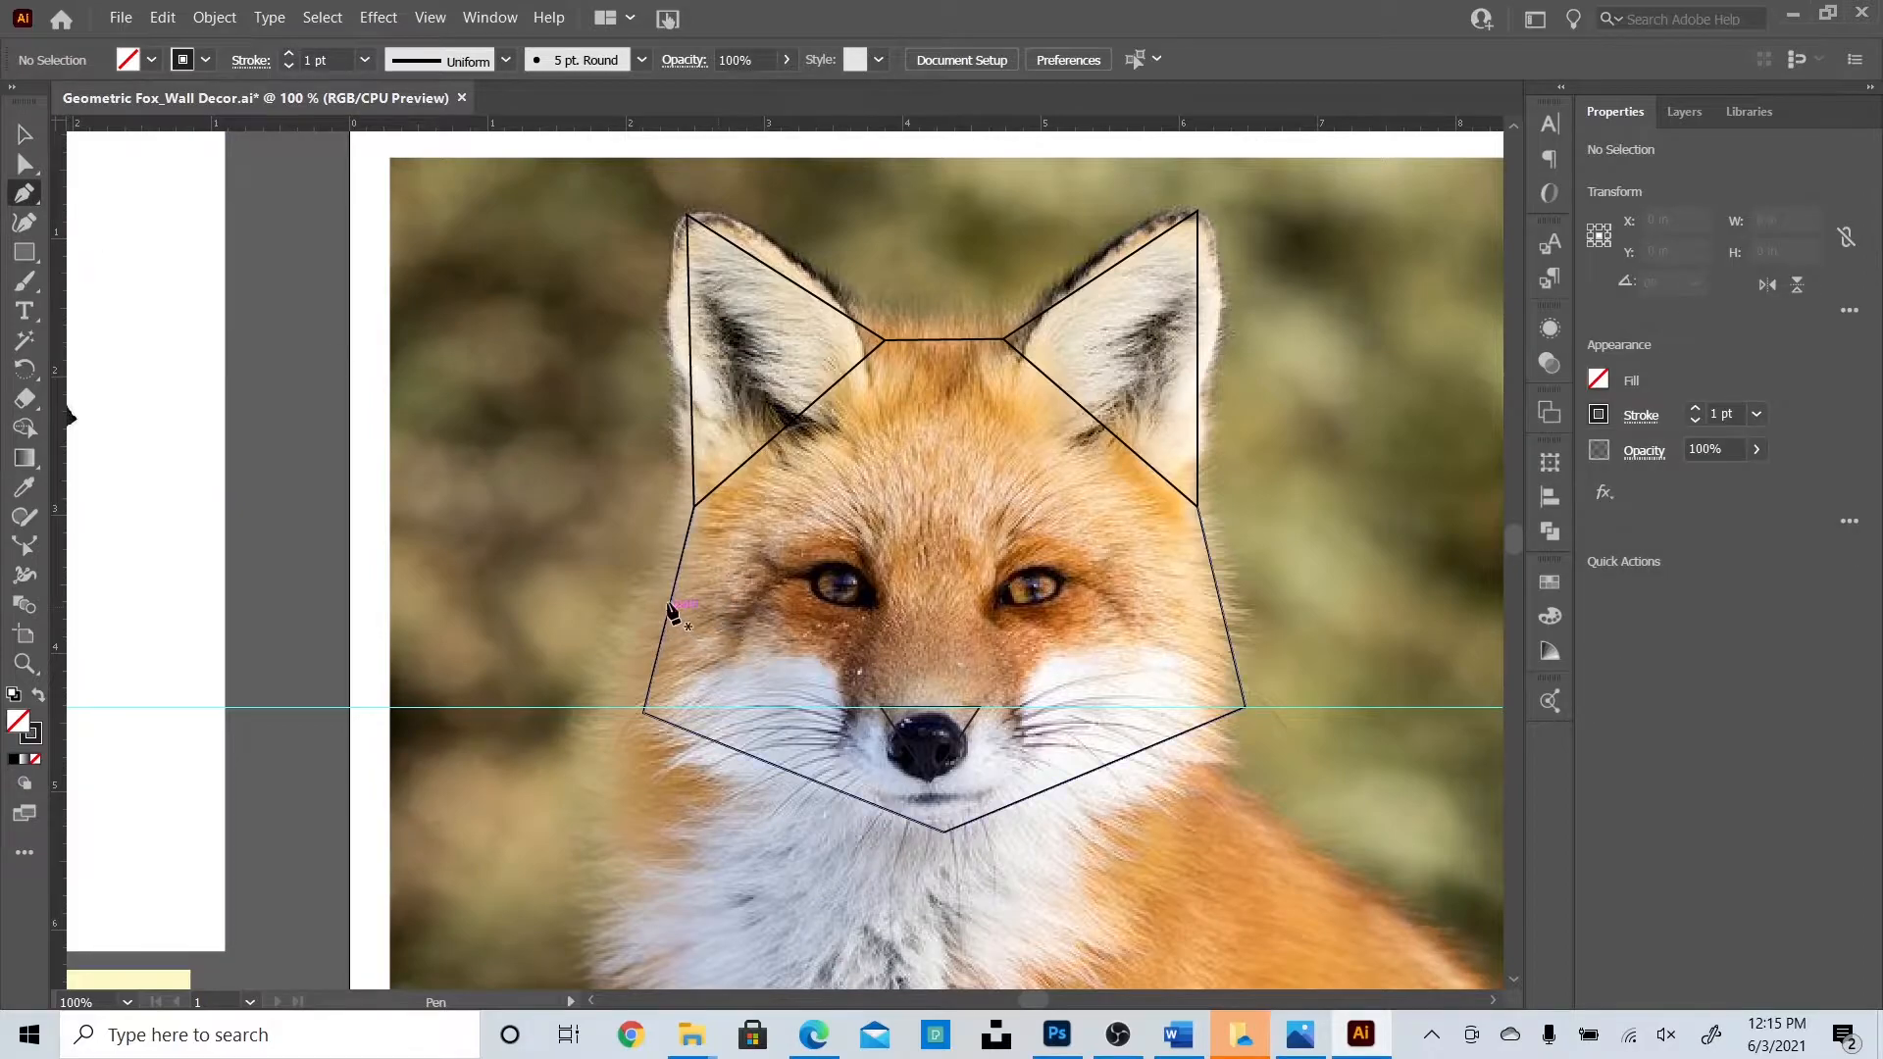
click(659, 706)
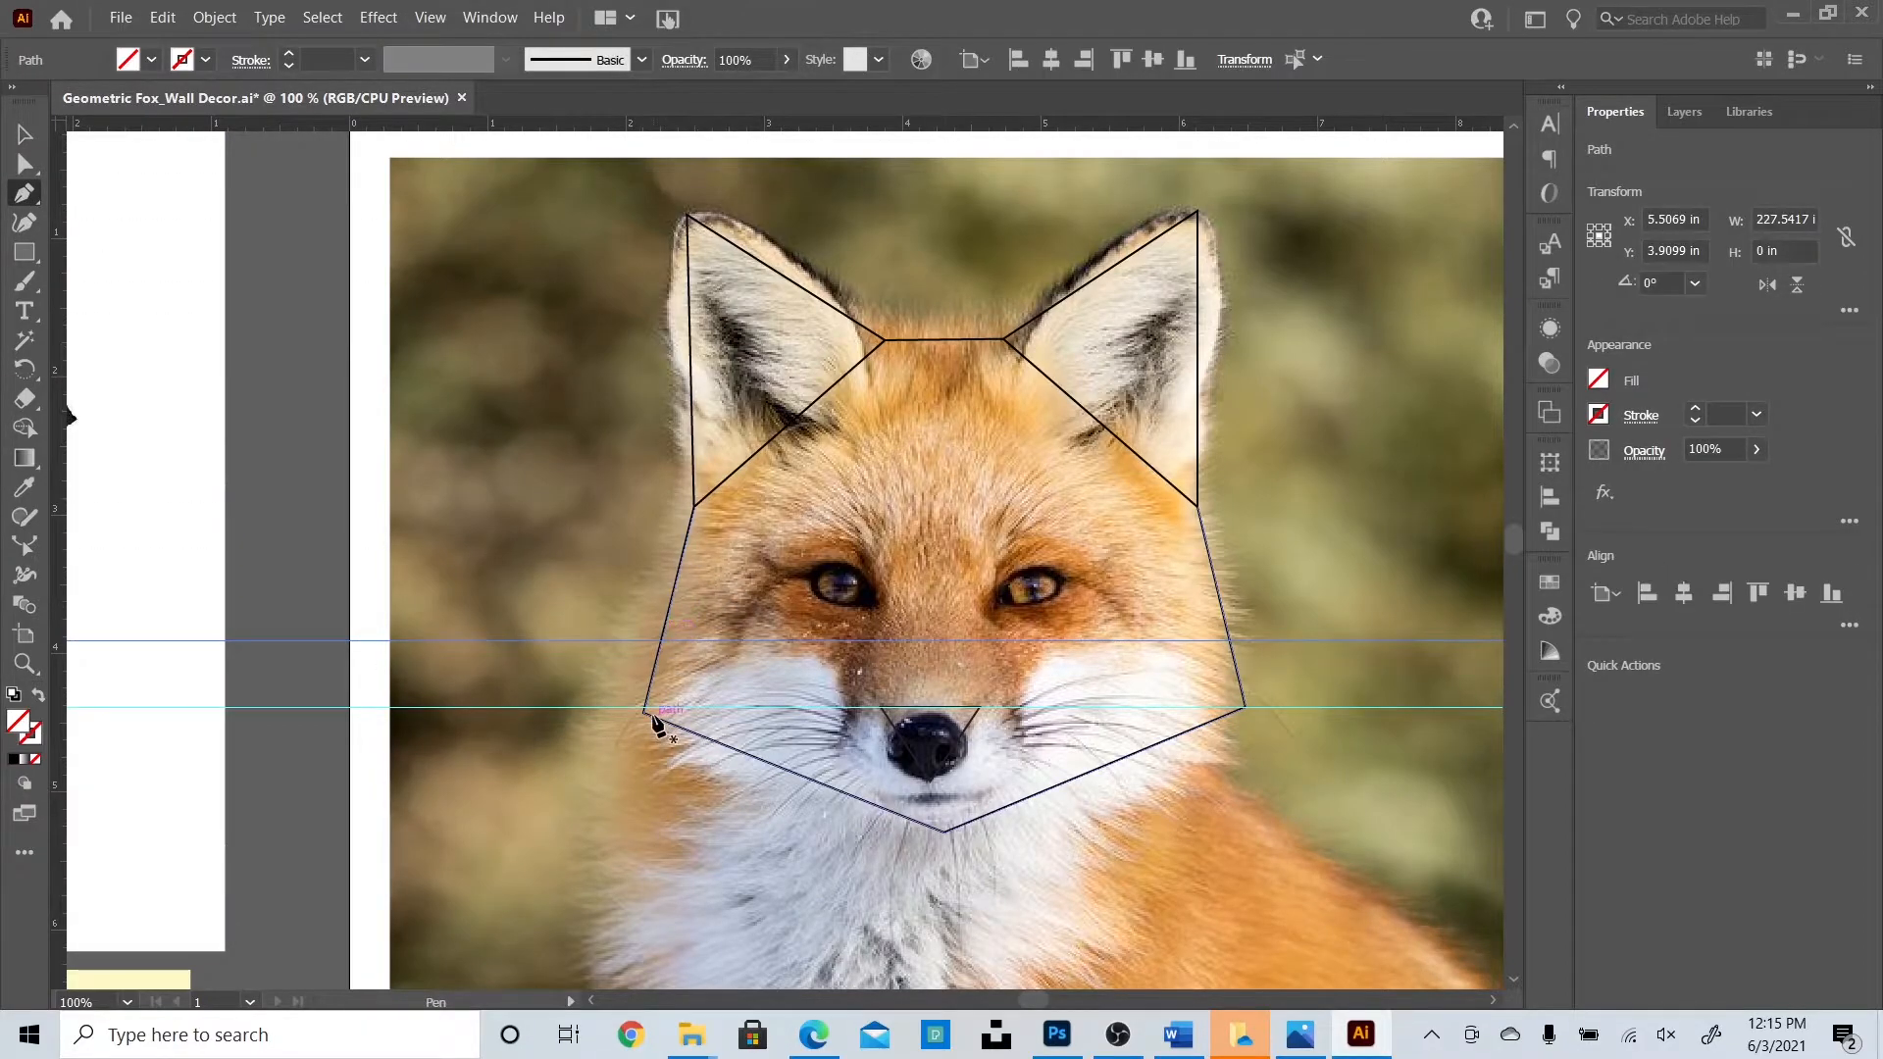
click(644, 710)
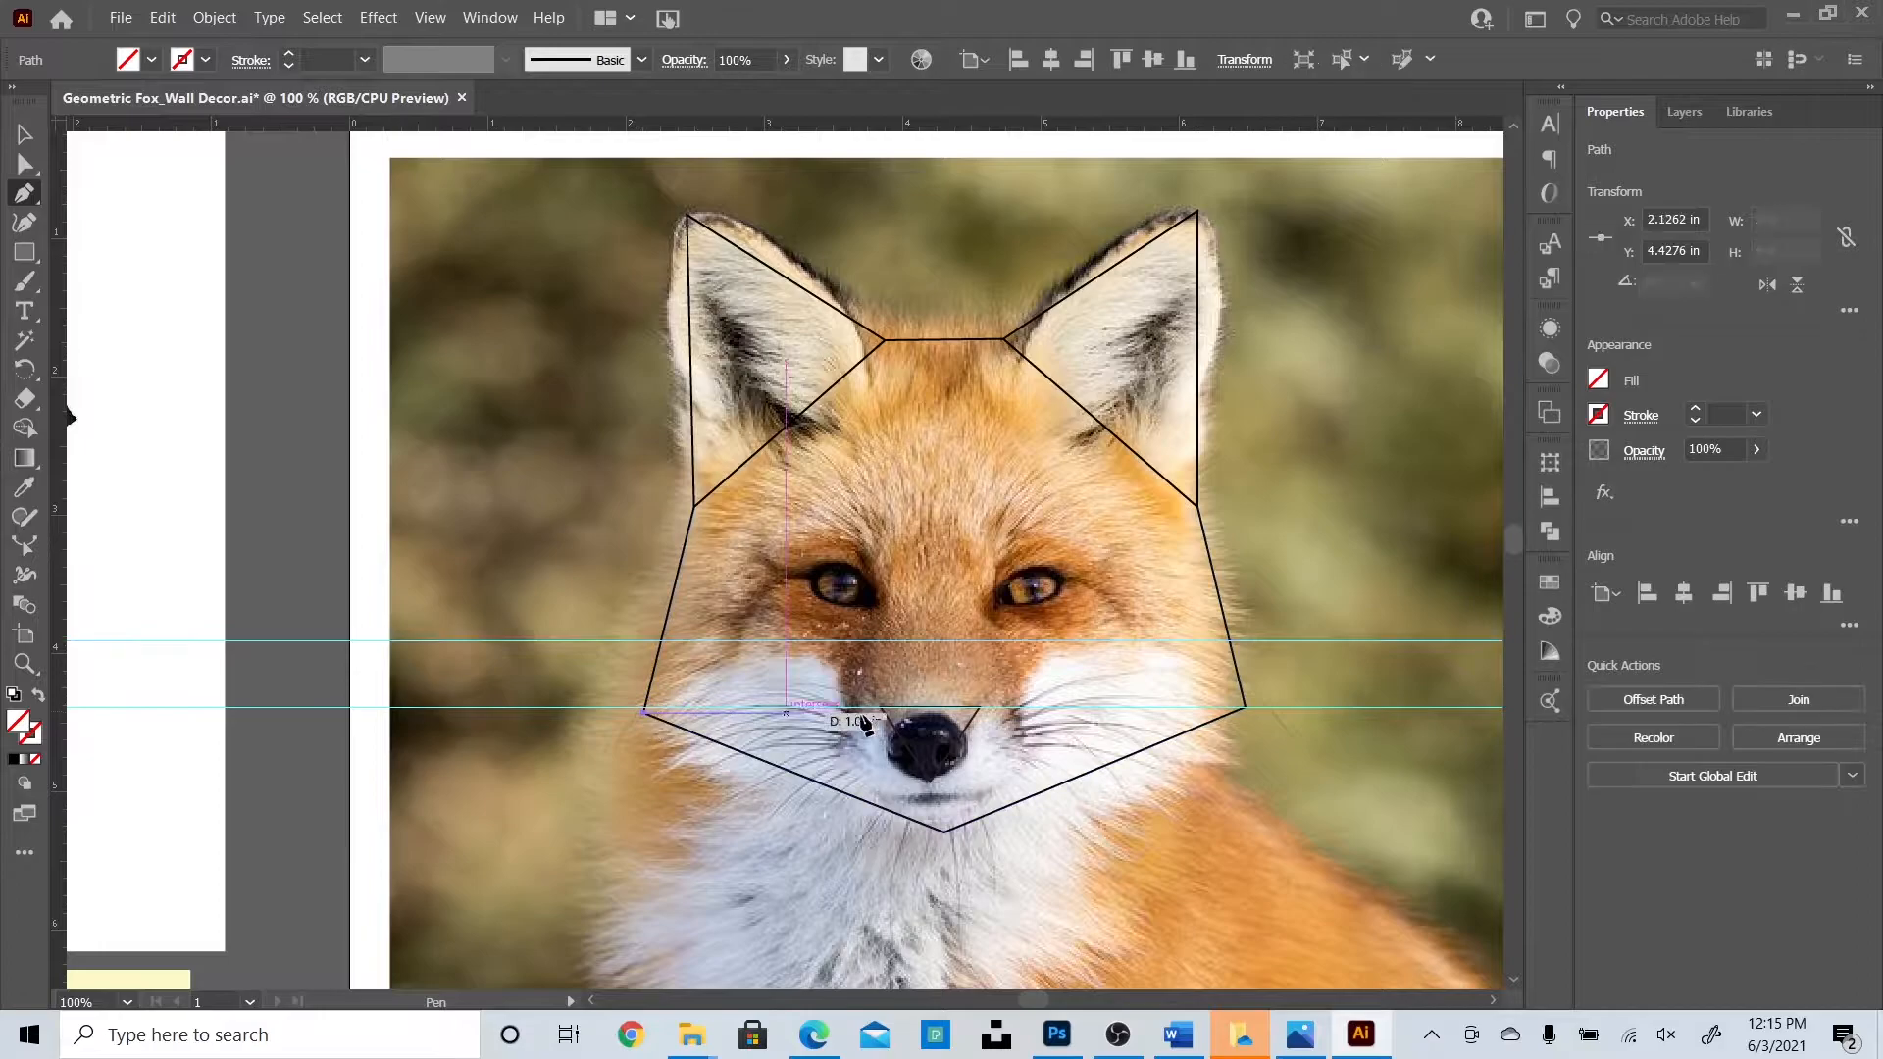
drag(880, 706, 994, 855)
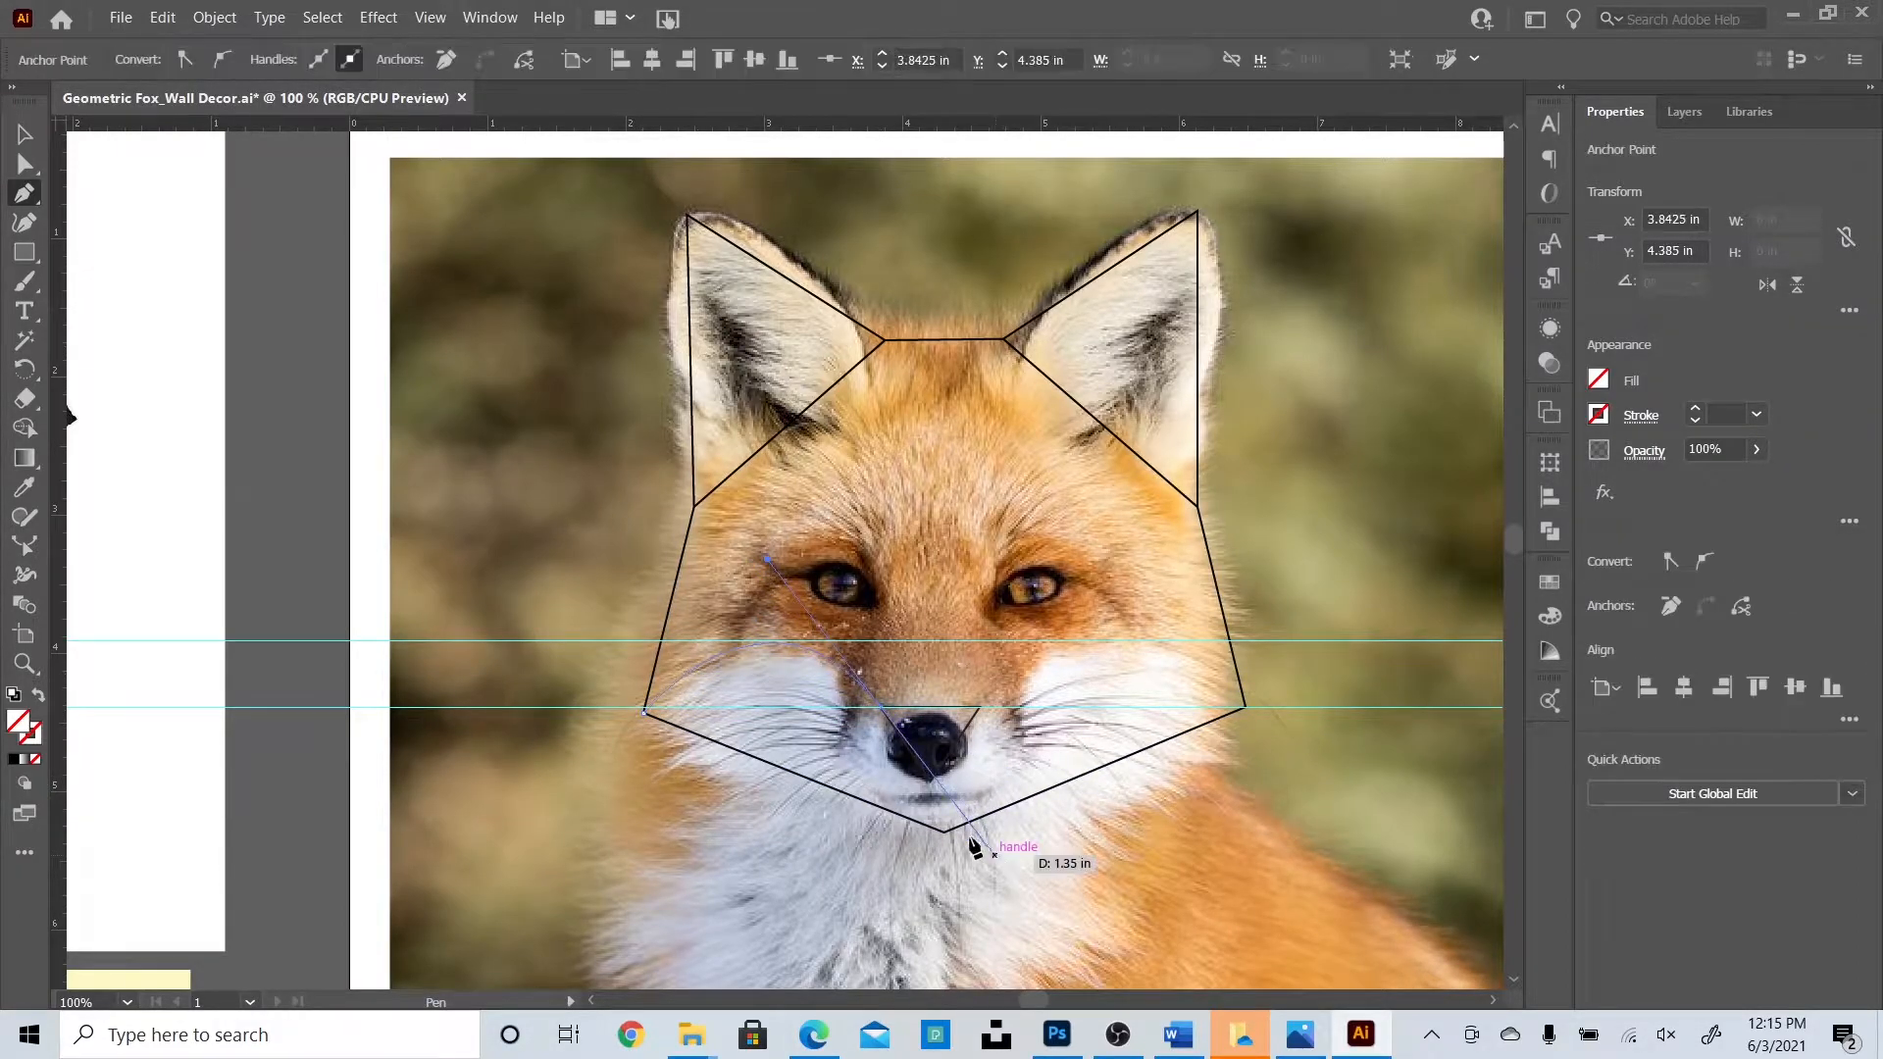
click(24, 135)
key(Delete)
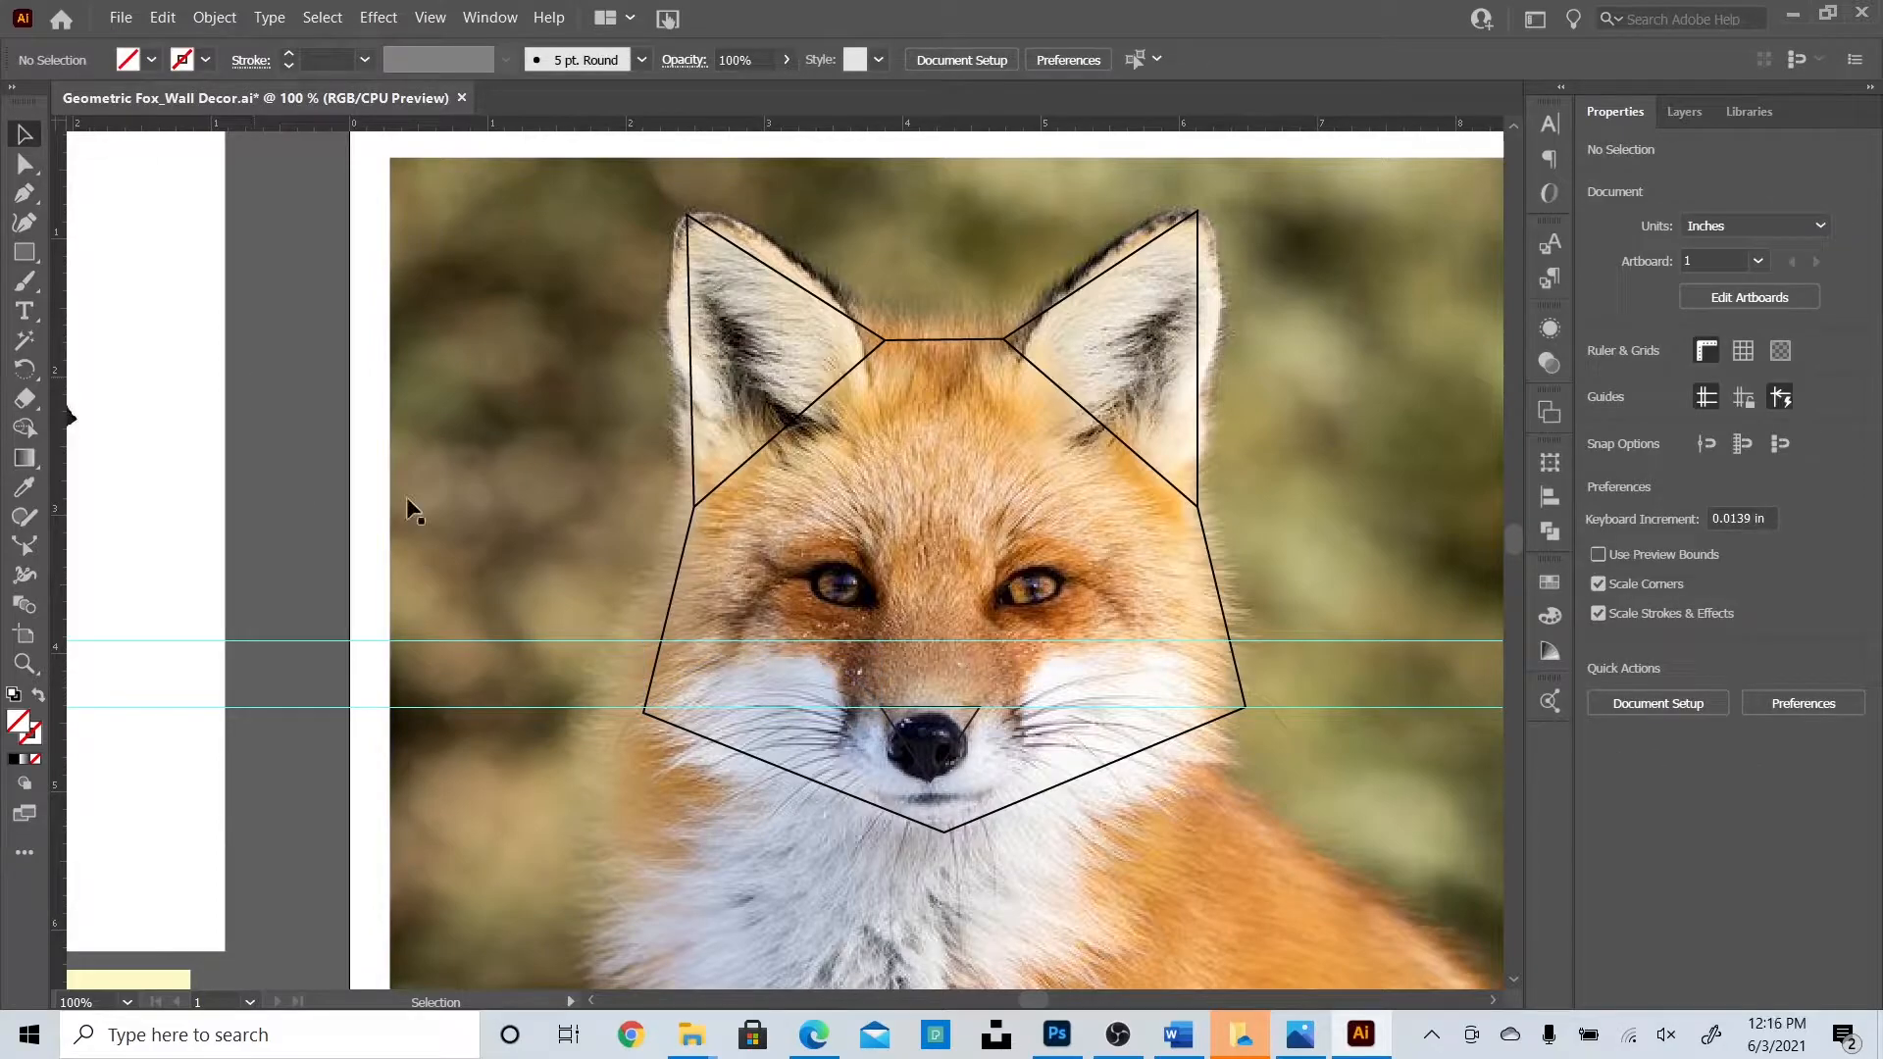
Give the new cheek curve a black stroke.
click(845, 671)
click(1598, 415)
click(1383, 503)
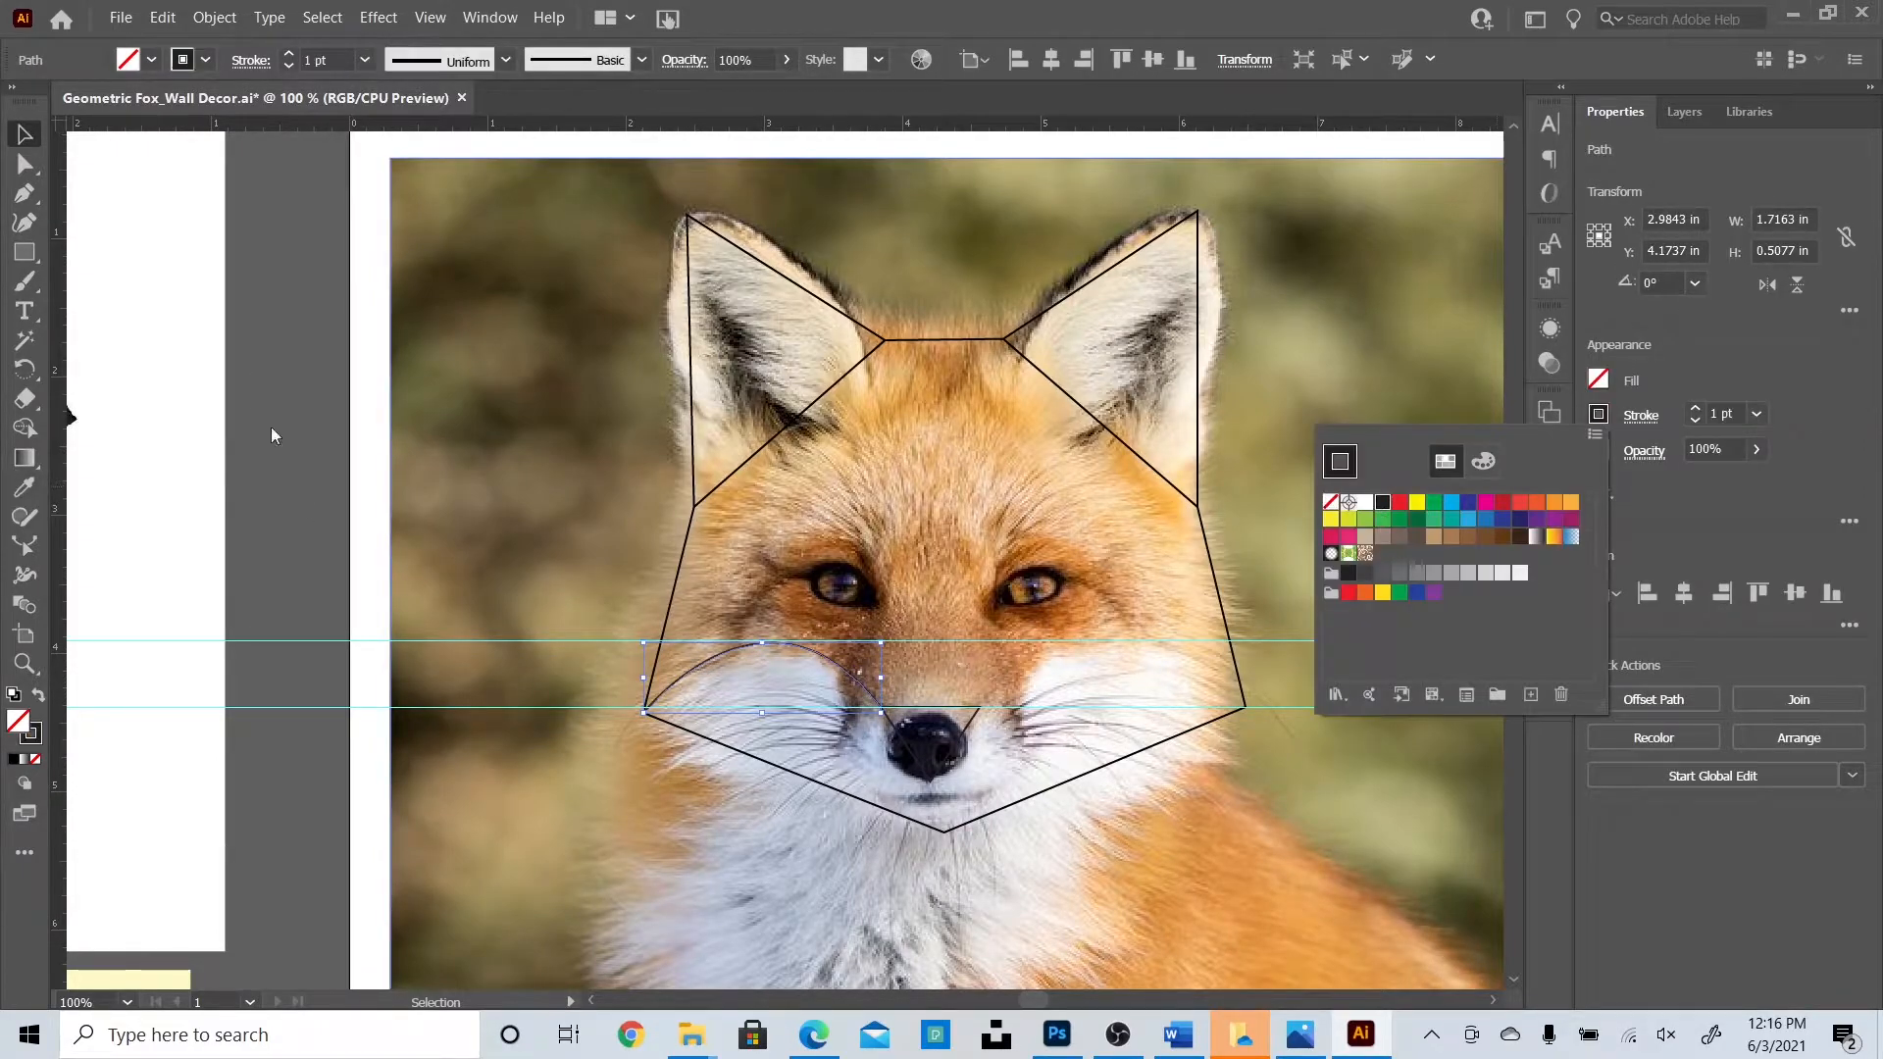
click(210, 450)
Copy the cheek curve, reflect it vertically, and move the copy onto the right cheek.
click(865, 684)
drag(864, 685, 831, 538)
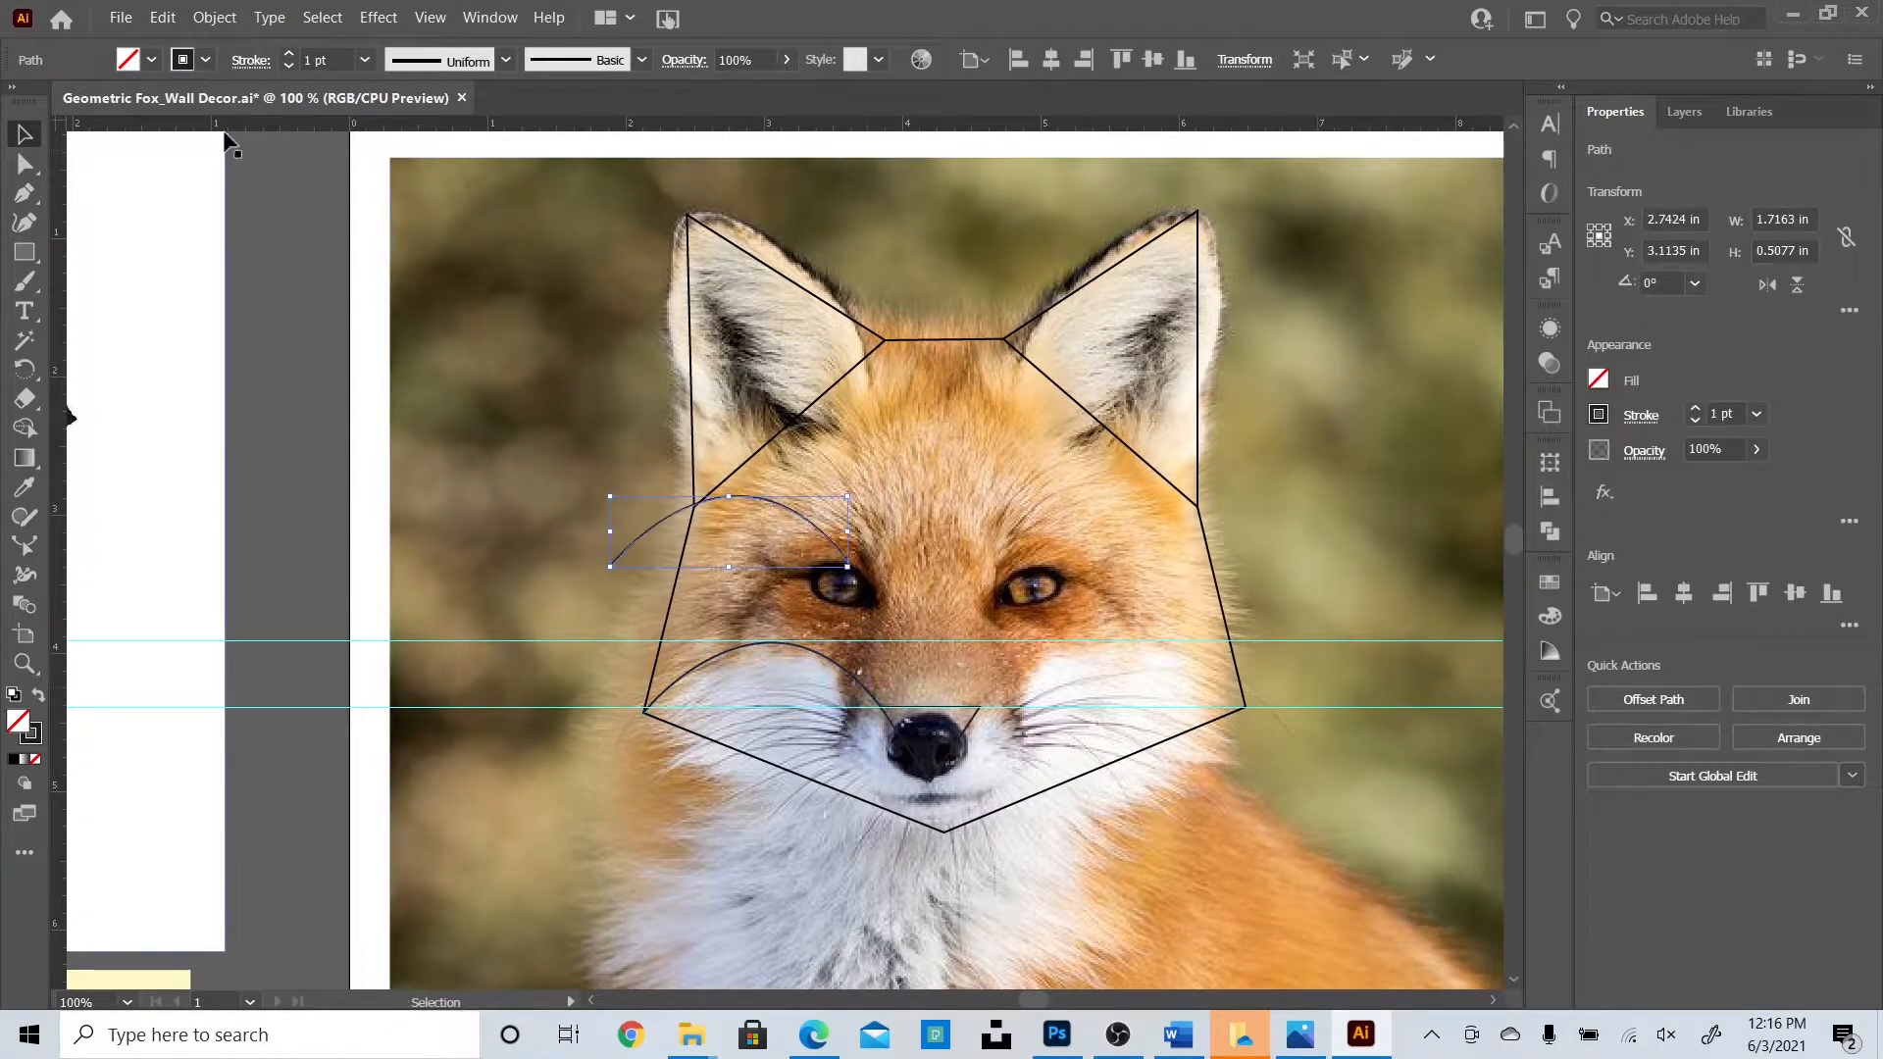
click(215, 17)
mouse_move(260, 50)
click(628, 118)
click(926, 674)
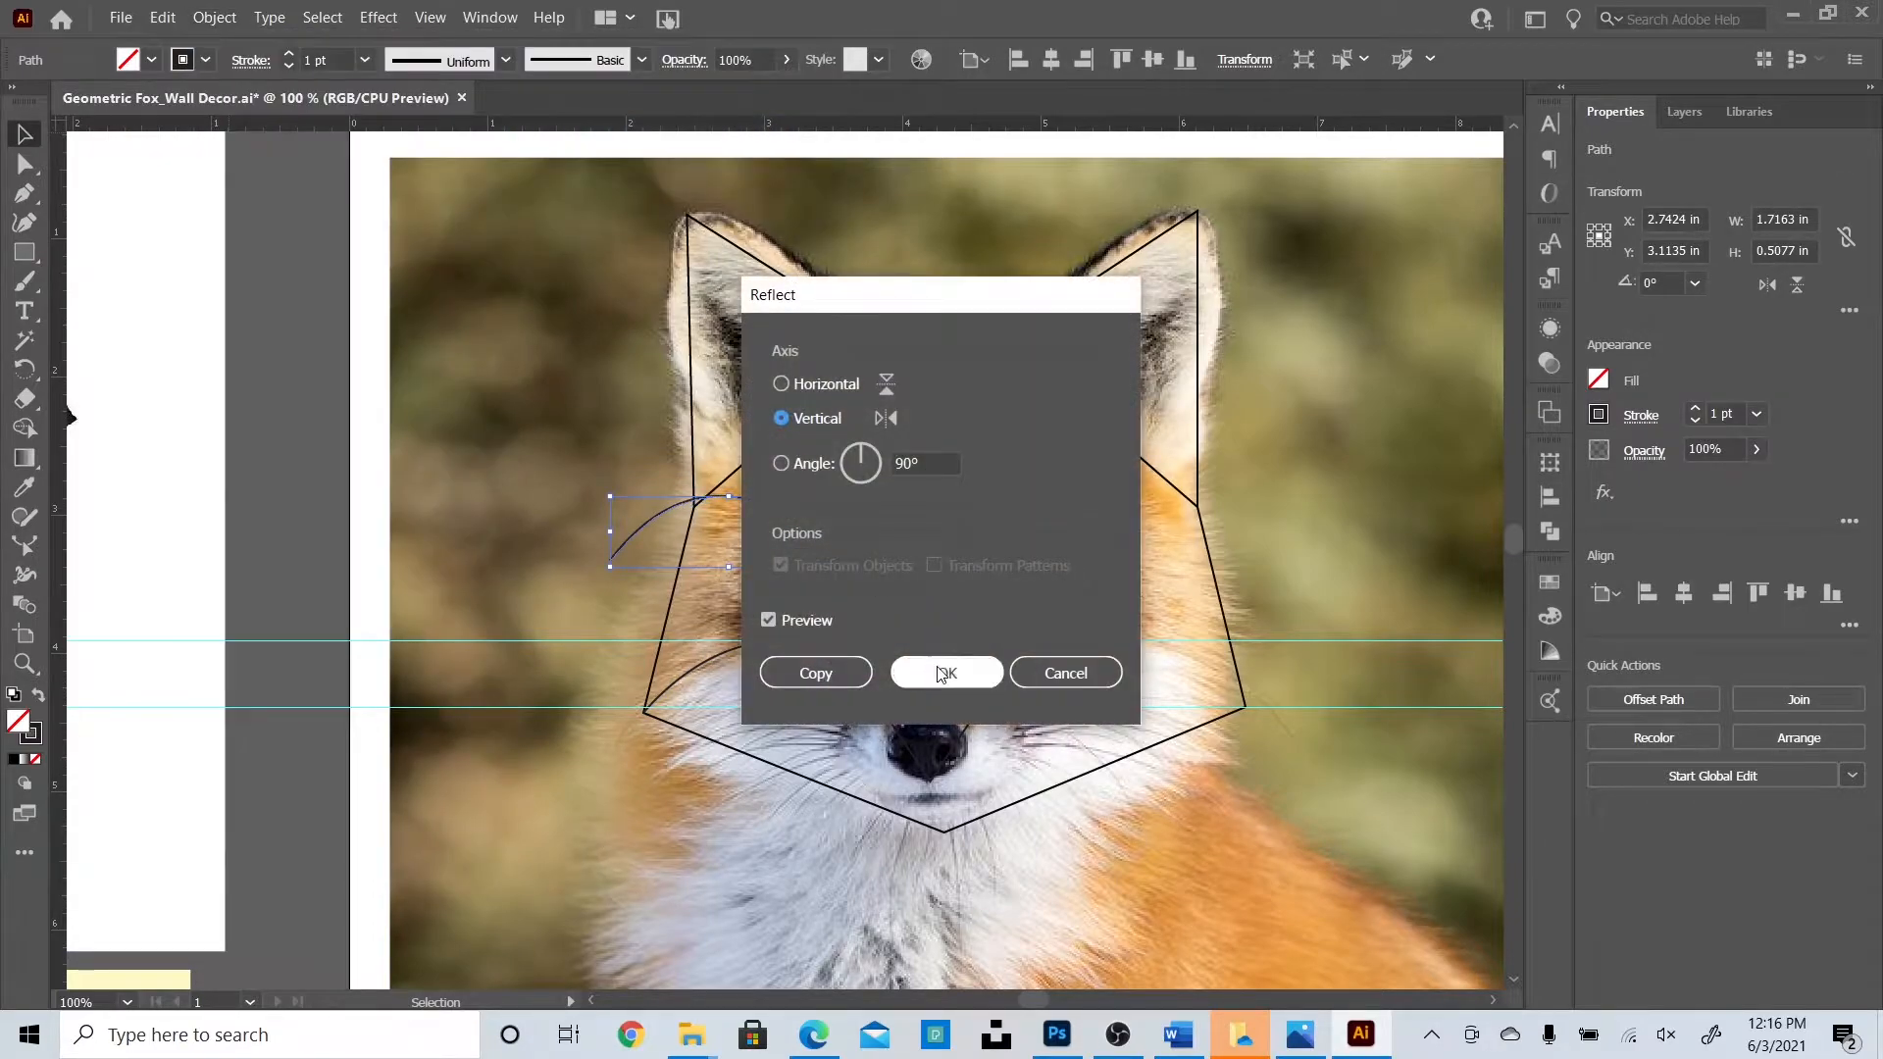
drag(803, 512, 1162, 660)
key(ctrl+=)
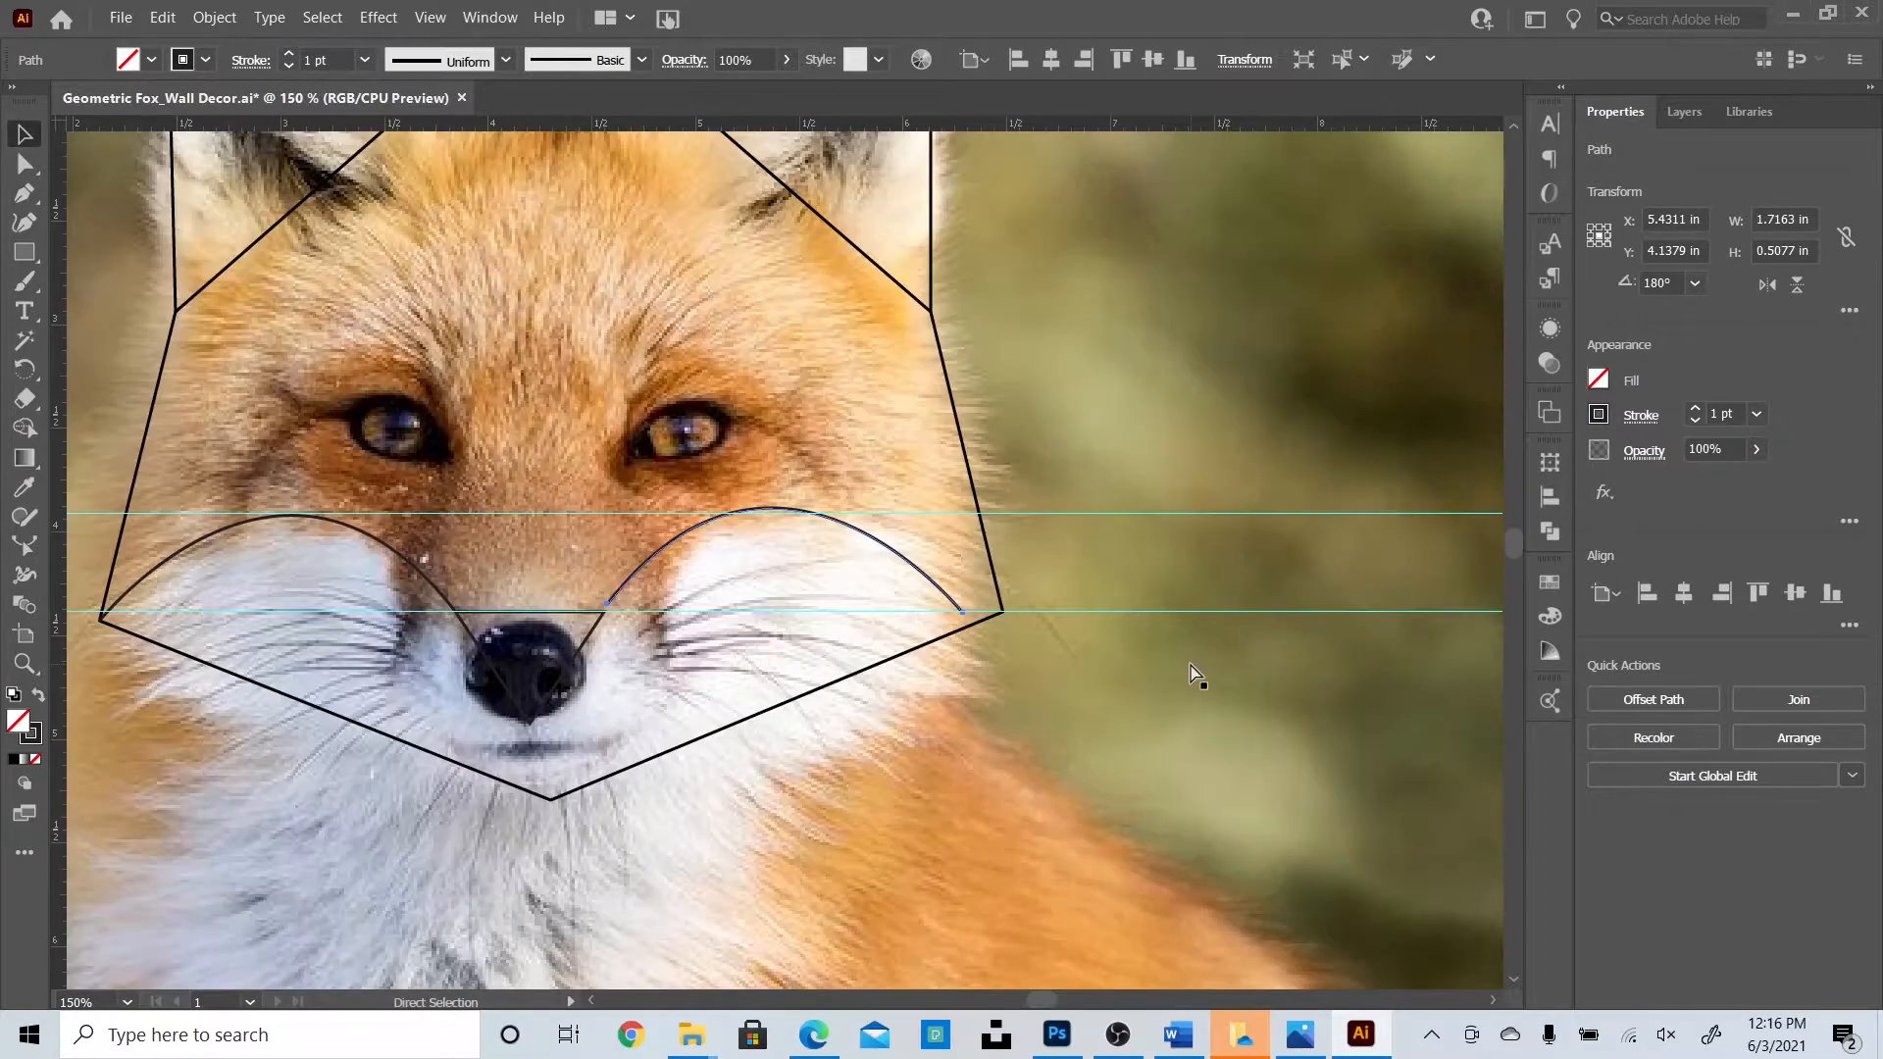
Nudge the nose triangle slightly right to centre it.
scroll(1041, 996, left, 5)
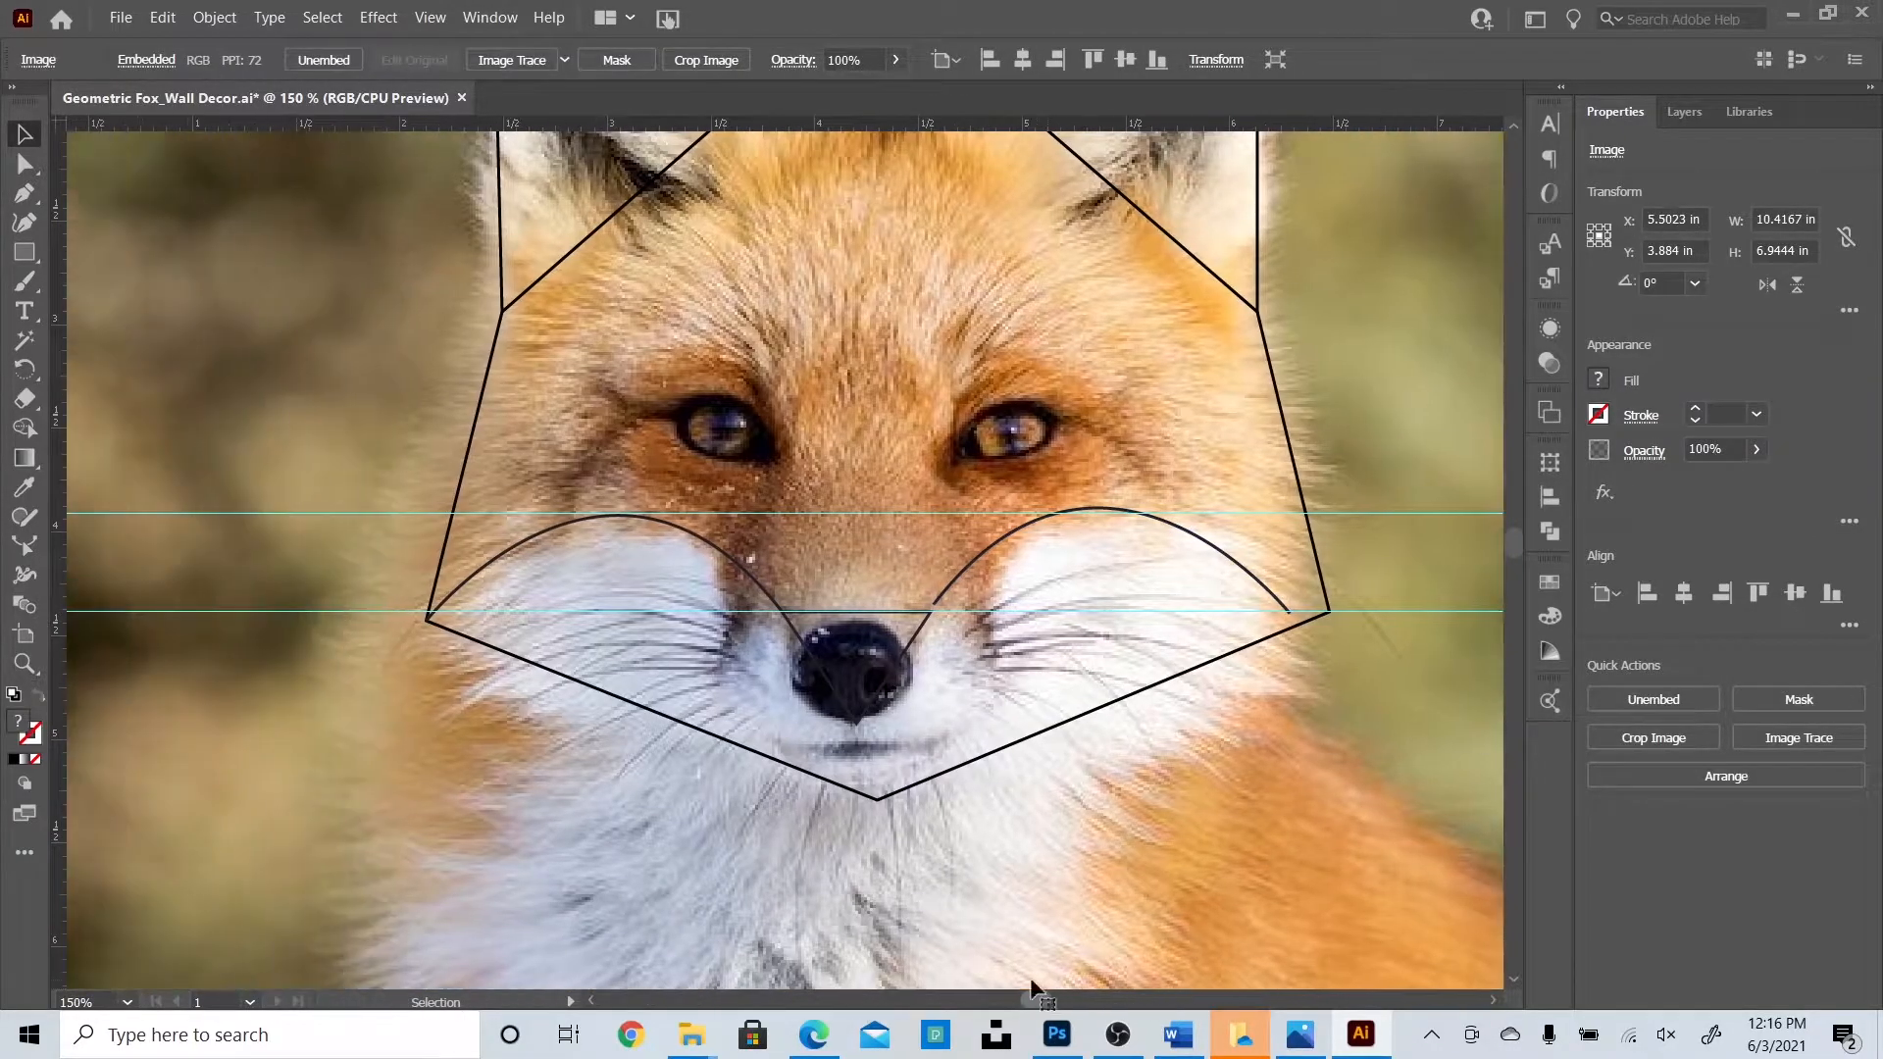
scroll(991, 906, up, 2)
click(892, 822)
drag(892, 822, 913, 821)
click(883, 202)
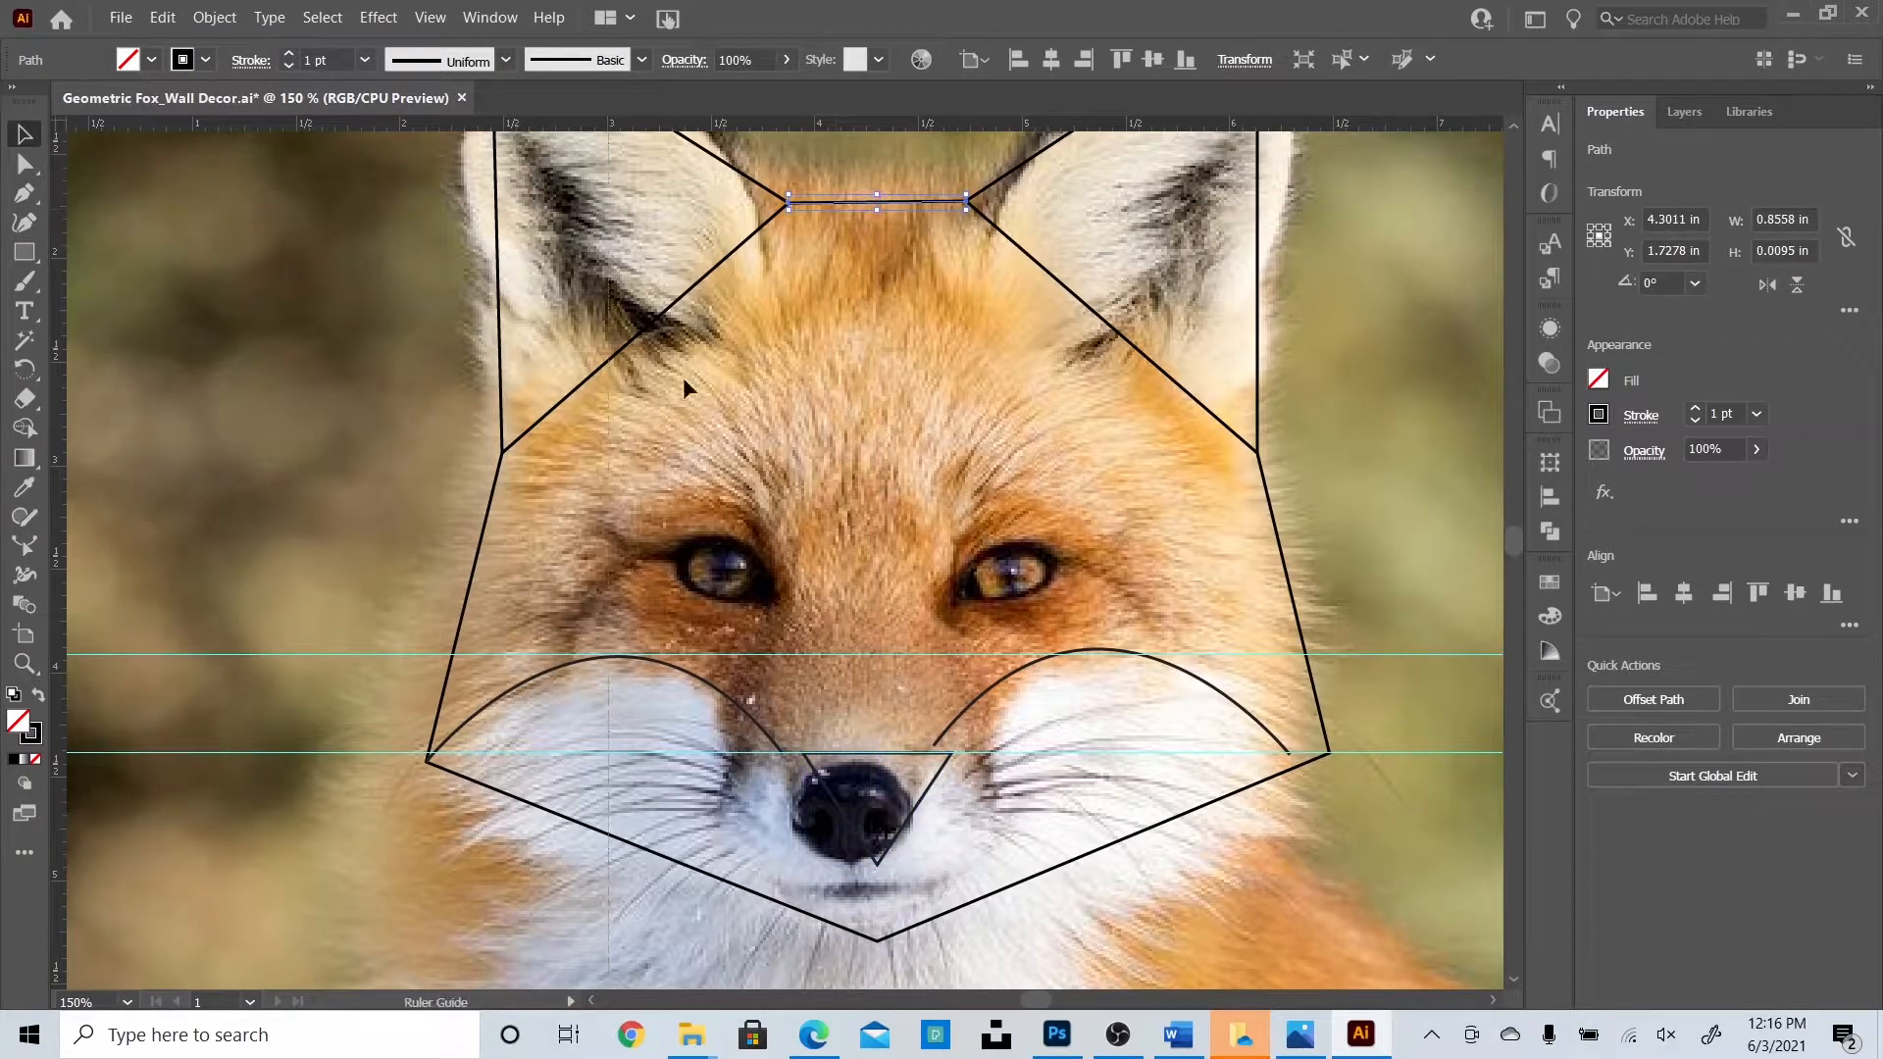
click(922, 802)
Stretch the left and right cheek arcs so their ends reach the face corners.
click(742, 708)
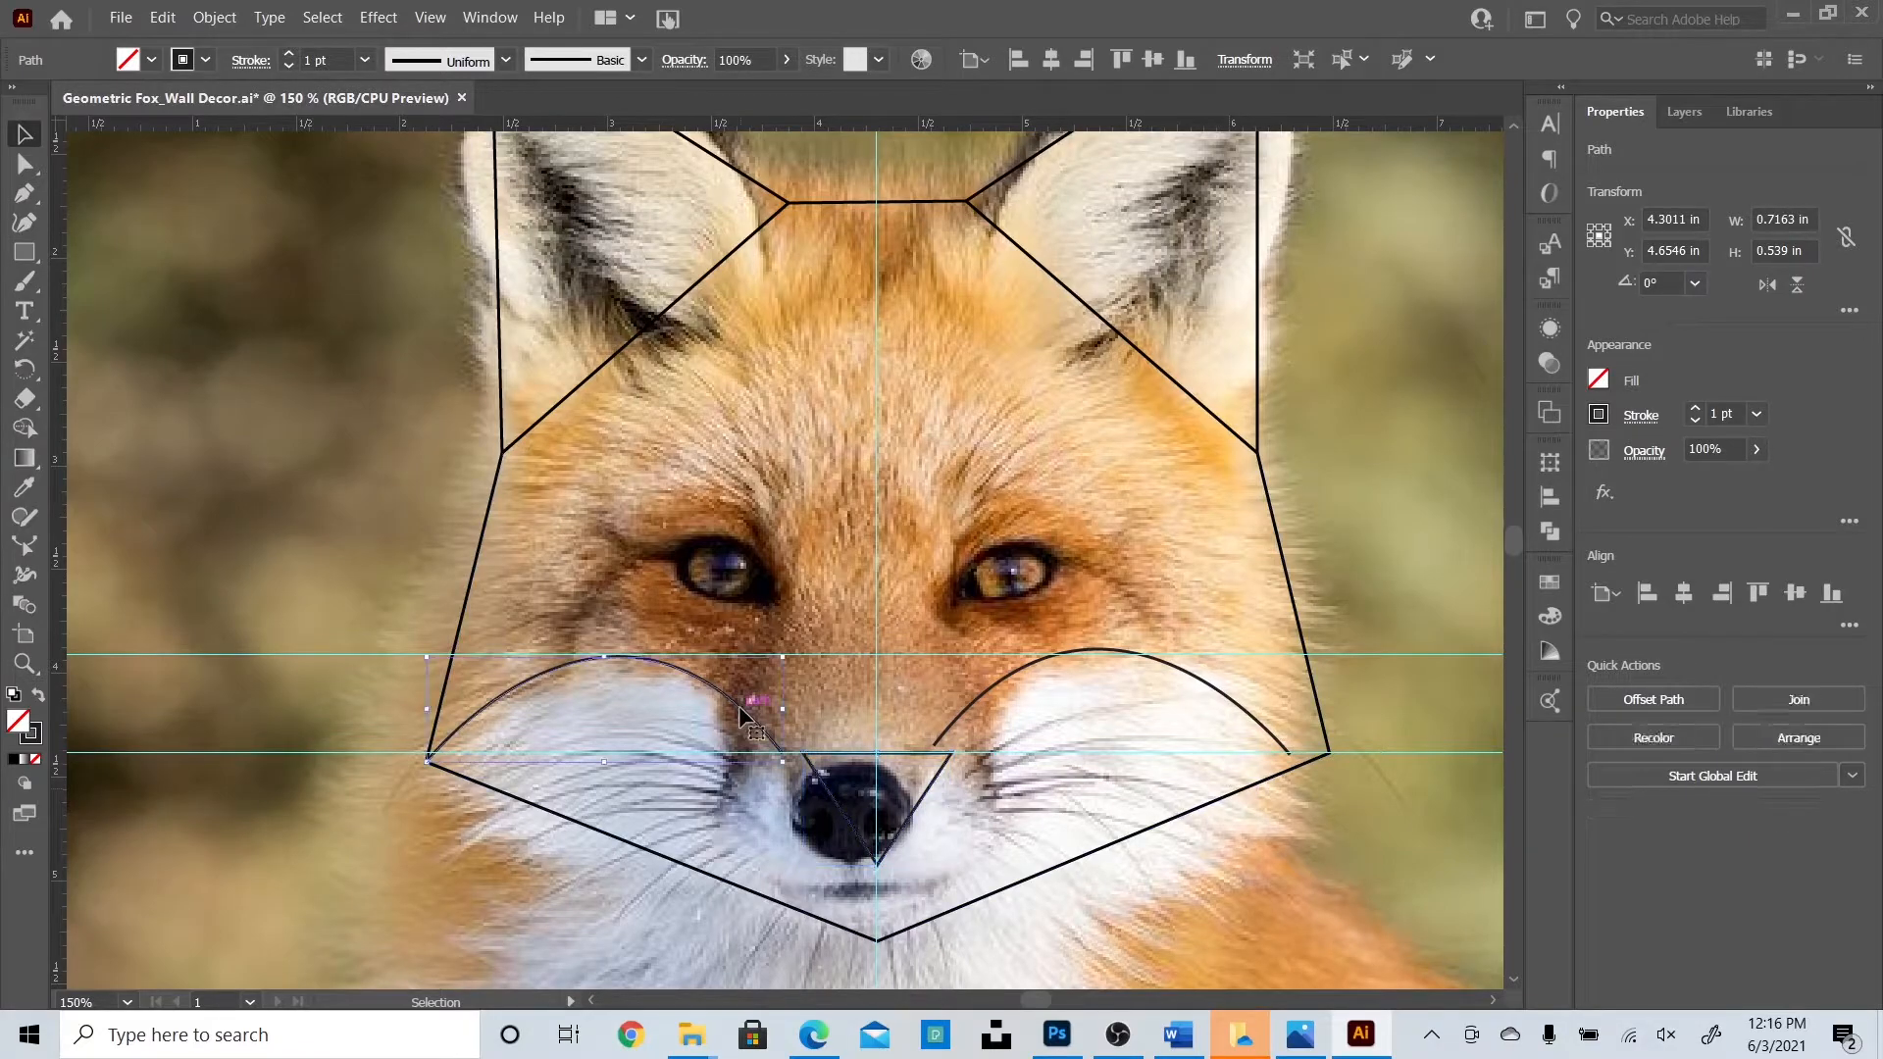
drag(775, 704, 804, 710)
key(ctrl+z)
click(758, 712)
drag(1190, 681, 1227, 672)
drag(972, 702, 951, 702)
drag(1233, 687, 1225, 698)
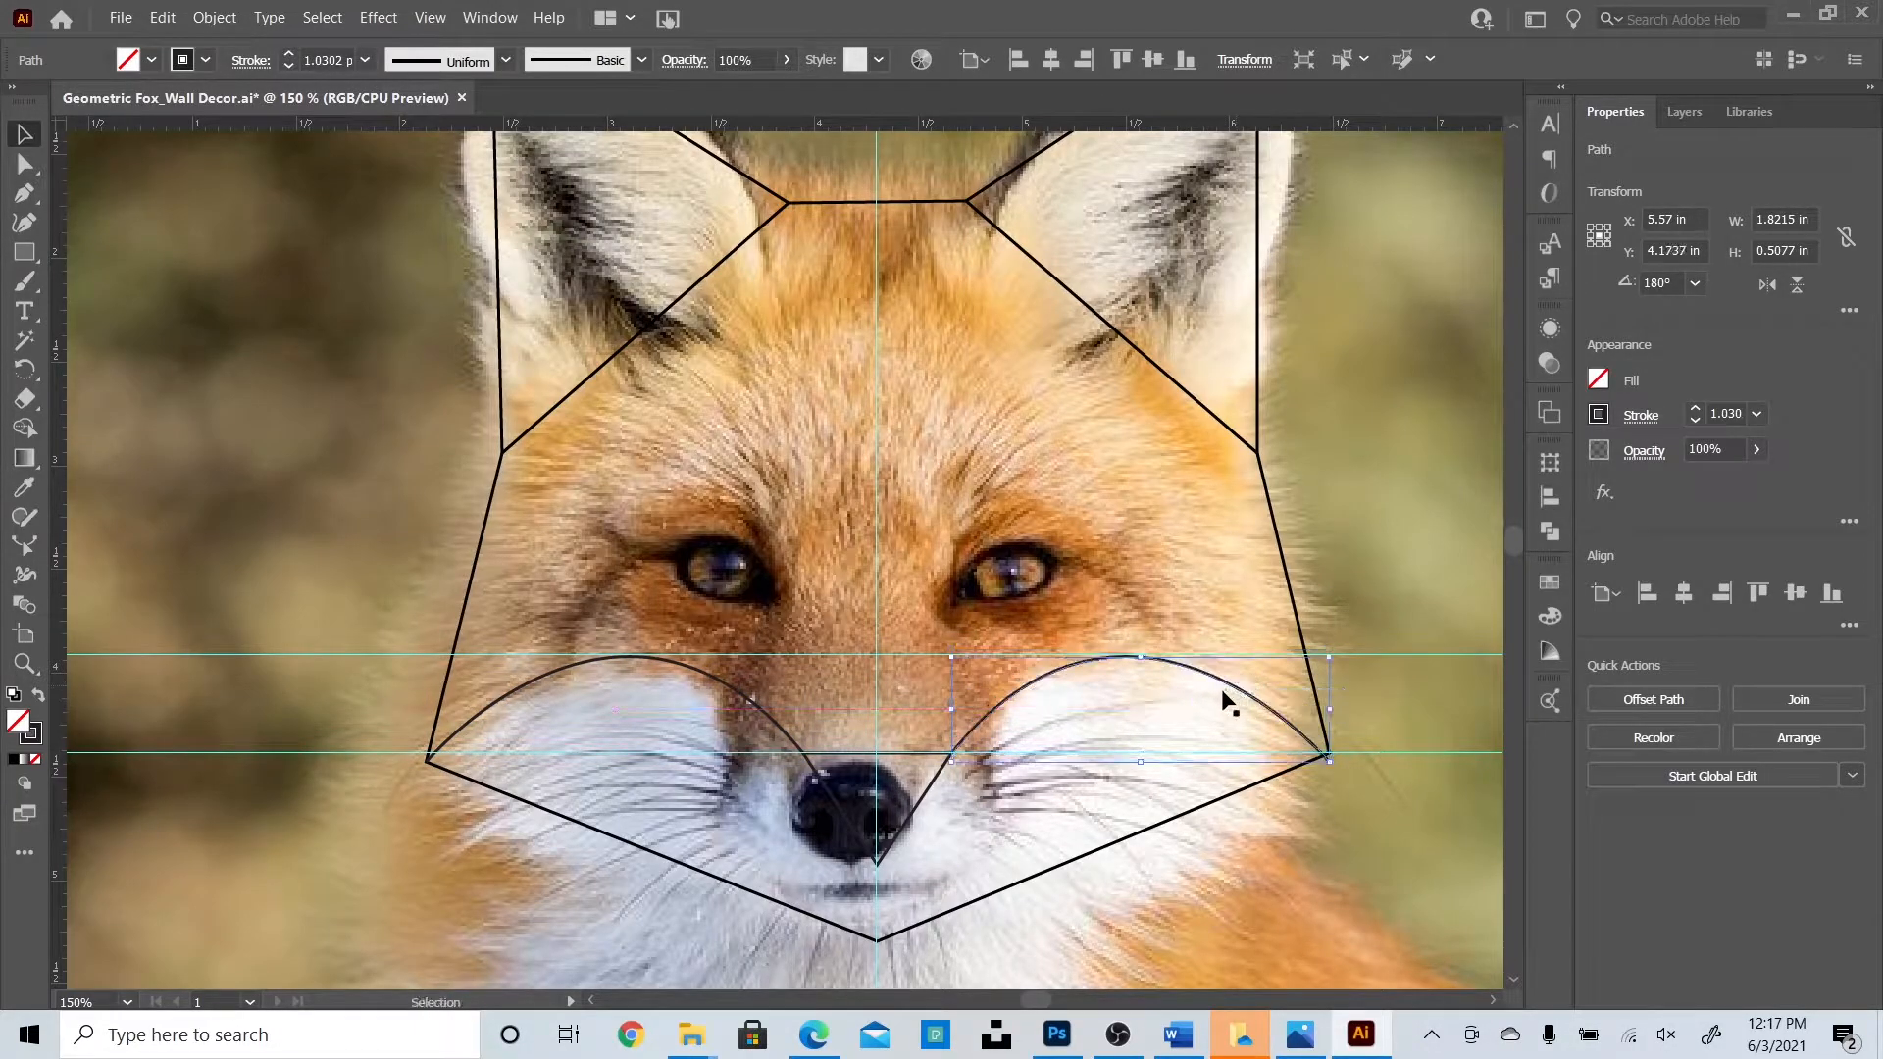
Lower the horizontal guide and align the outline's right corner point with the mirrored arch.
drag(1380, 751, 1327, 761)
click(1277, 775)
key(a)
click(1329, 756)
click(21, 142)
scroll(1500, 515, up, 4)
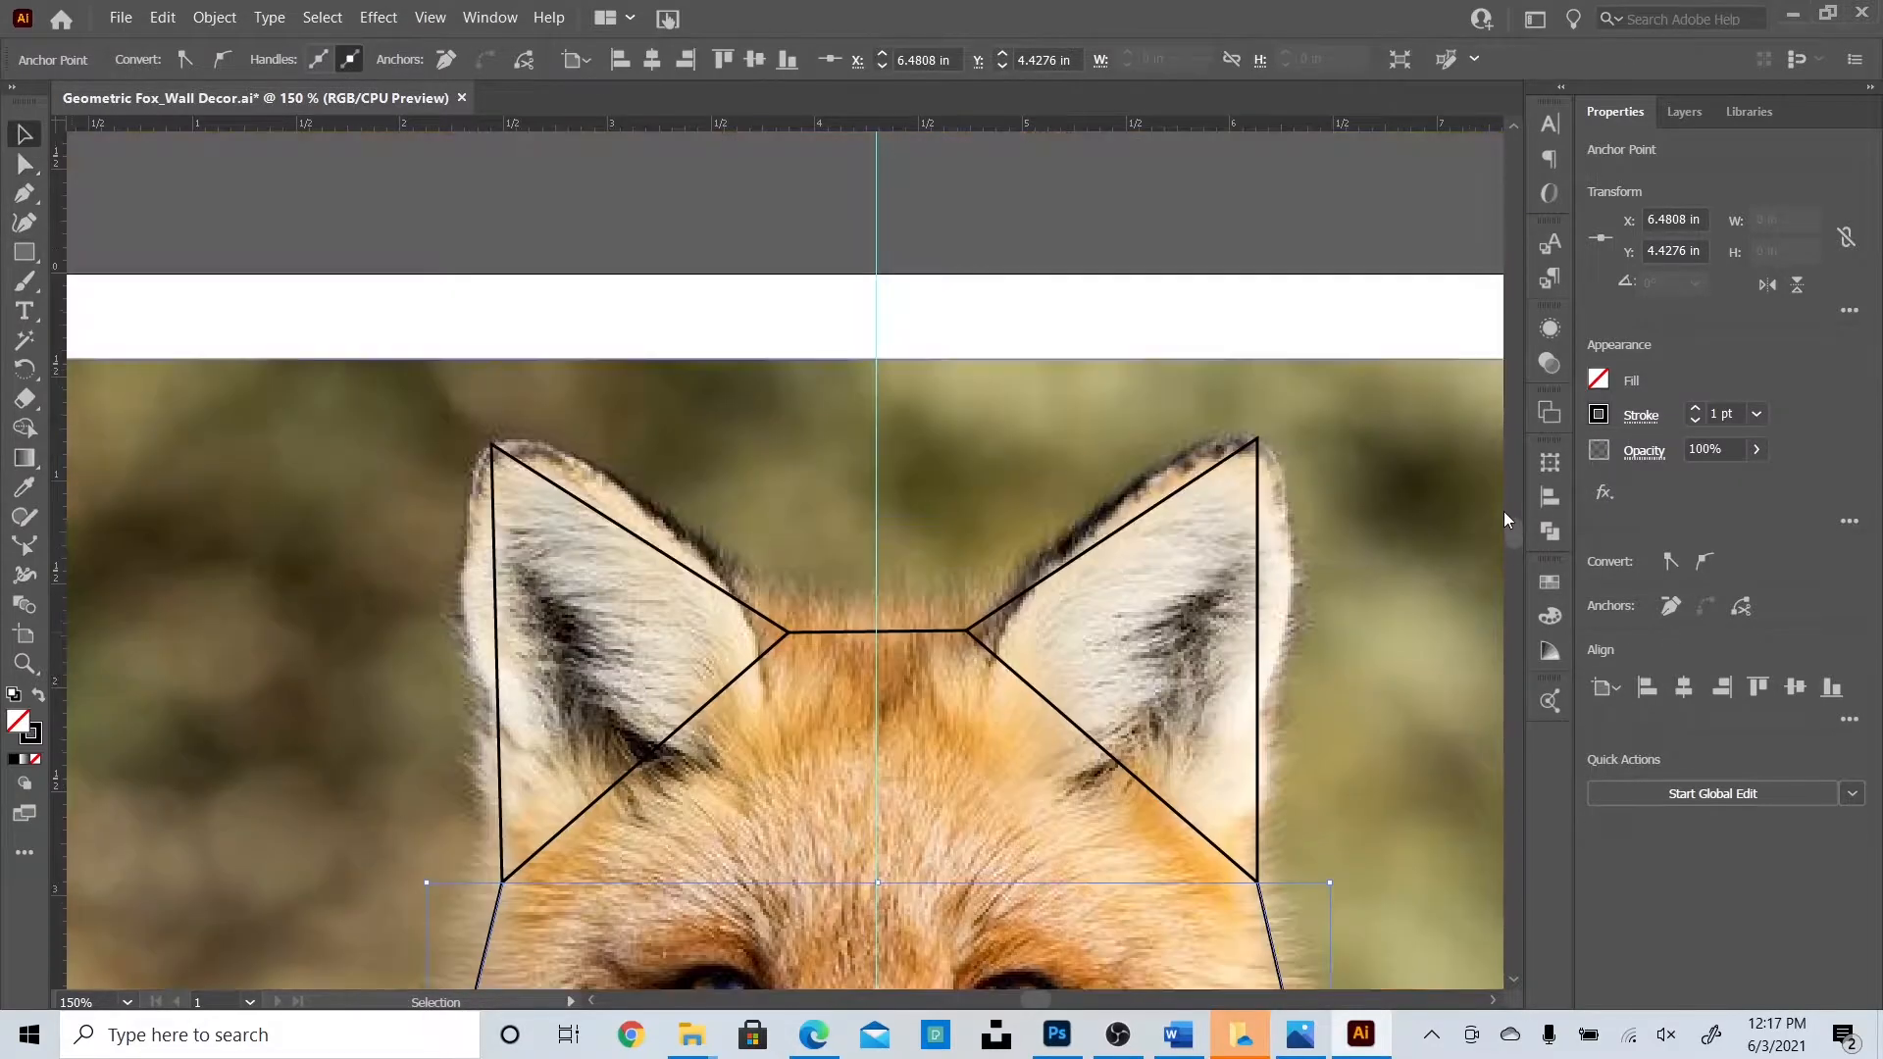
click(1426, 692)
scroll(1426, 692, down, 5)
scroll(1420, 692, down, 1)
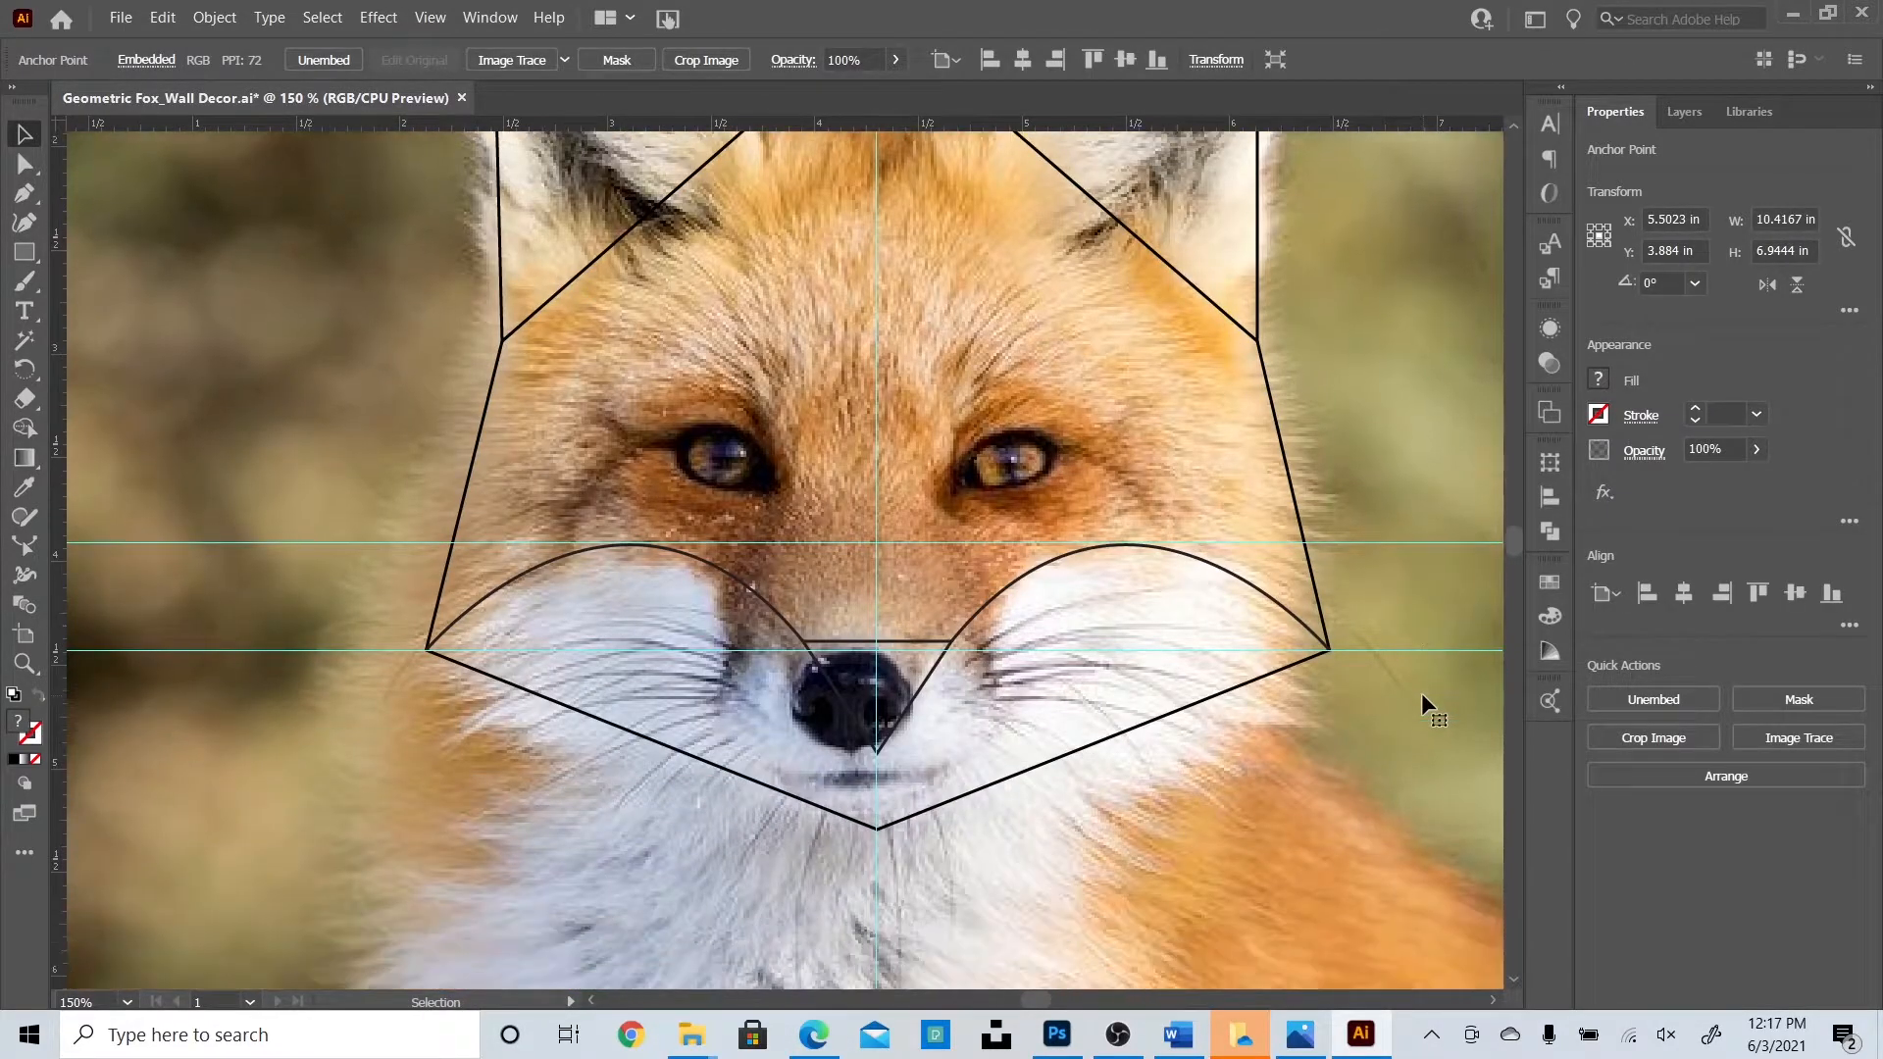
scroll(1421, 692, up, 3)
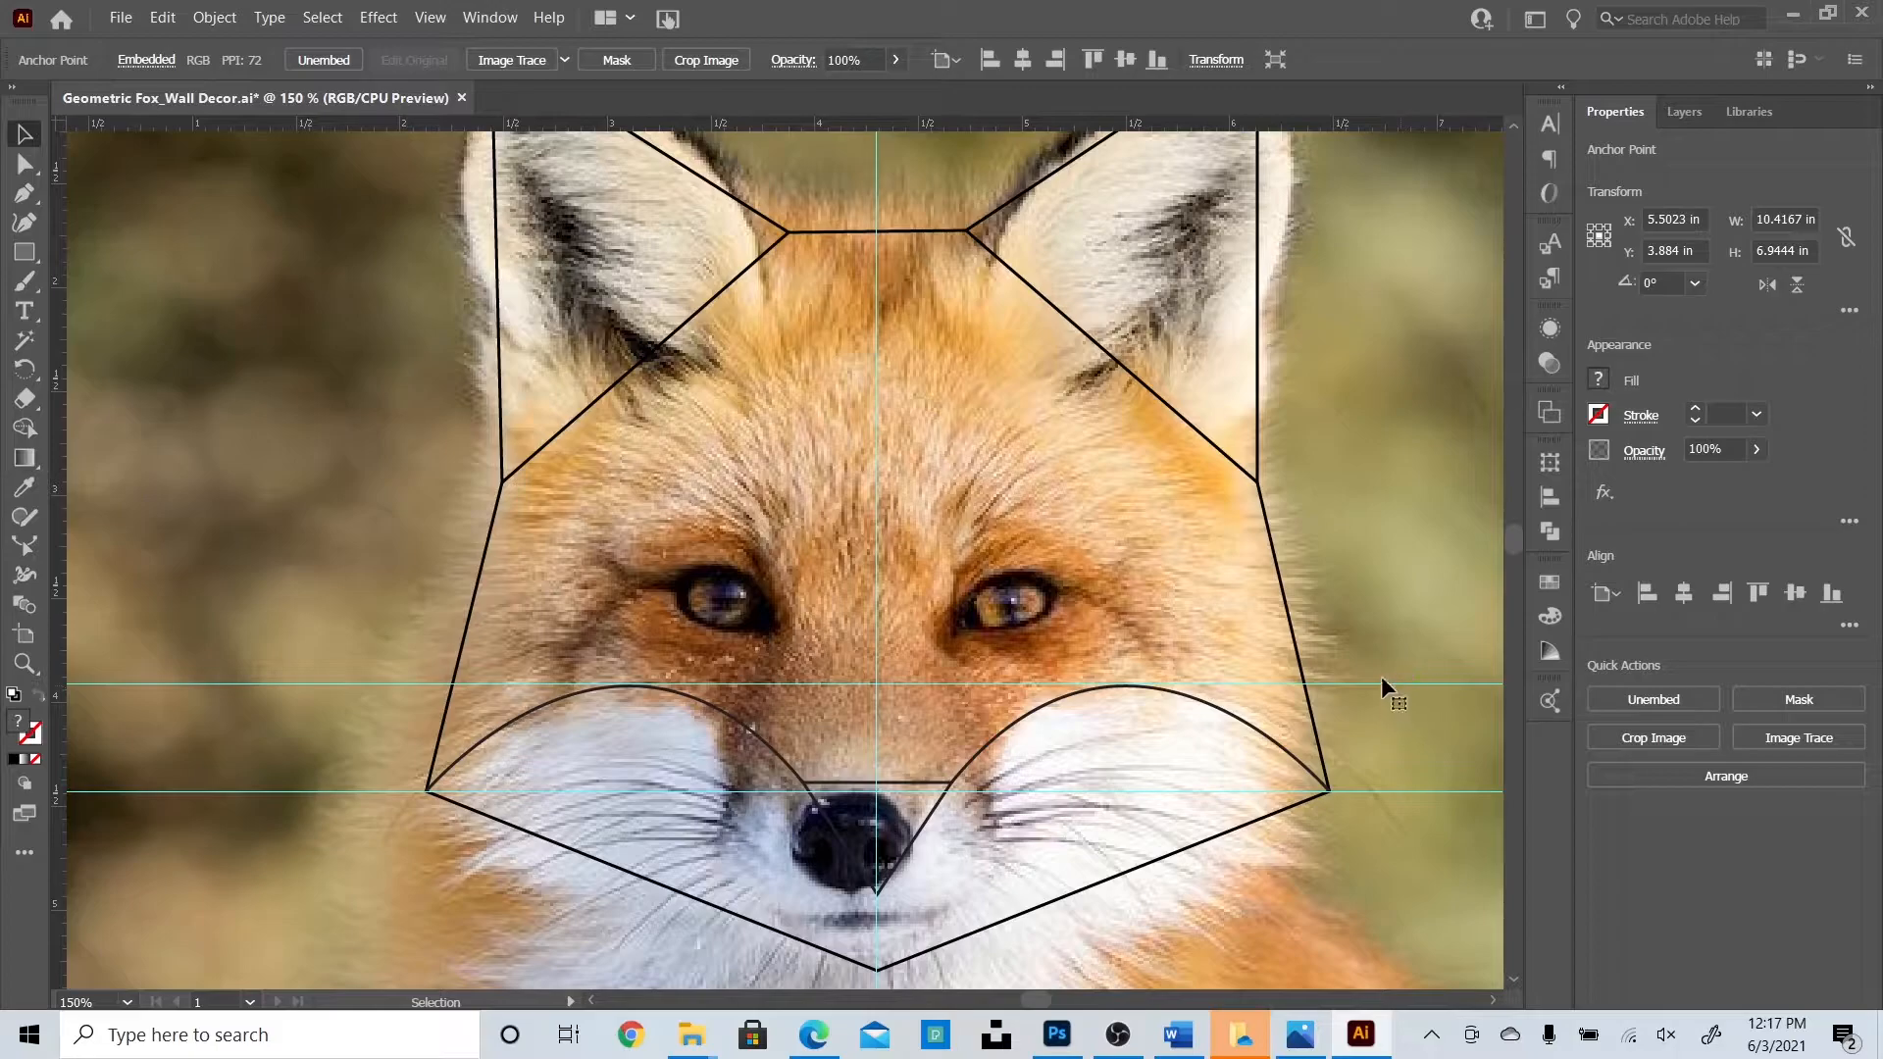
key(ctrl+minus)
mouse_move(1039, 1001)
mouse_down()
mouse_move(1014, 1007)
mouse_move(1036, 998)
mouse_up()
Add two vertical guides across the face from the left ruler.
scroll(375, 637, down, 5)
scroll(996, 815, up, 6)
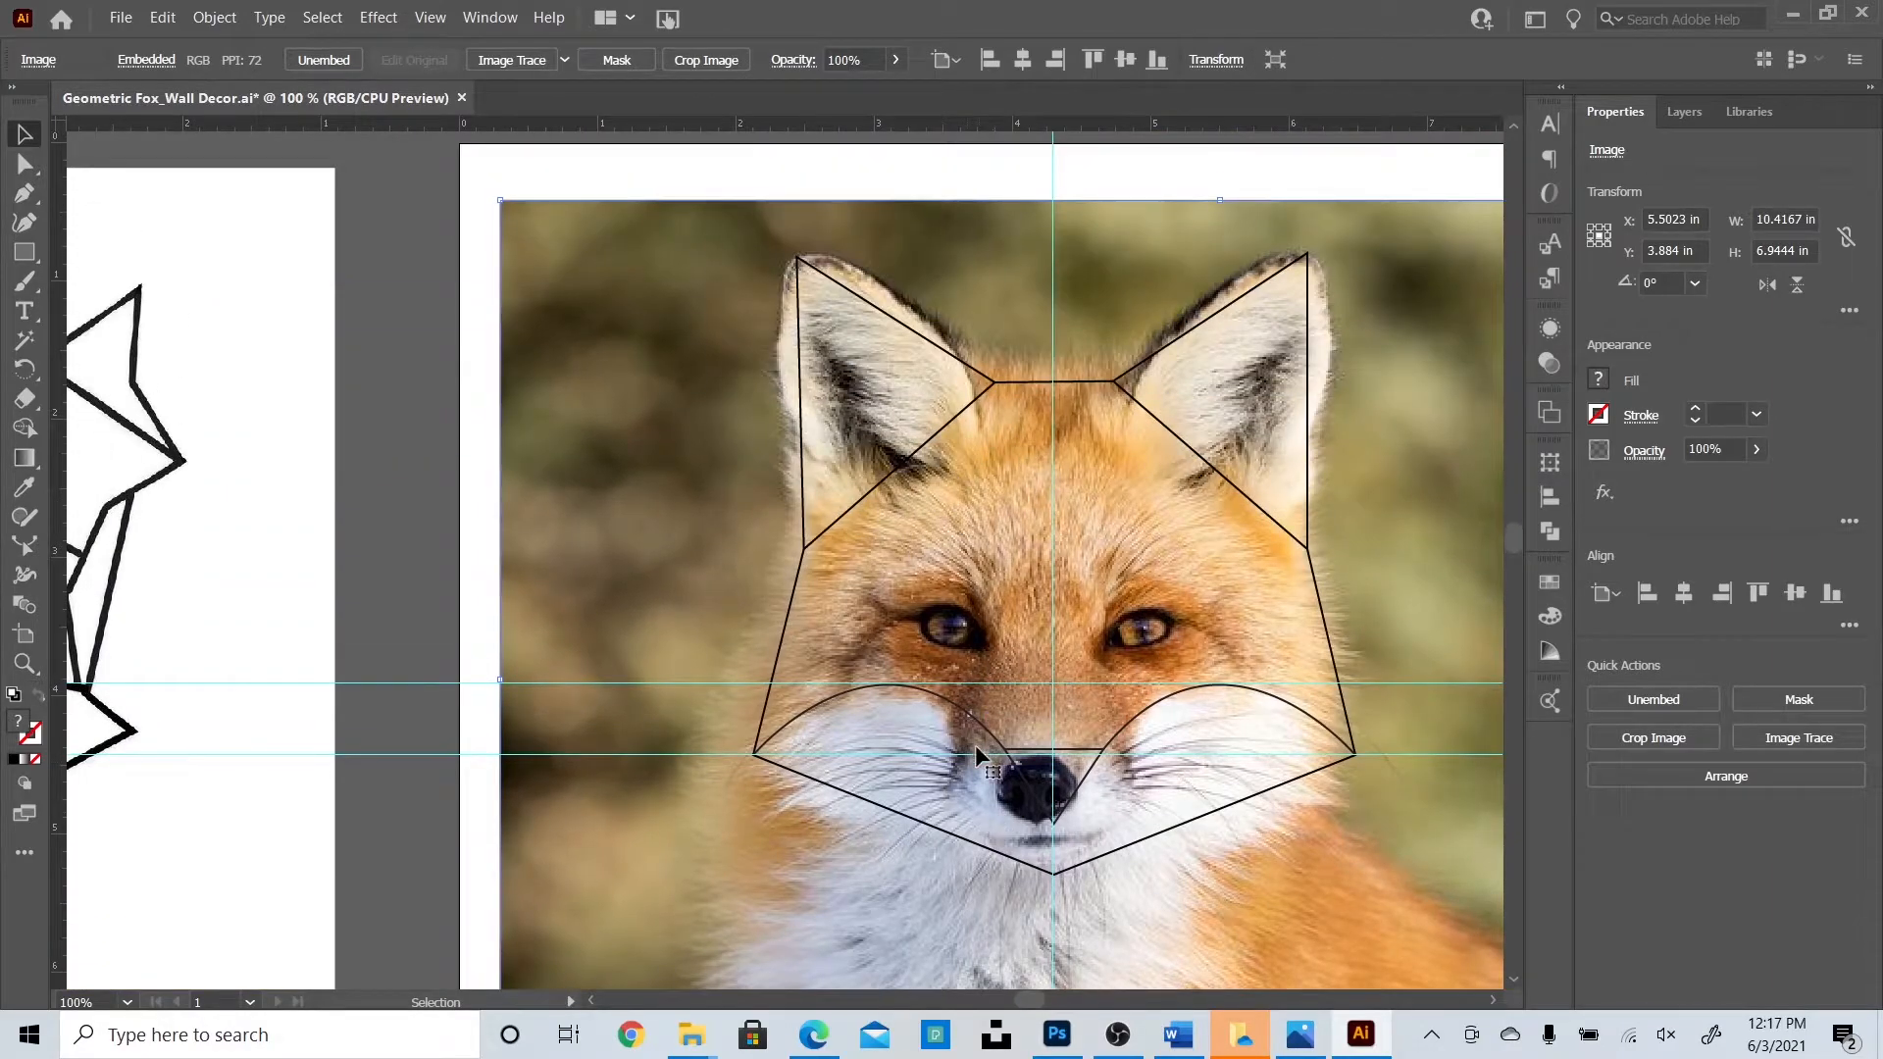
drag(58, 539, 993, 542)
drag(57, 459, 1104, 588)
drag(987, 623, 1000, 623)
Draw a black-stroked curve from the left ear's inner line down to the nose.
key(p)
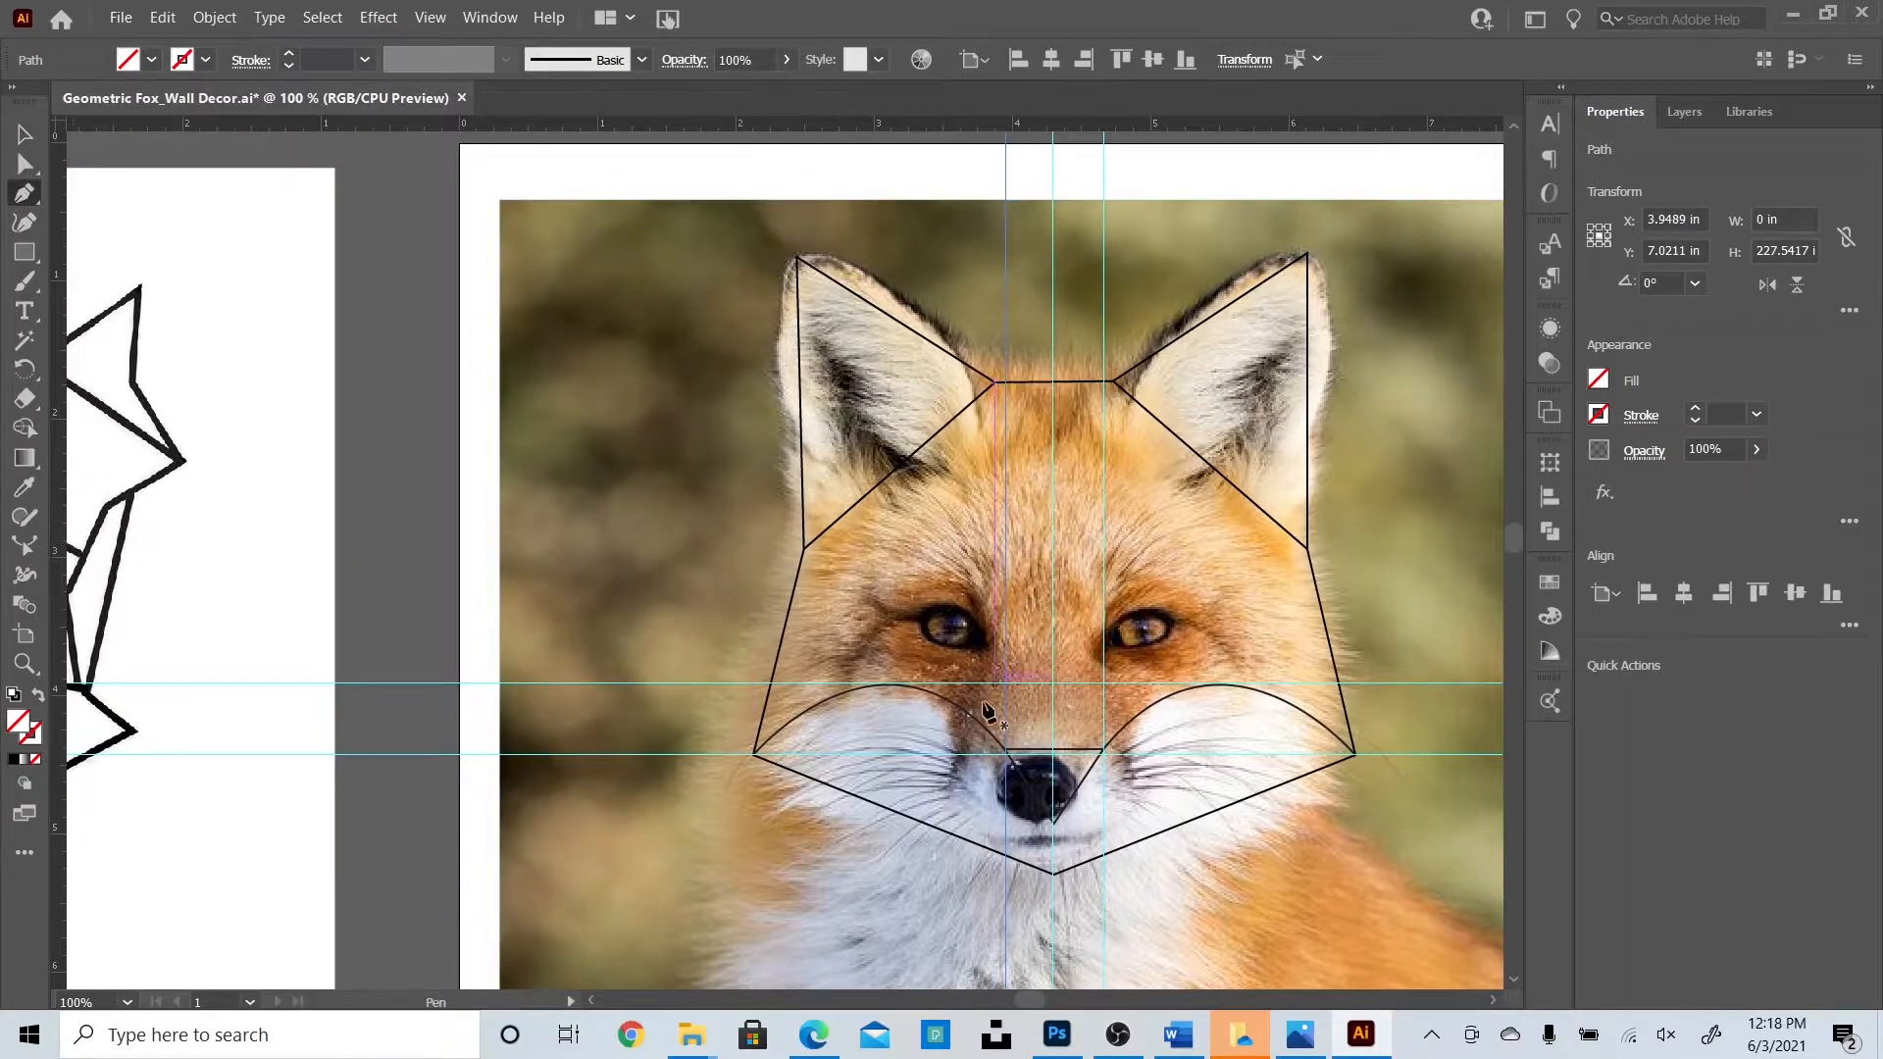
click(903, 460)
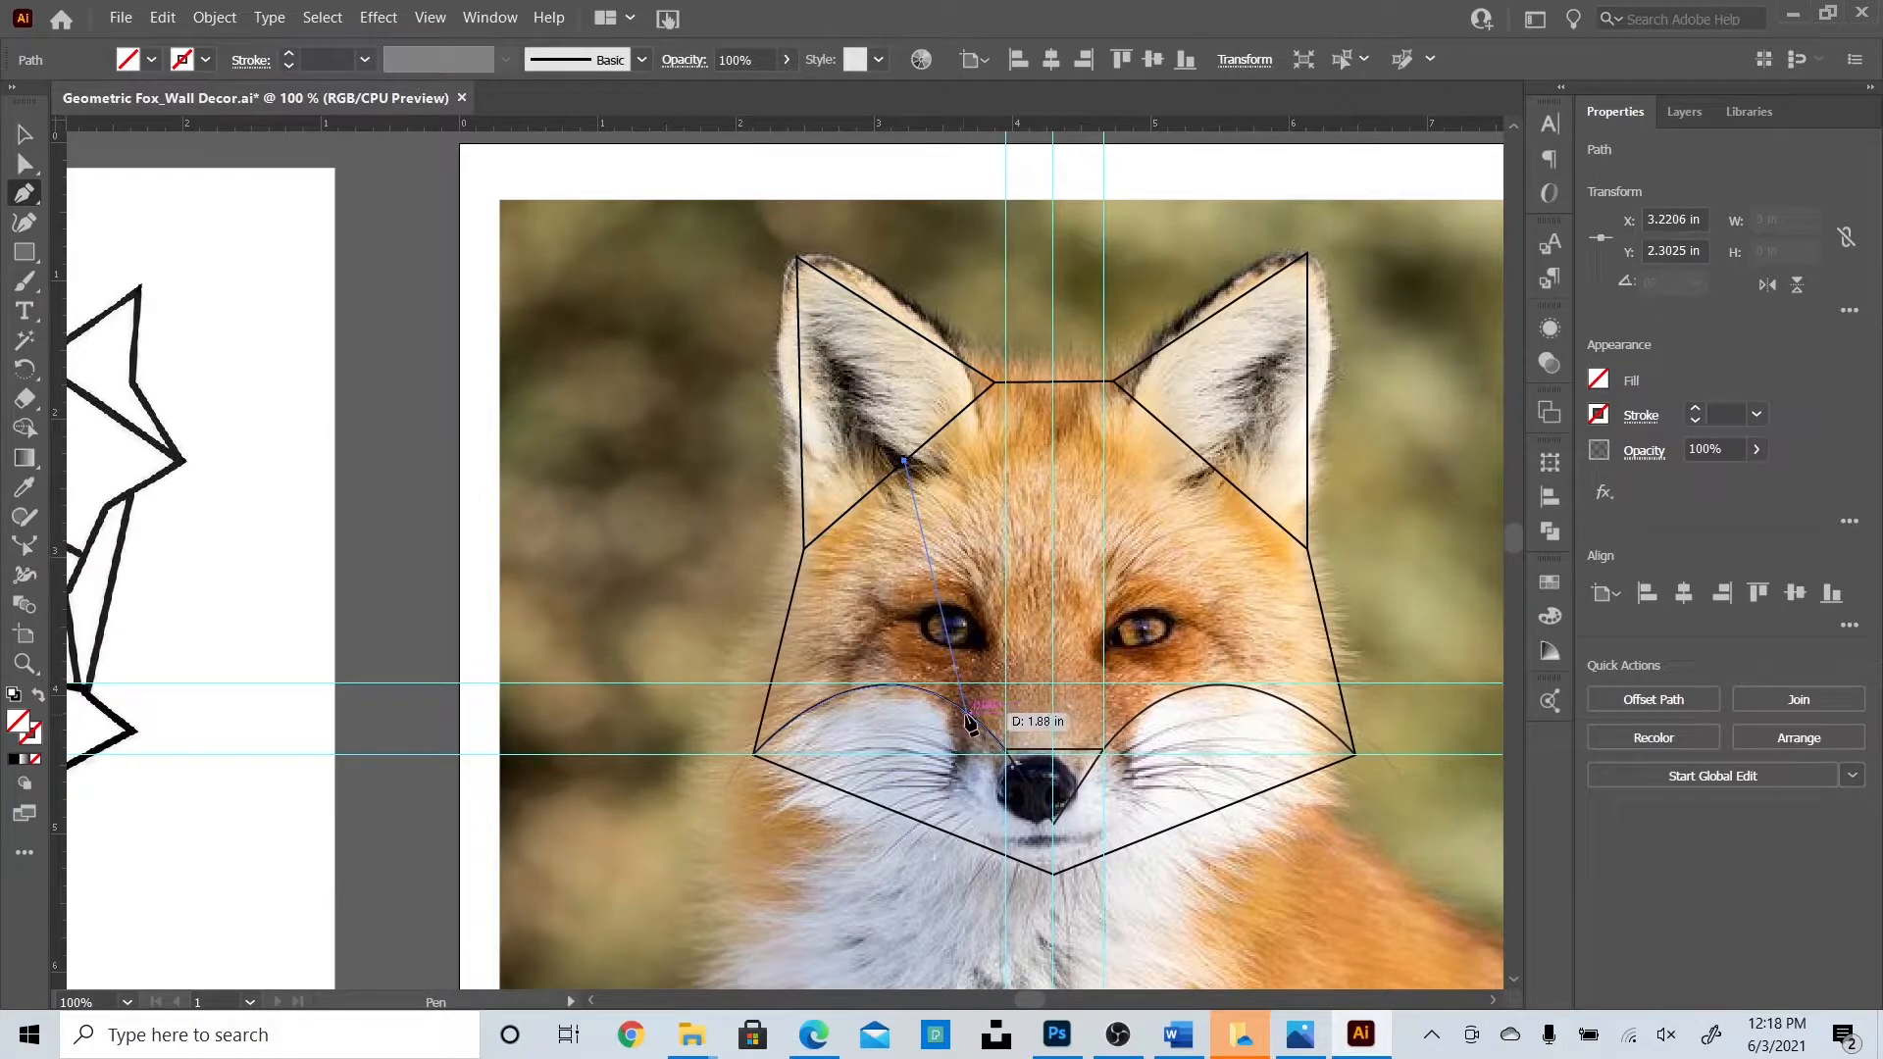
drag(849, 882, 849, 882)
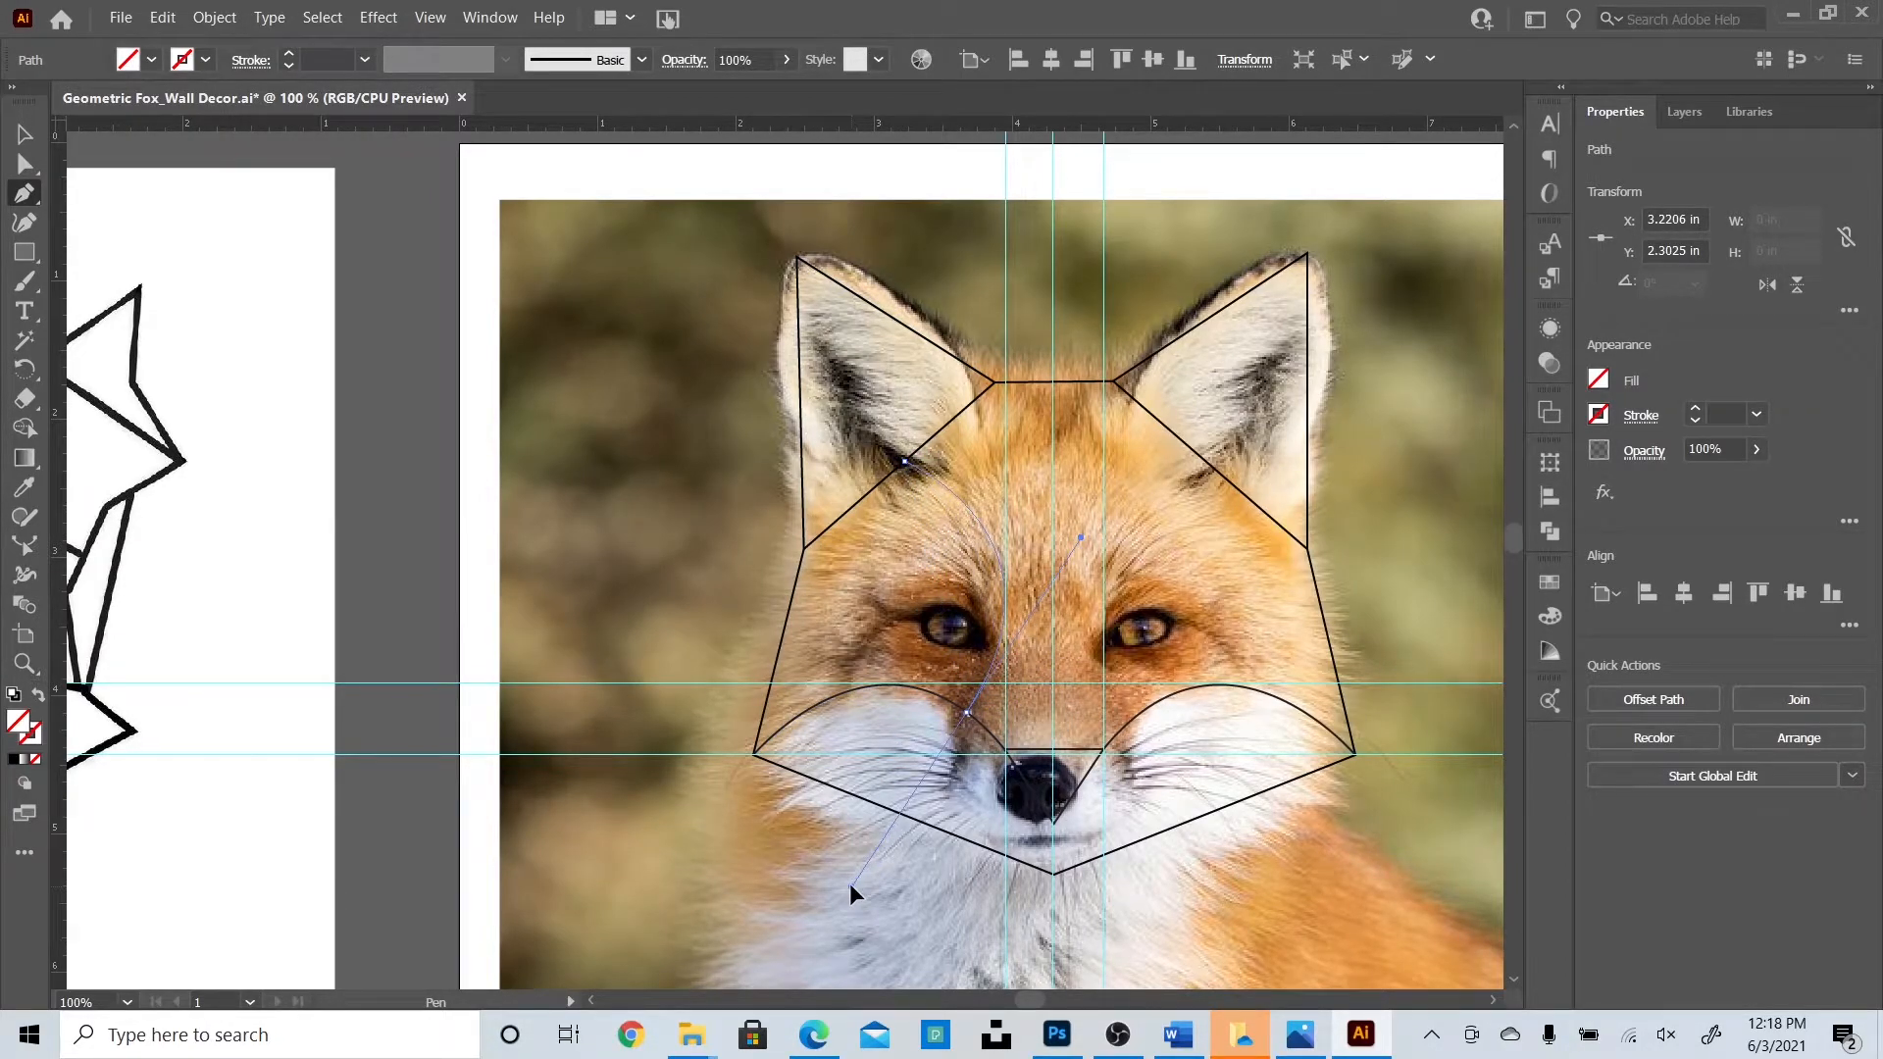
key(v)
click(1606, 422)
click(1388, 504)
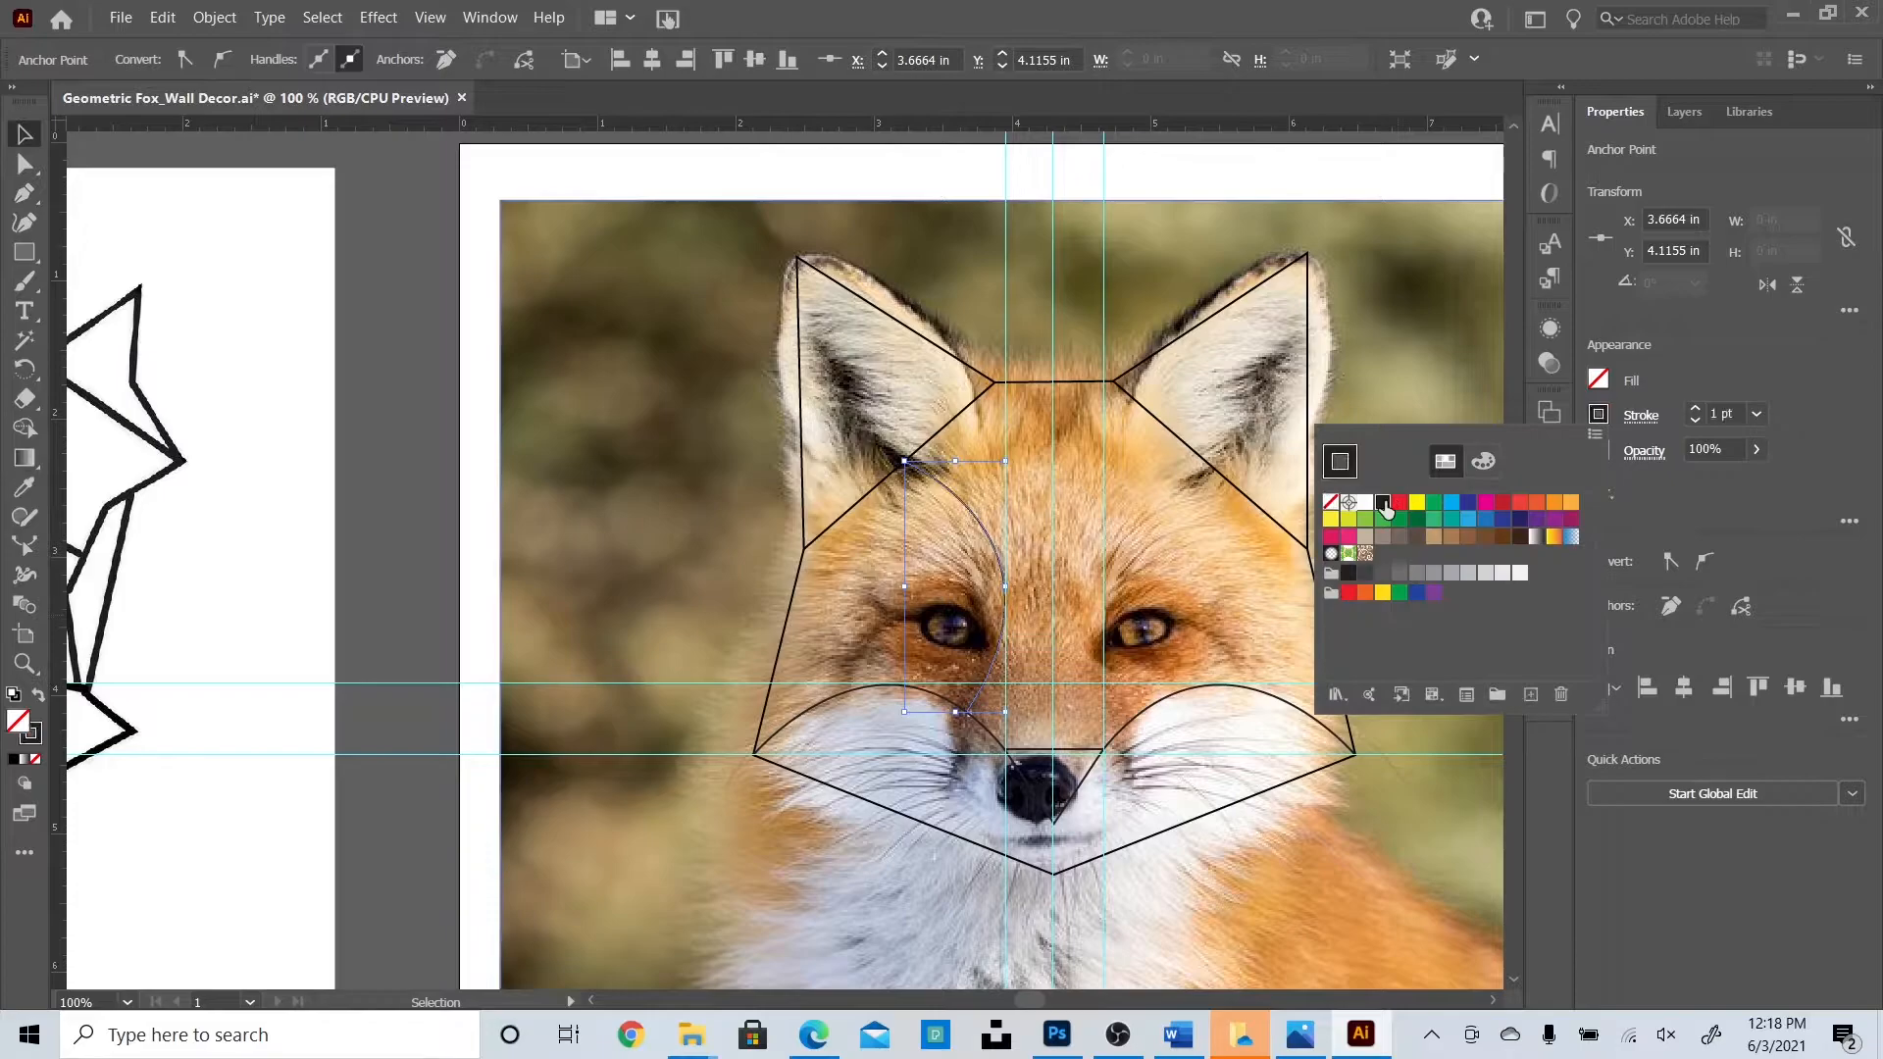
click(441, 445)
click(608, 324)
Fade the fox photo to 50% opacity.
text(5)
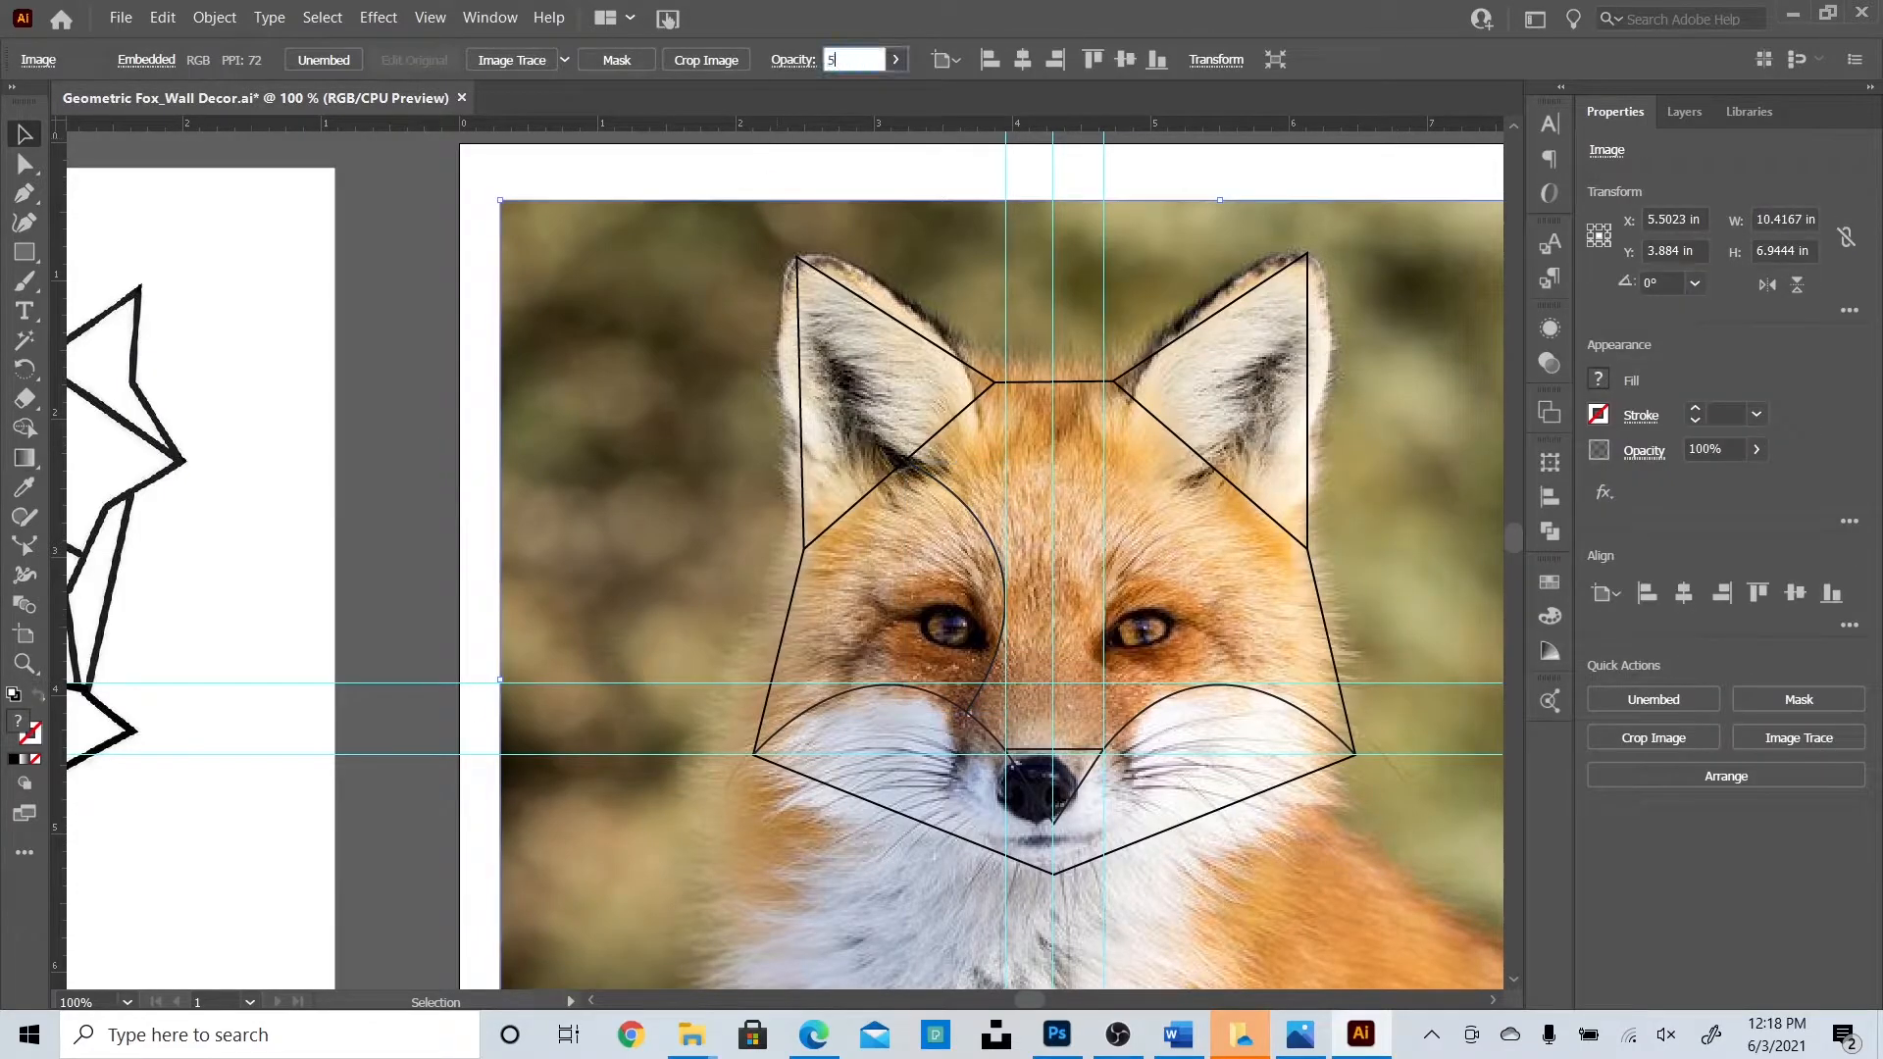
text(0)
key(Return)
click(391, 403)
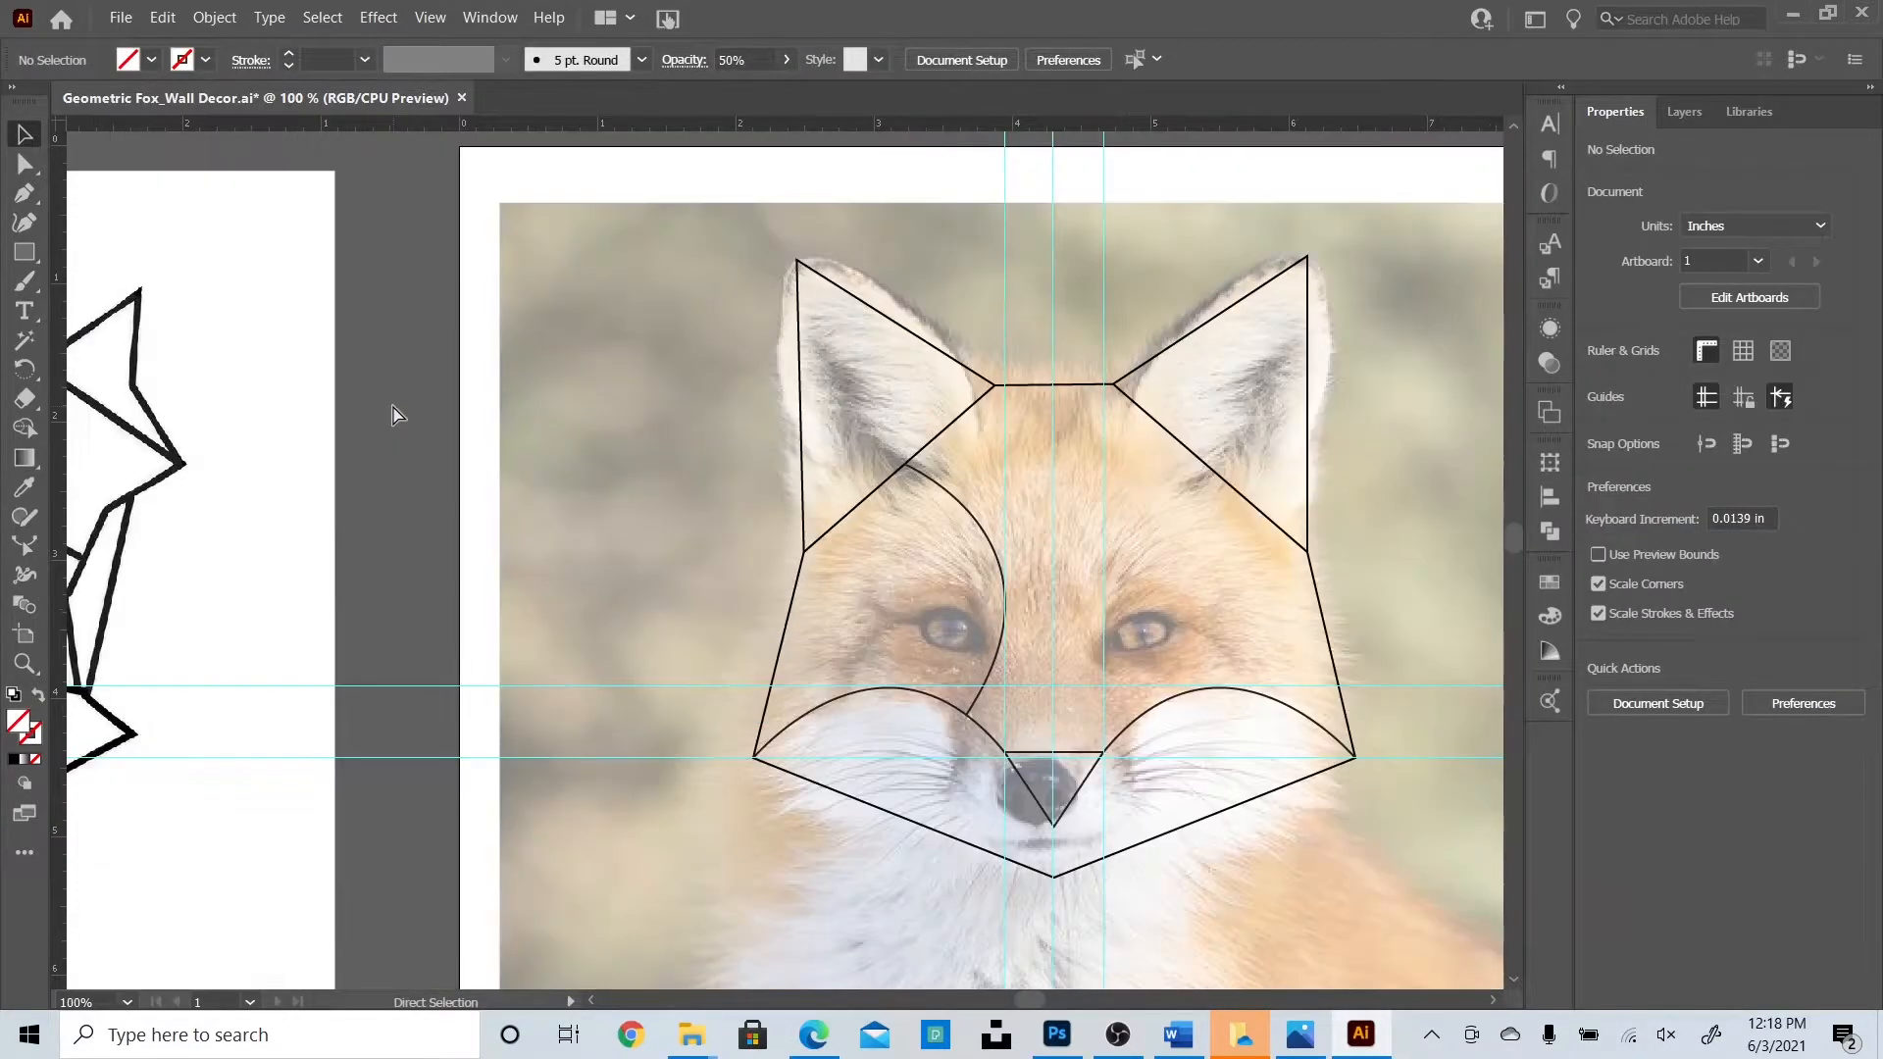
click(981, 522)
Copy the left eye curve, reflect it vertically, and place it at the right eye.
click(993, 528)
key(ctrl+c)
key(ctrl+v)
click(213, 18)
mouse_move(242, 43)
click(563, 121)
key(Return)
drag(737, 432, 1118, 541)
click(1435, 547)
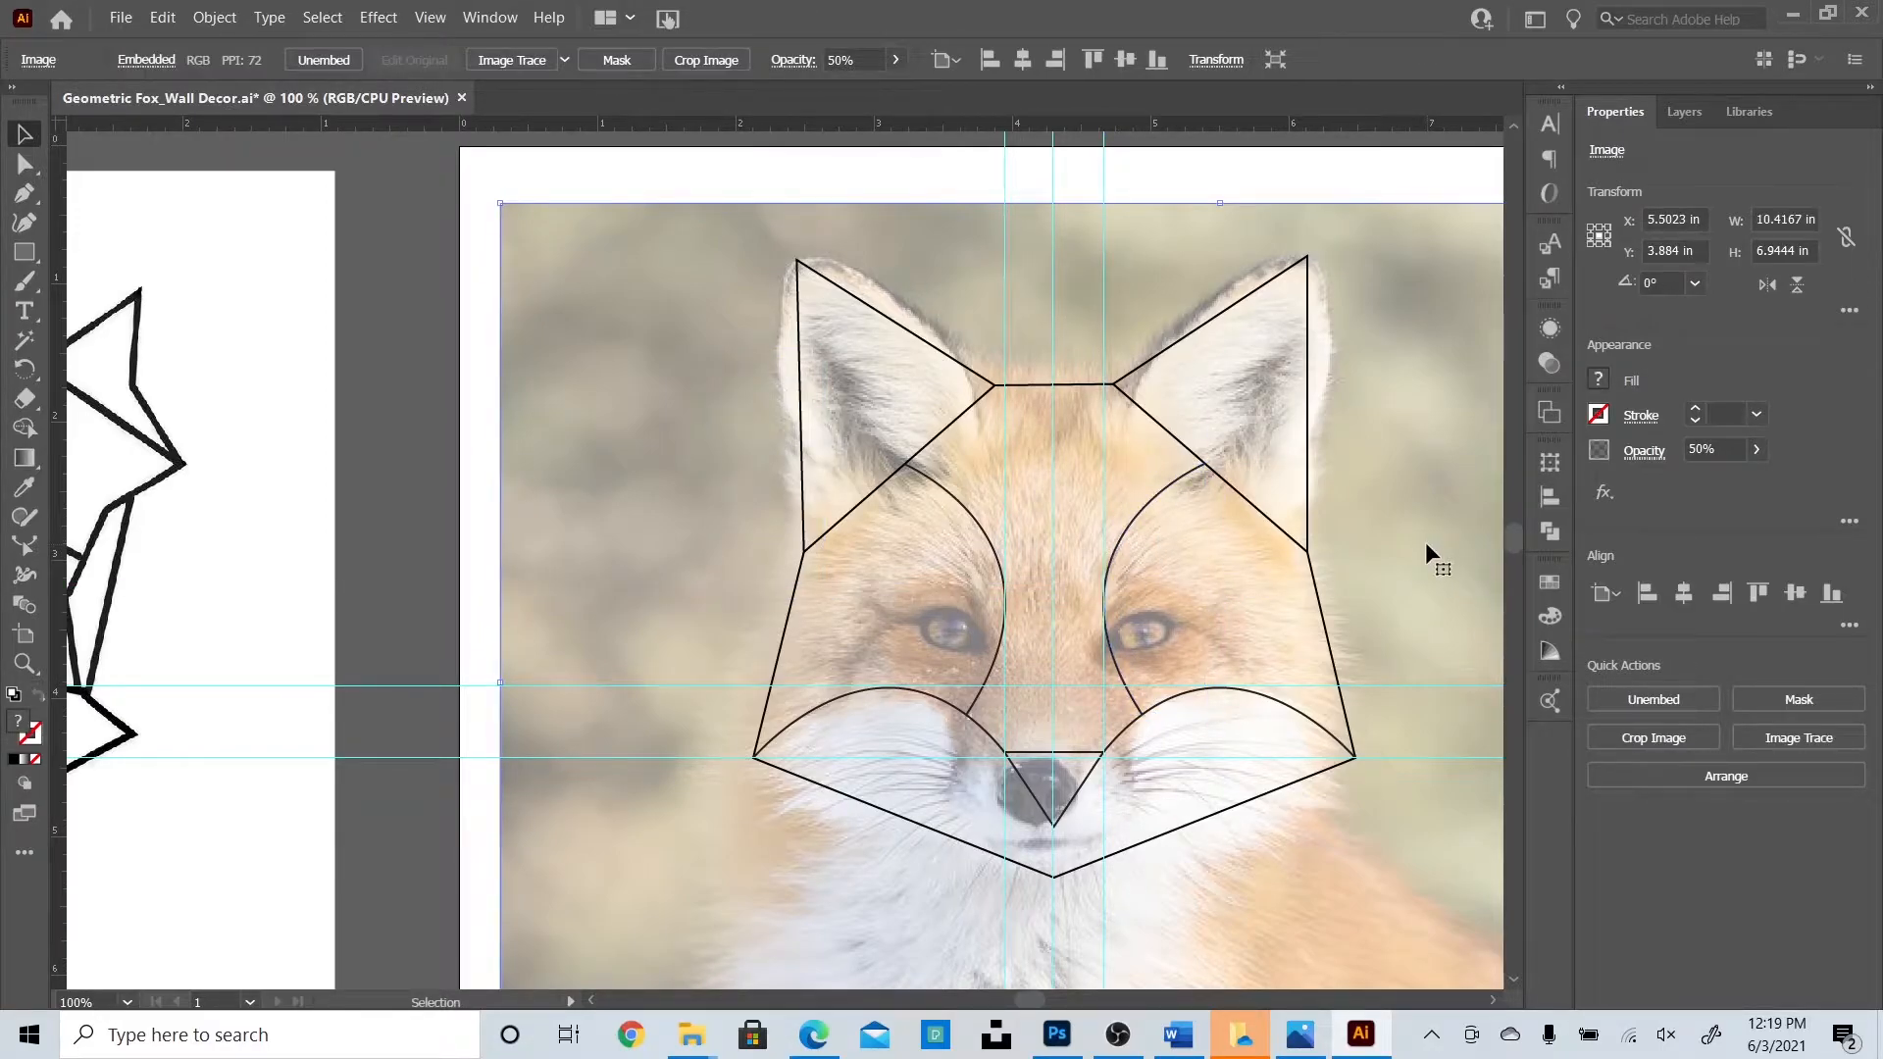
click(422, 528)
scroll(456, 574, down, 2)
Draw a black-stroked chest triangle below the left jaw.
key(ctrl+minus)
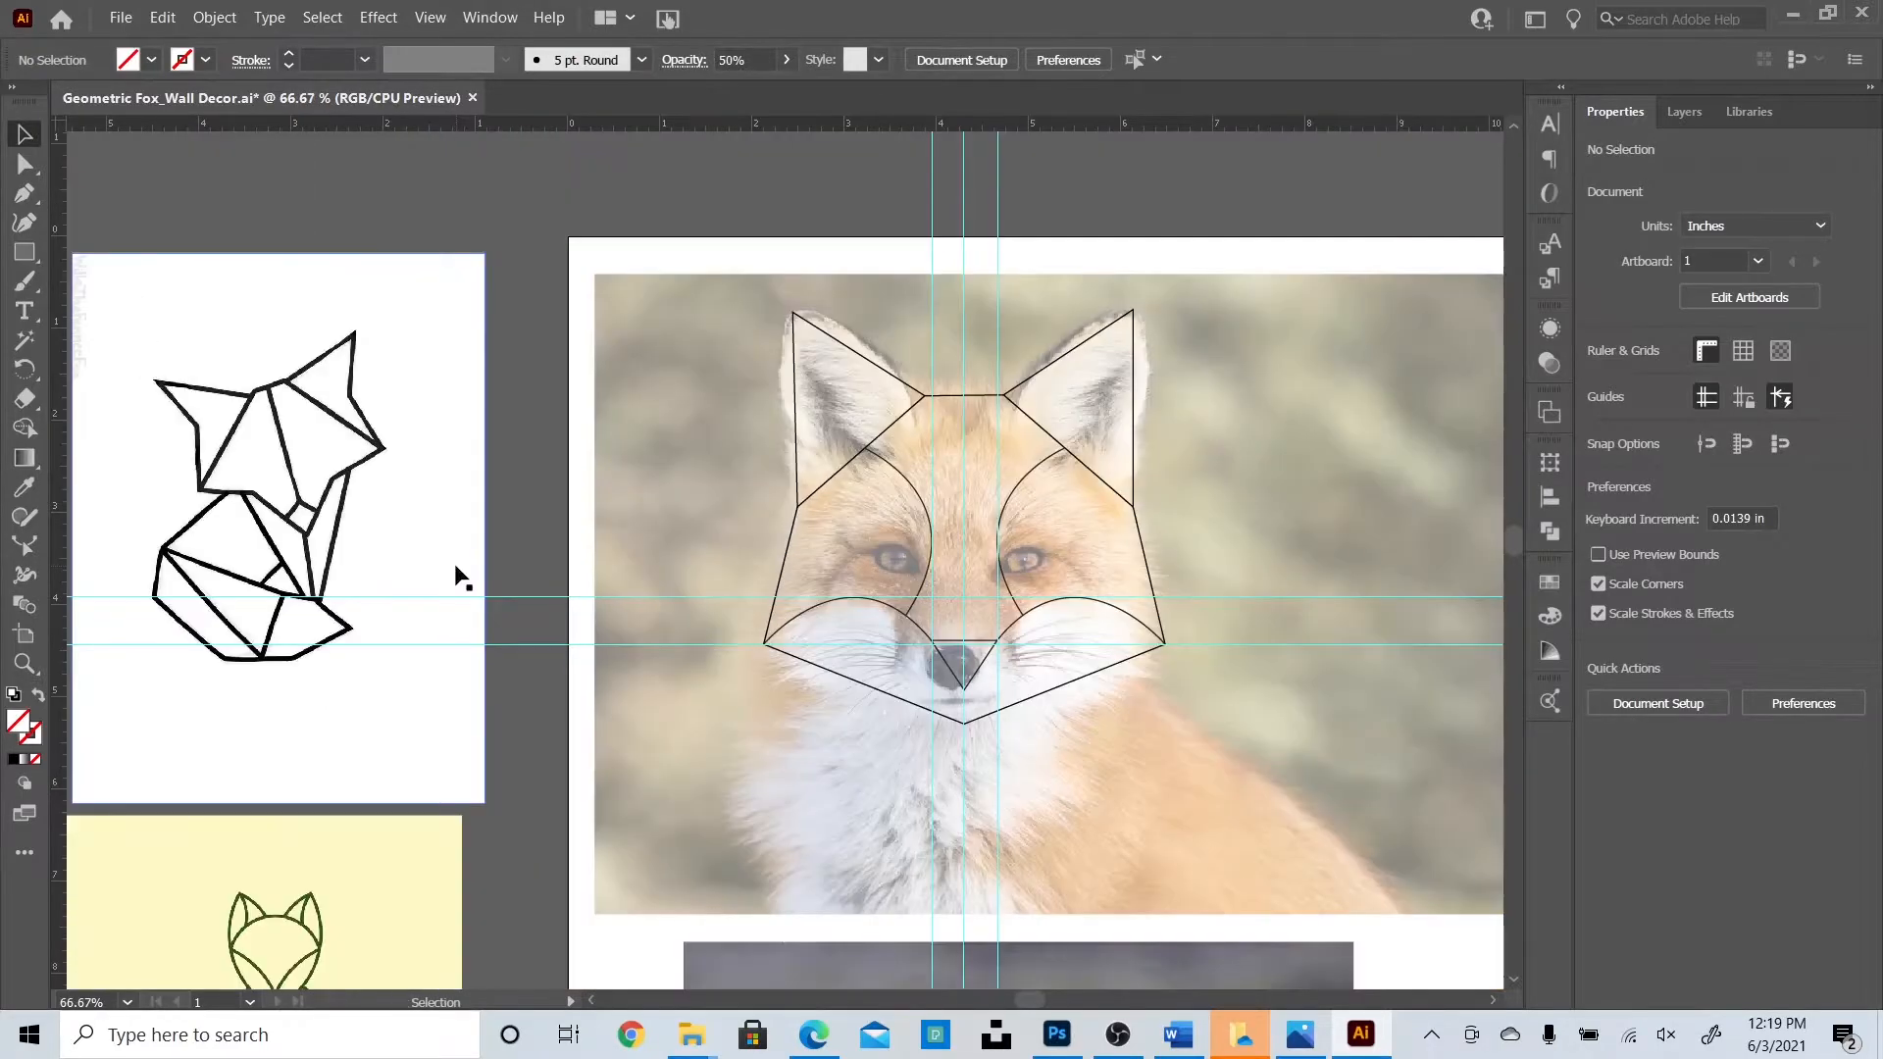
key(p)
click(820, 526)
click(754, 772)
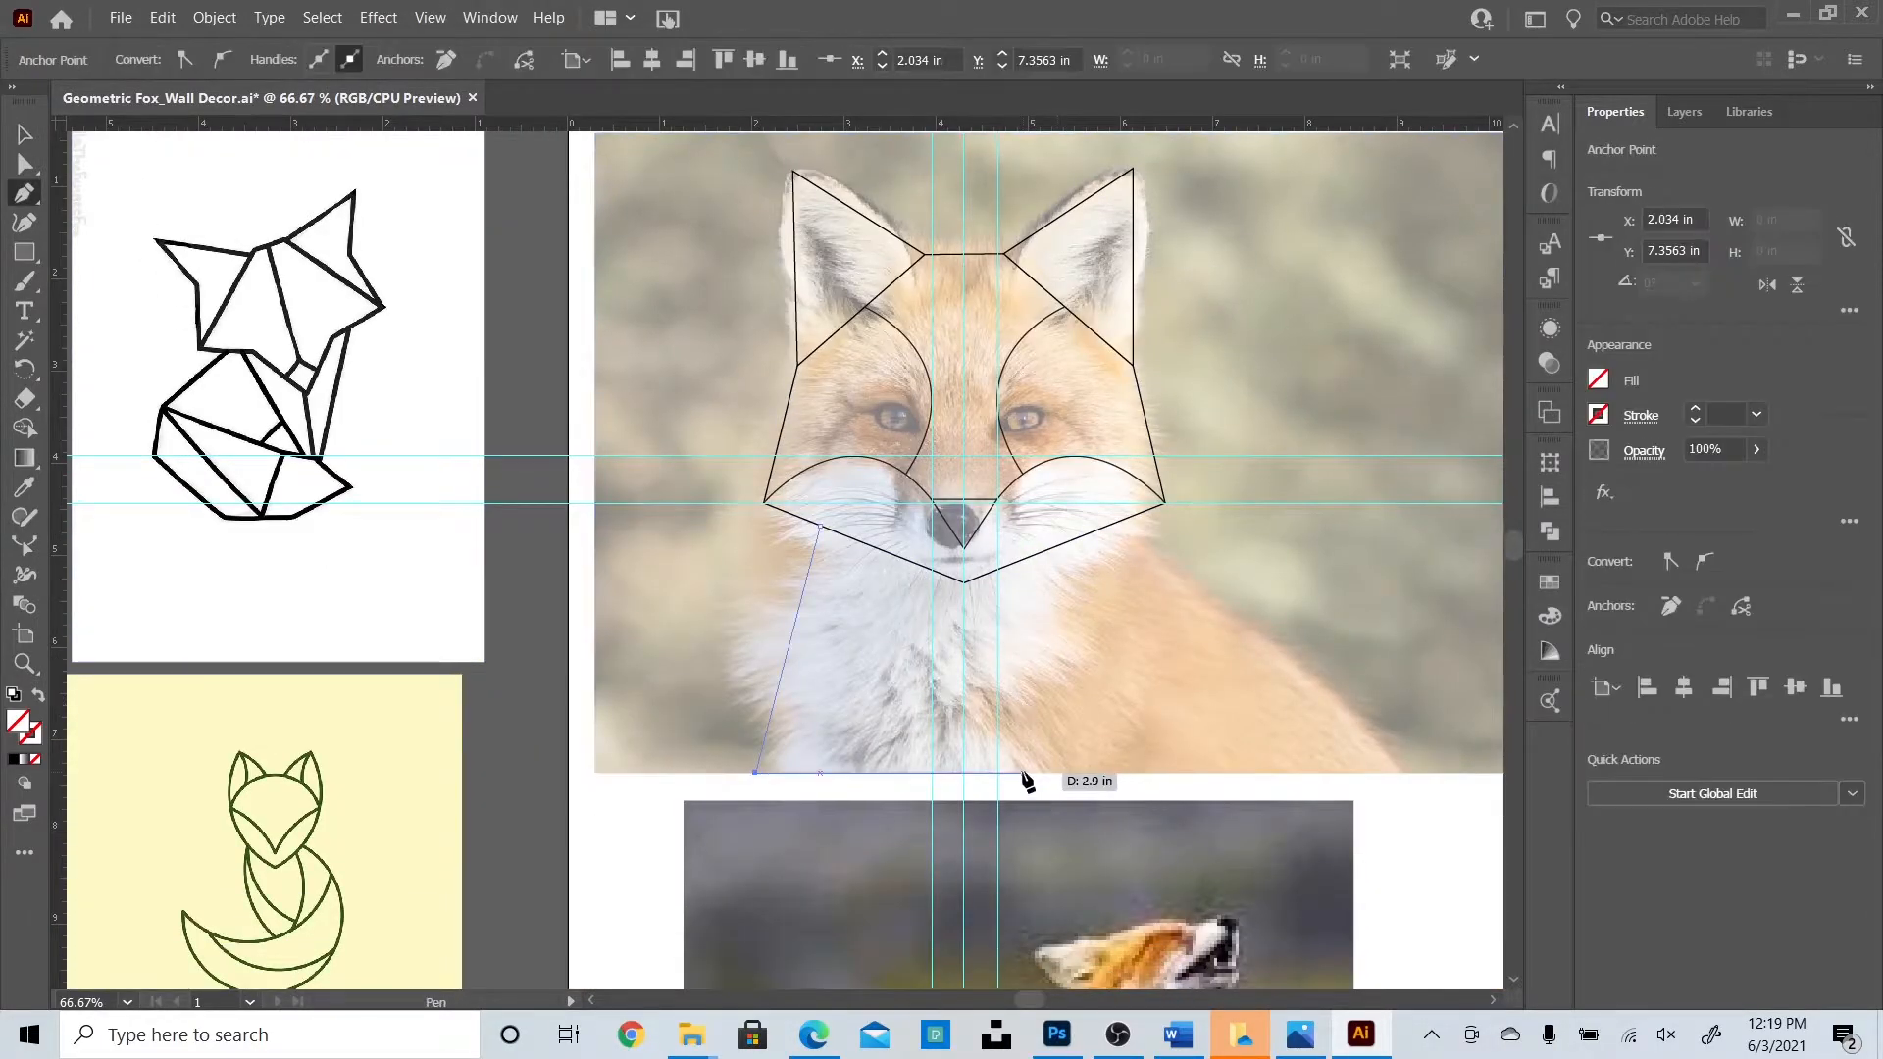
click(1022, 773)
click(819, 526)
key(v)
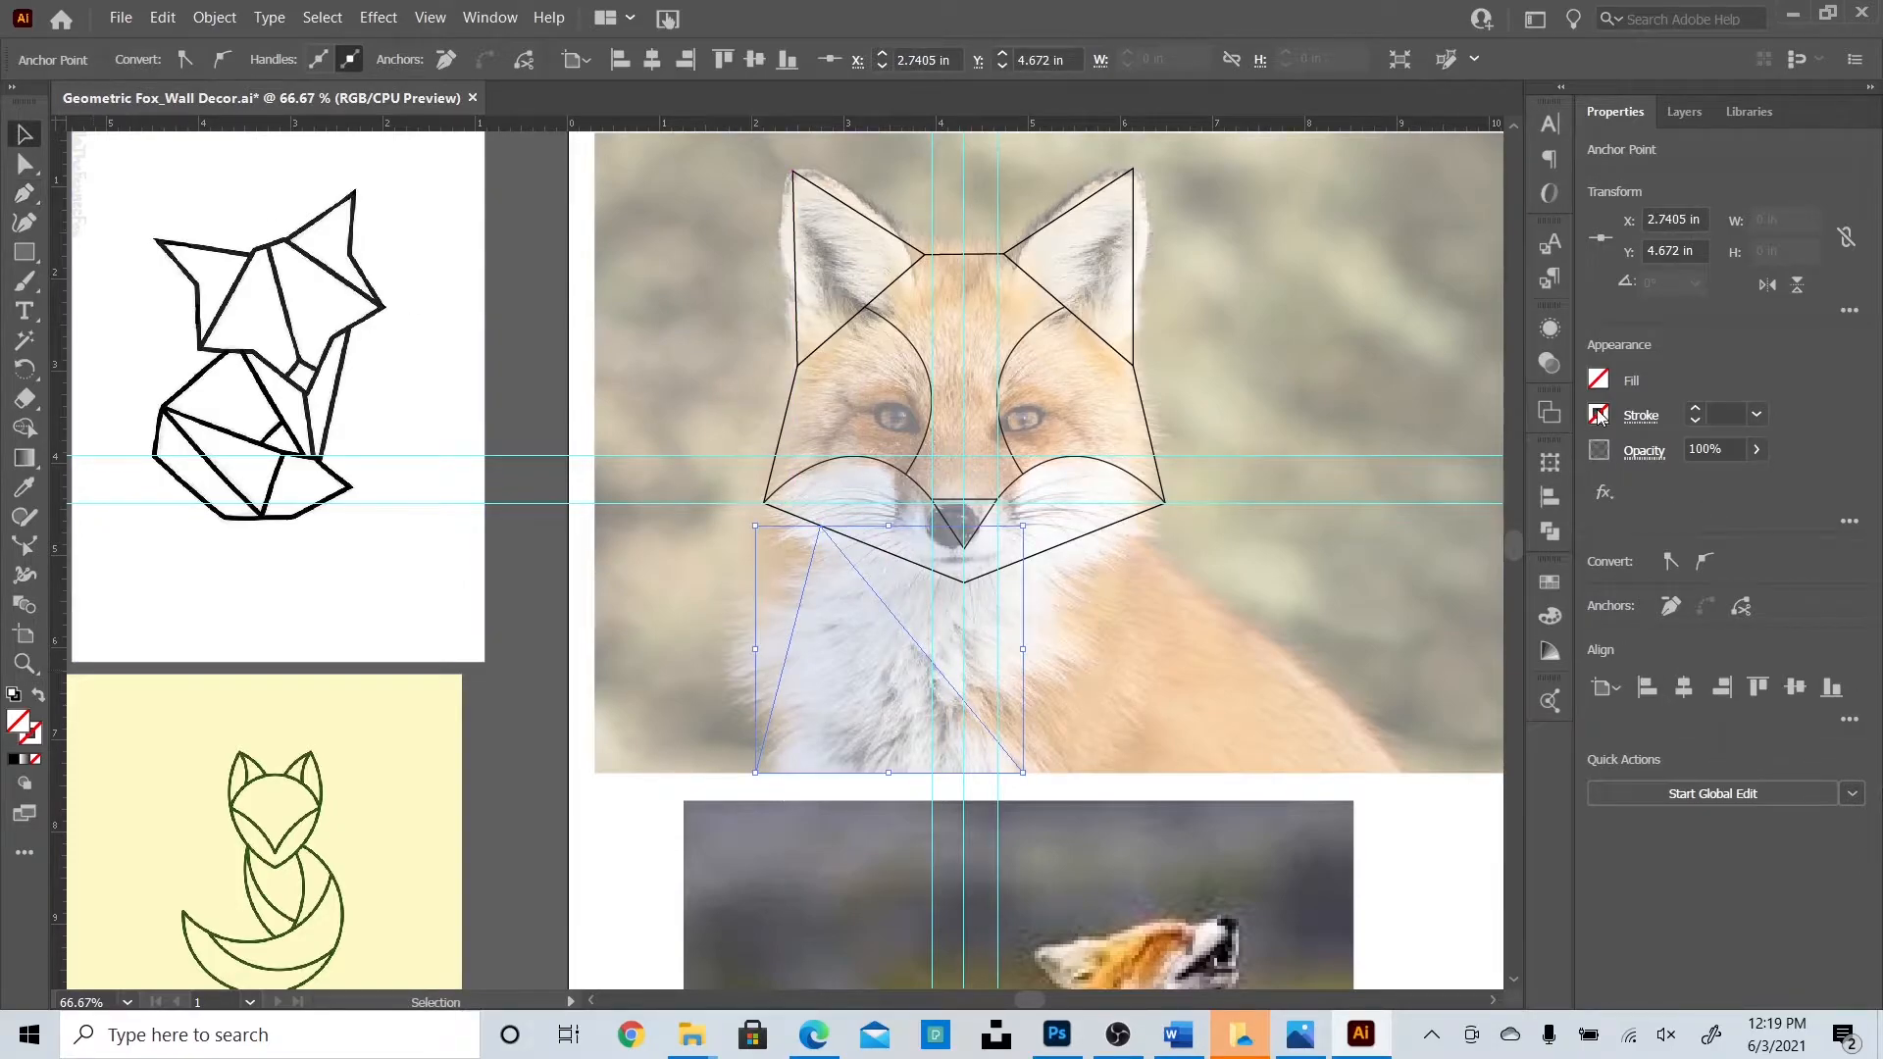
click(1599, 415)
click(1359, 501)
click(512, 559)
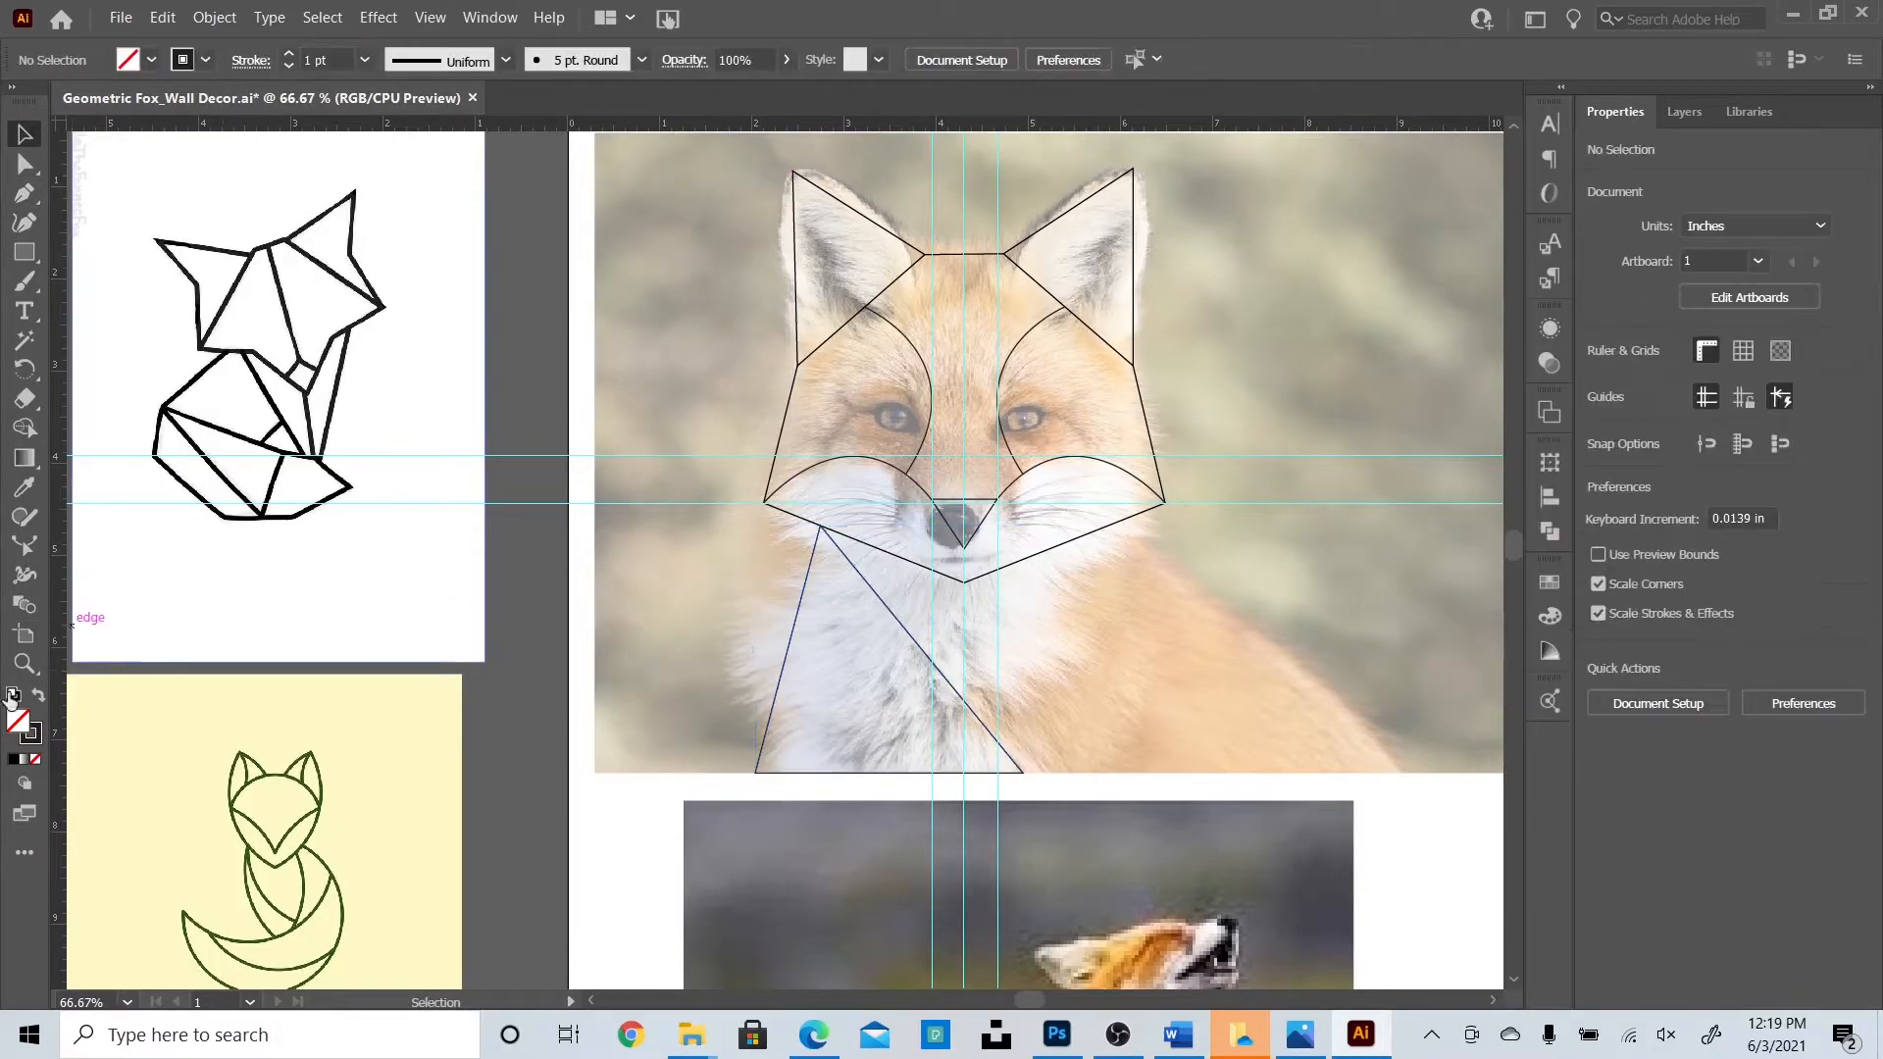
Draw a vertical chest line from the chin point down to the triangle's edge.
click(24, 193)
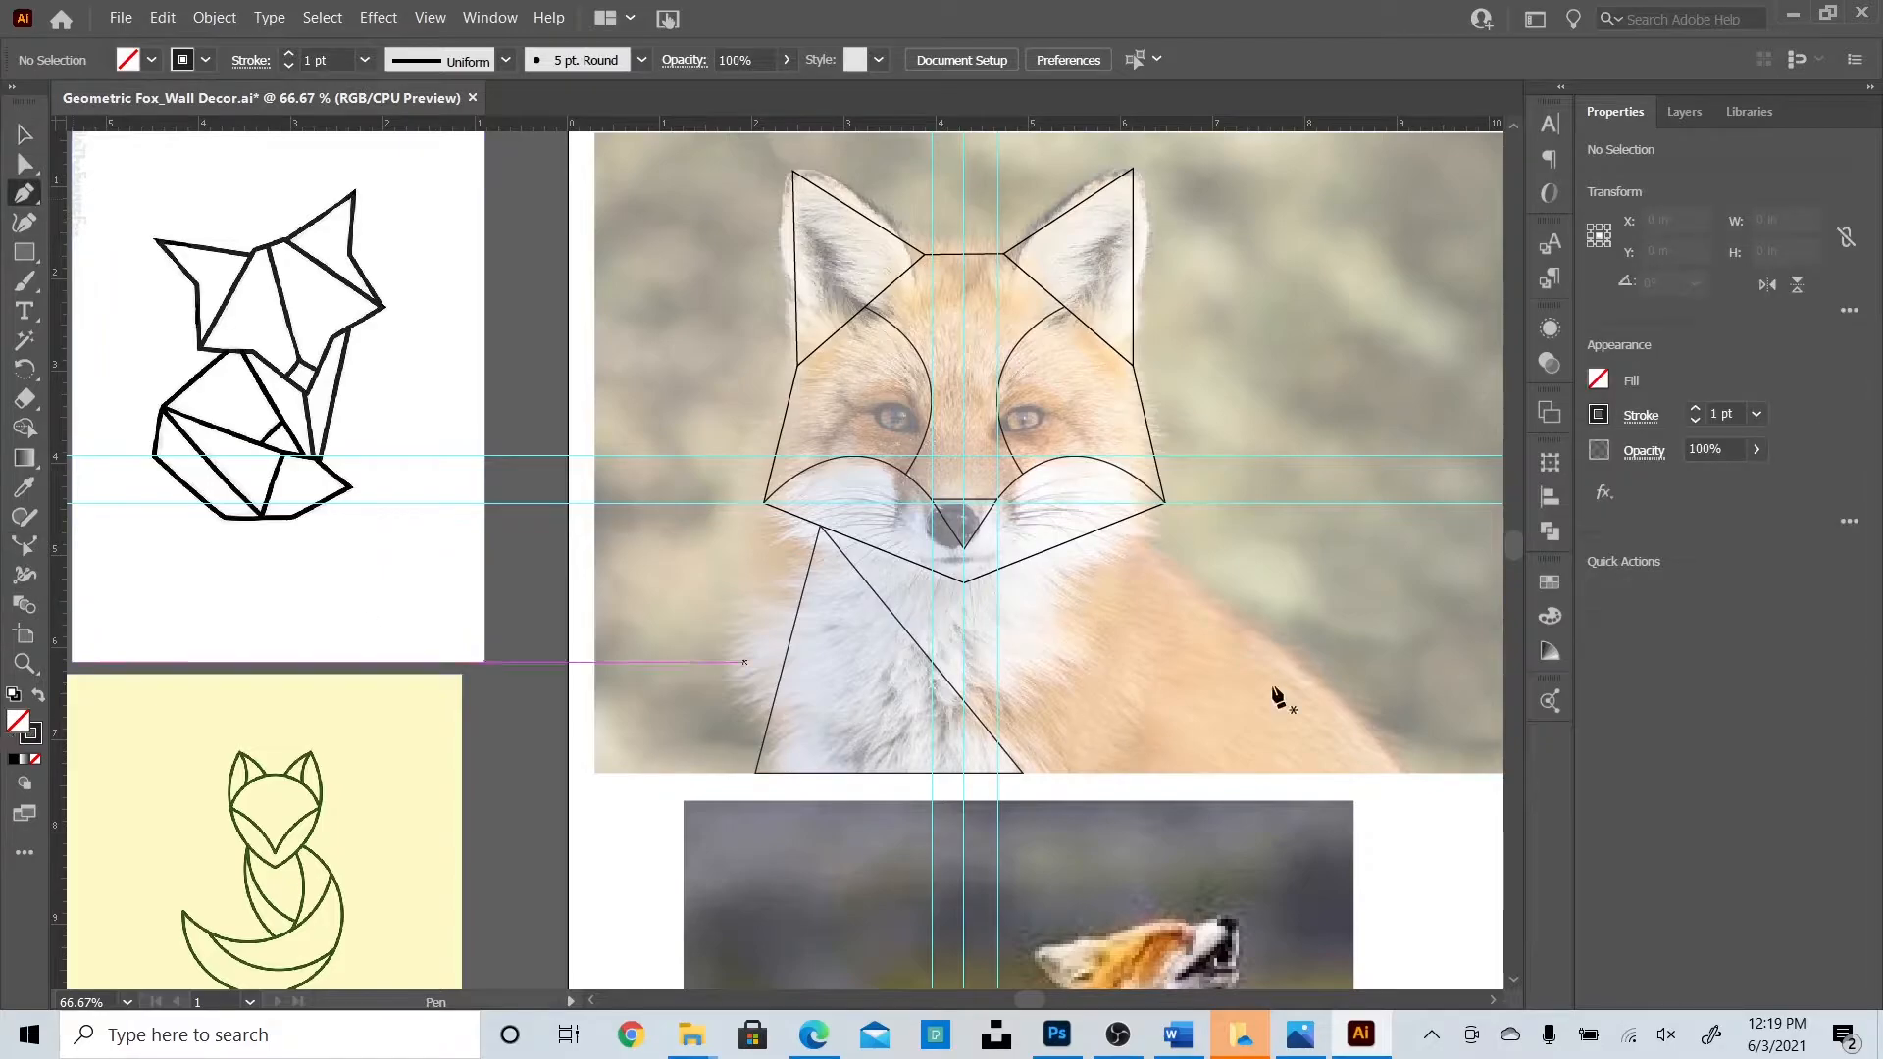
click(964, 583)
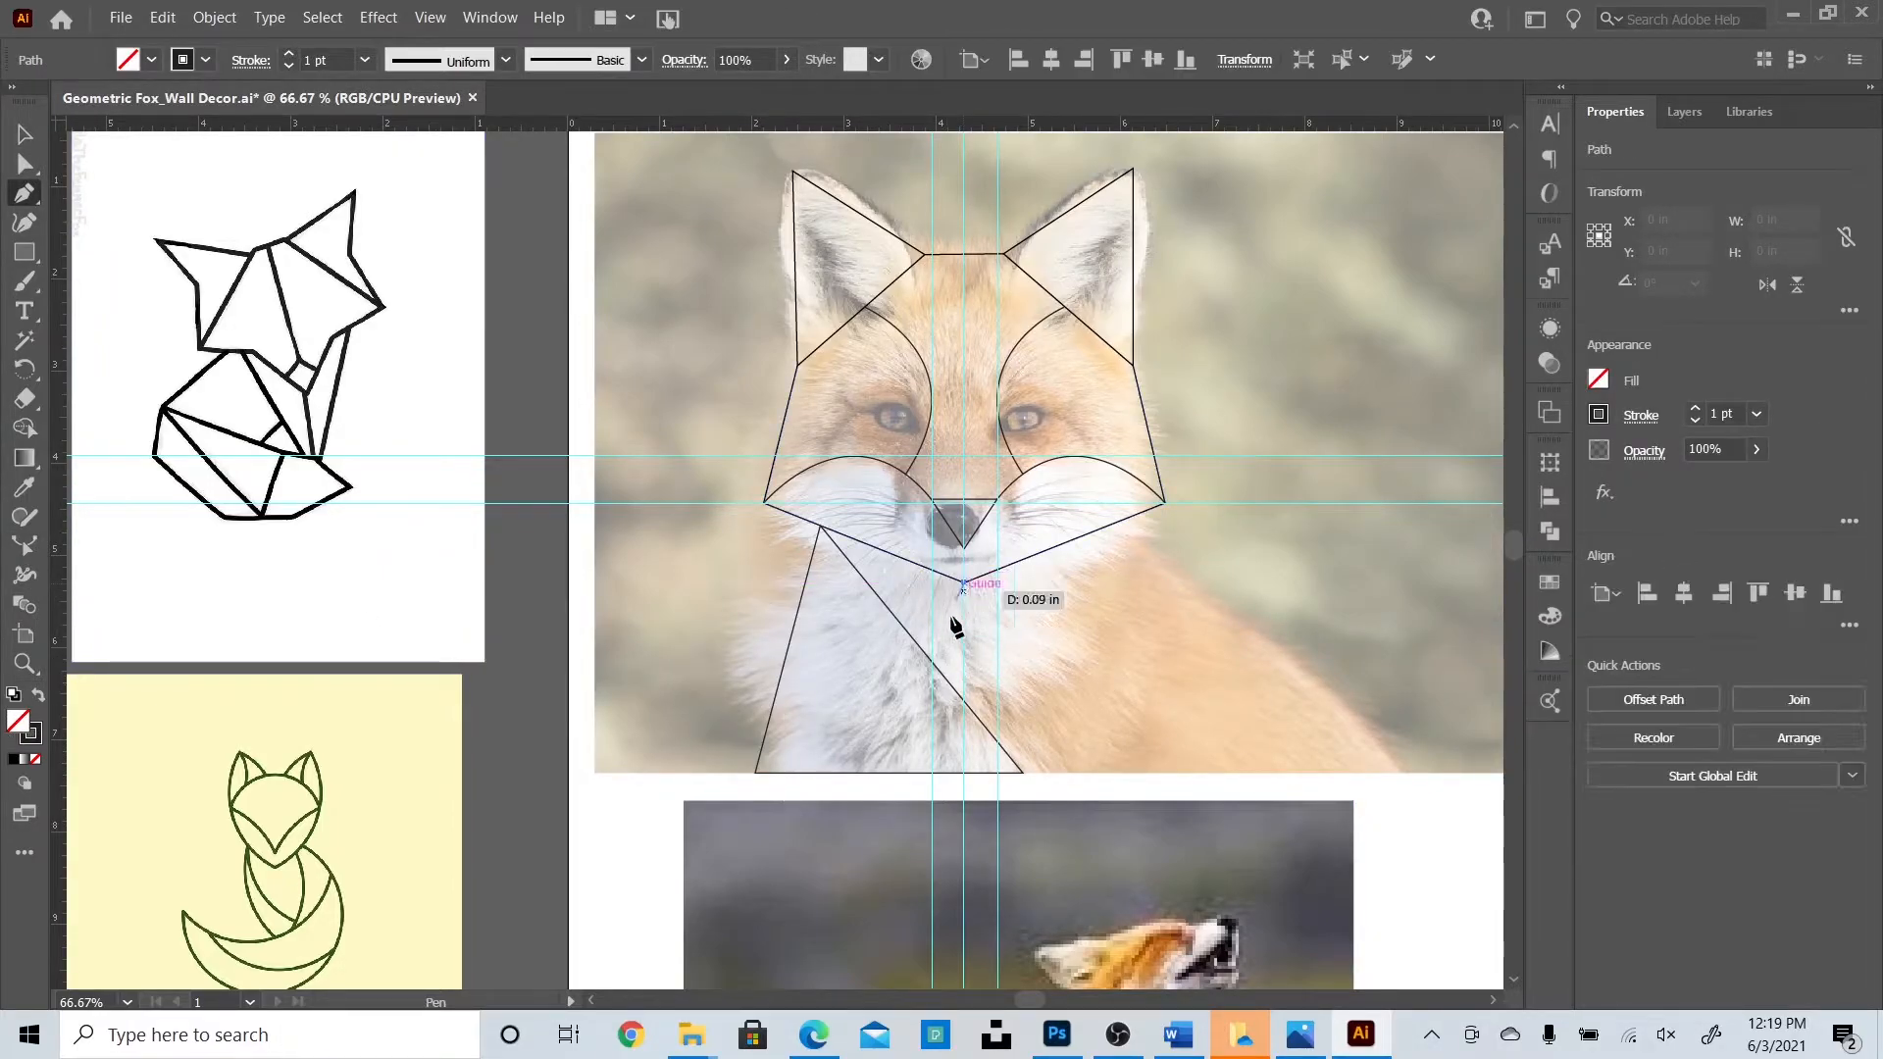
click(964, 702)
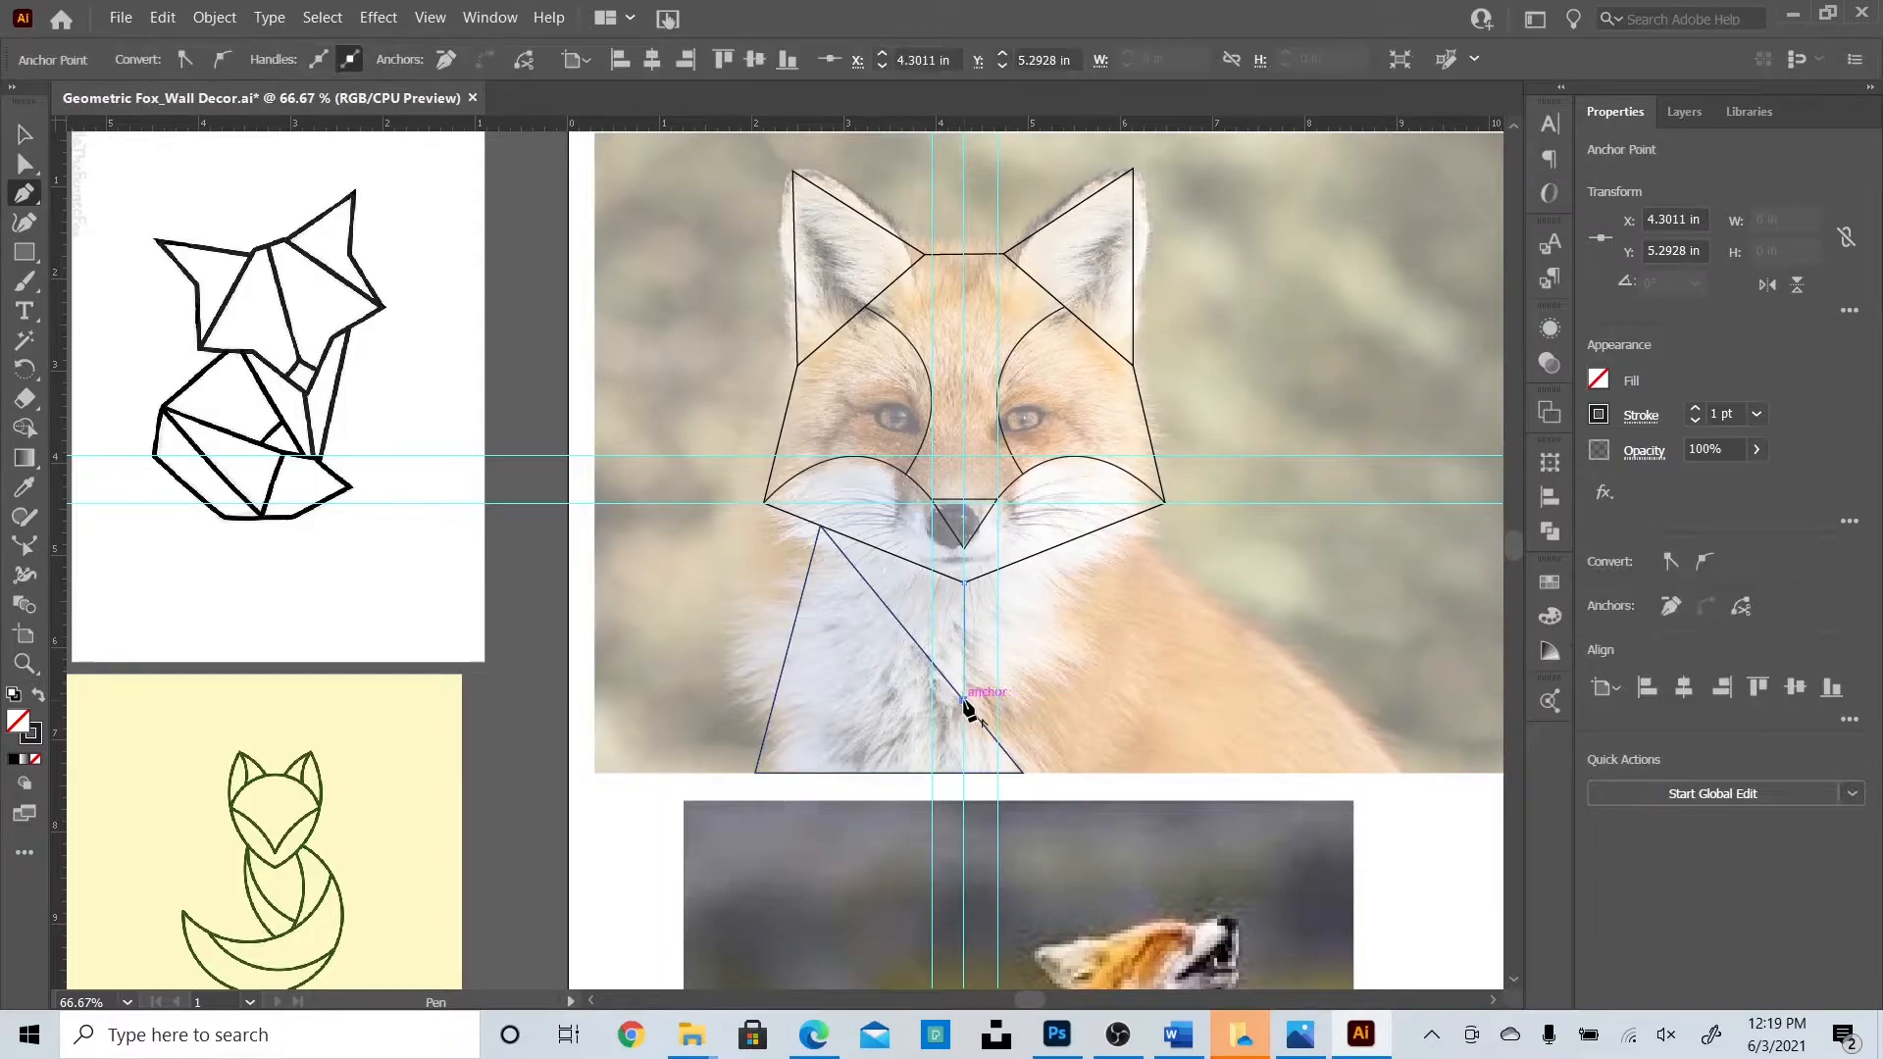
click(25, 134)
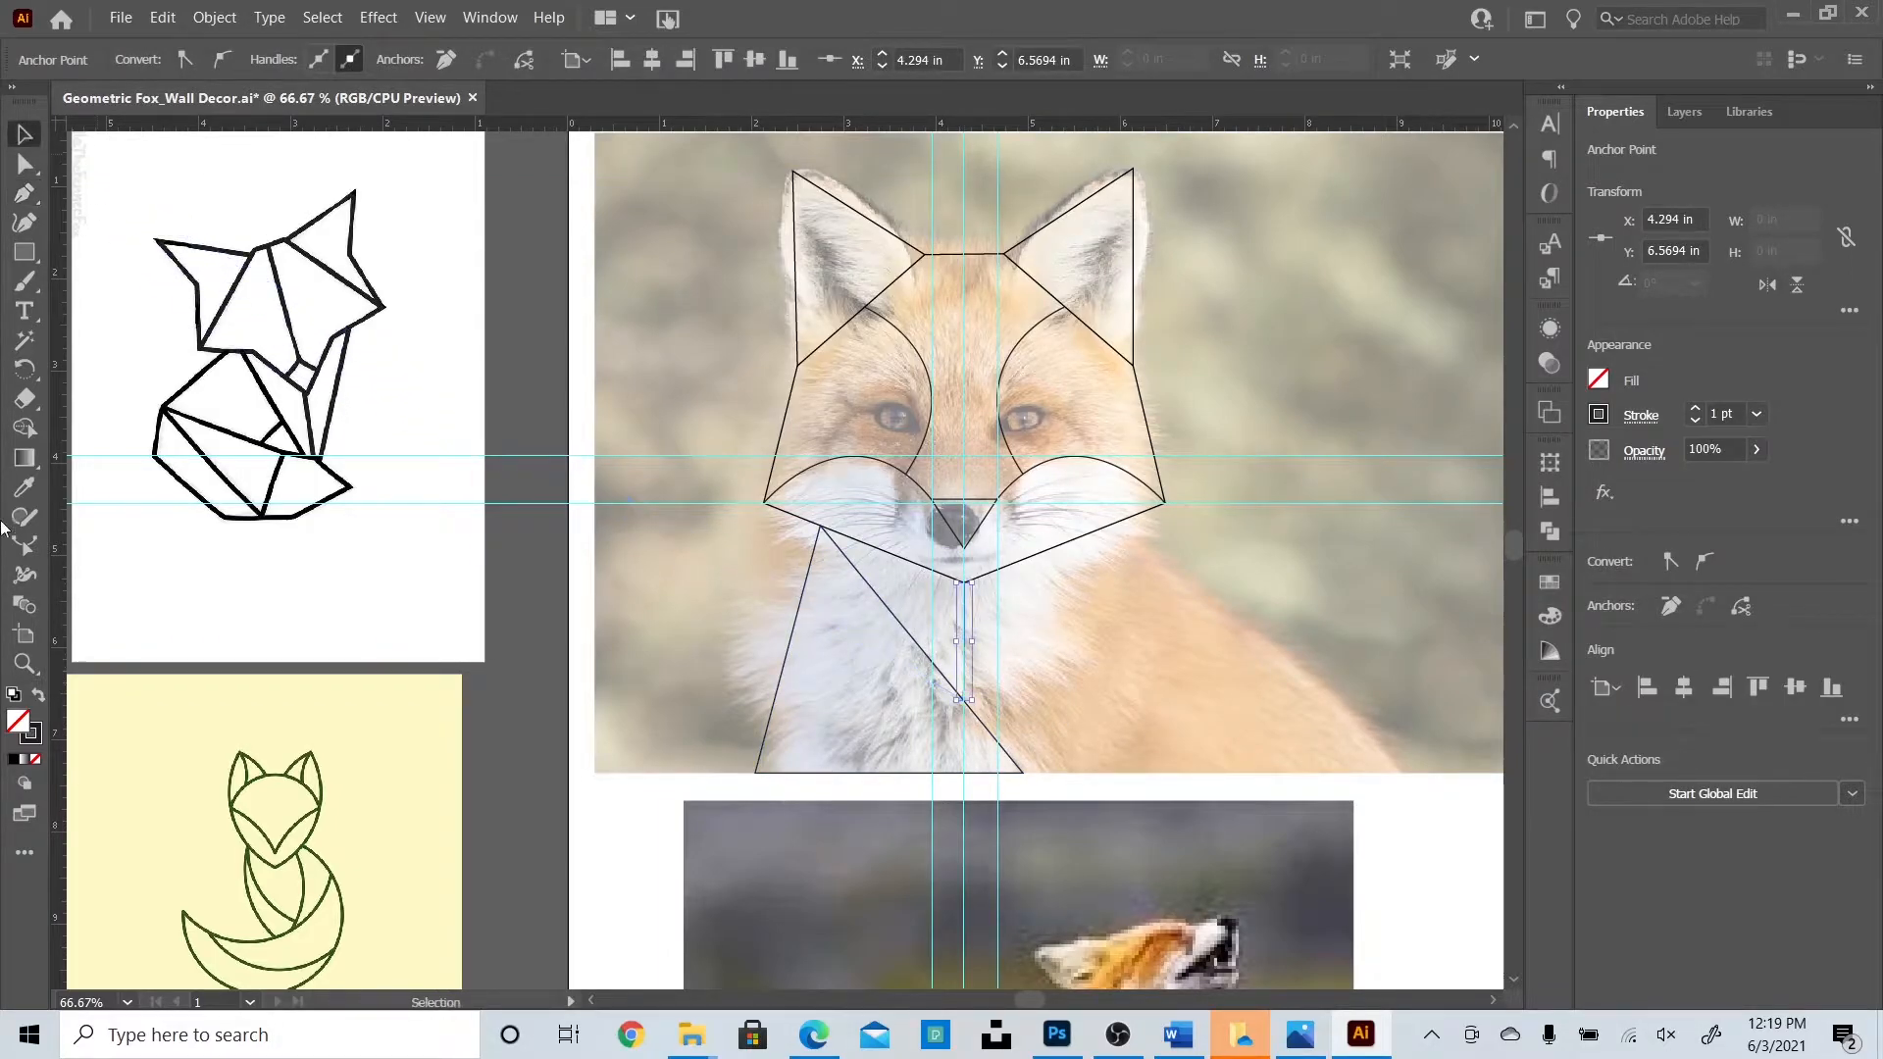
click(526, 649)
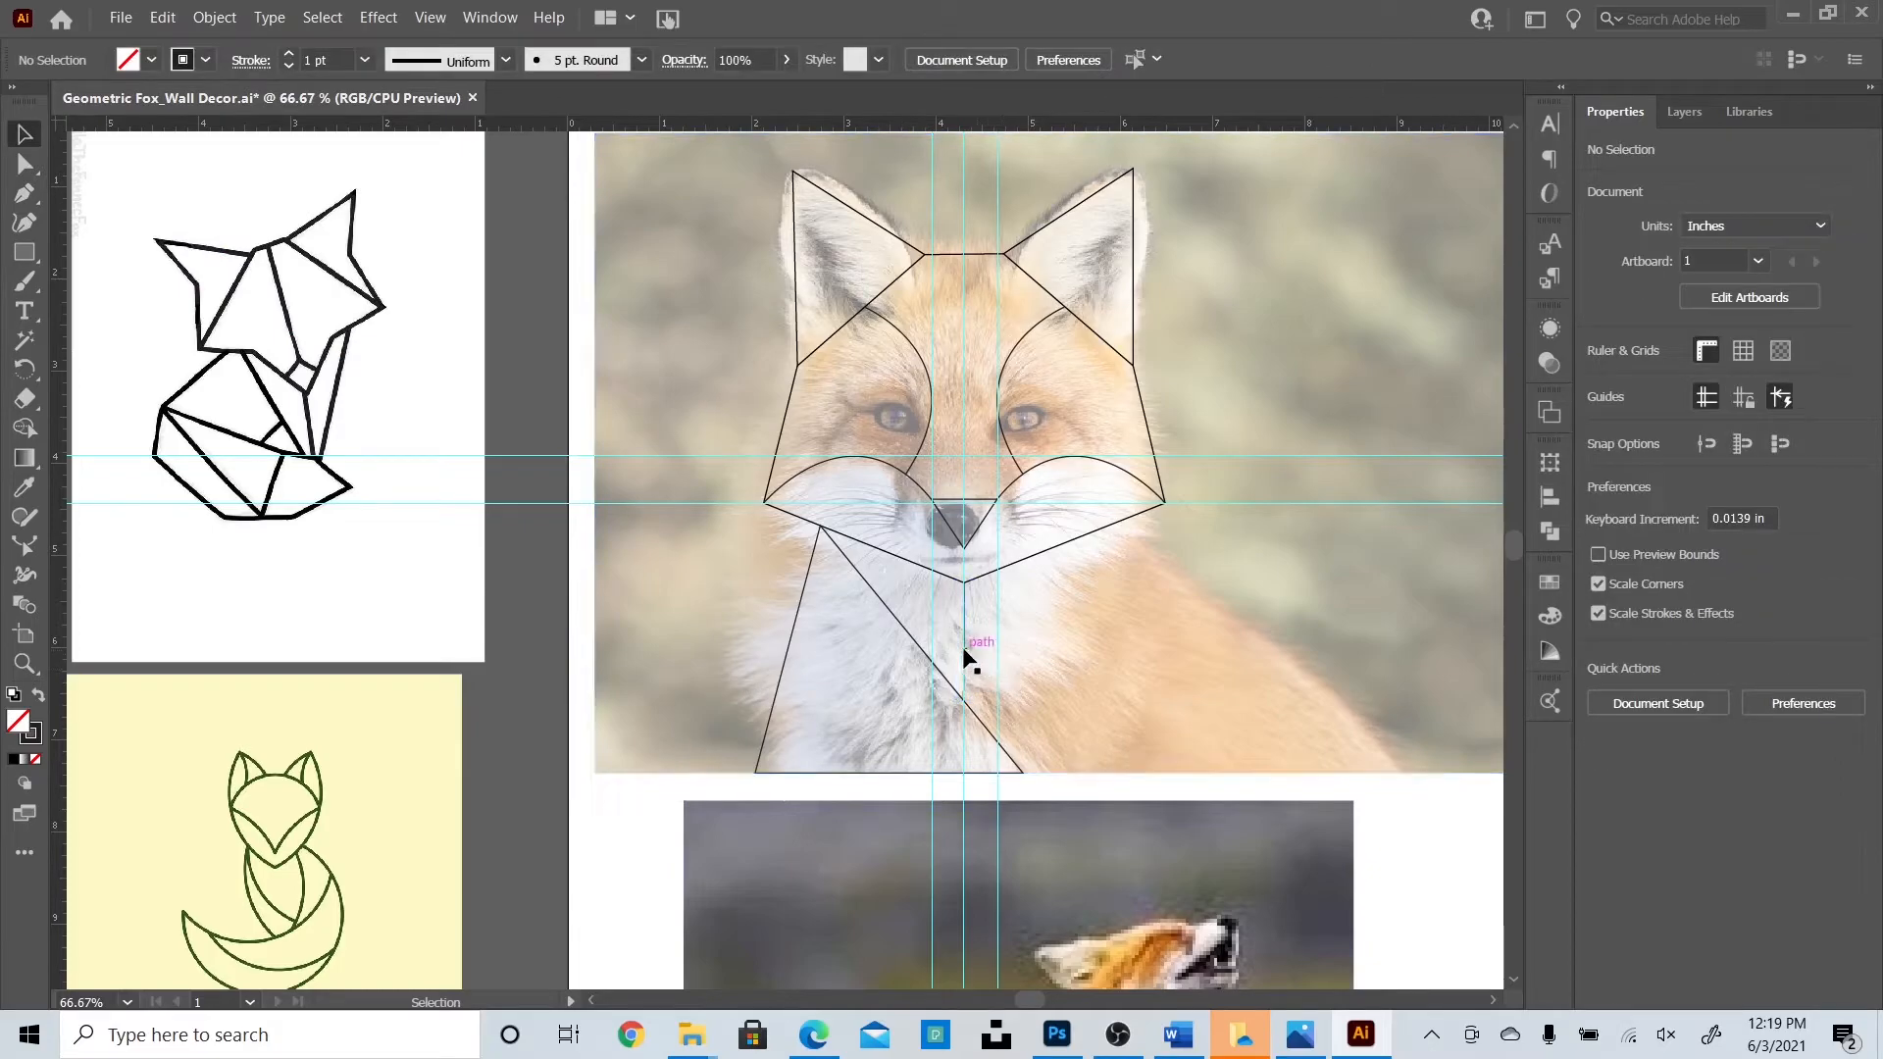
click(963, 647)
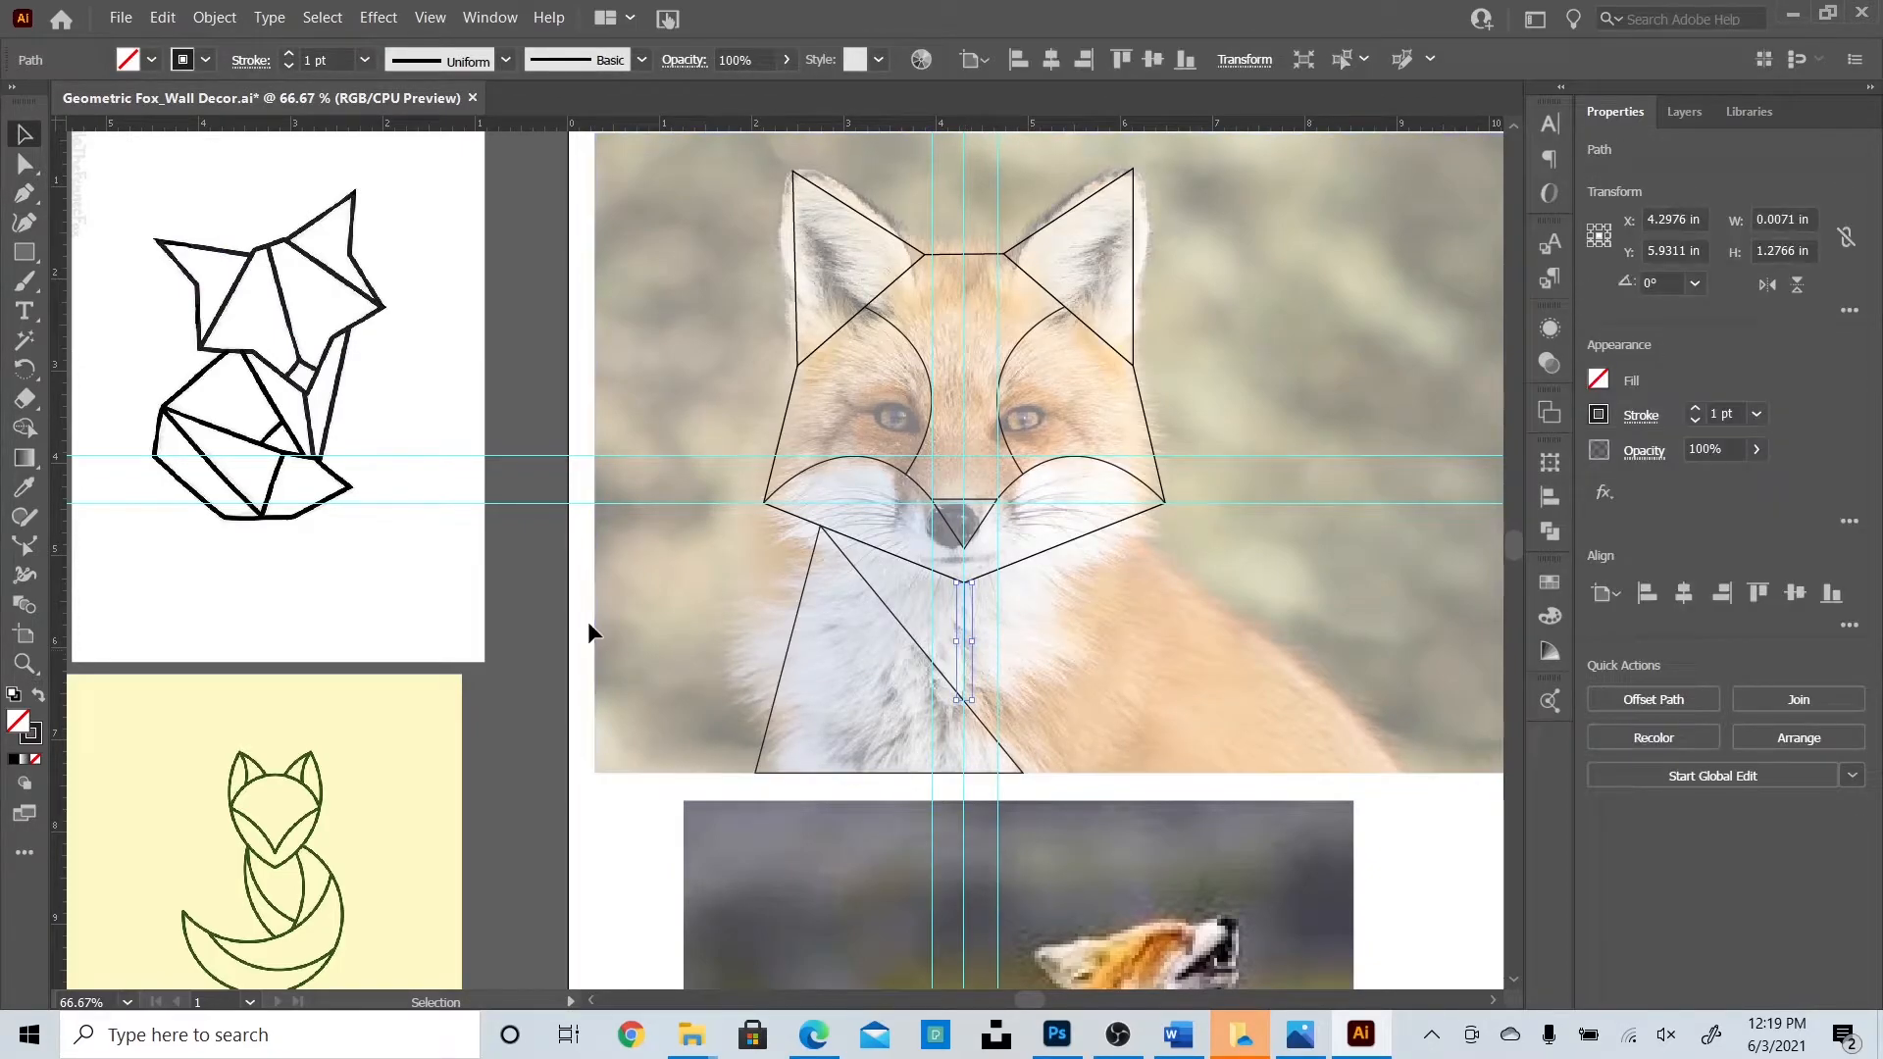
click(478, 582)
click(493, 583)
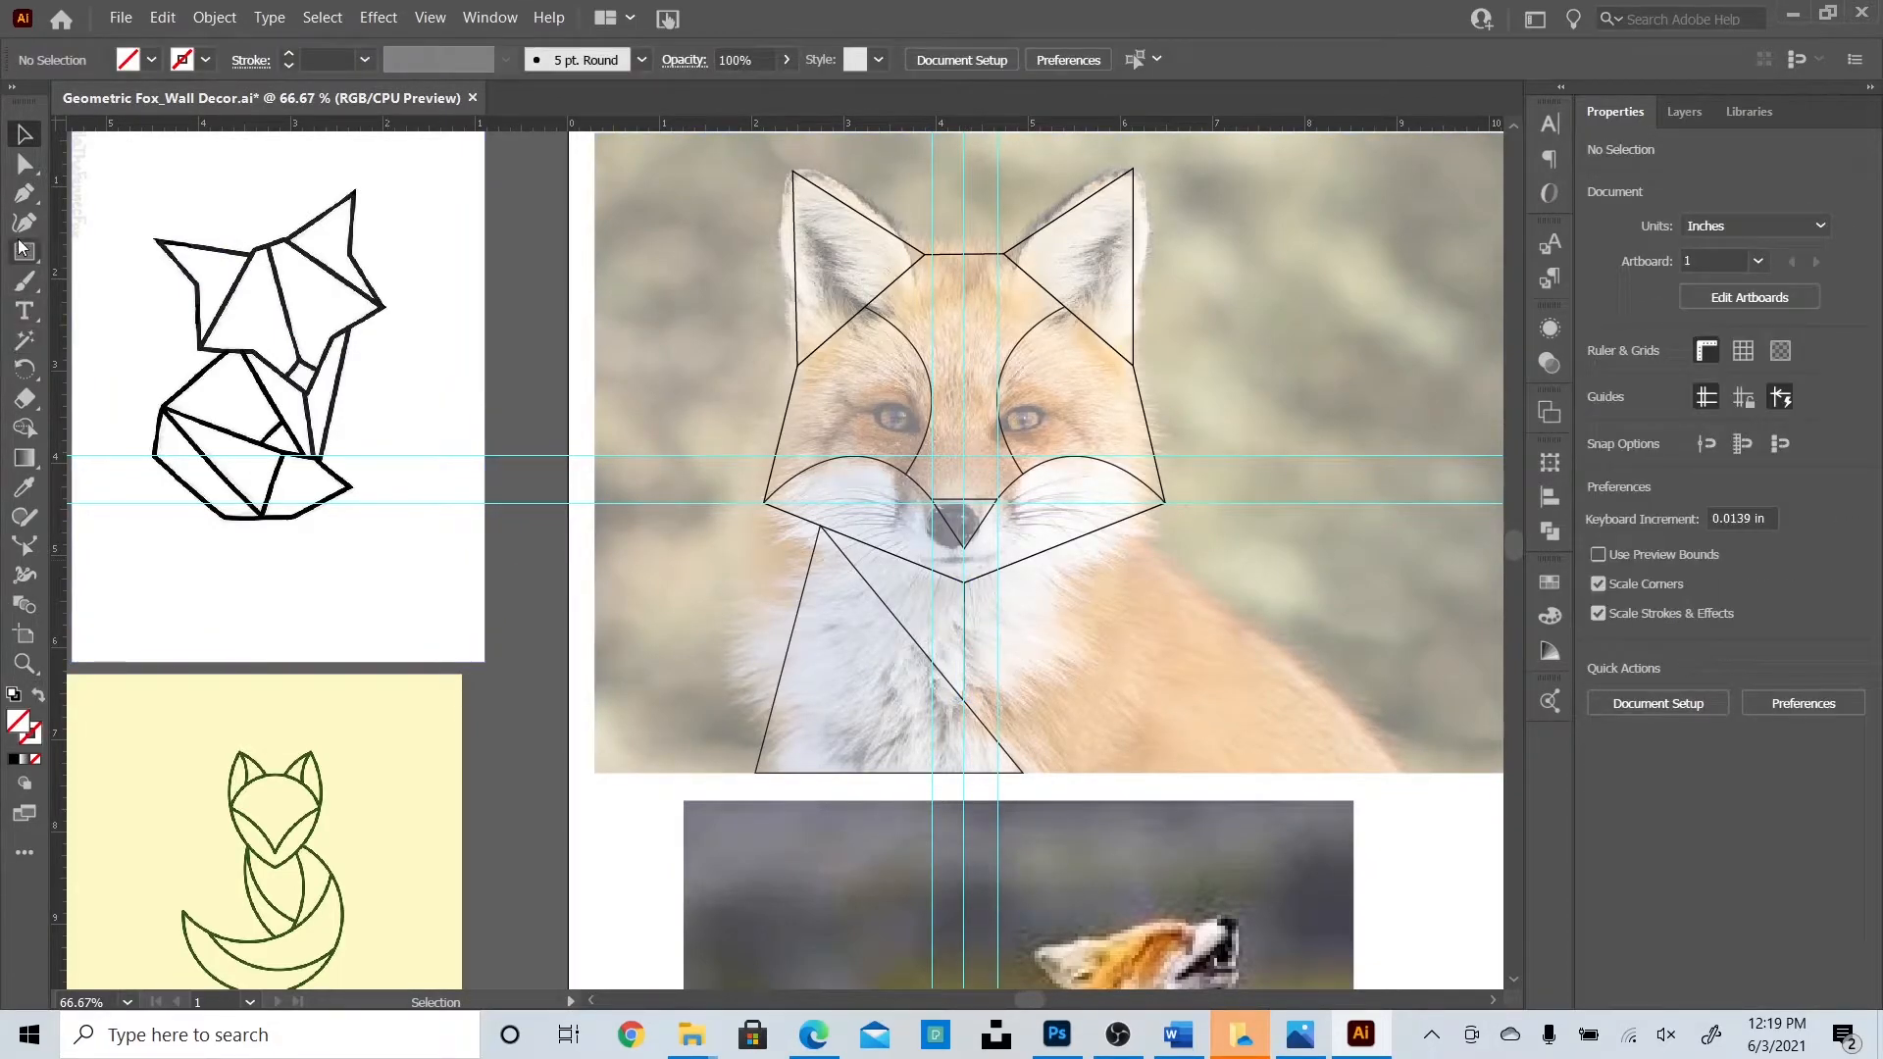
Extend the open curve from its endpoint down to the chest point.
click(25, 193)
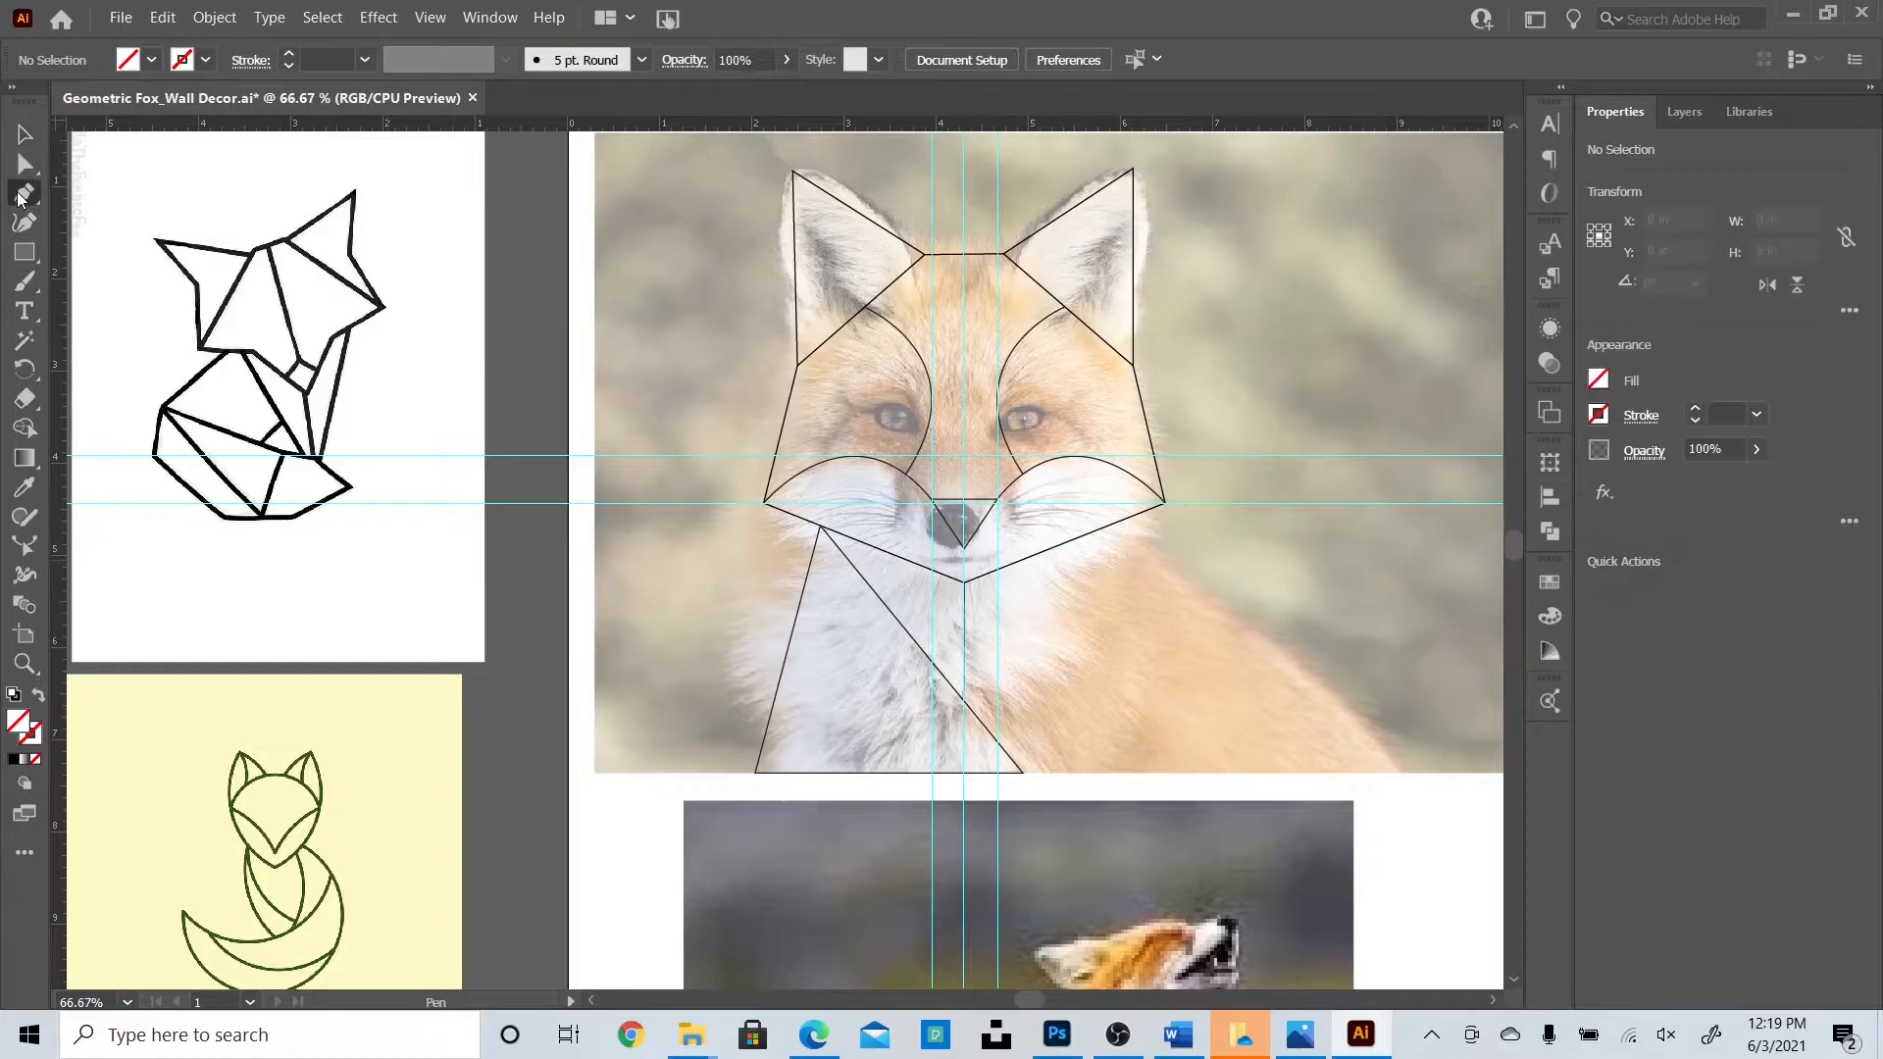
click(1163, 503)
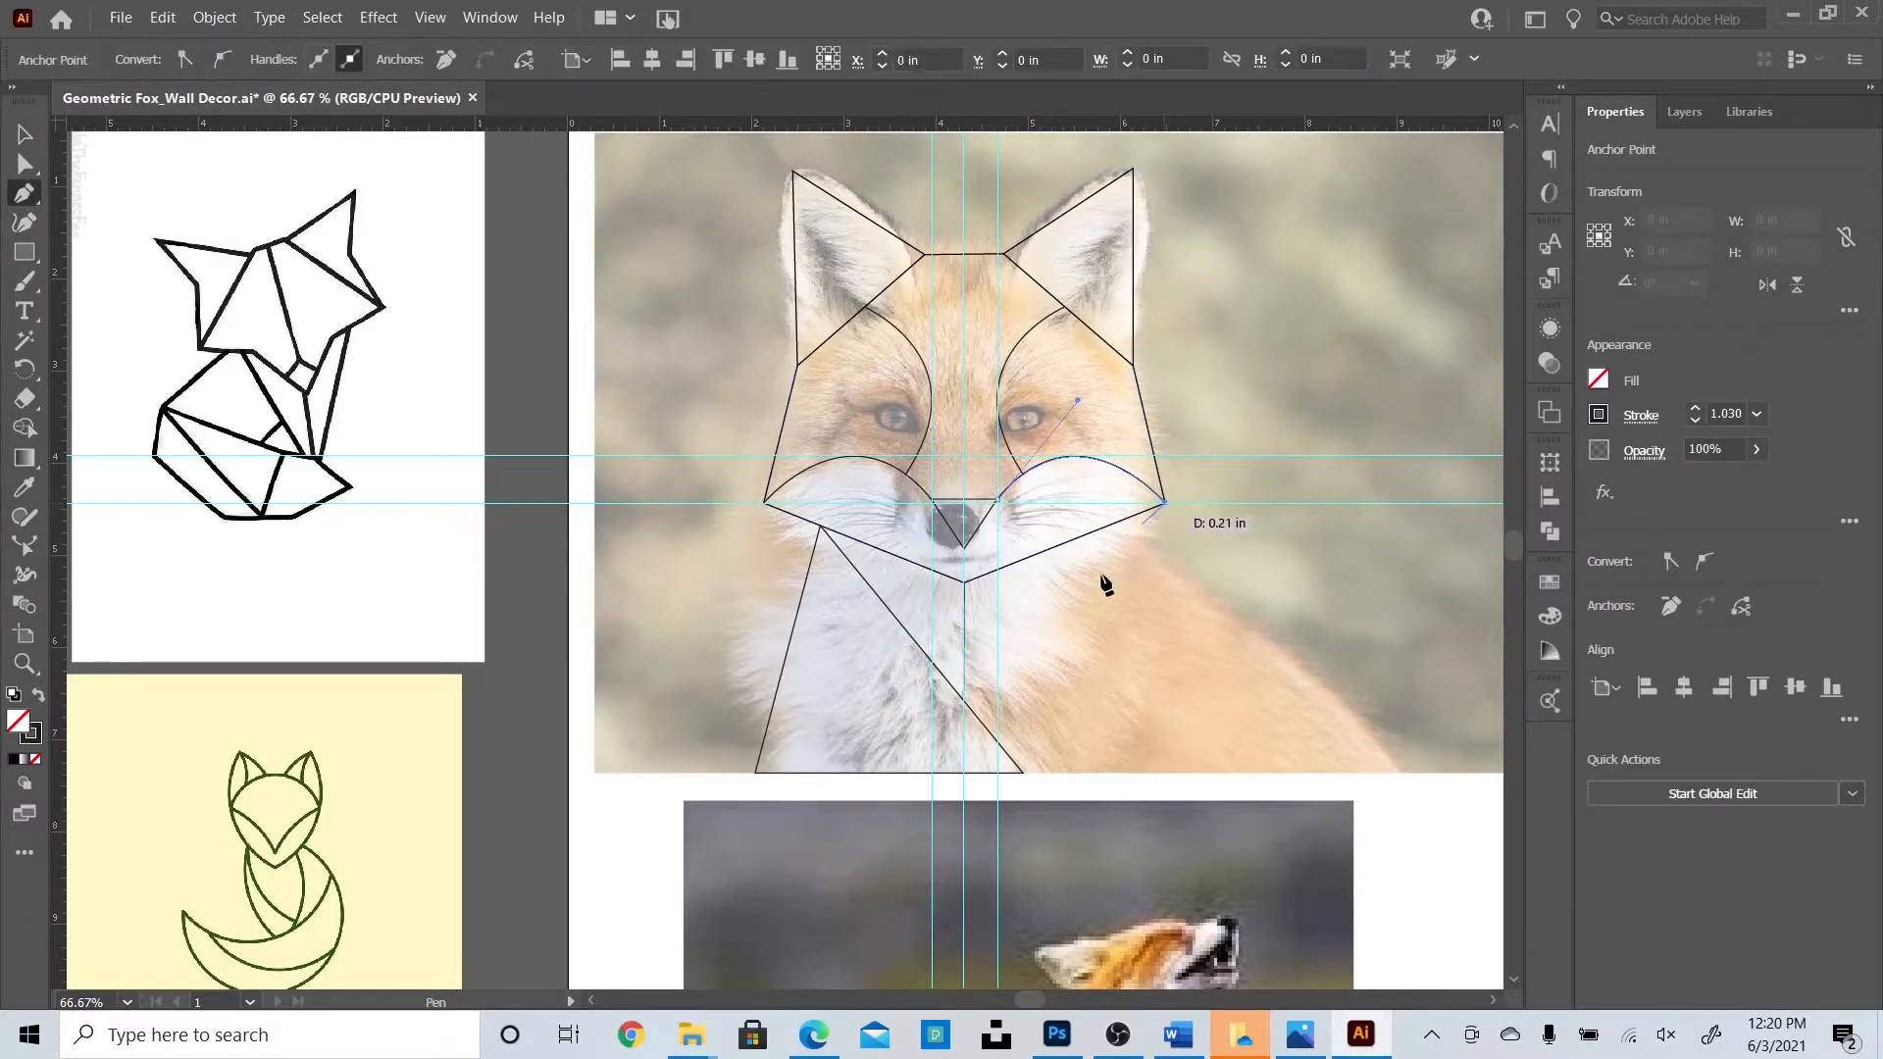
click(965, 700)
click(24, 134)
click(546, 618)
Draw a shoulder triangle from the right jaw to the bottom edge and chest point.
click(23, 192)
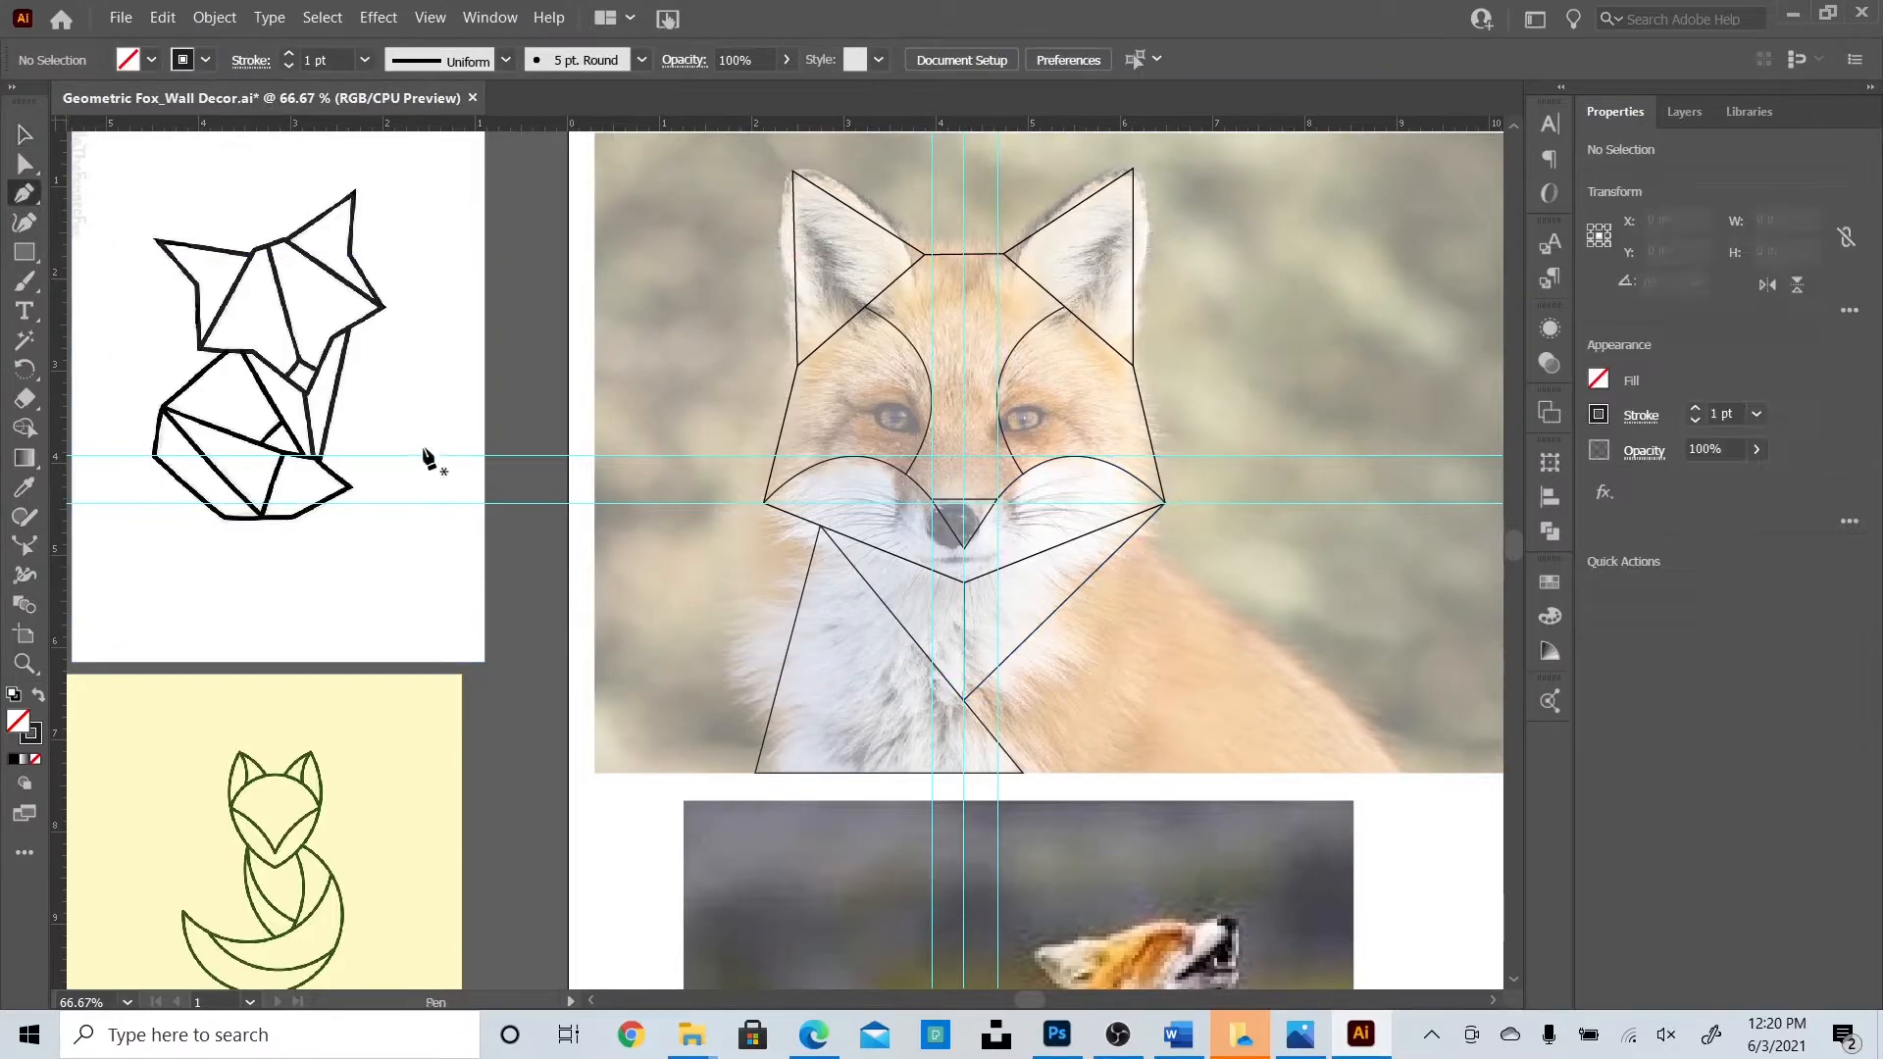
click(1135, 532)
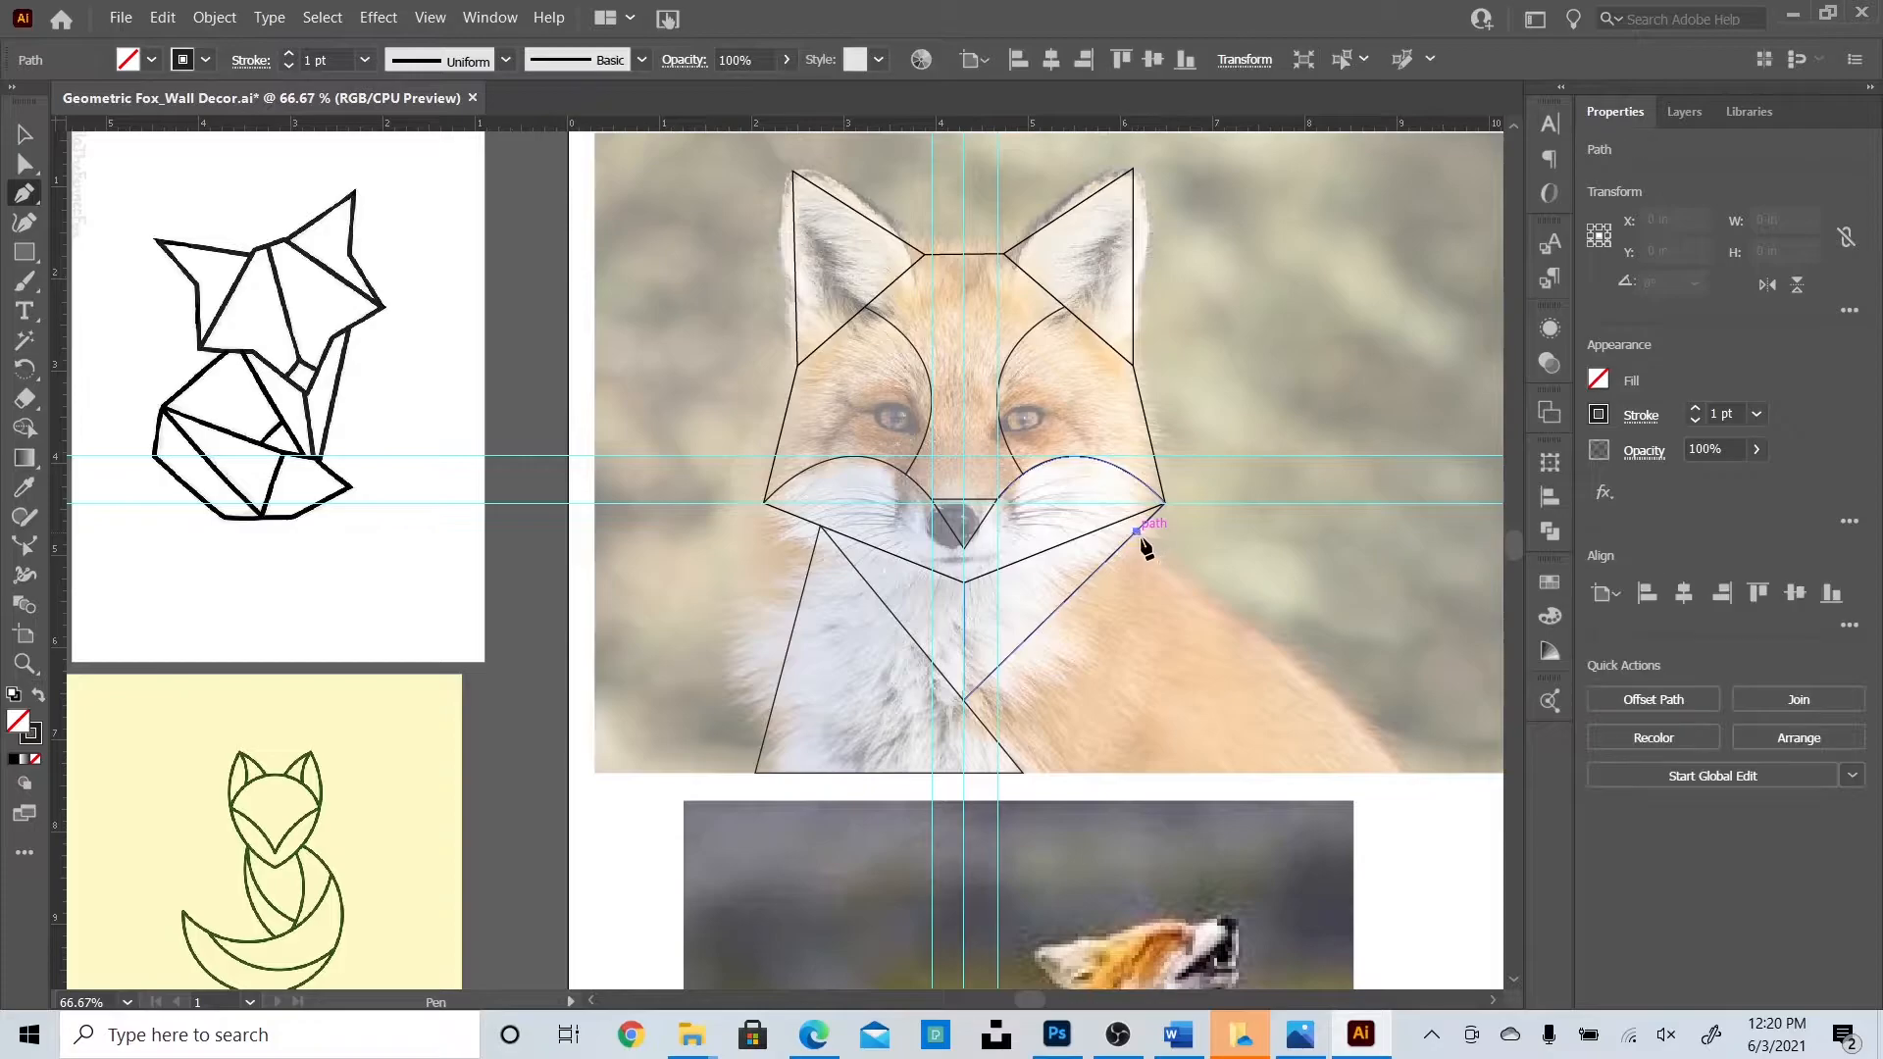
click(1408, 774)
click(1020, 774)
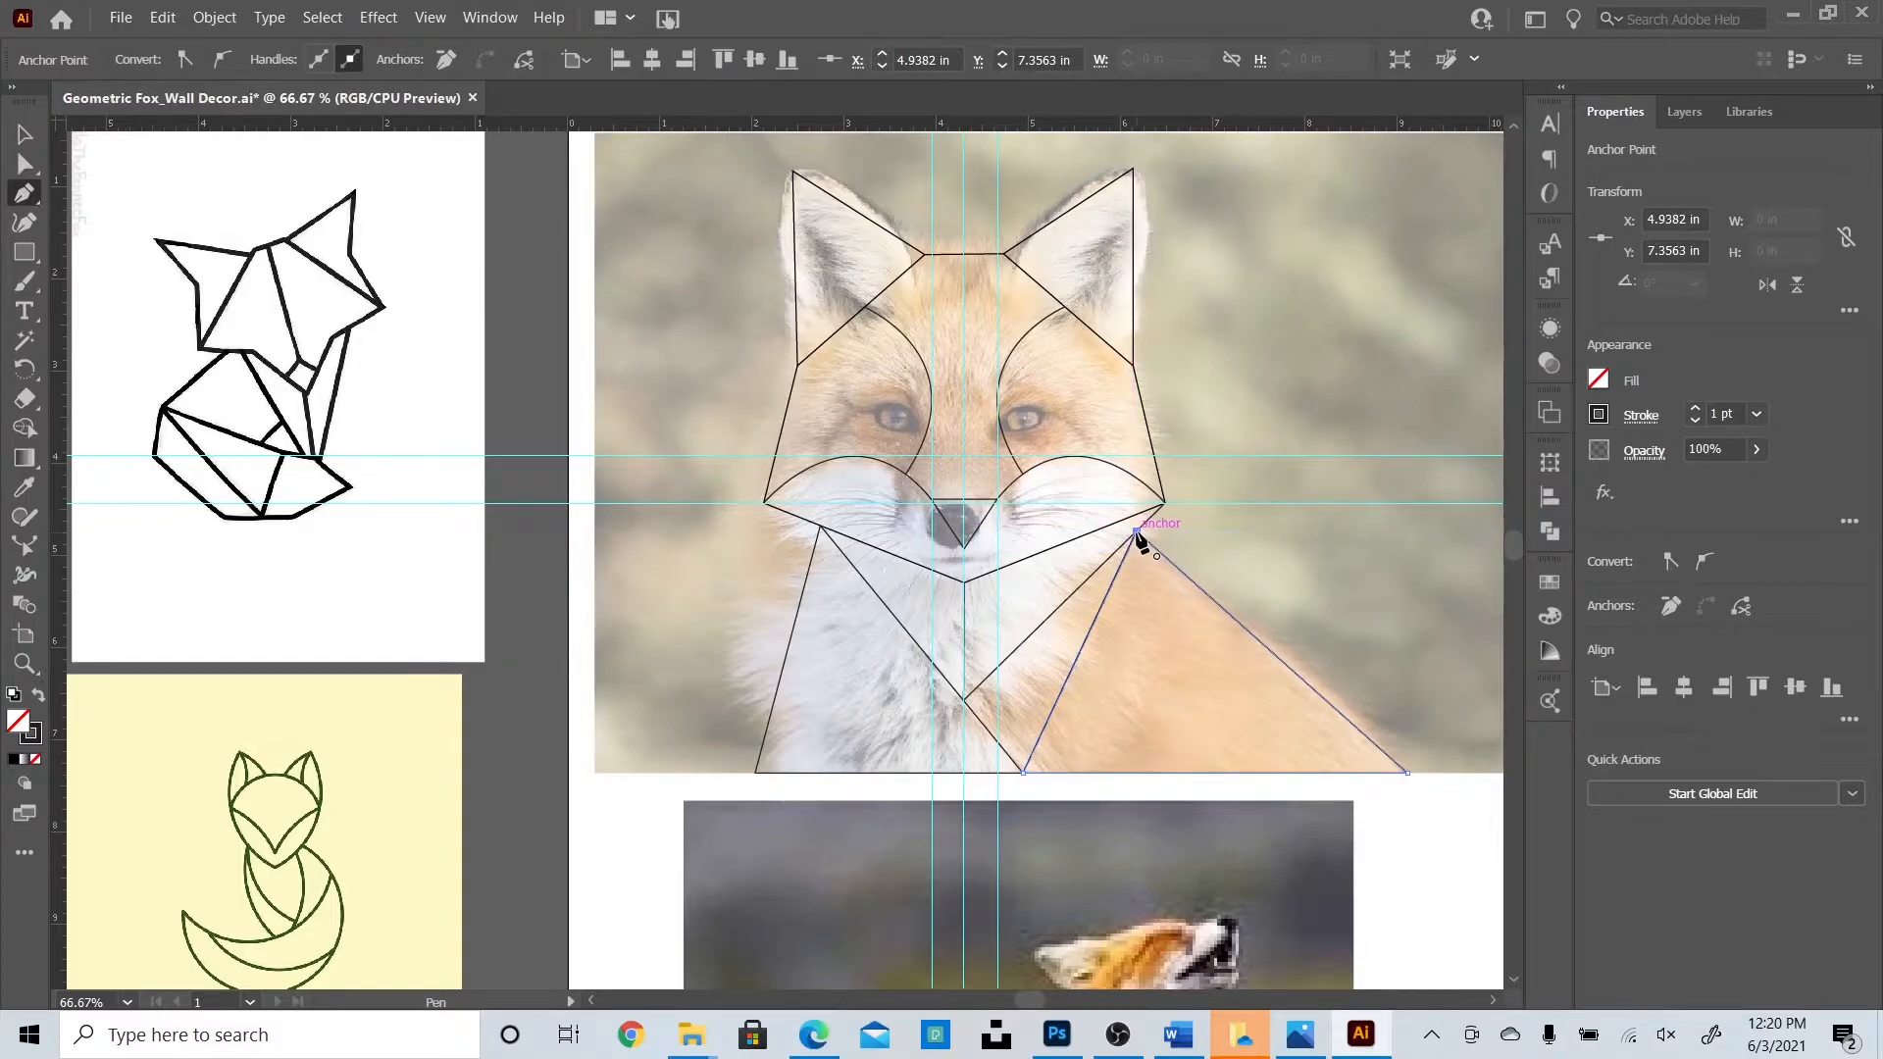
click(1136, 533)
click(24, 137)
click(561, 581)
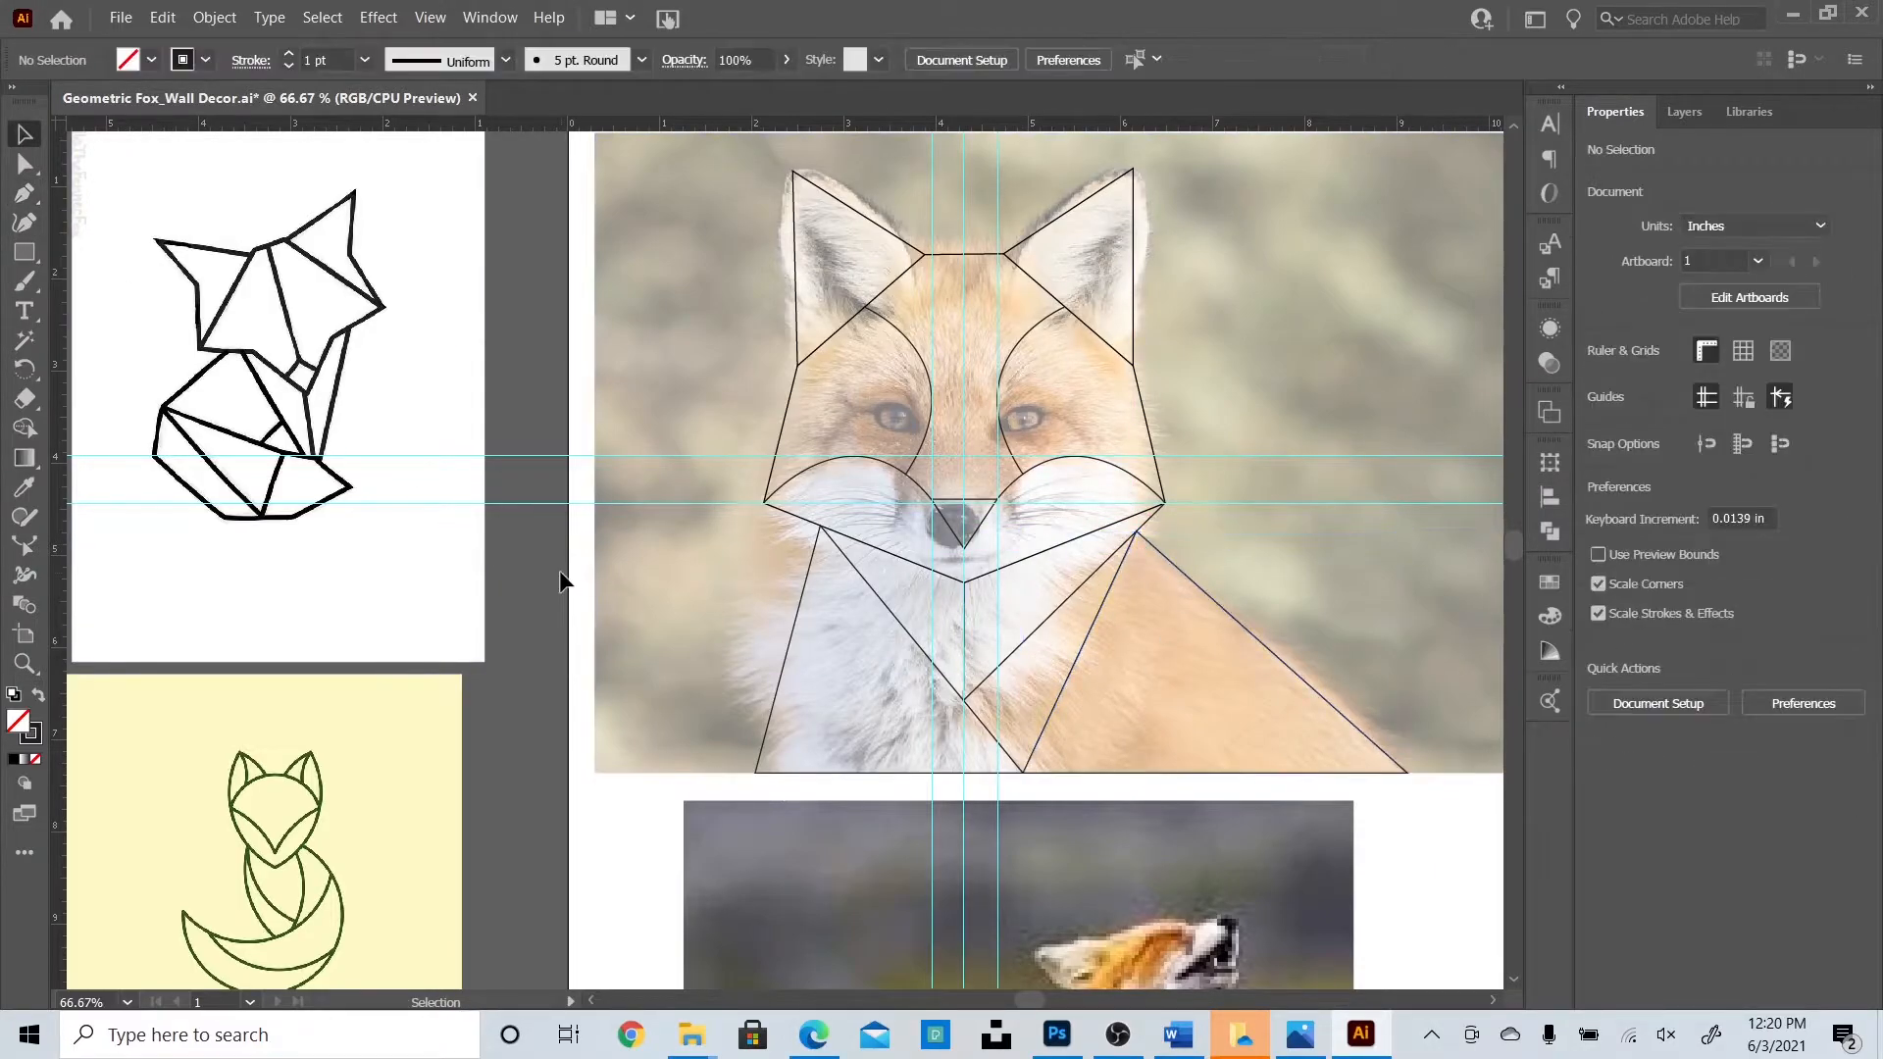
scroll(562, 582, up, 1)
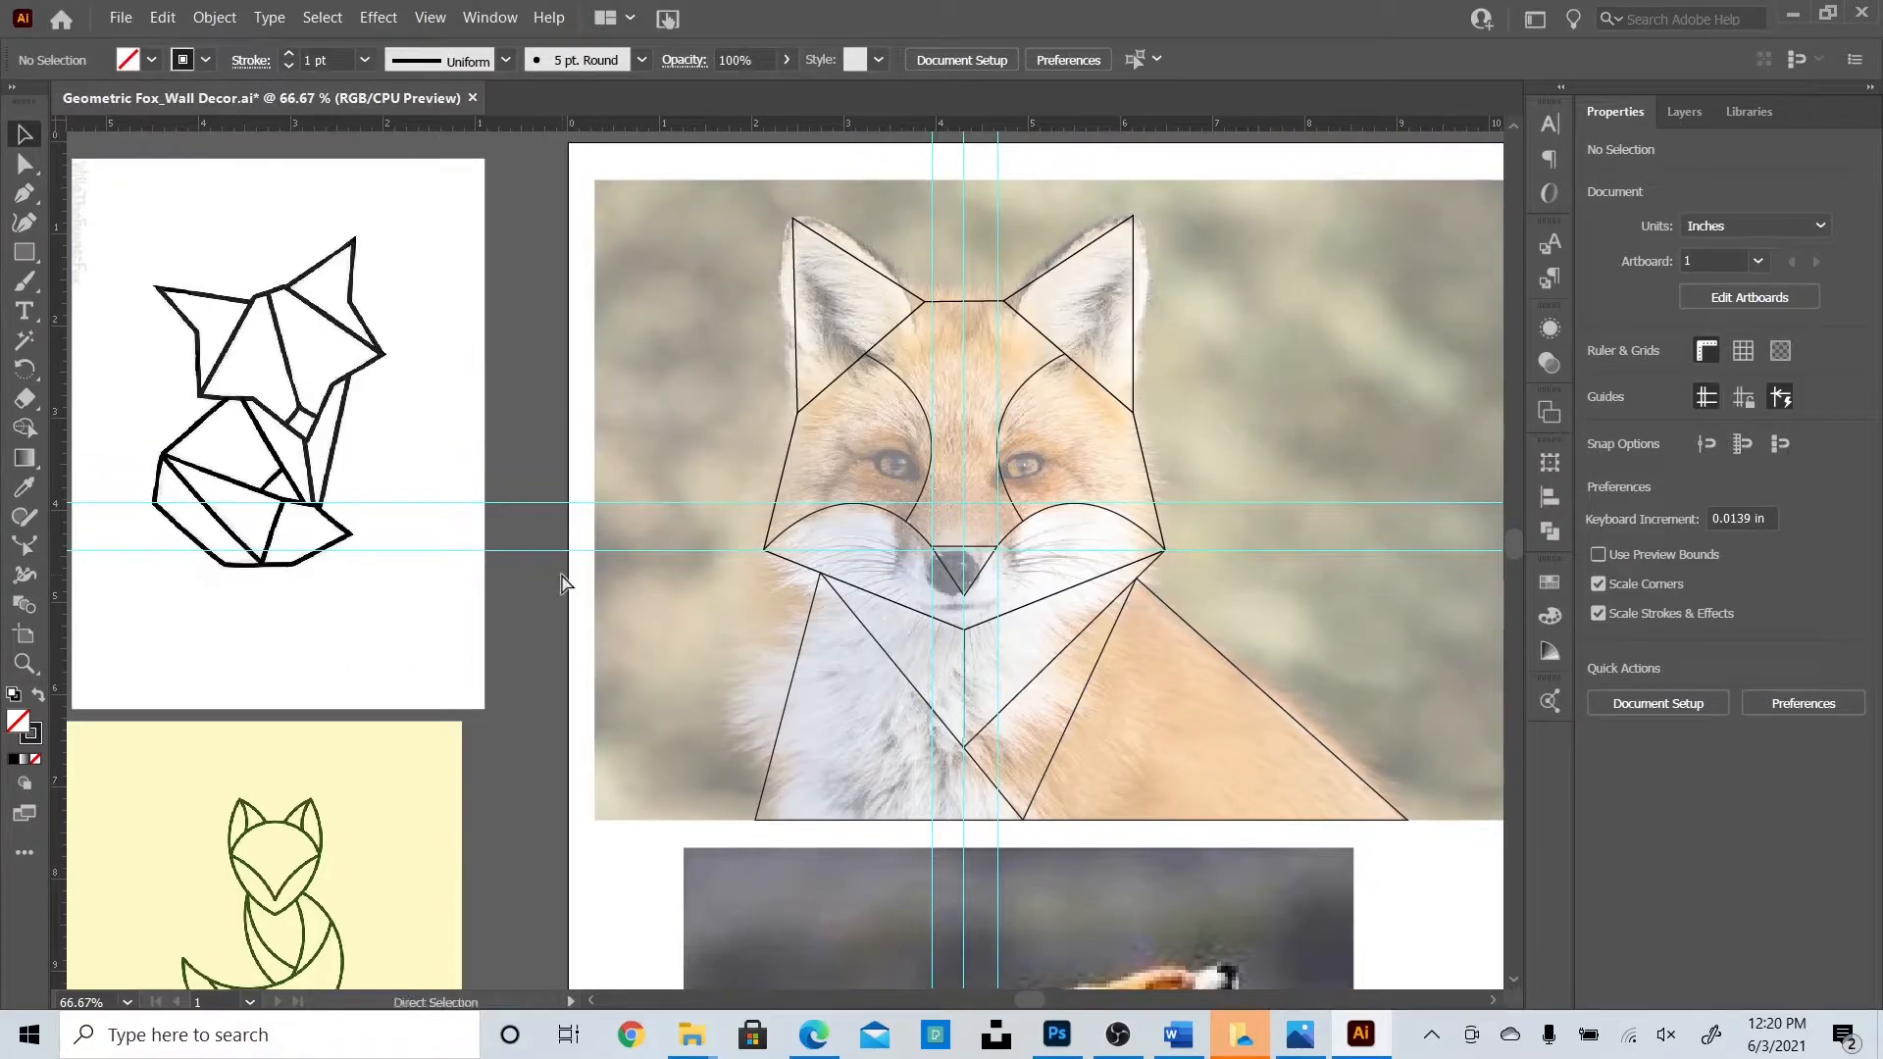
Delete both horizontal guides and set the fox photo's opacity to 0%.
key(ctrl+minus)
drag(1421, 485, 1480, 598)
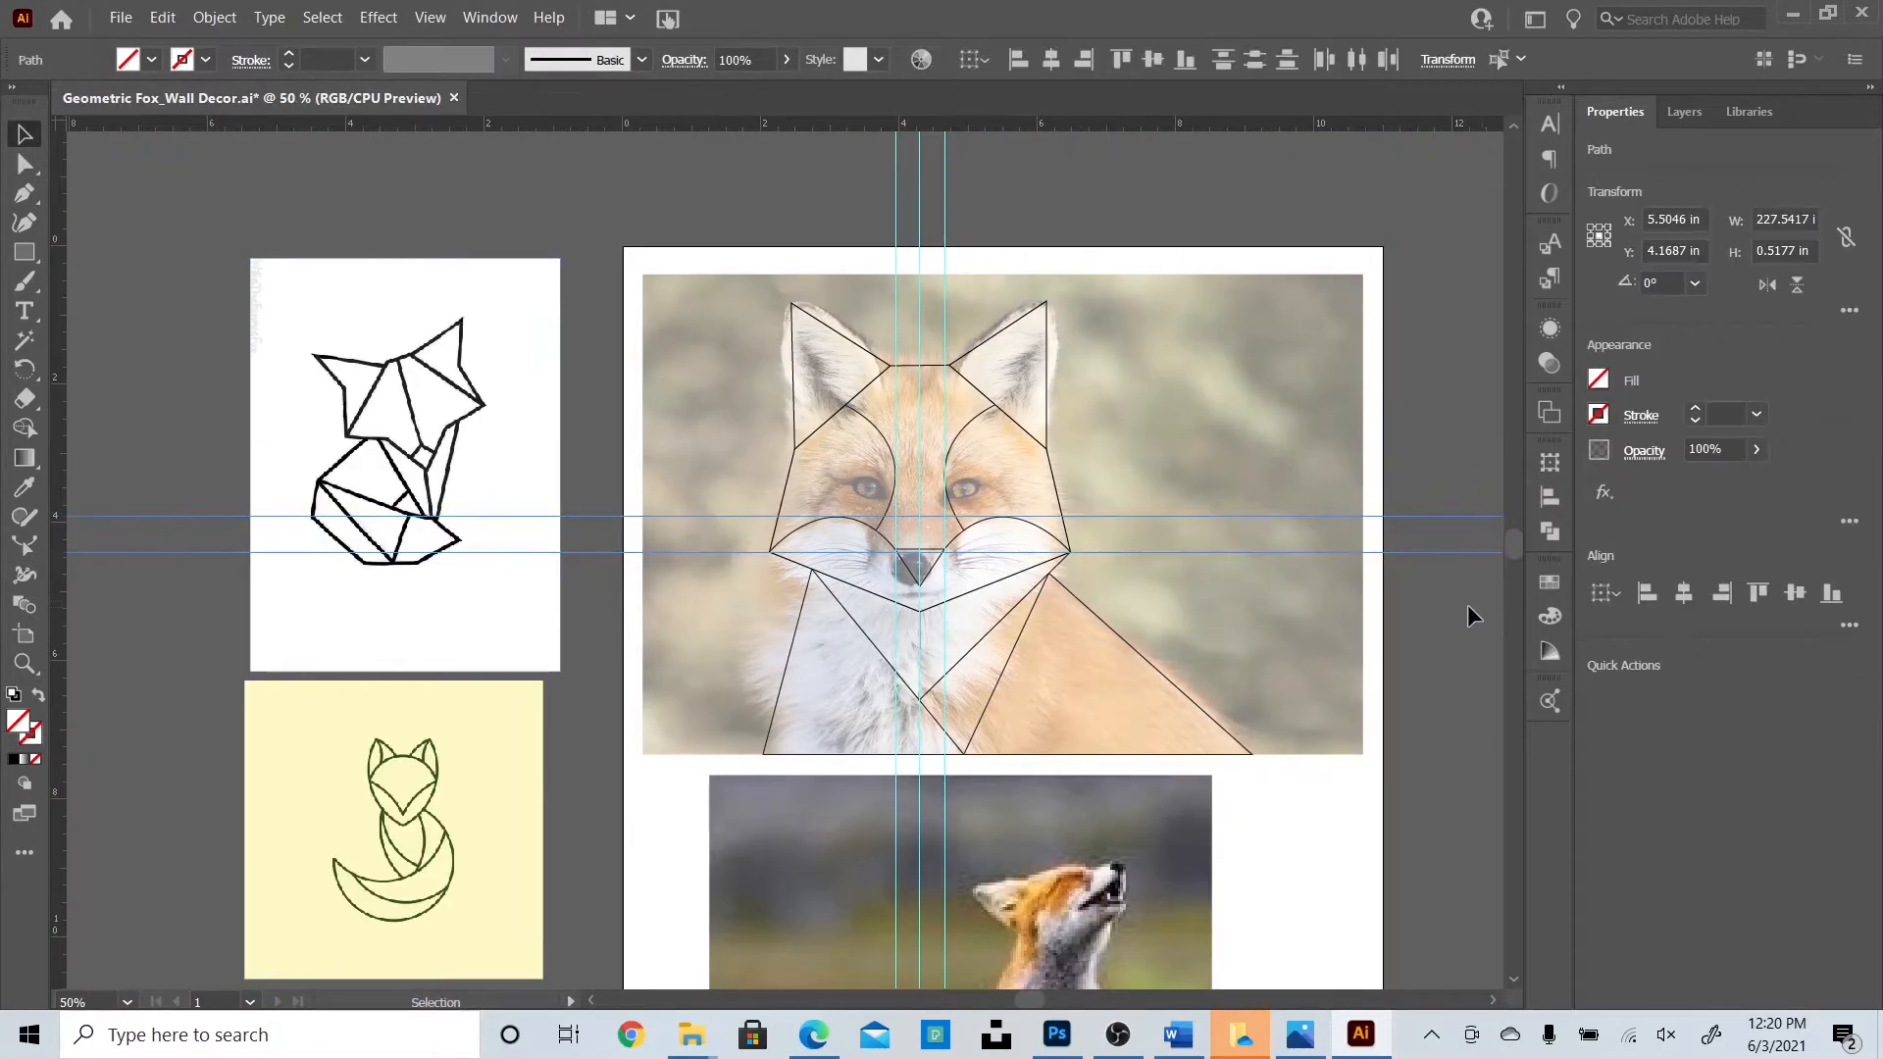
key(Delete)
click(1068, 304)
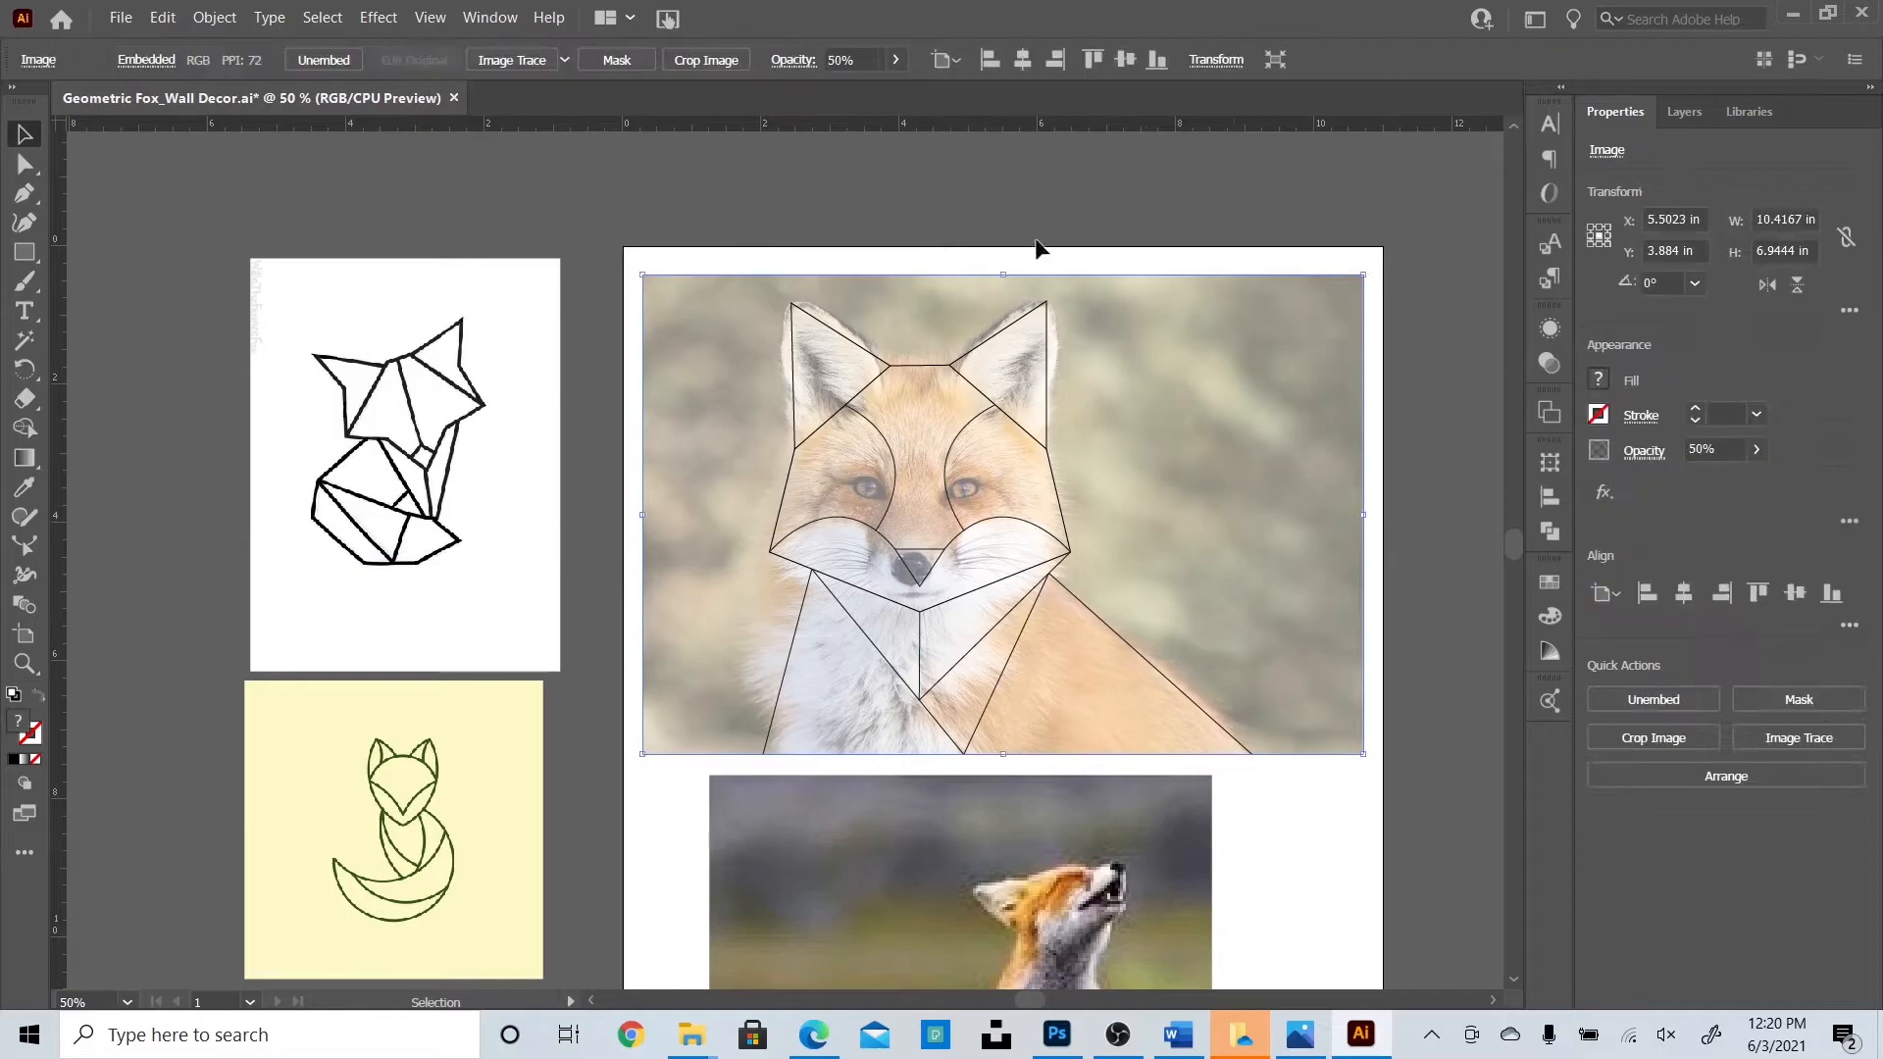
click(841, 60)
click(1427, 455)
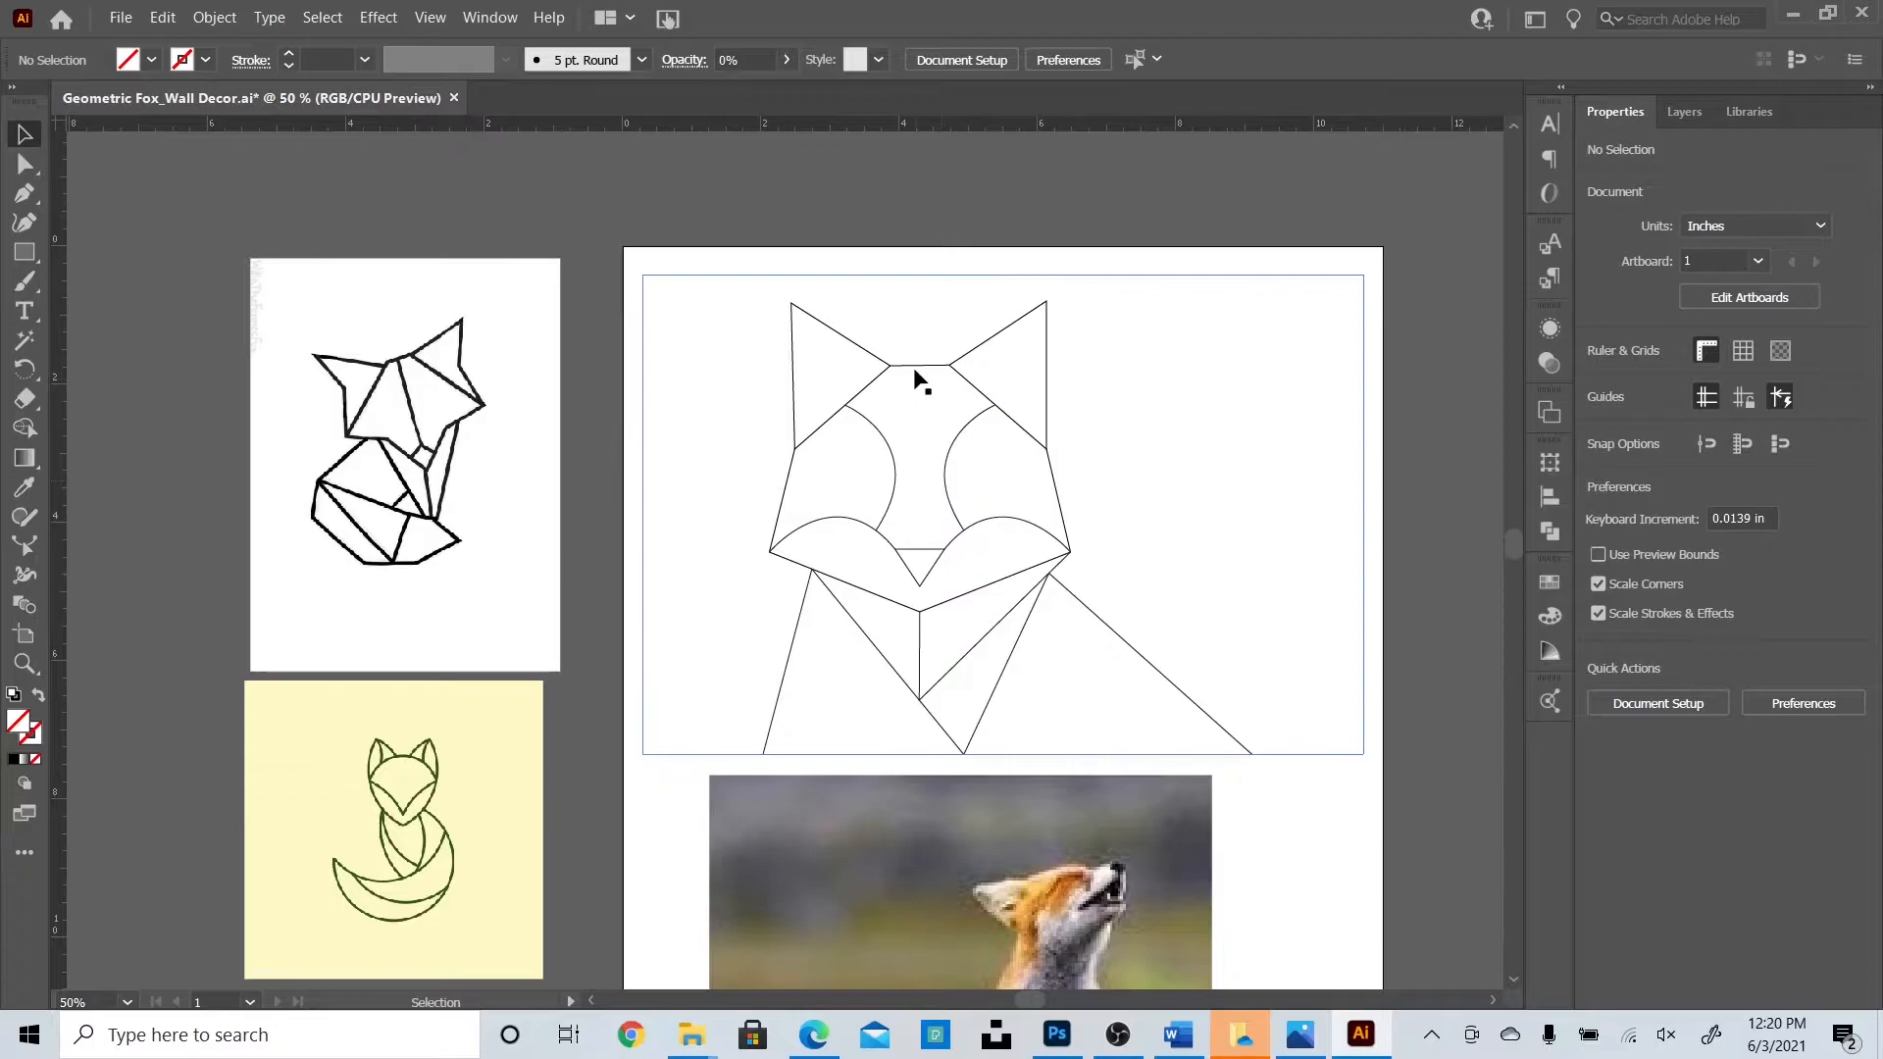
Restore the photo to 50% opacity and delete the left eye arc.
click(1236, 433)
click(771, 51)
text(5)
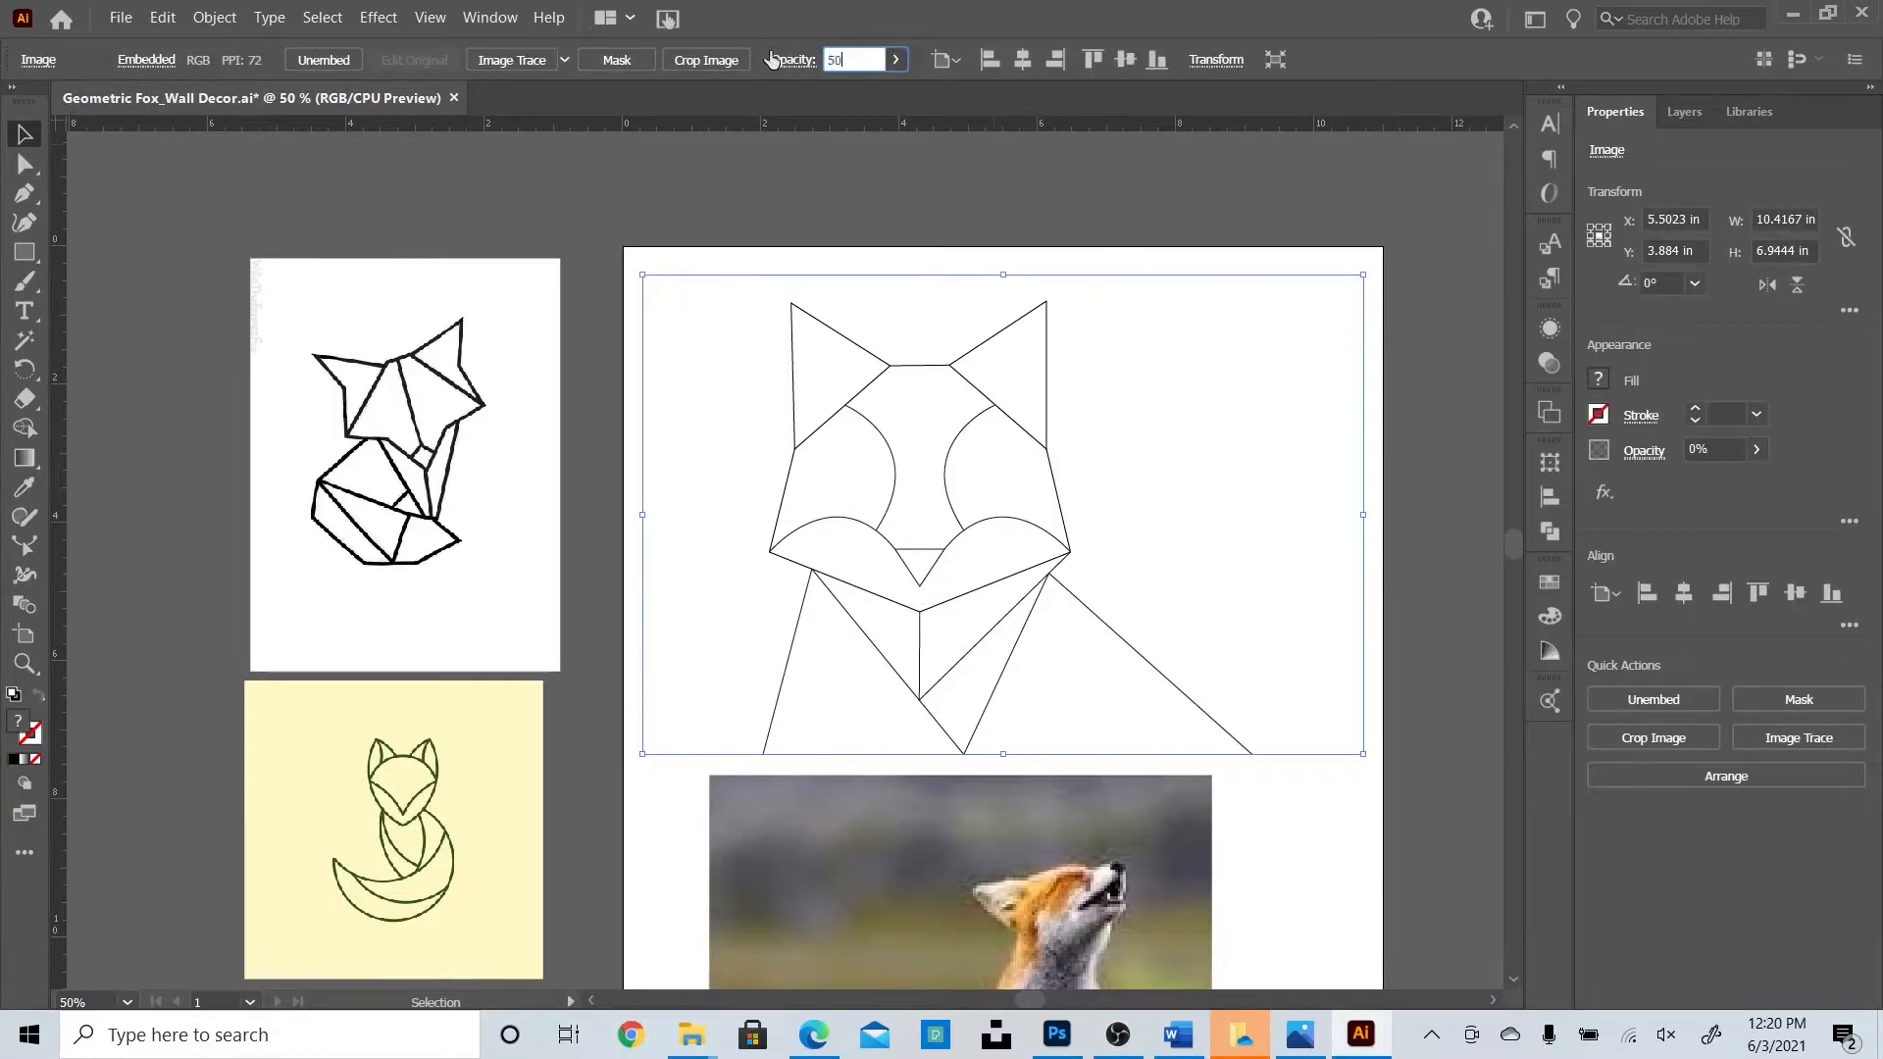
text(0)
key(Return)
click(893, 455)
key(Delete)
Delete the right eye arc and draw the forehead centre line with a left diagonal.
click(946, 468)
key(Delete)
click(25, 193)
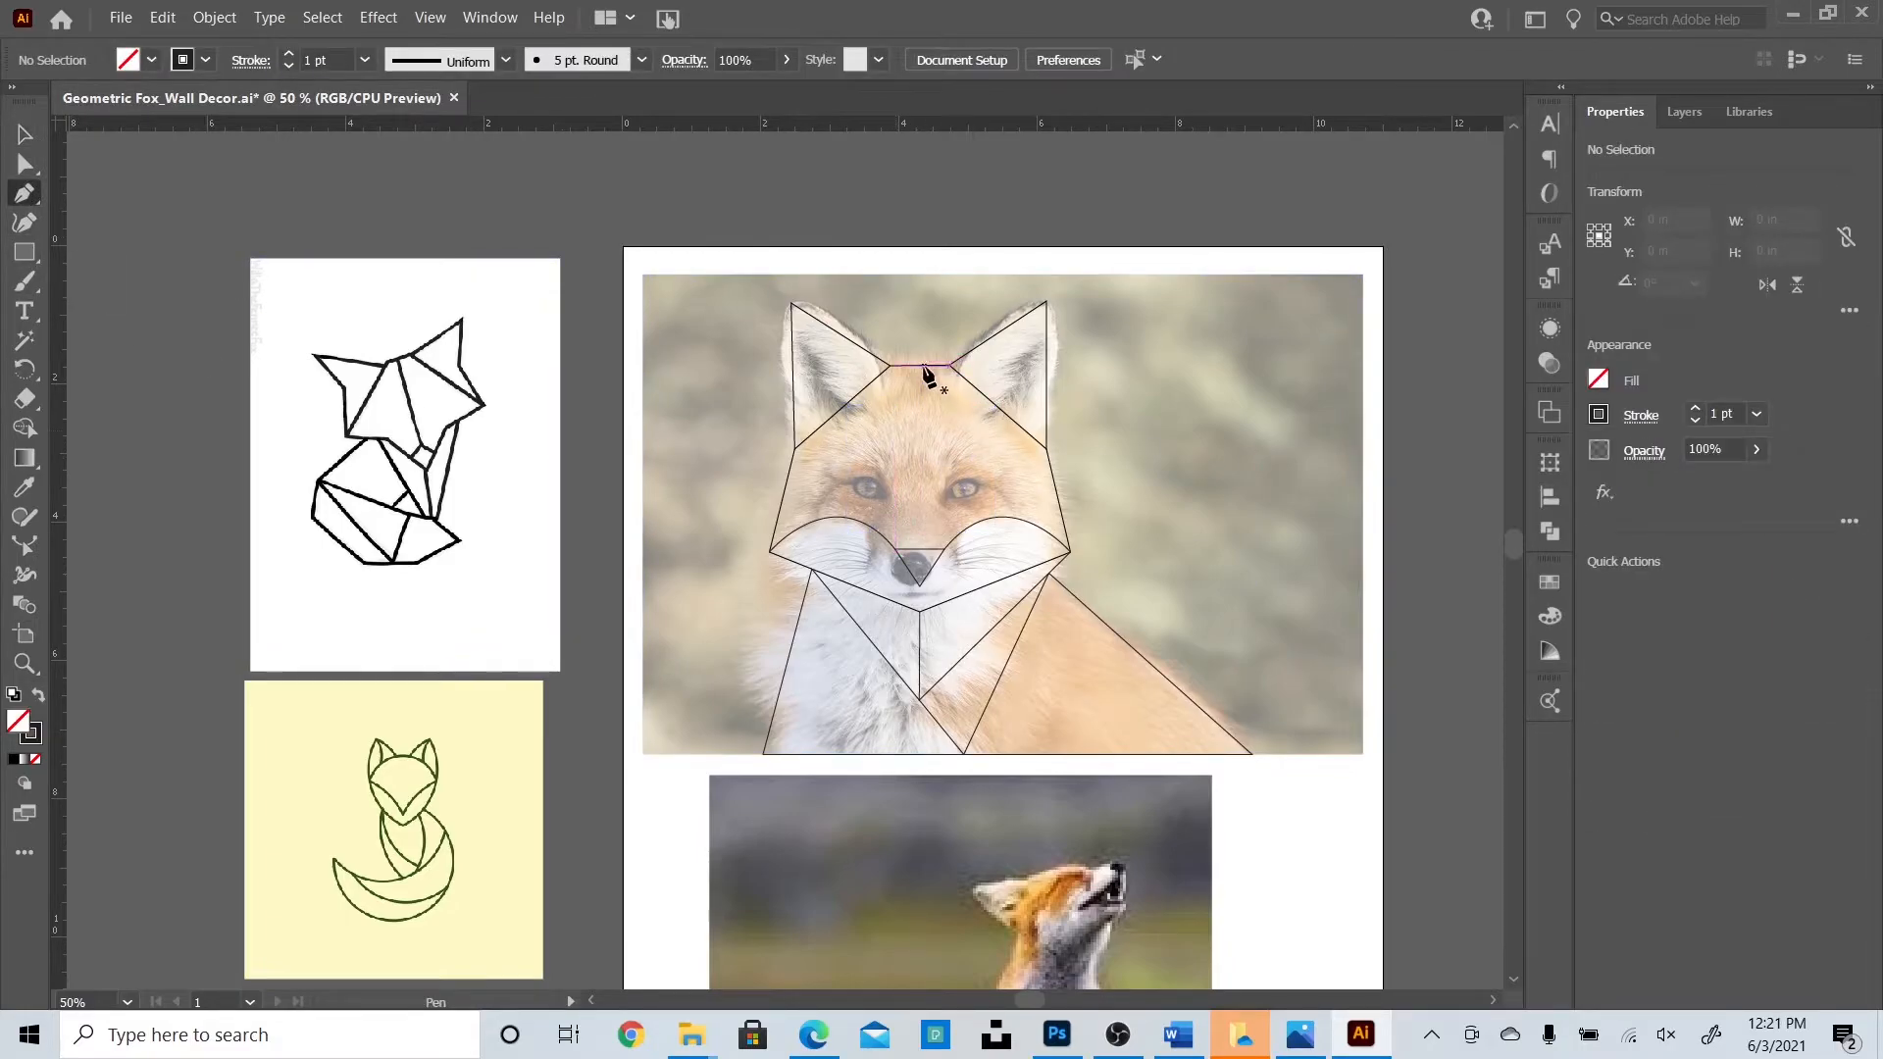
click(920, 367)
click(920, 547)
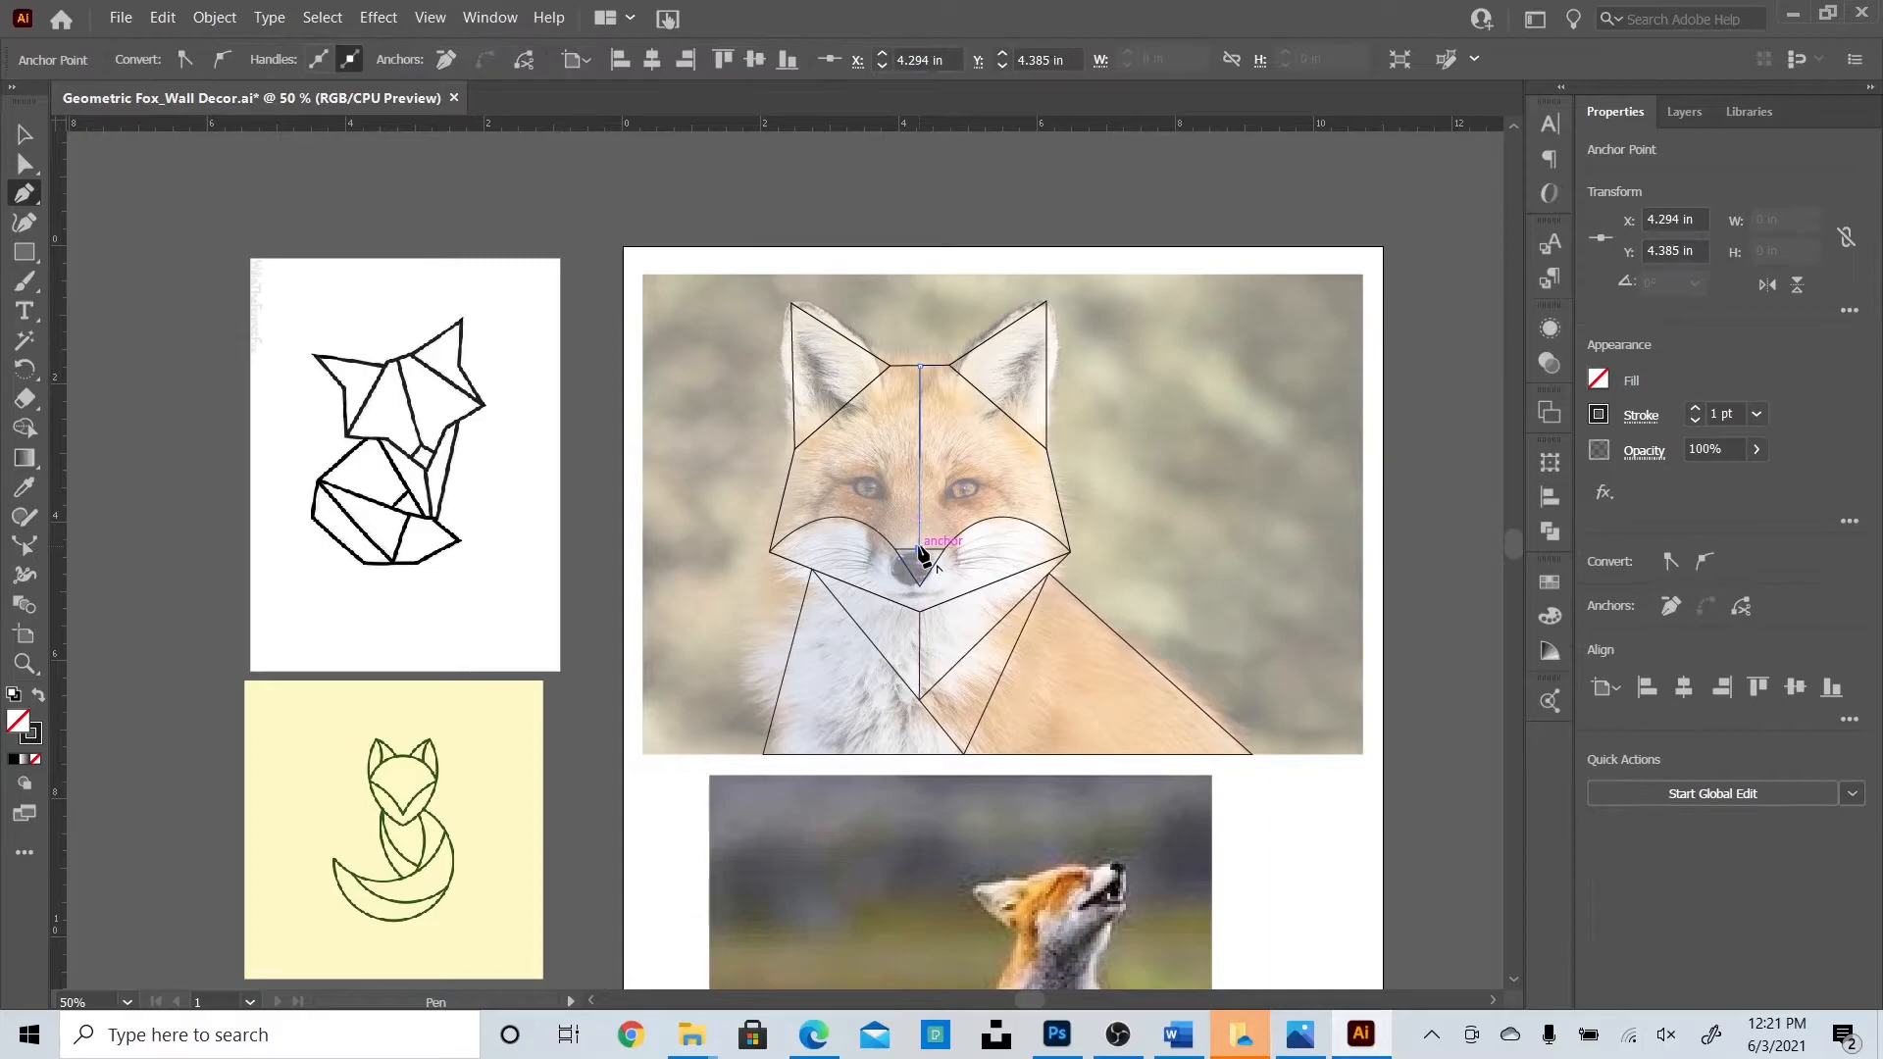
click(842, 403)
key(v)
click(150, 250)
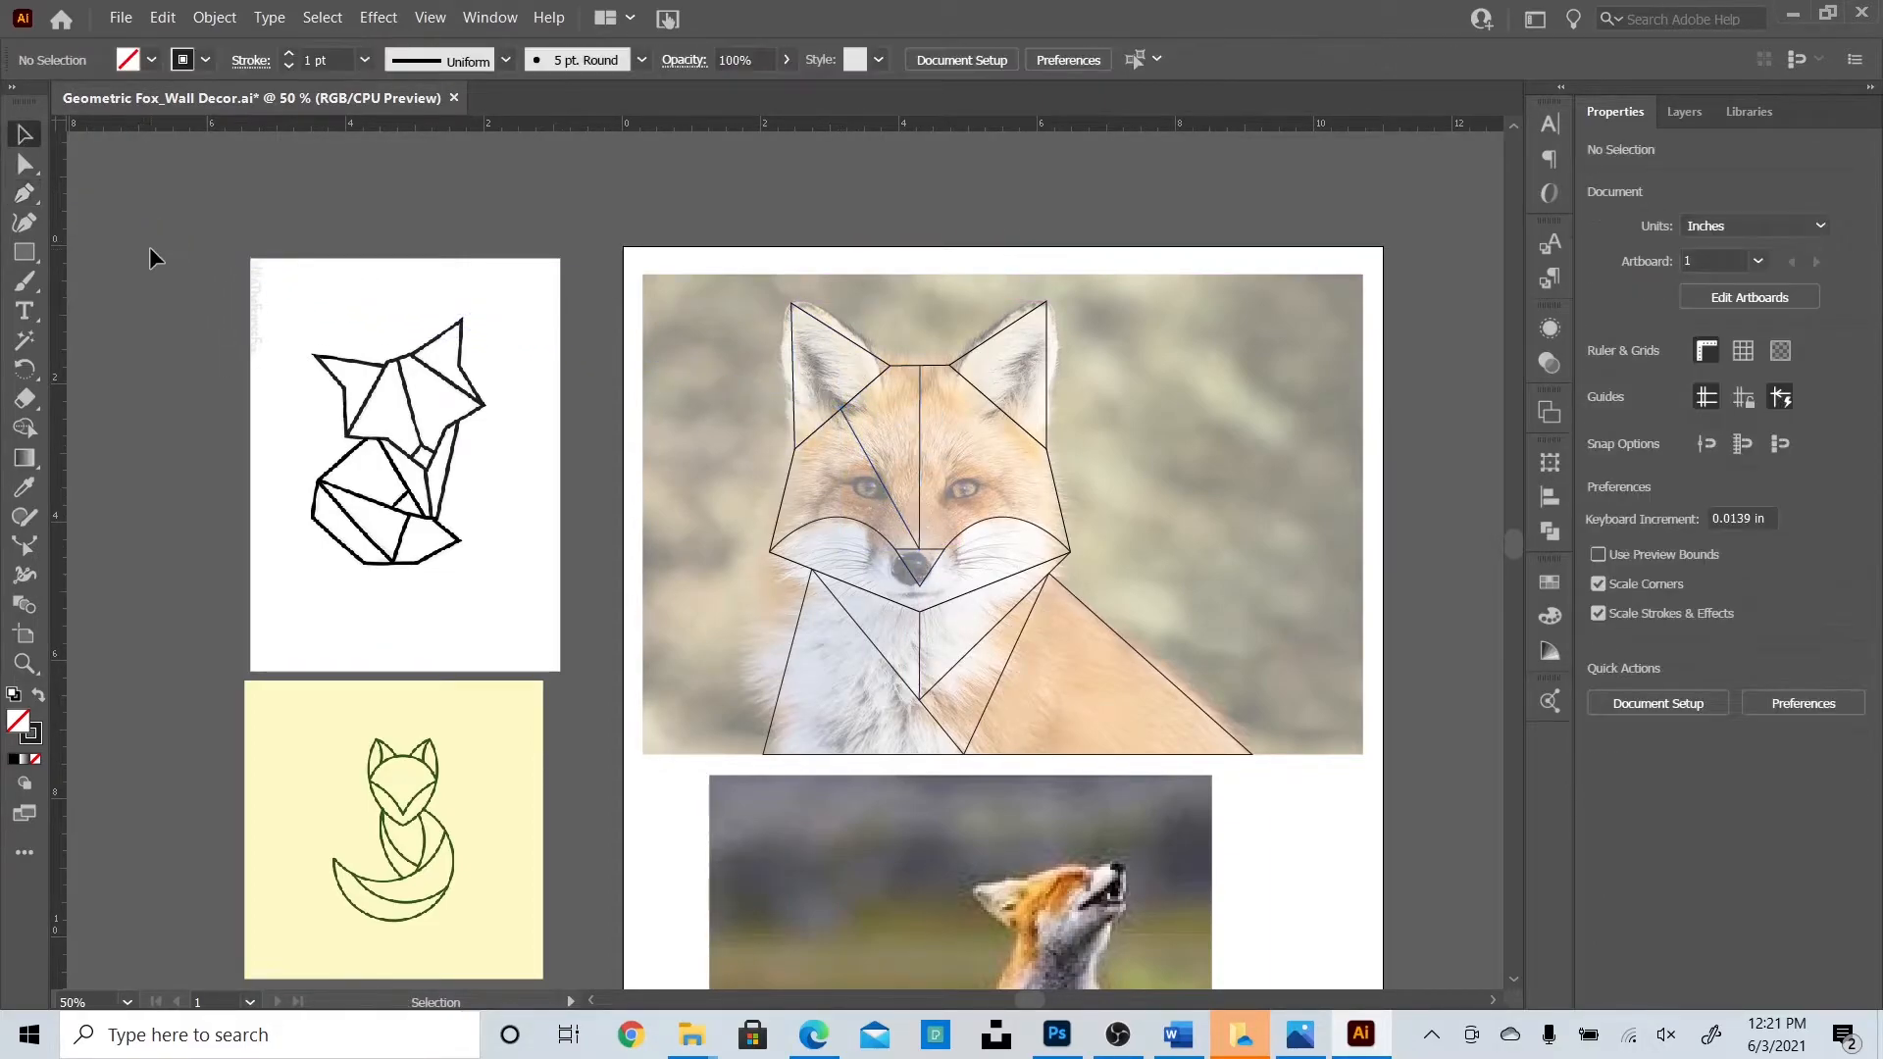
Draw a diagonal from the centre line's bottom up toward the right ear.
key(p)
click(920, 547)
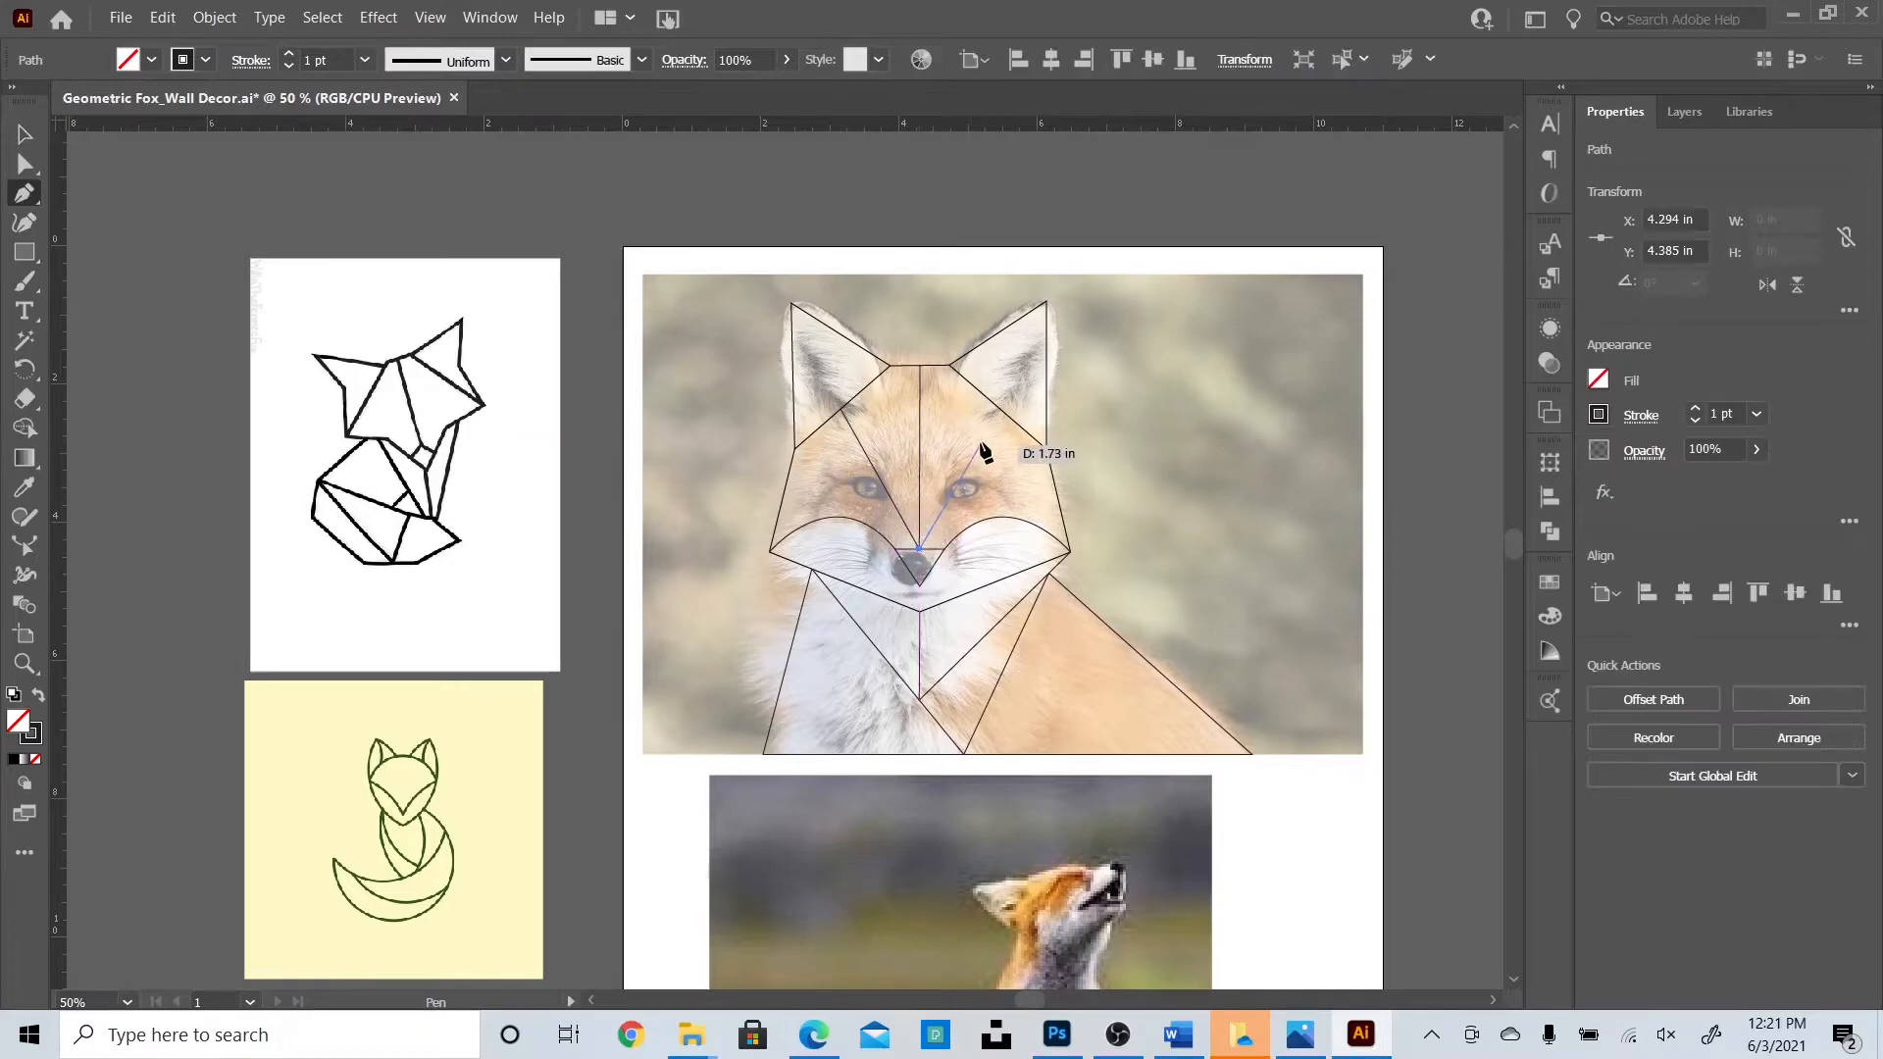
click(997, 407)
key(v)
click(157, 232)
Set the fox photo's opacity to 0% to hide it.
click(1191, 479)
click(844, 60)
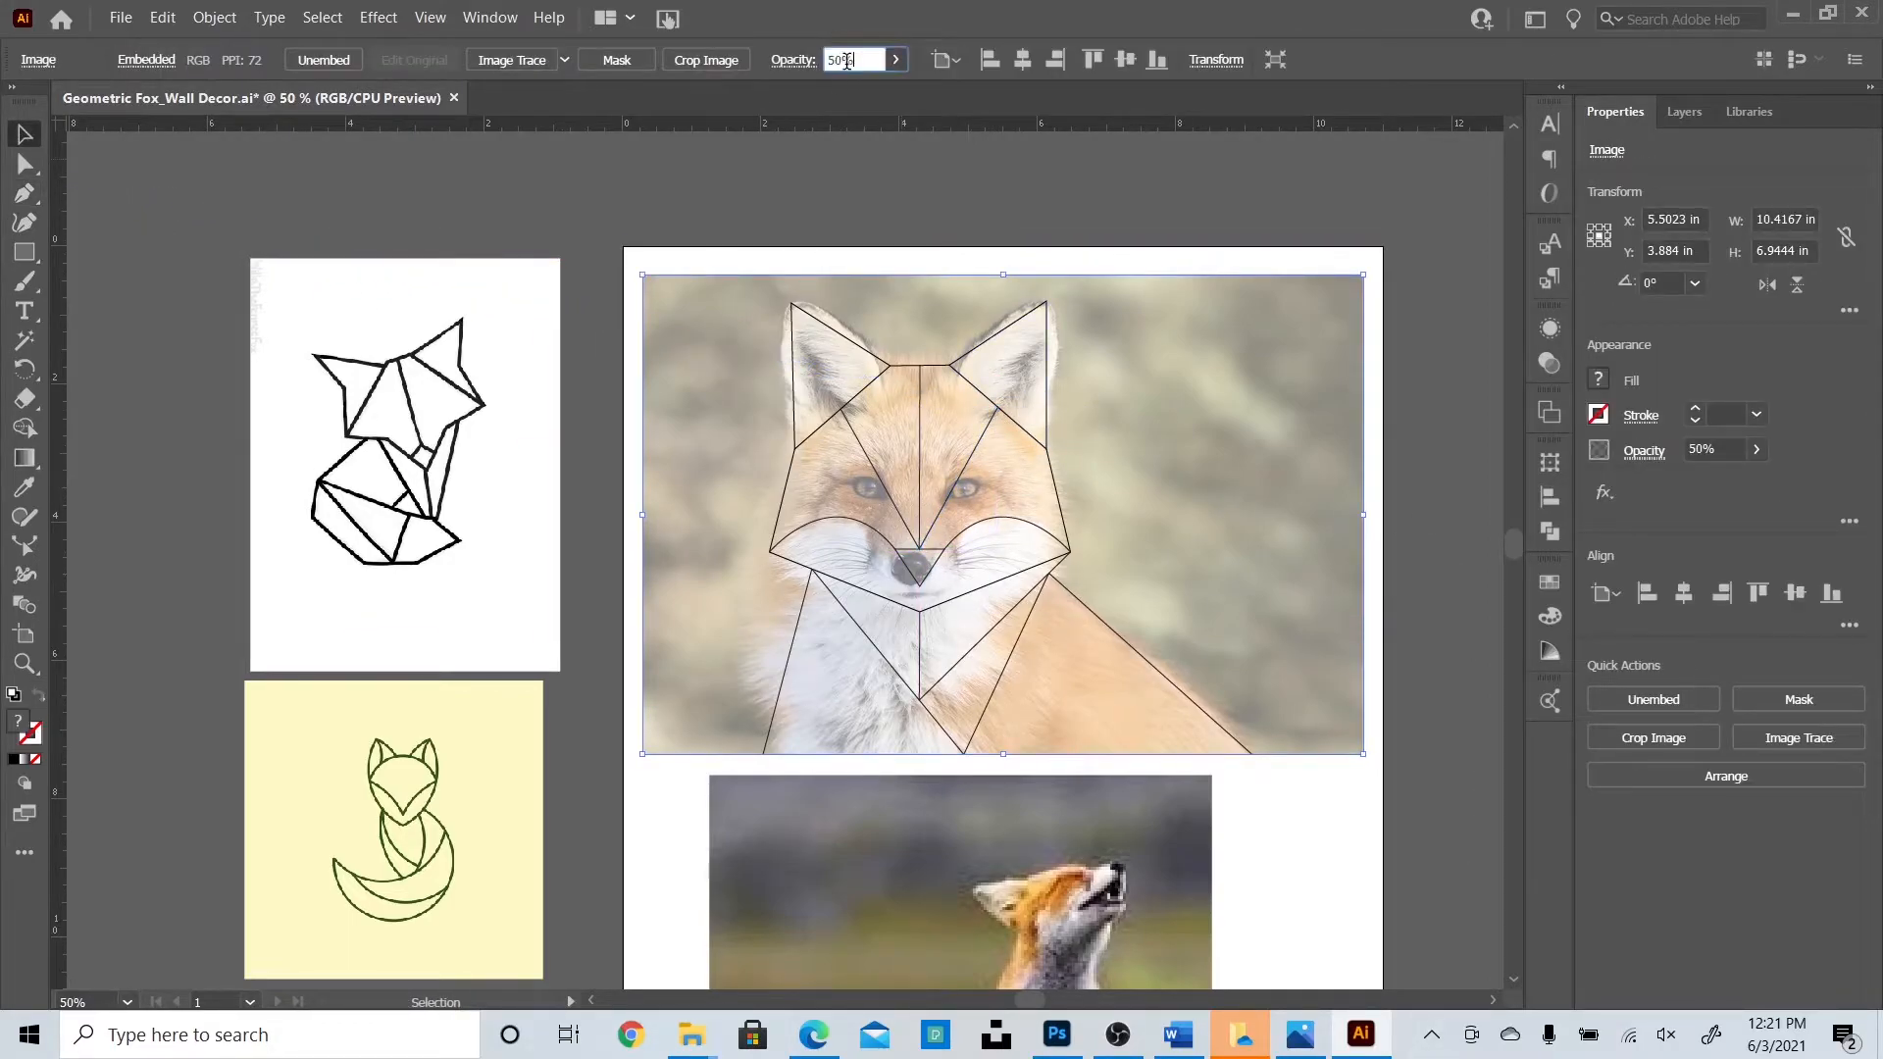
text(0)
key(Return)
click(1066, 196)
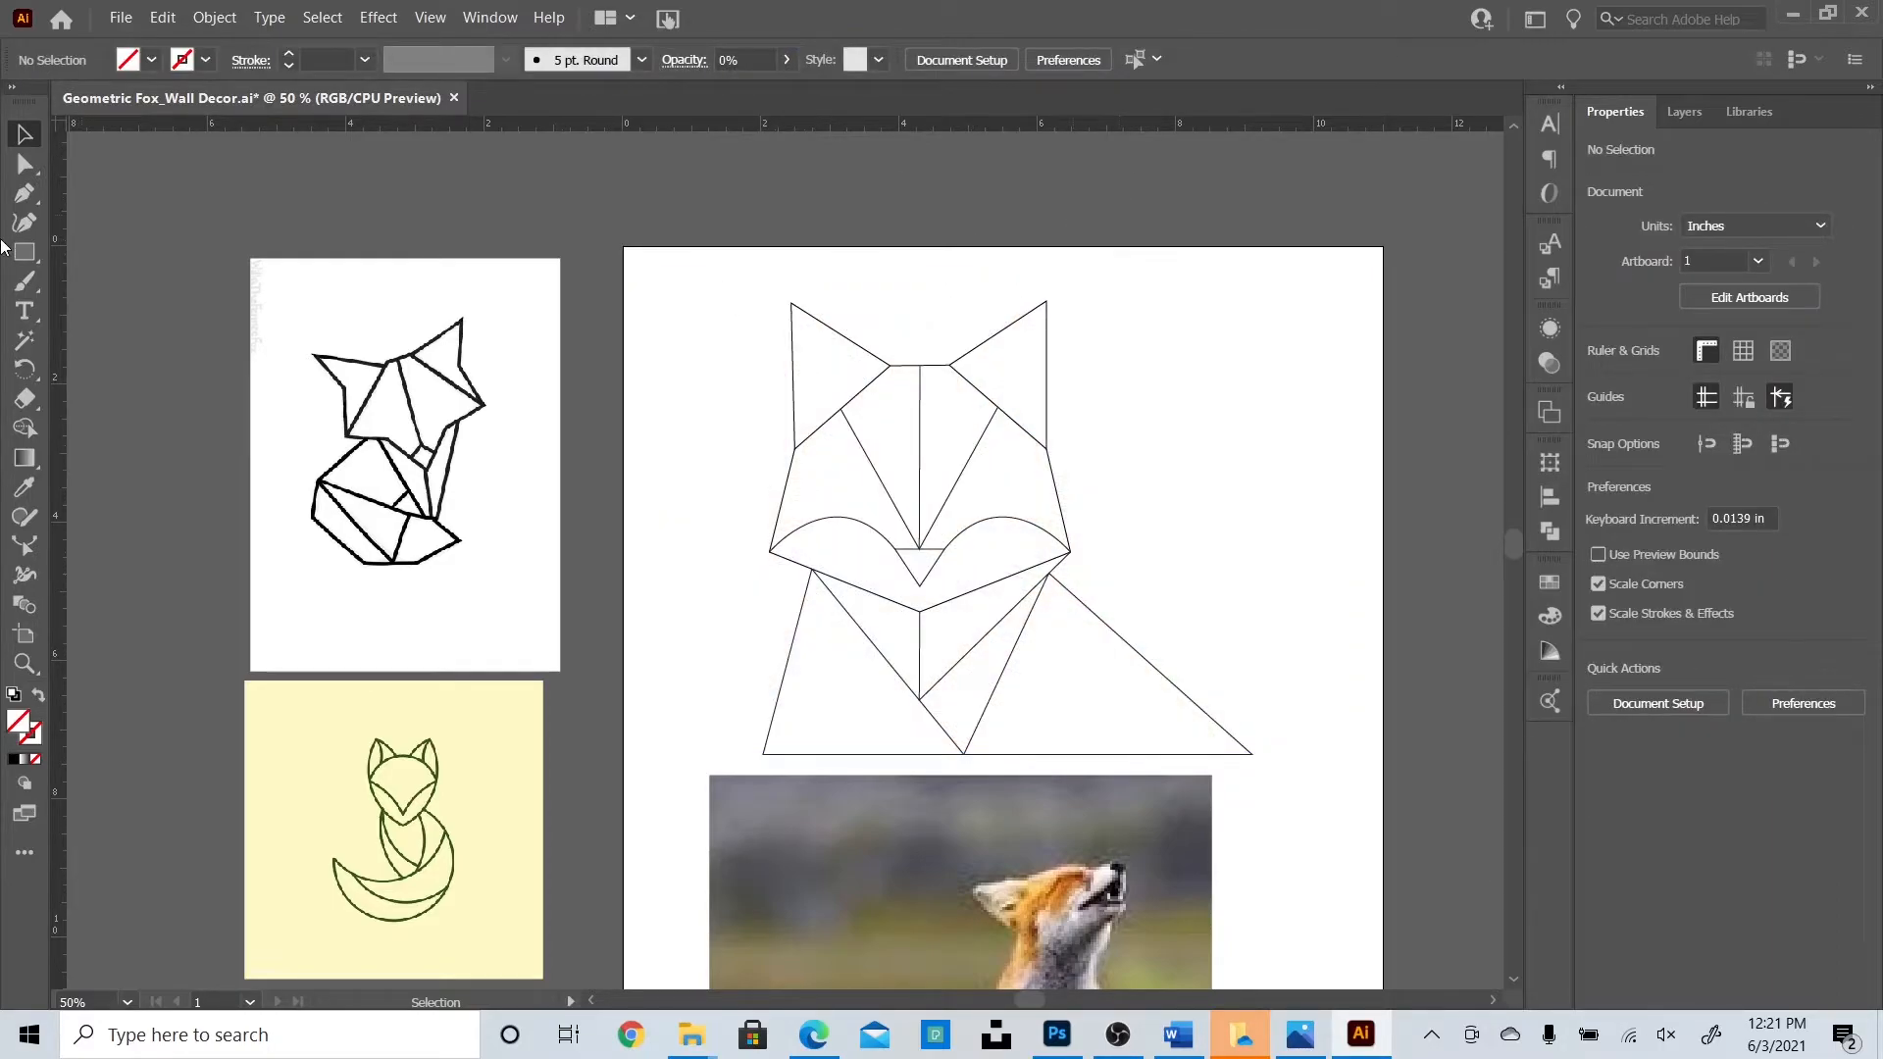
Draw a curved inner line for the right ear from the ear tip with the Pen tool.
click(26, 195)
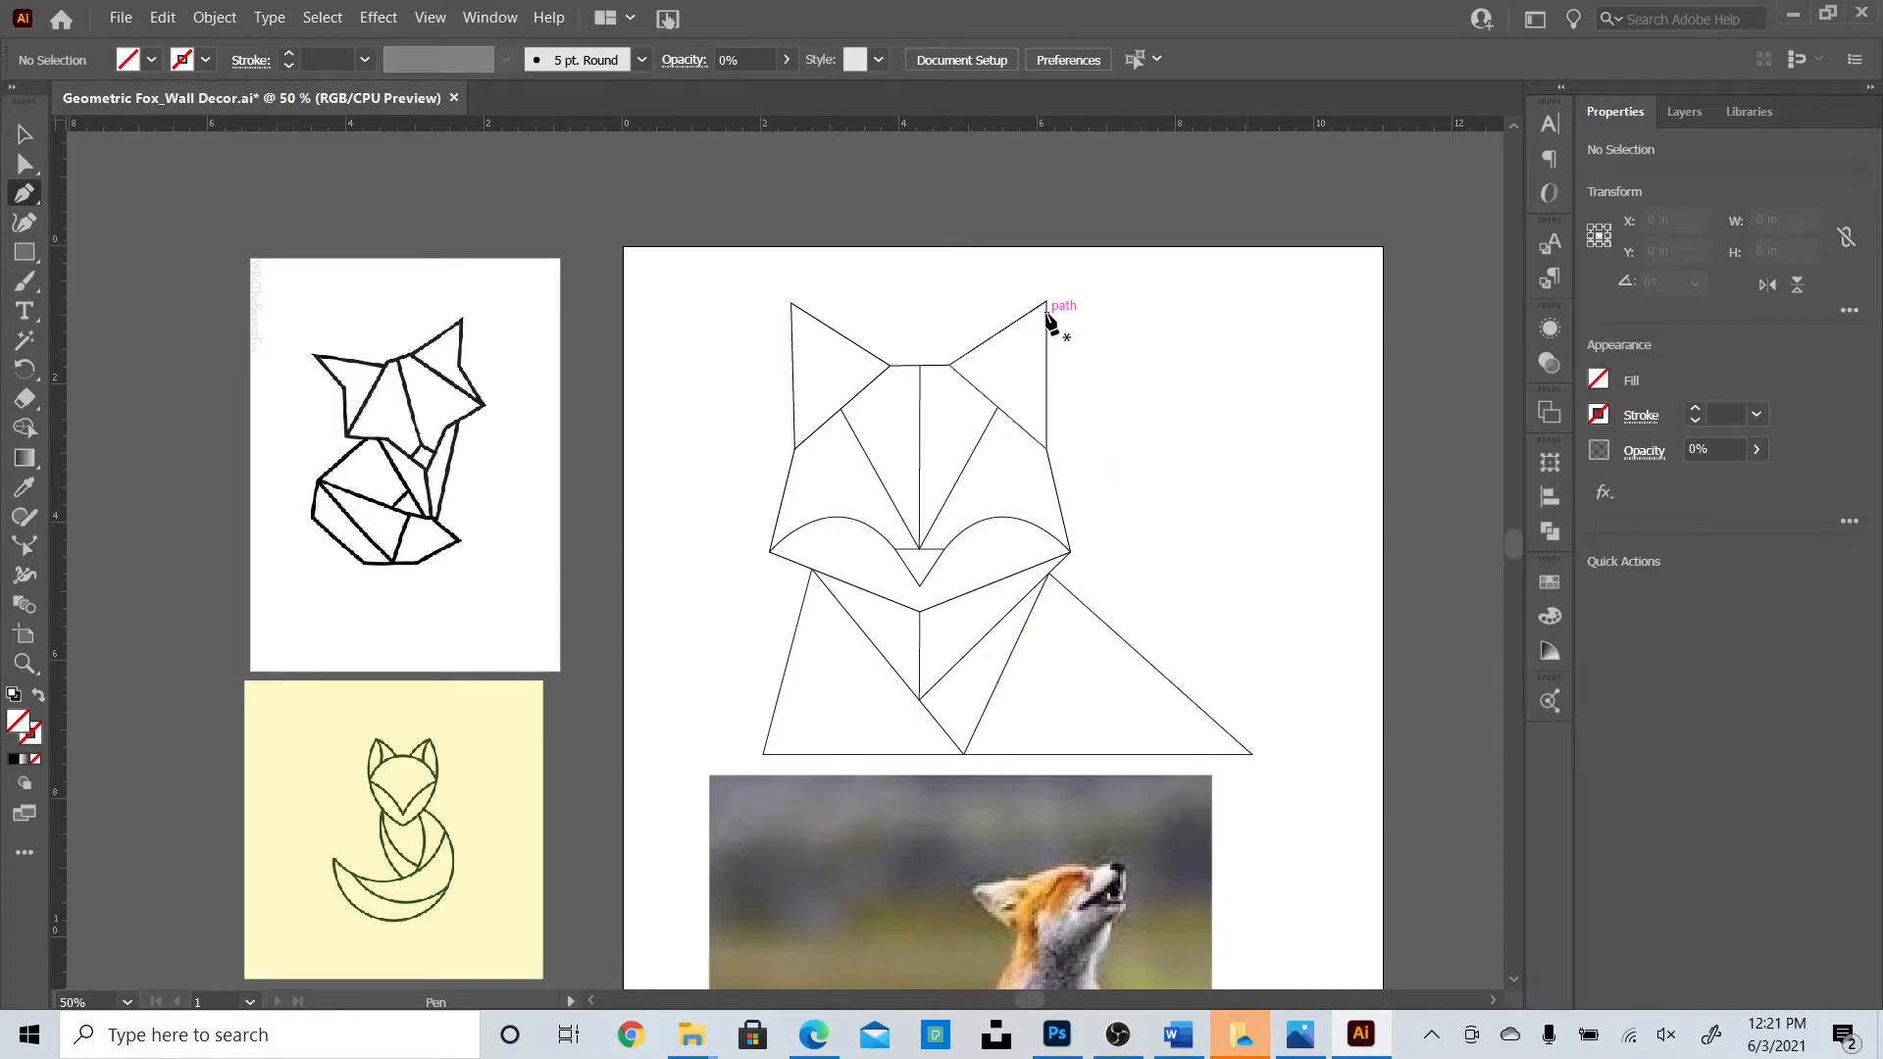
click(1046, 303)
mouse_move(994, 449)
mouse_down()
mouse_move(1029, 428)
mouse_move(1008, 439)
mouse_up()
click(26, 136)
click(298, 213)
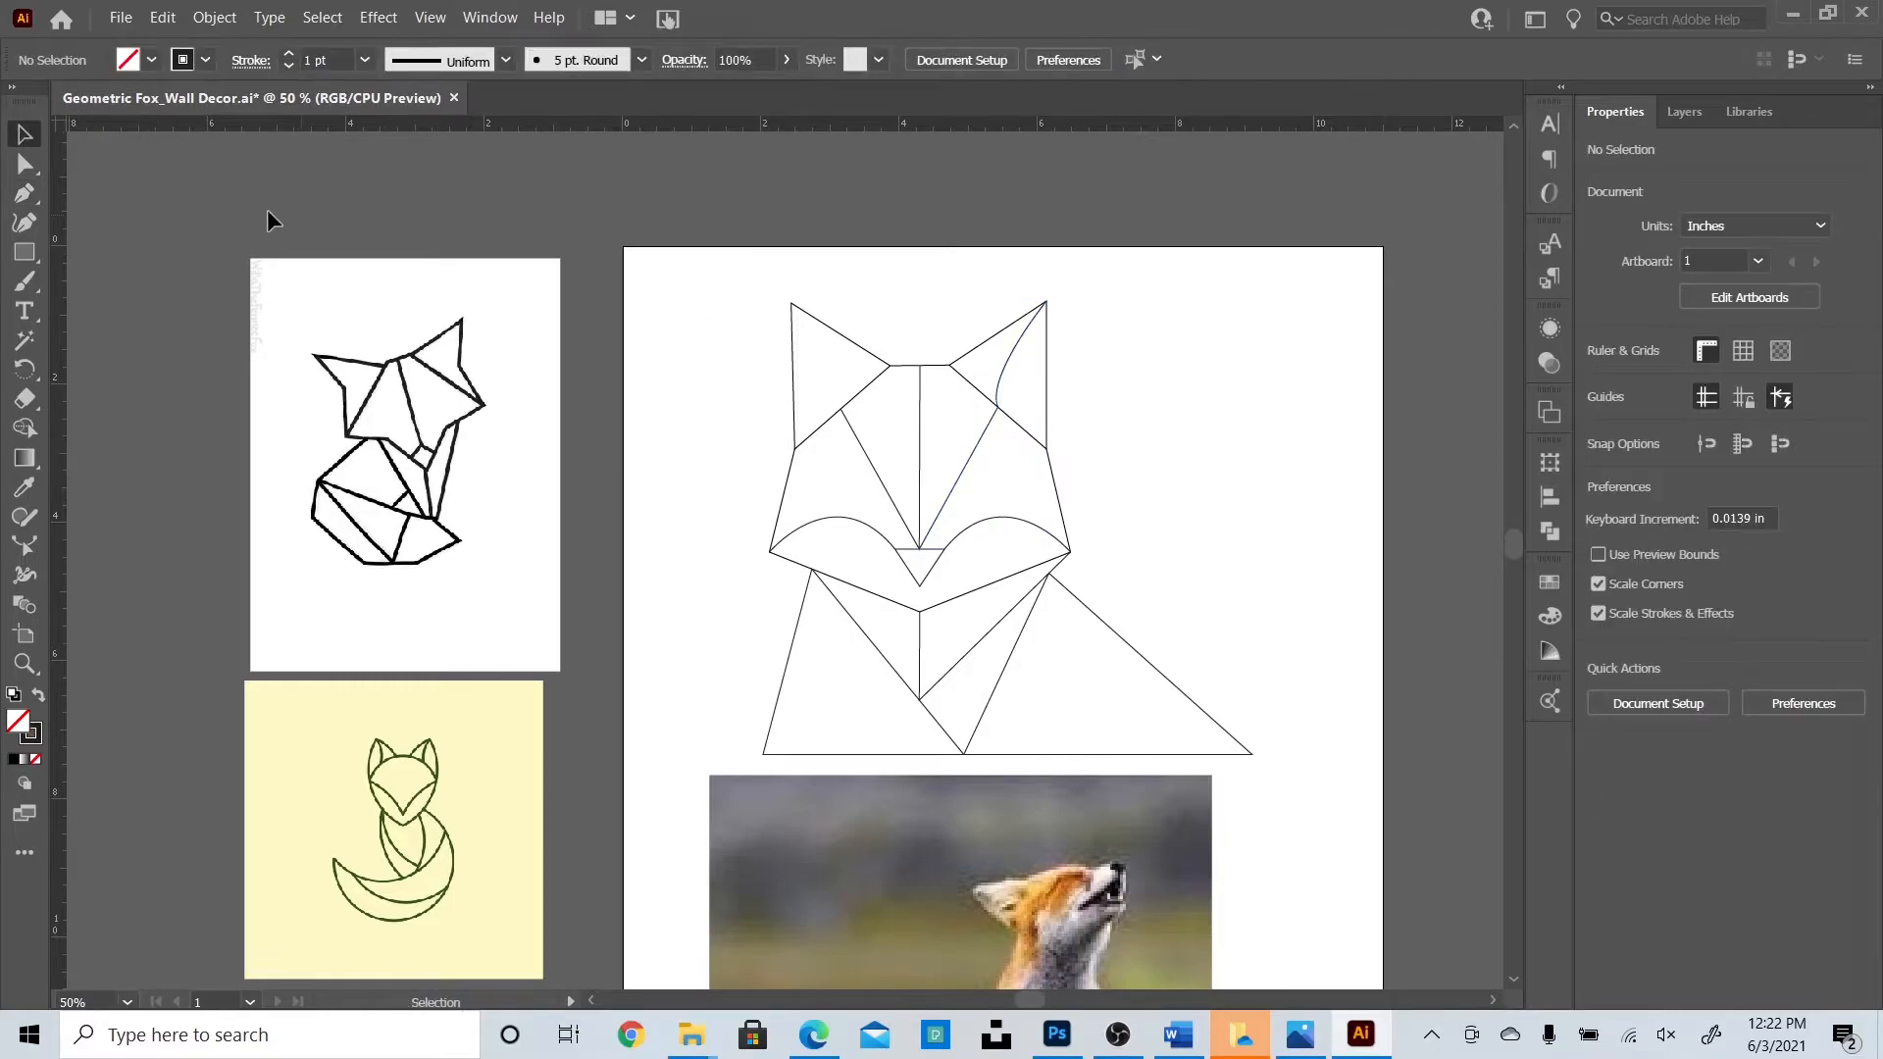
Draw a matching curved inner line for the left ear from its tip.
click(24, 192)
click(791, 303)
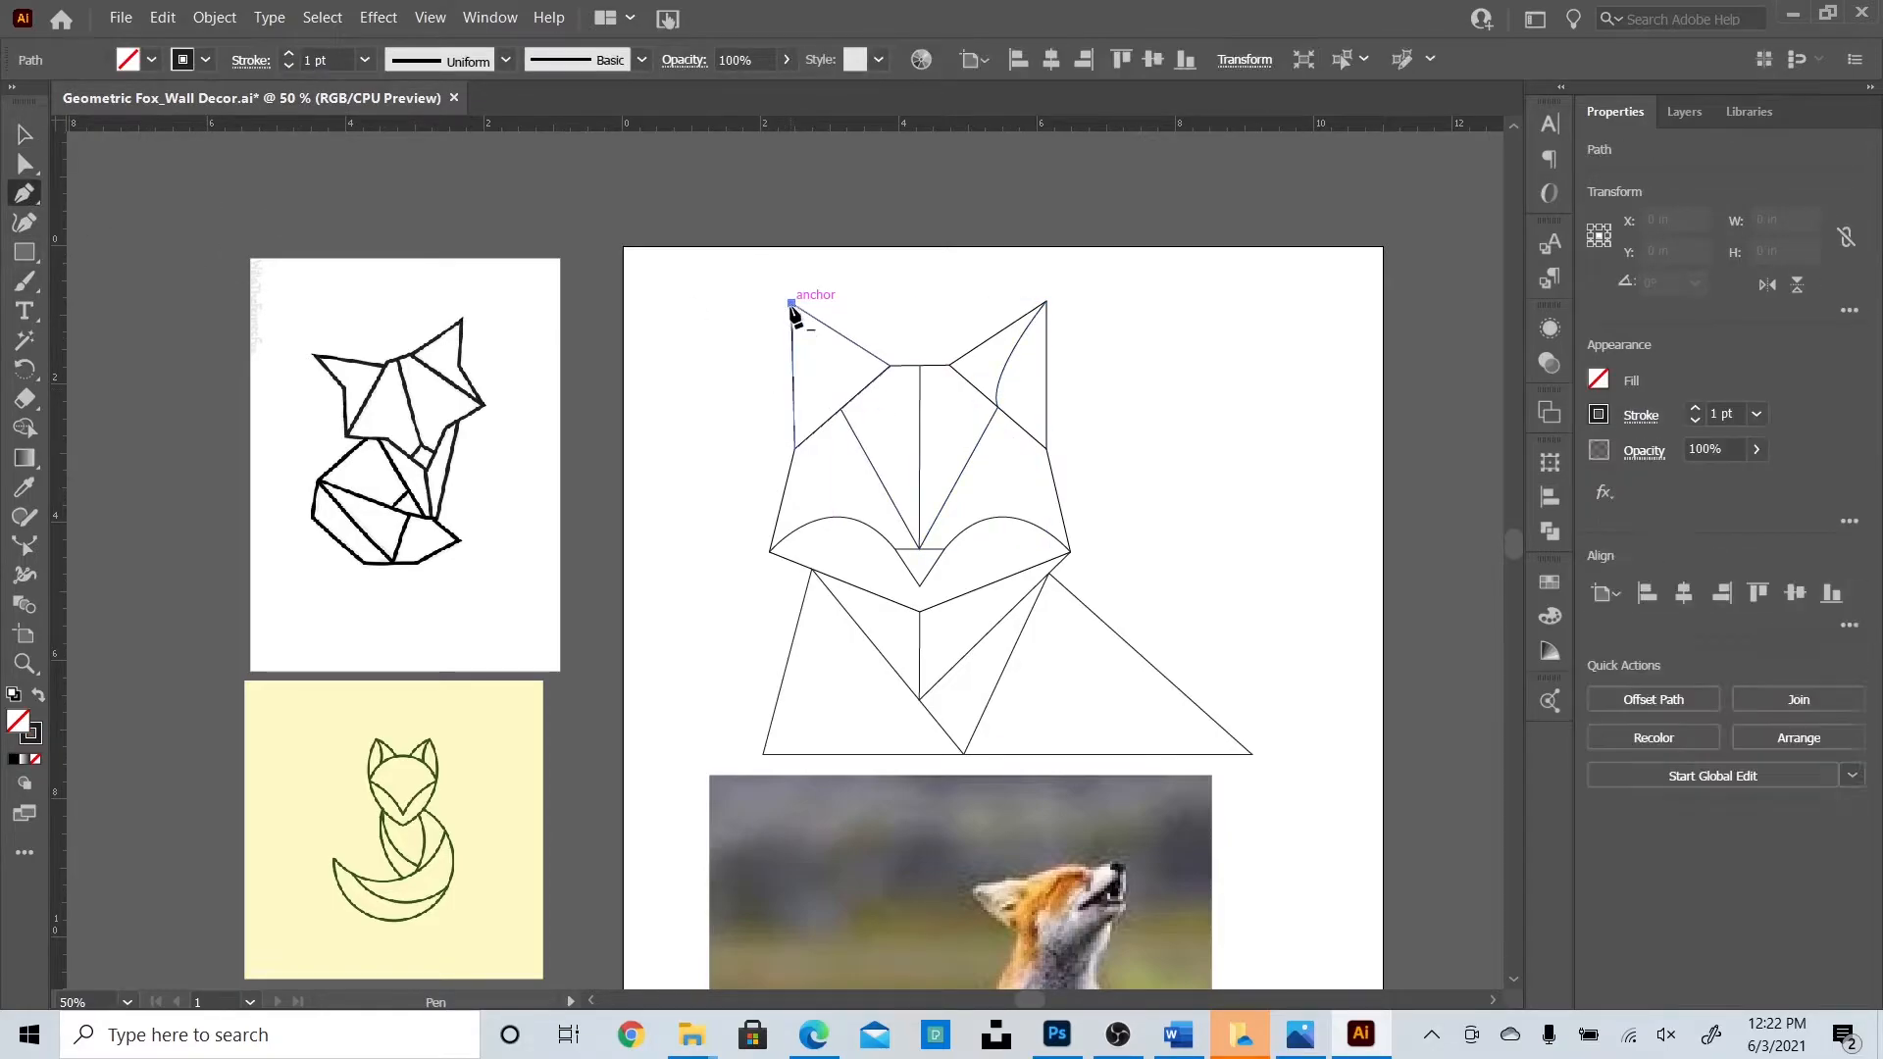
drag(843, 447, 841, 463)
click(25, 136)
click(1412, 498)
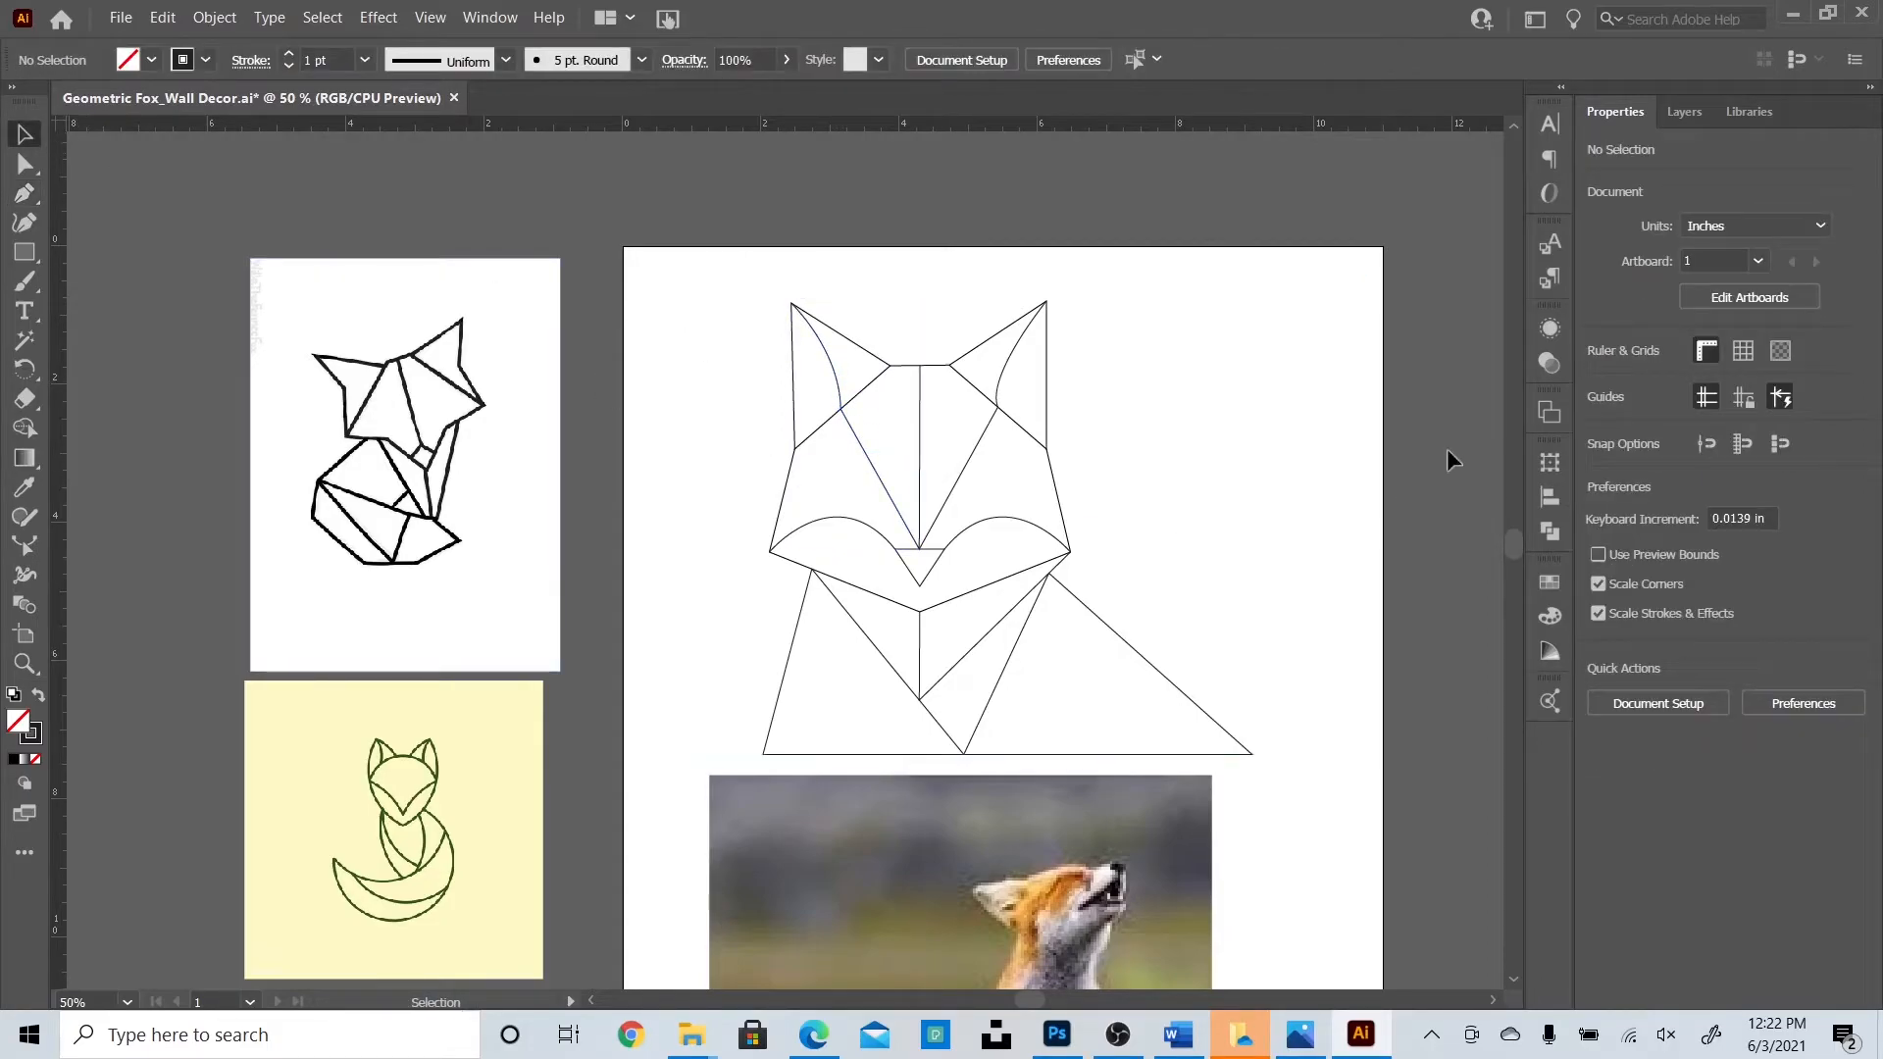
Draw a straight line from the body's bottom-left corner to the chest intersection.
scroll(1313, 453, down, 4)
scroll(1313, 453, up, 3)
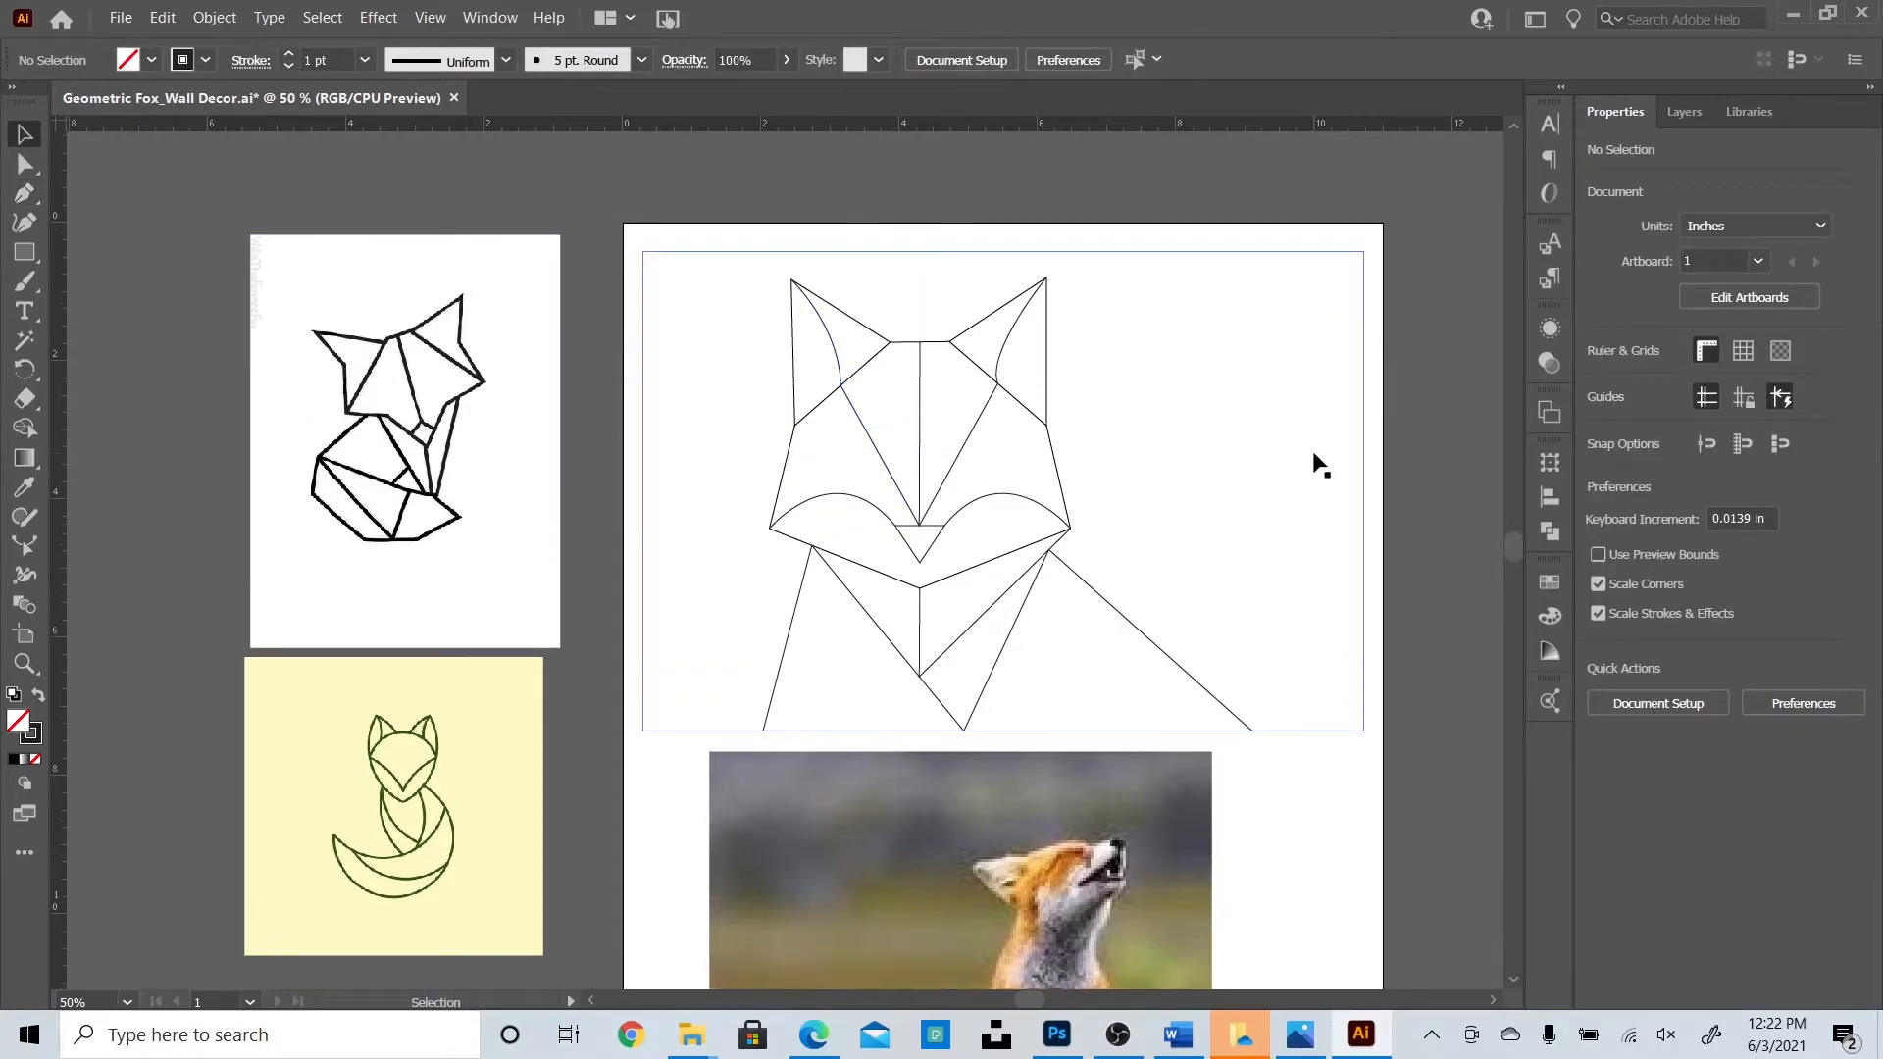
scroll(1319, 466, up, 1)
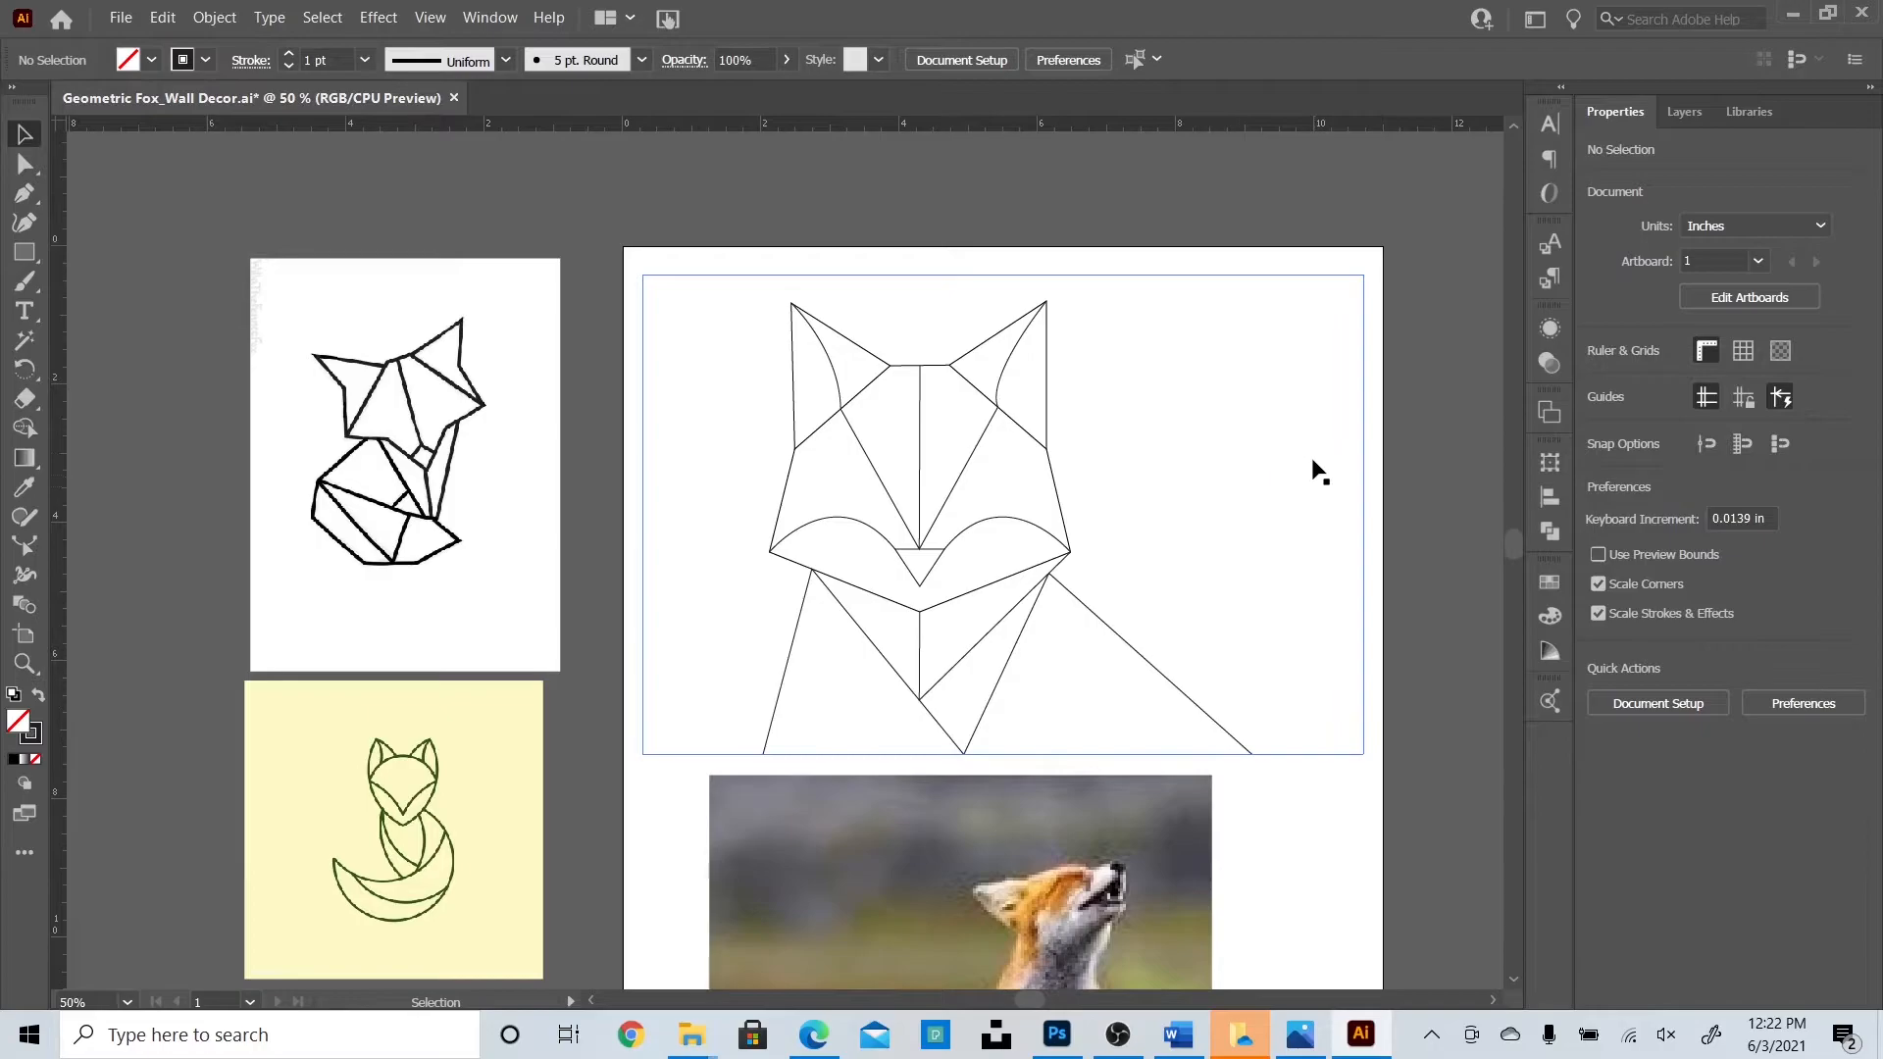
click(25, 193)
click(764, 753)
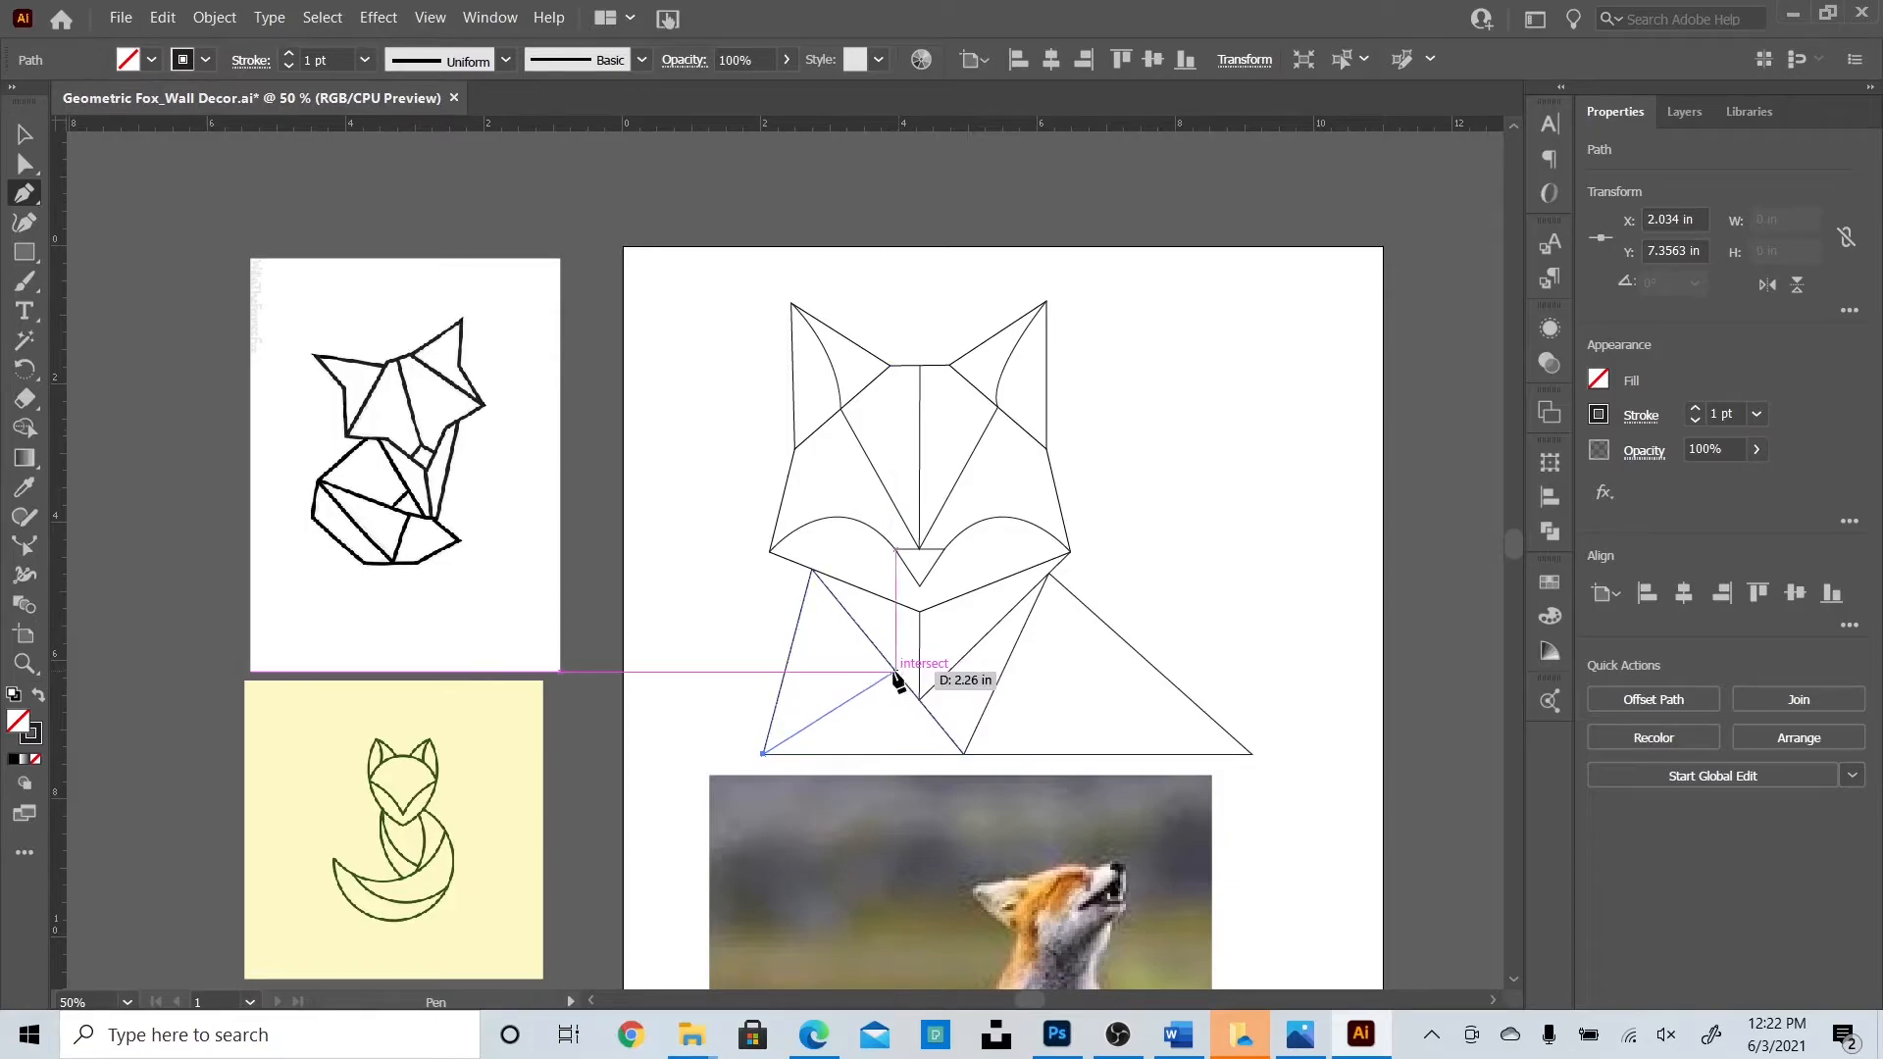
click(896, 677)
ctrl+click(178, 269)
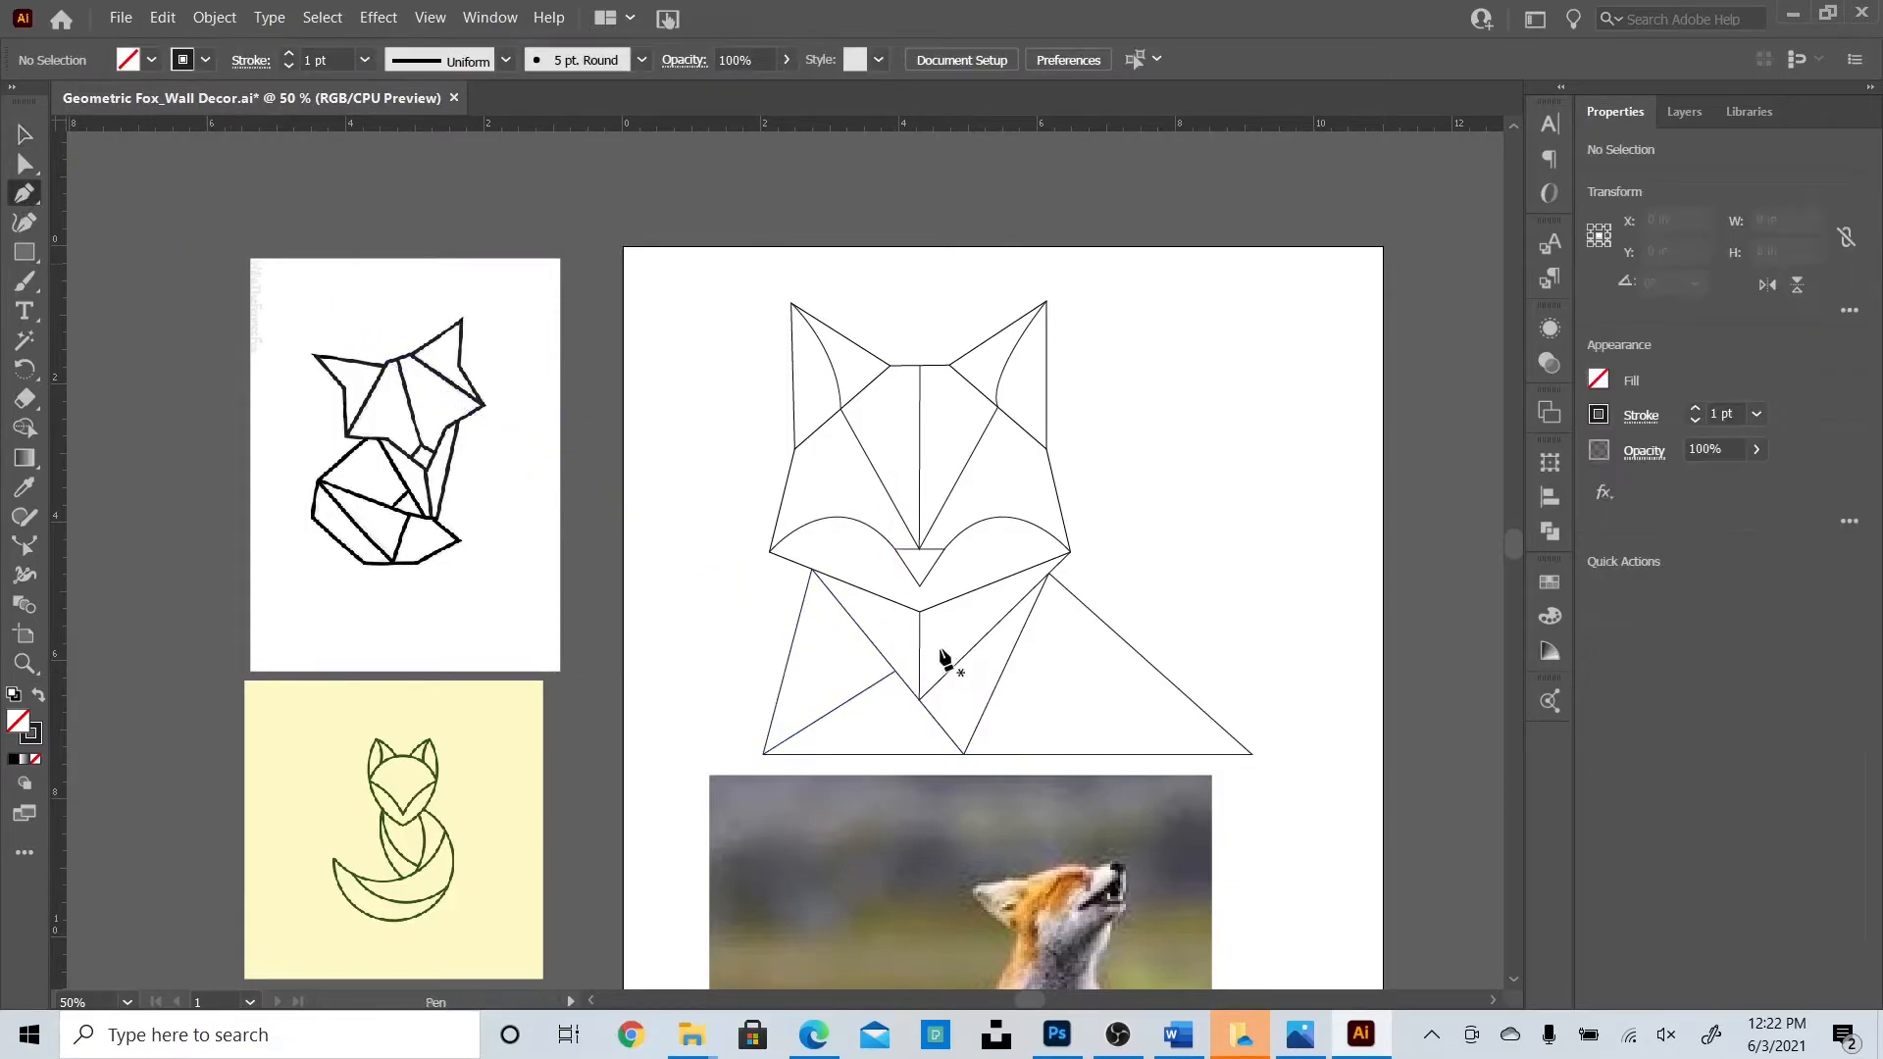
Draw a bent line from the triangle's right corner to the intersecting edge, forming a folded tail.
click(1252, 753)
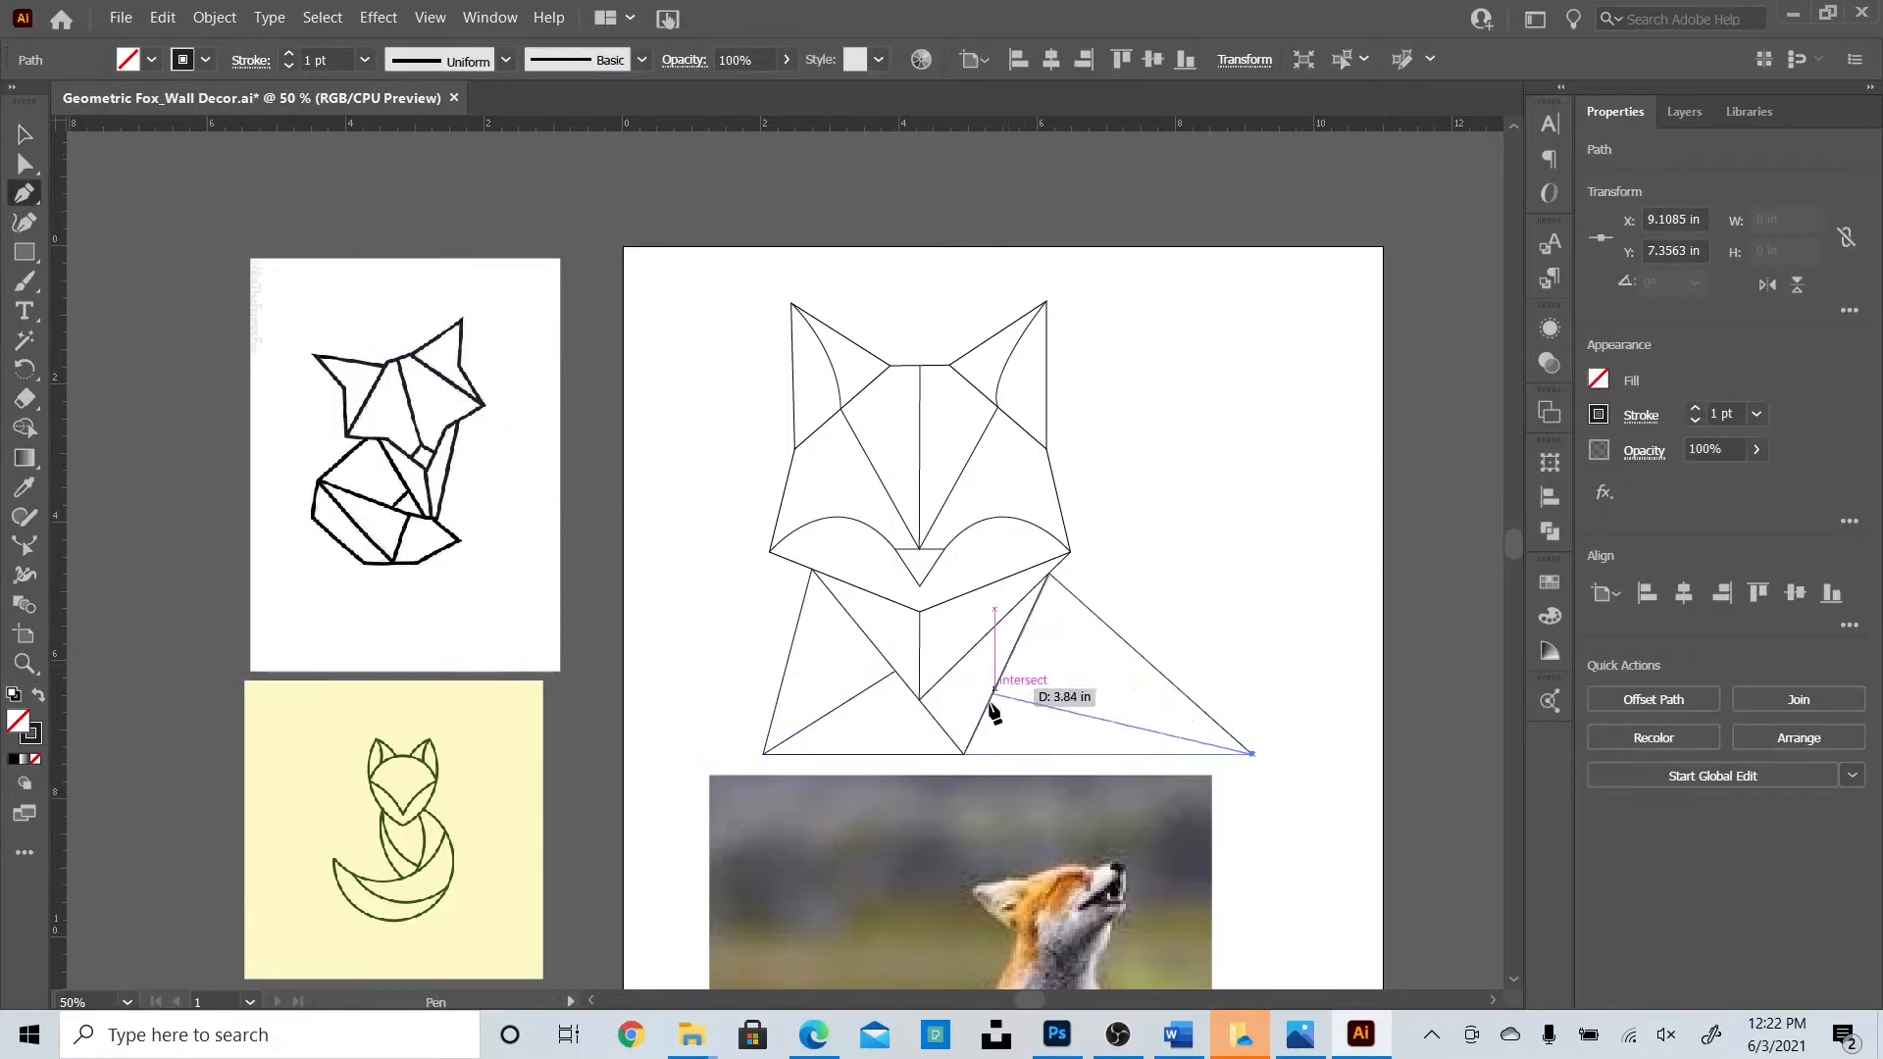
click(994, 689)
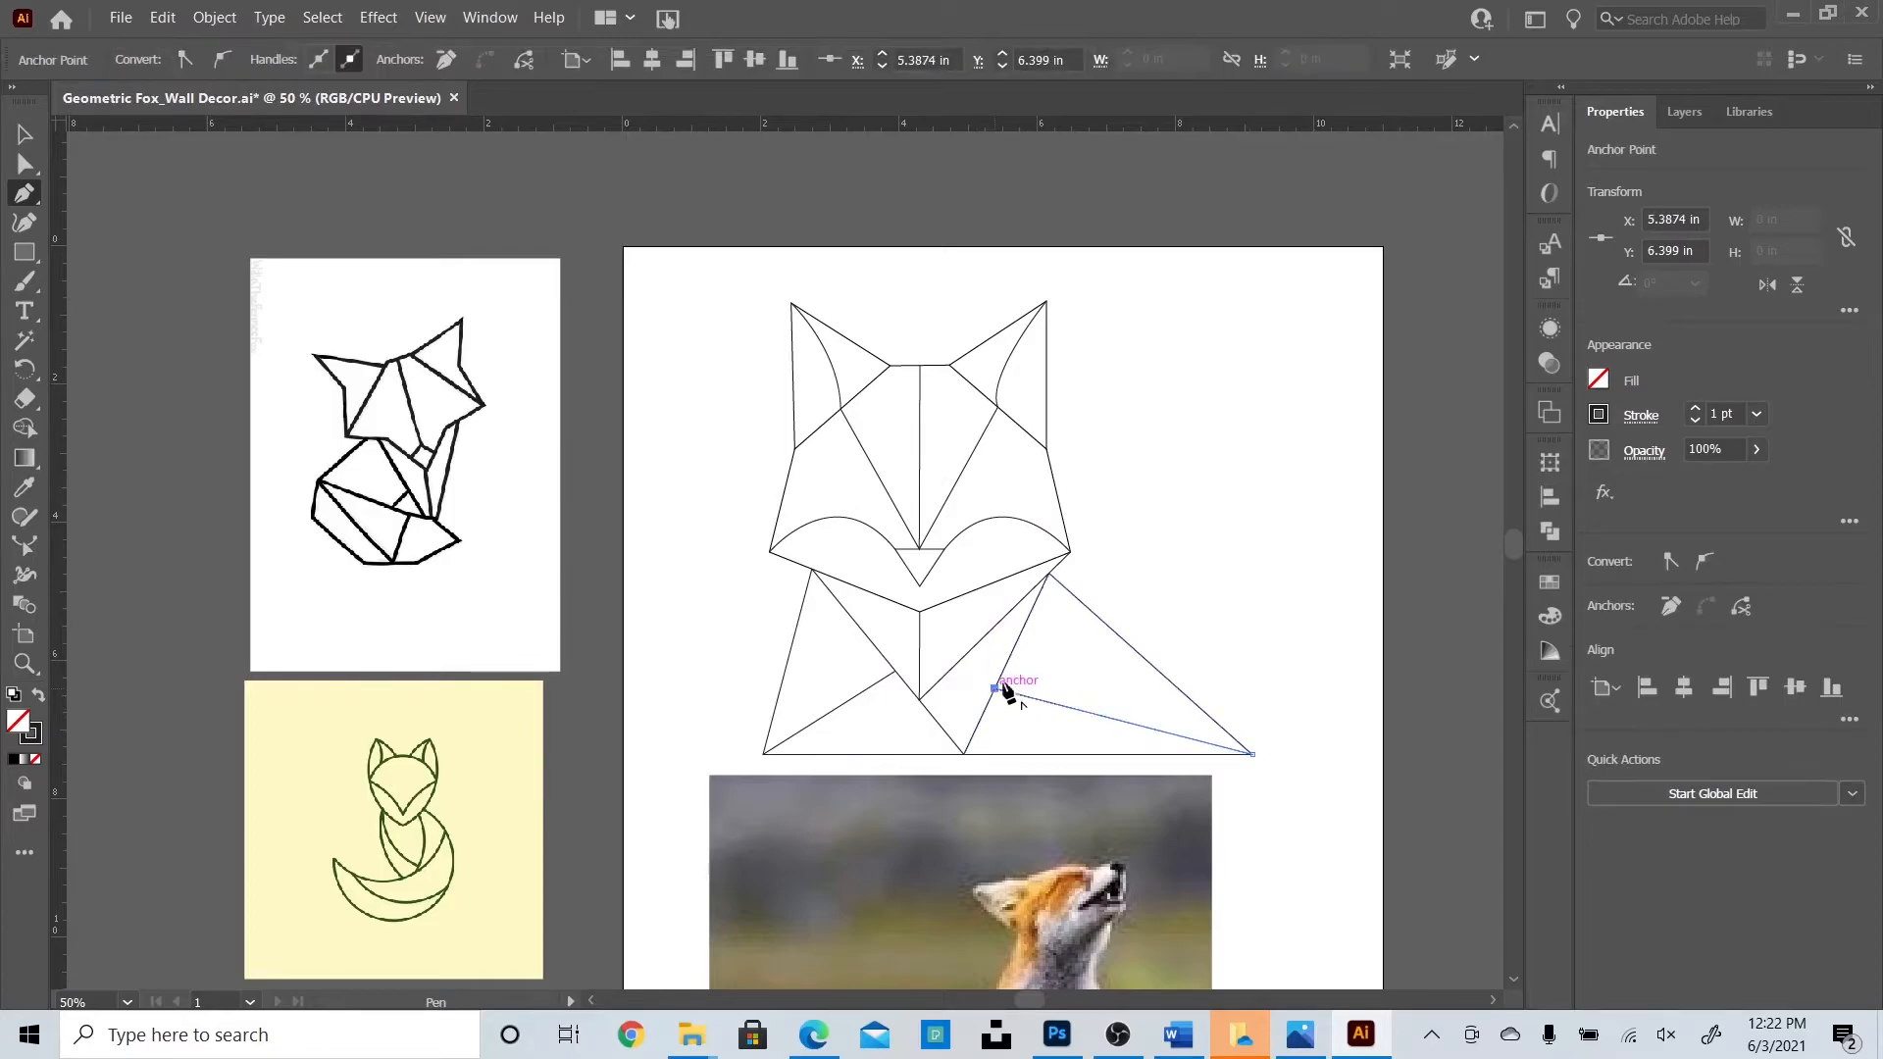
click(1123, 642)
click(24, 135)
Delete the reference fox photo and save the document.
click(1387, 541)
scroll(1239, 580, down, 2)
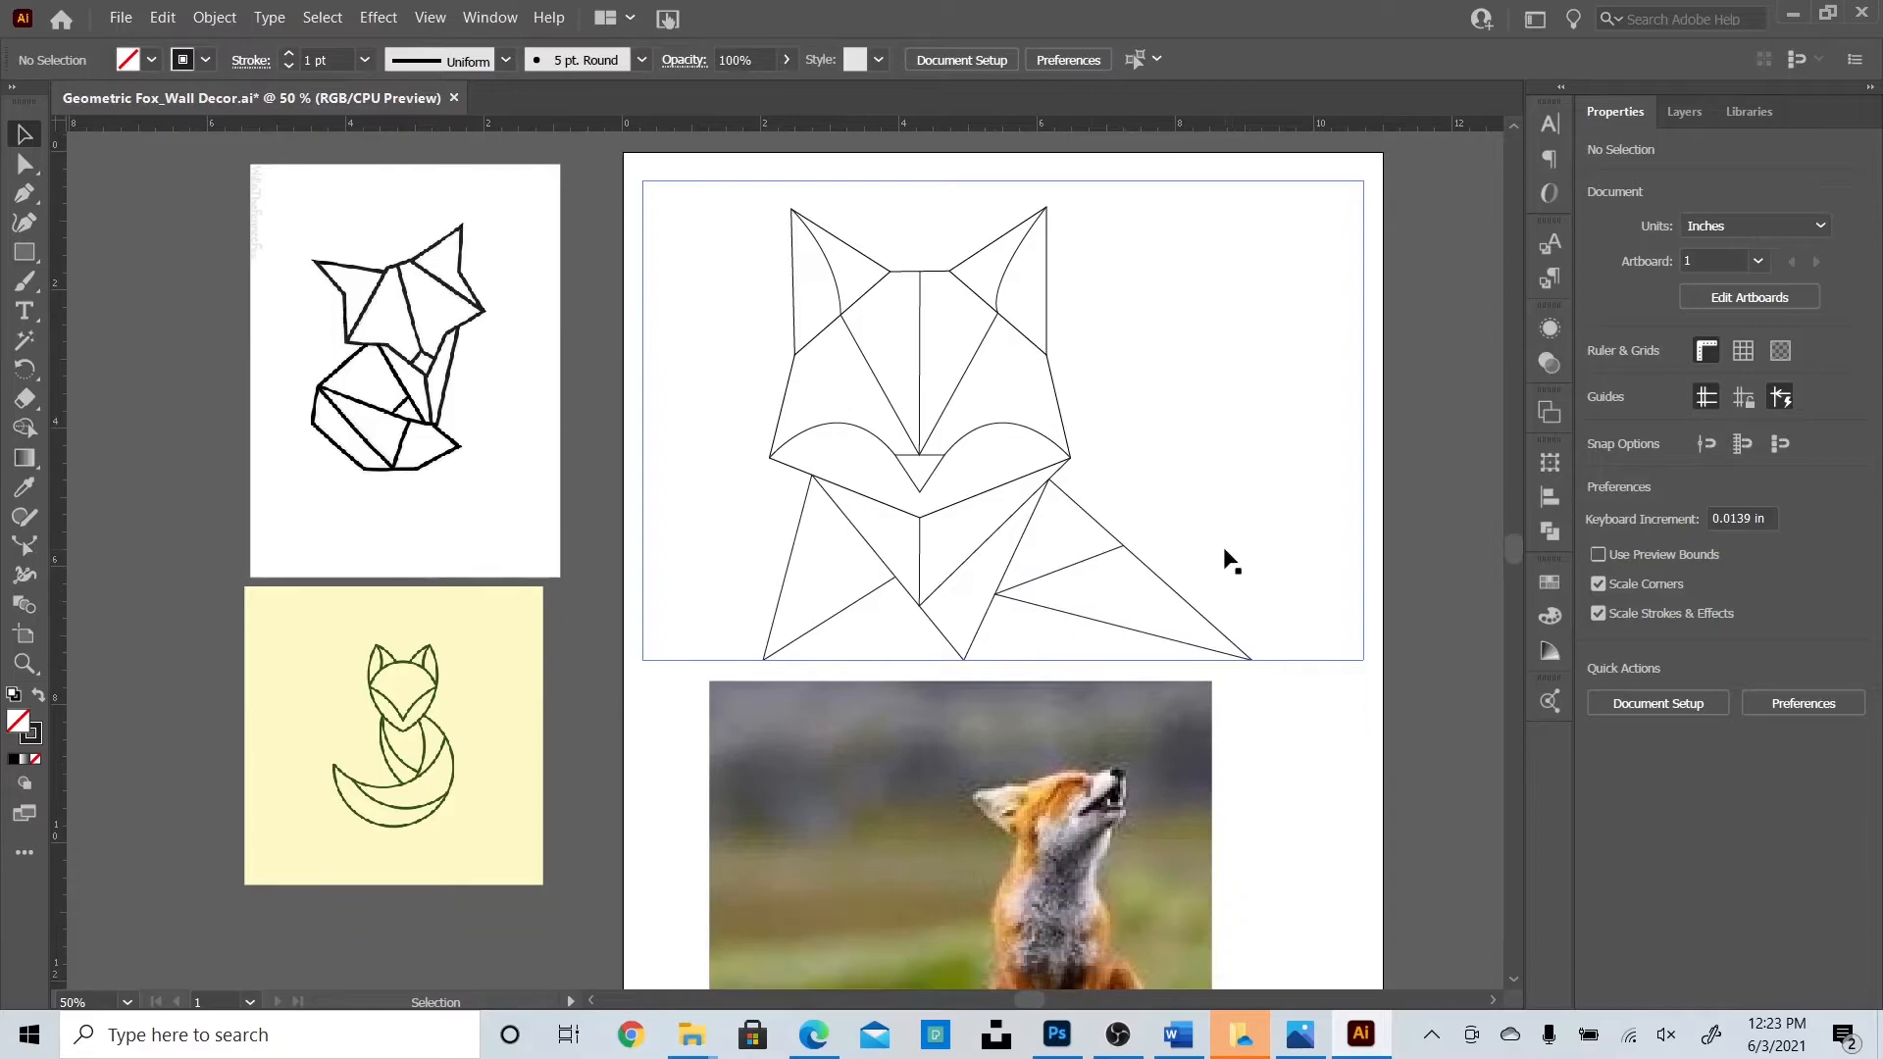
scroll(1222, 555, down, 3)
click(1159, 596)
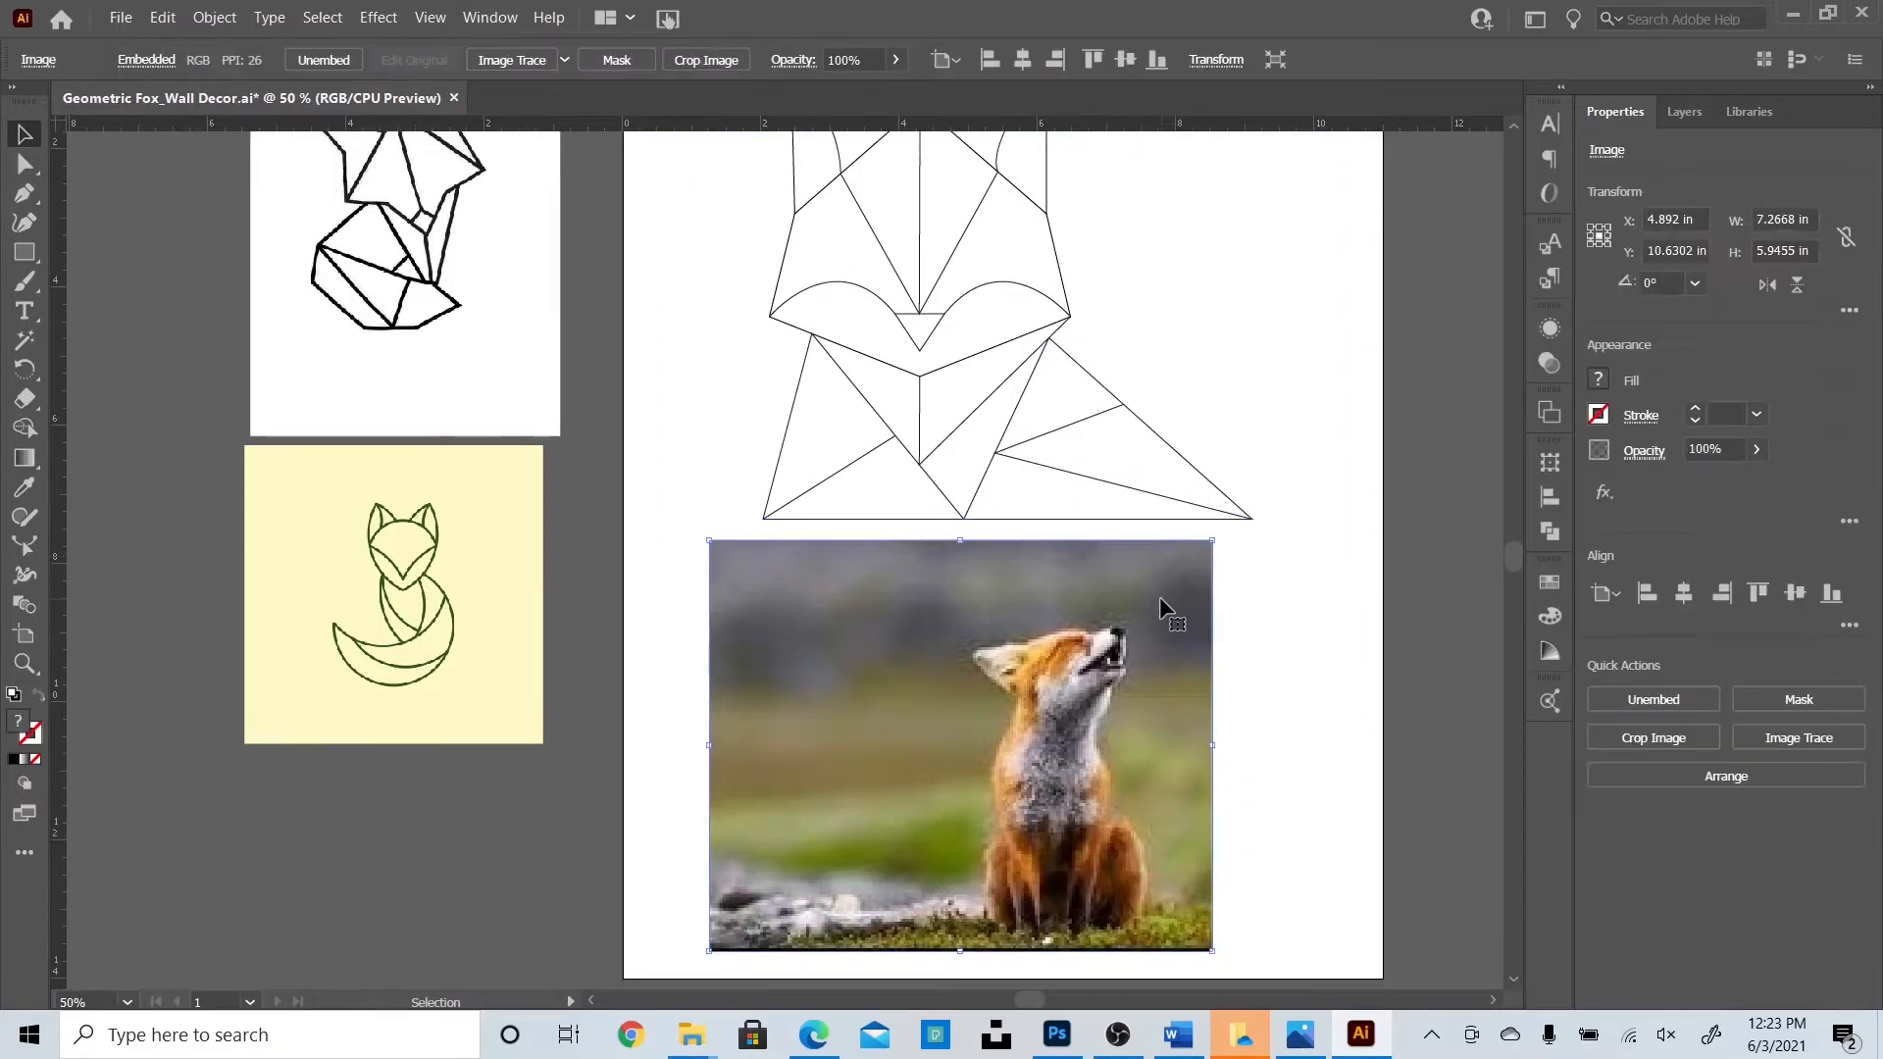
key(Delete)
scroll(1155, 703, up, 3)
key(ctrl+s)
Raise the stroke of all the fox's lines to 3 pt and zoom in to check.
drag(702, 296, 1330, 875)
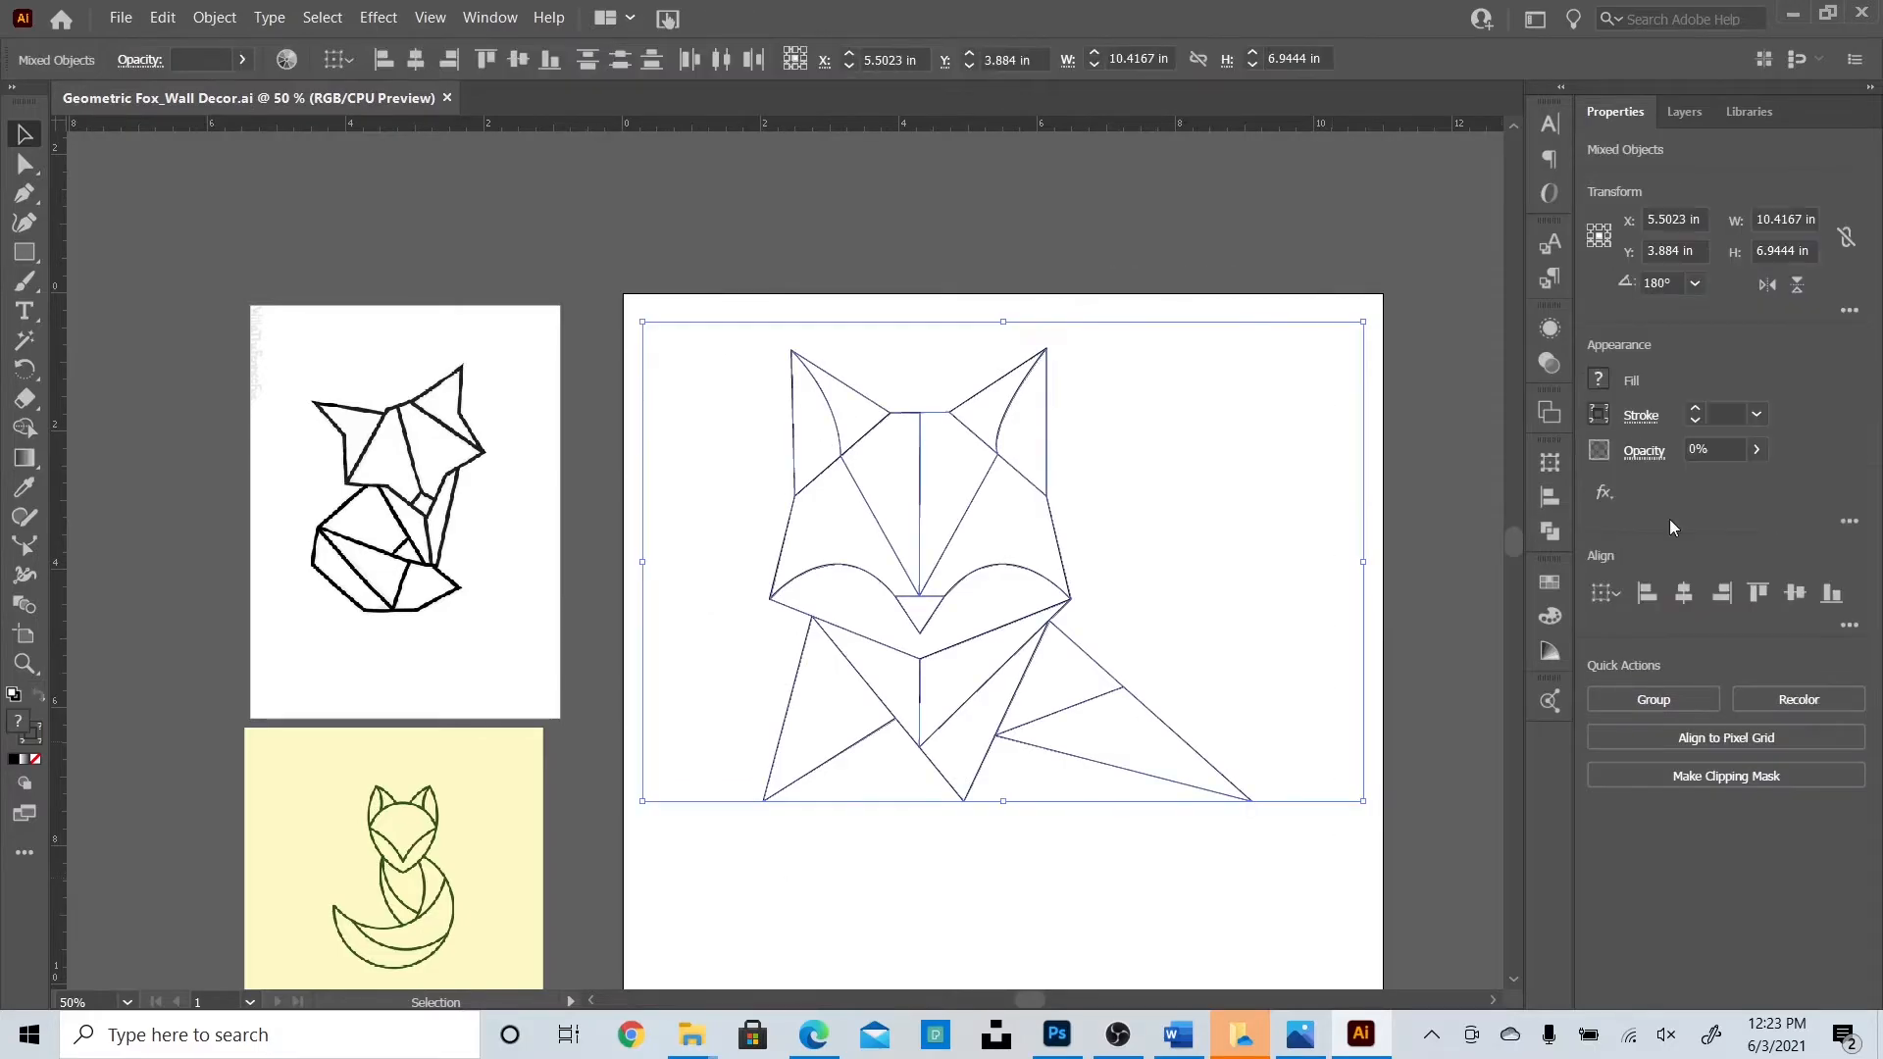
click(1695, 412)
click(1061, 214)
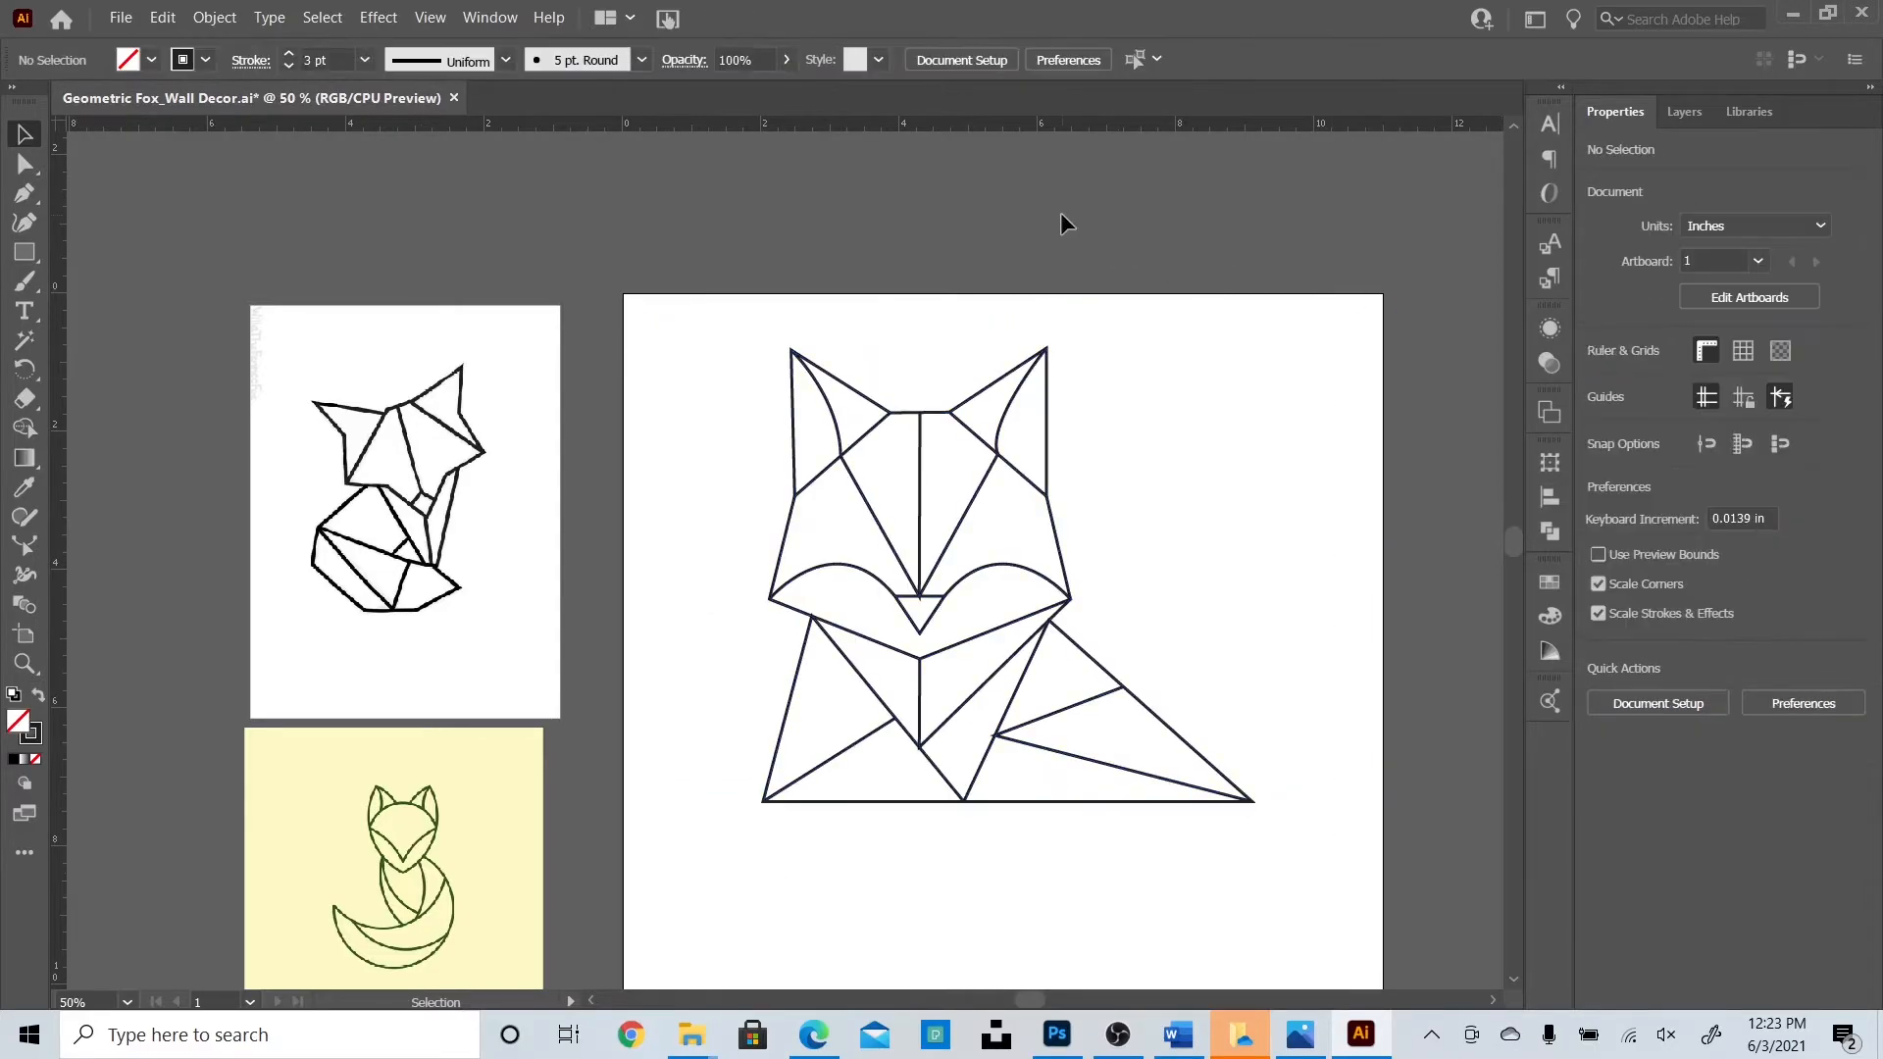
key(ctrl+plus)
key(ctrl+plus)
key(ctrl+plus)
key(ctrl+plus)
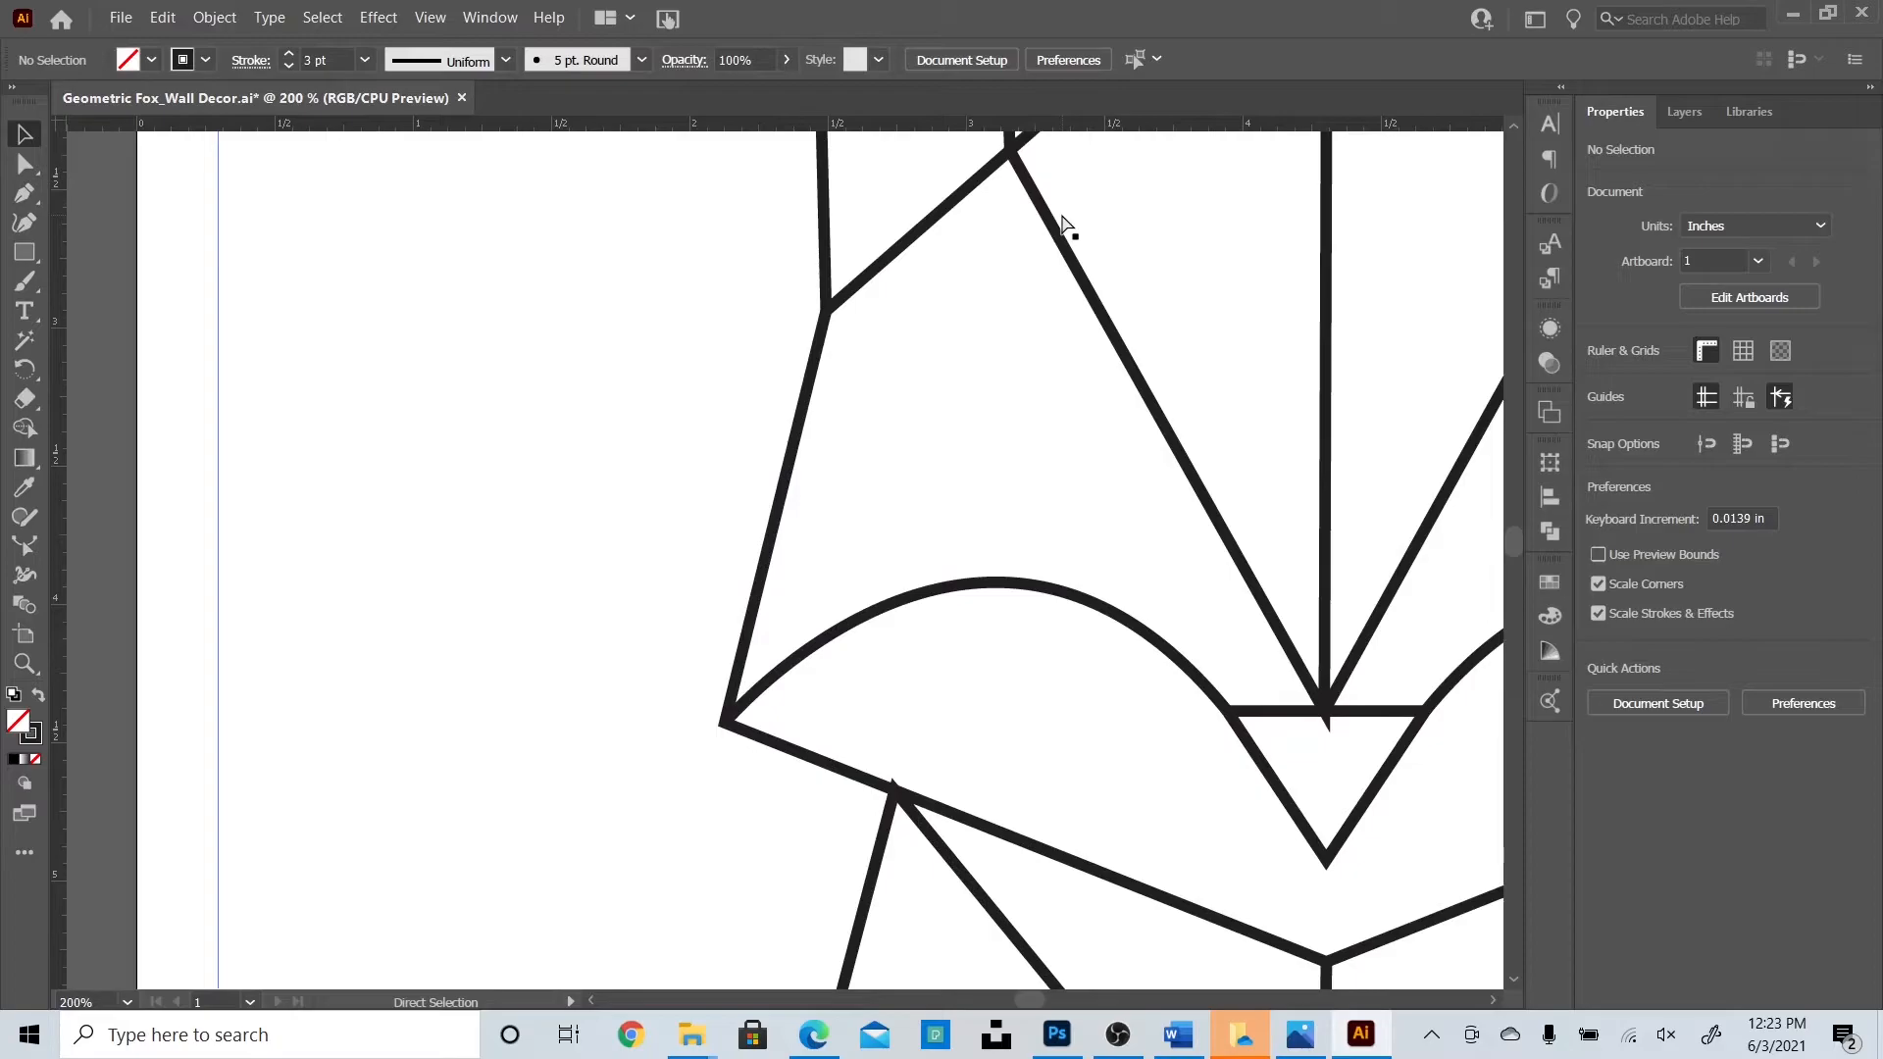
Raise the face path containing the vertical line from 2 pt to 3 pt stroke.
key(ctrl+minus)
key(ctrl+minus)
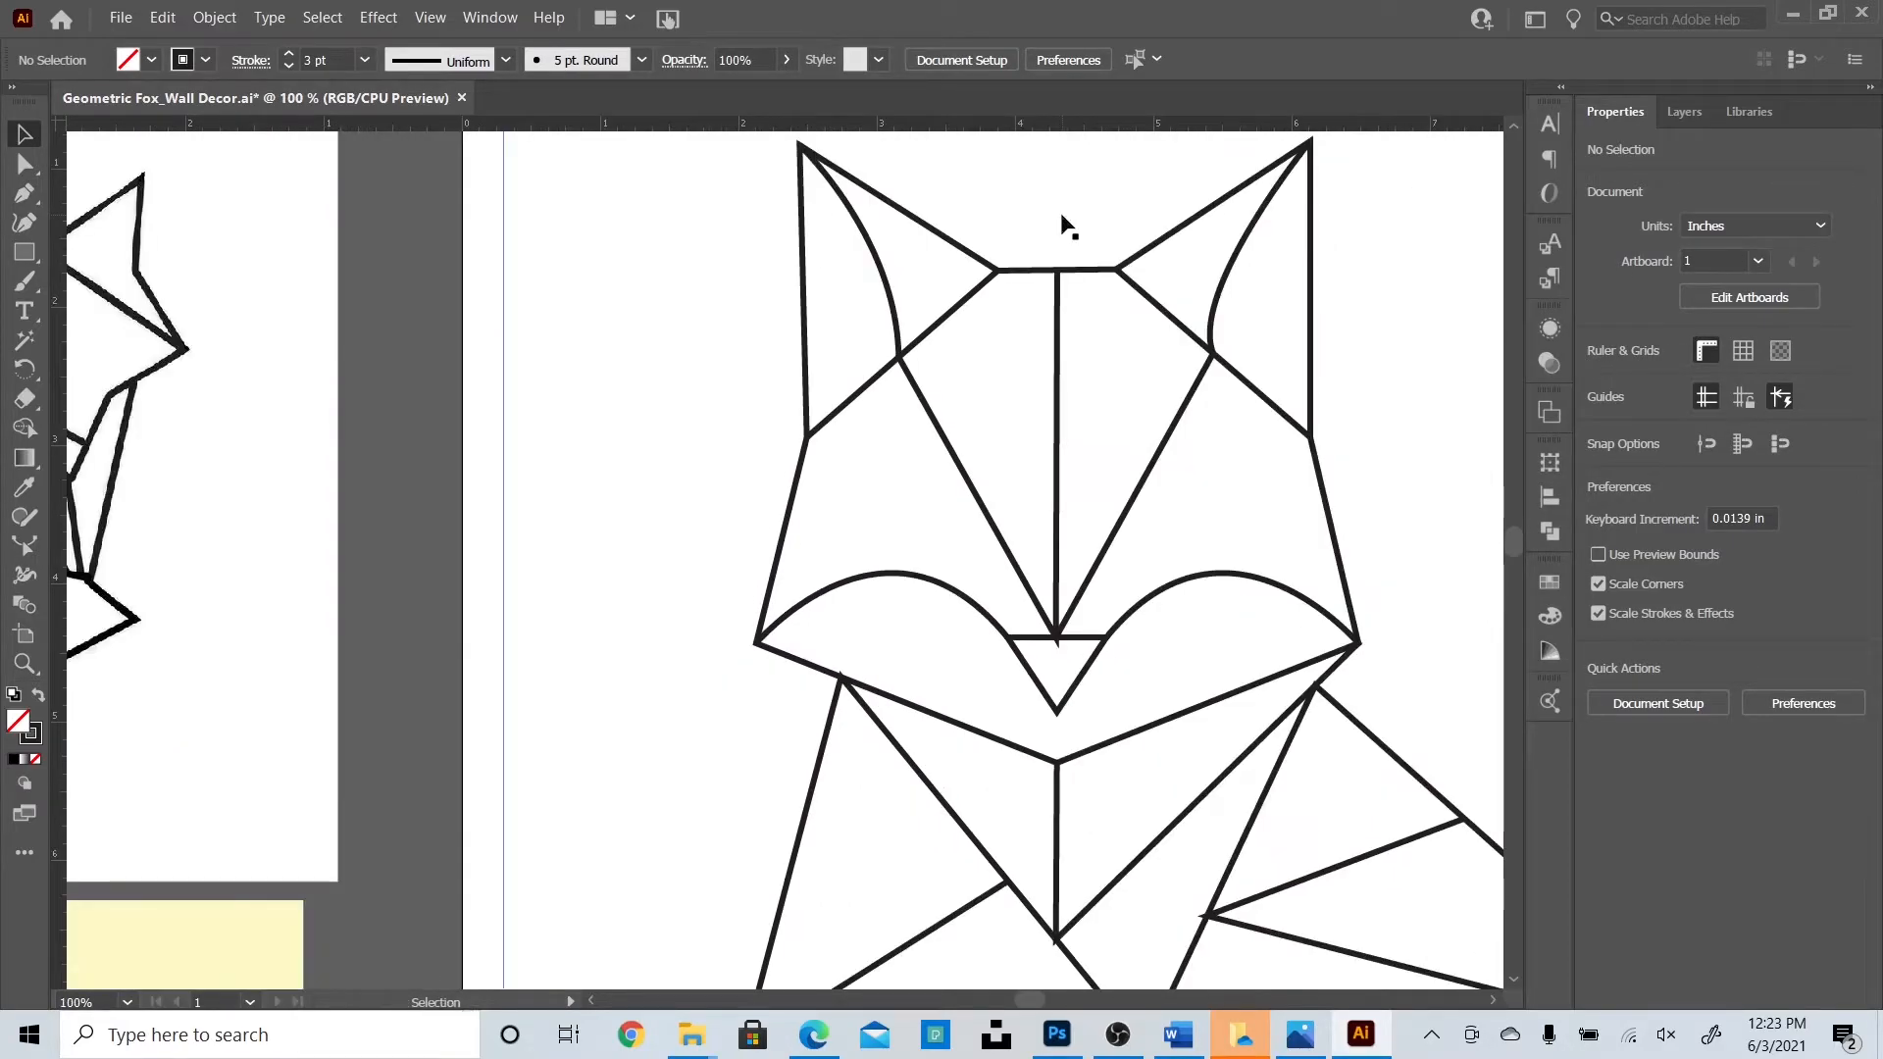
drag(1028, 1001, 1039, 1002)
scroll(1101, 660, down, 2)
scroll(1101, 660, down, 2)
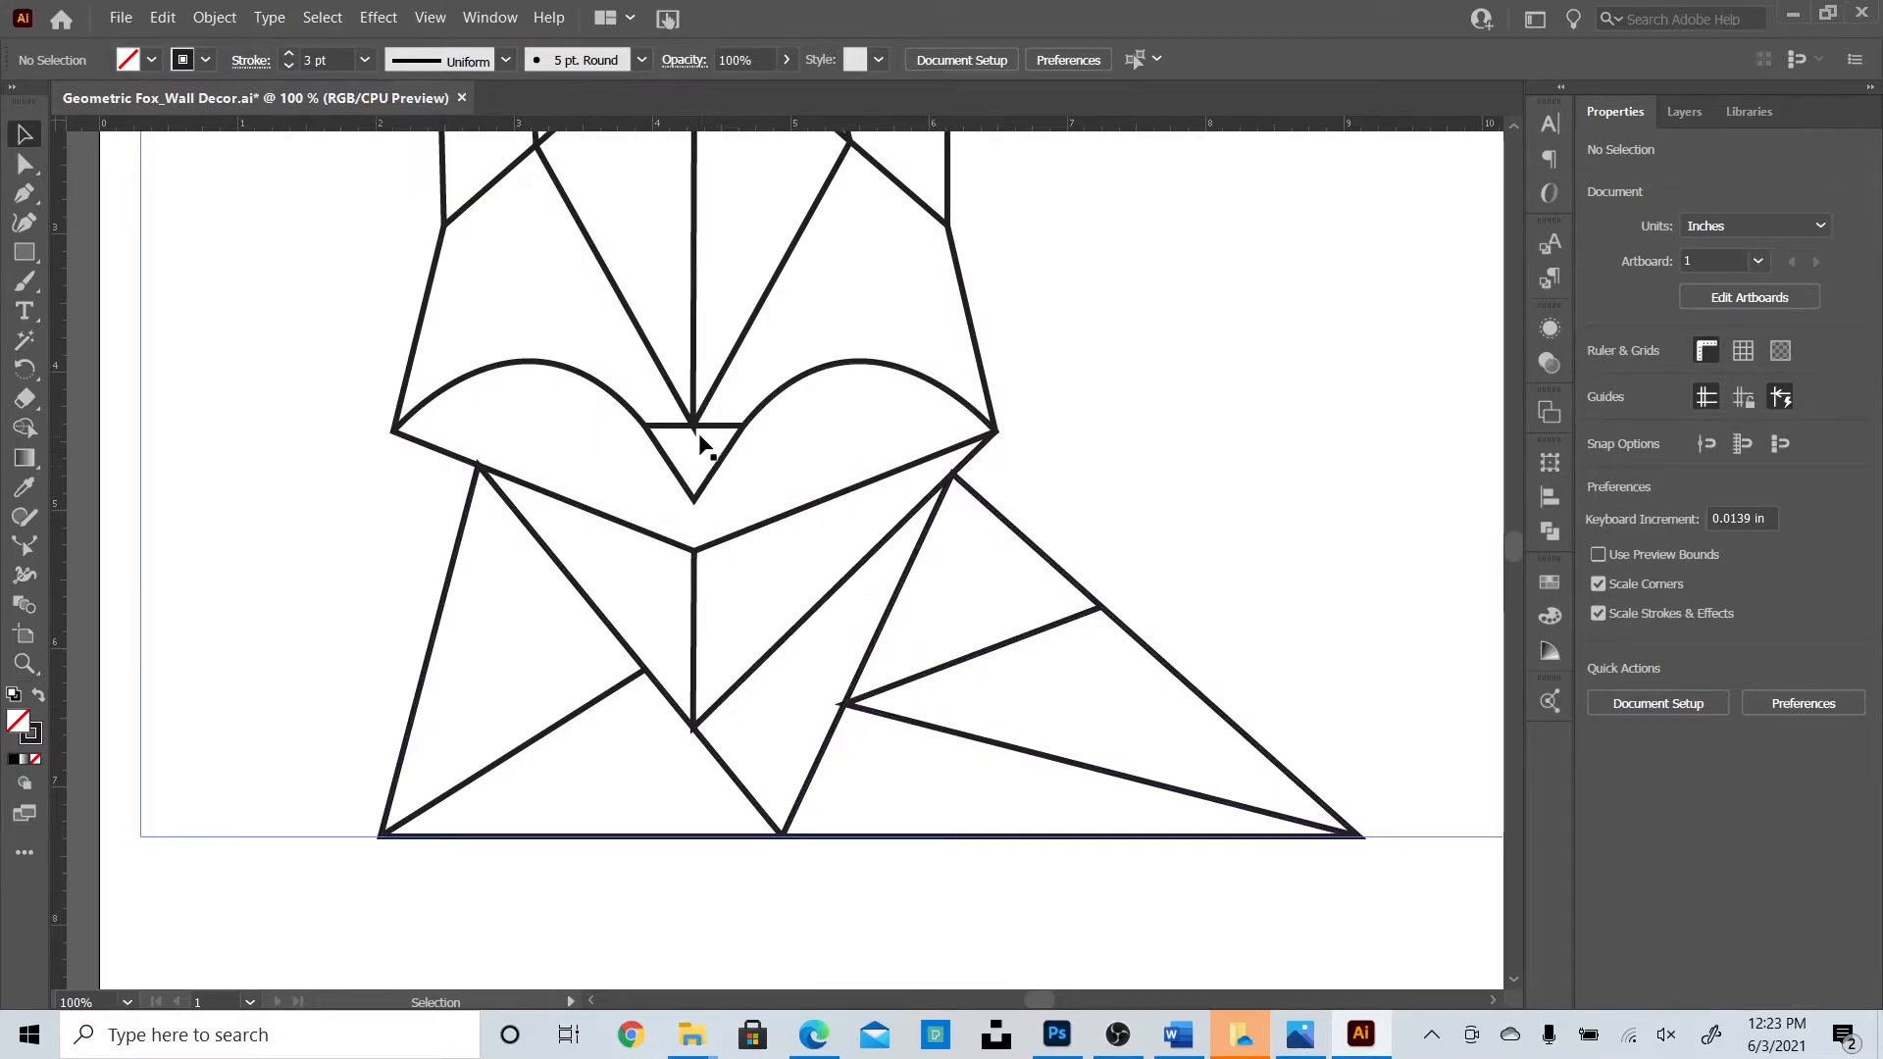
scroll(689, 464, up, 5)
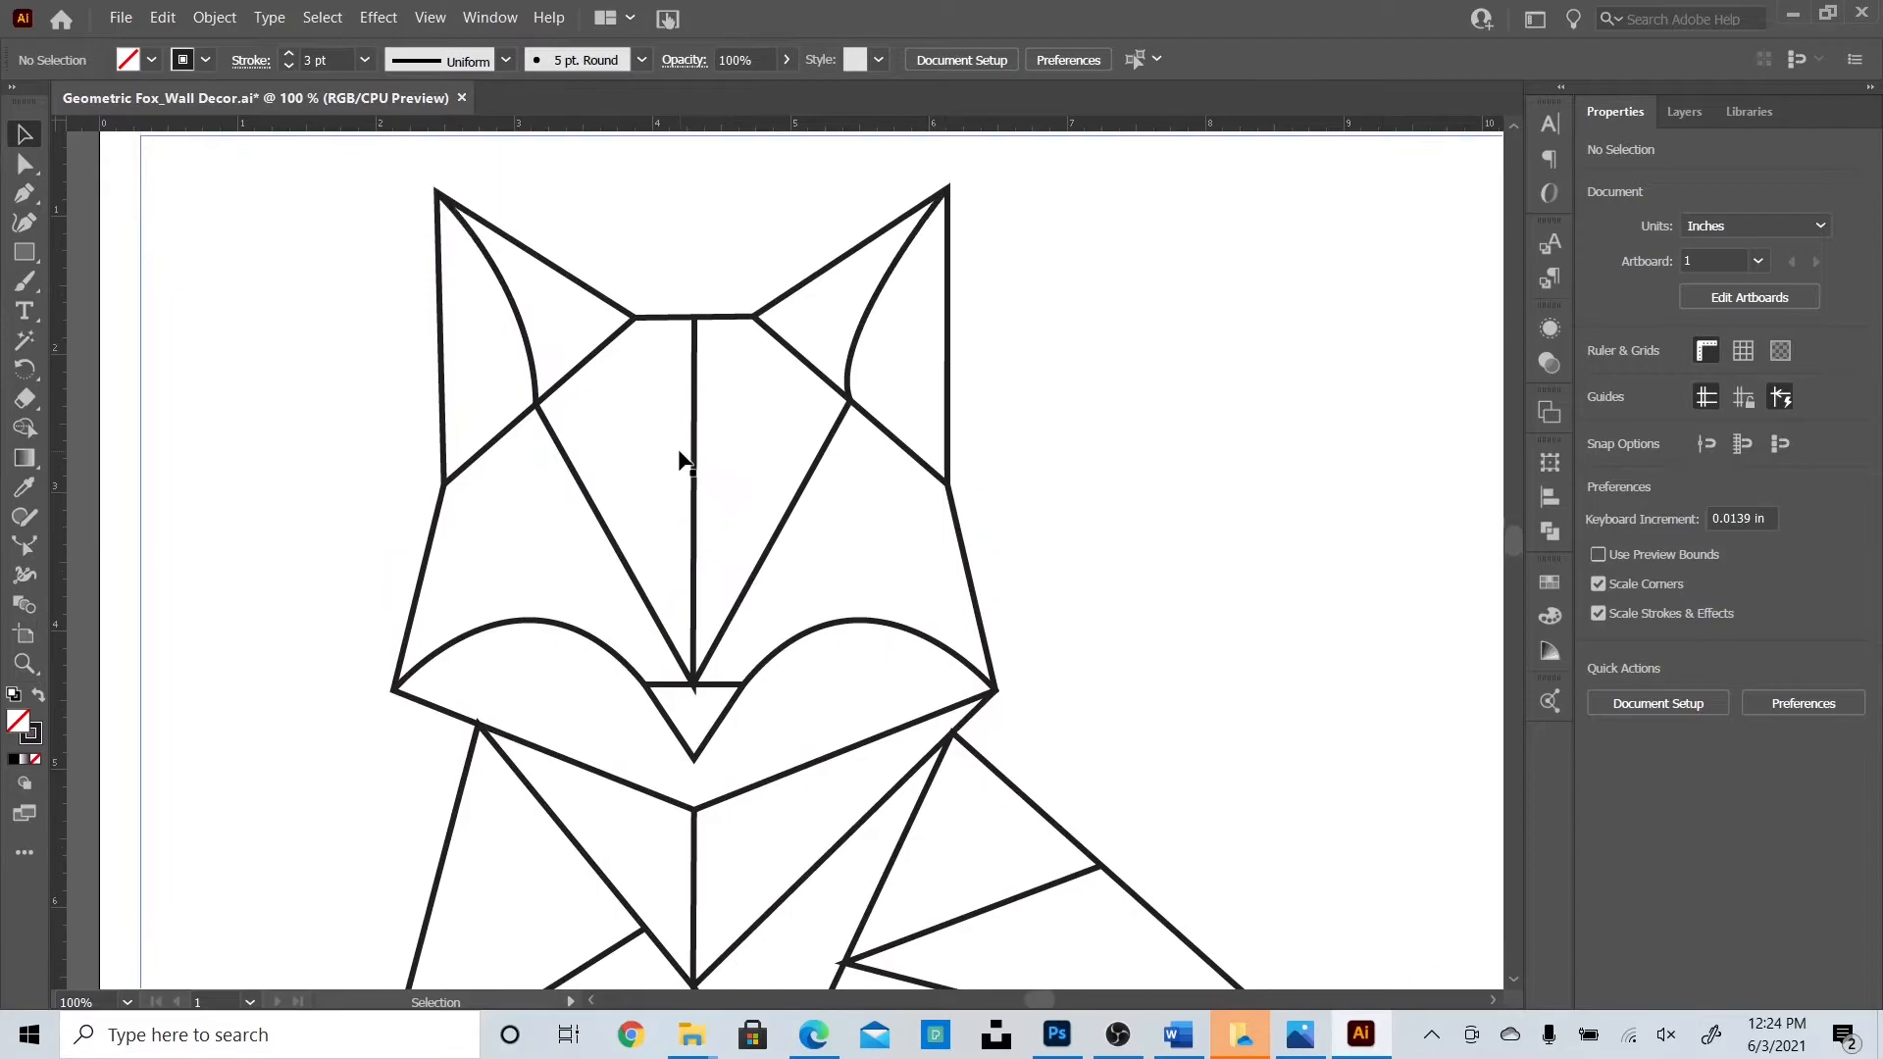
key(ctrl+equal)
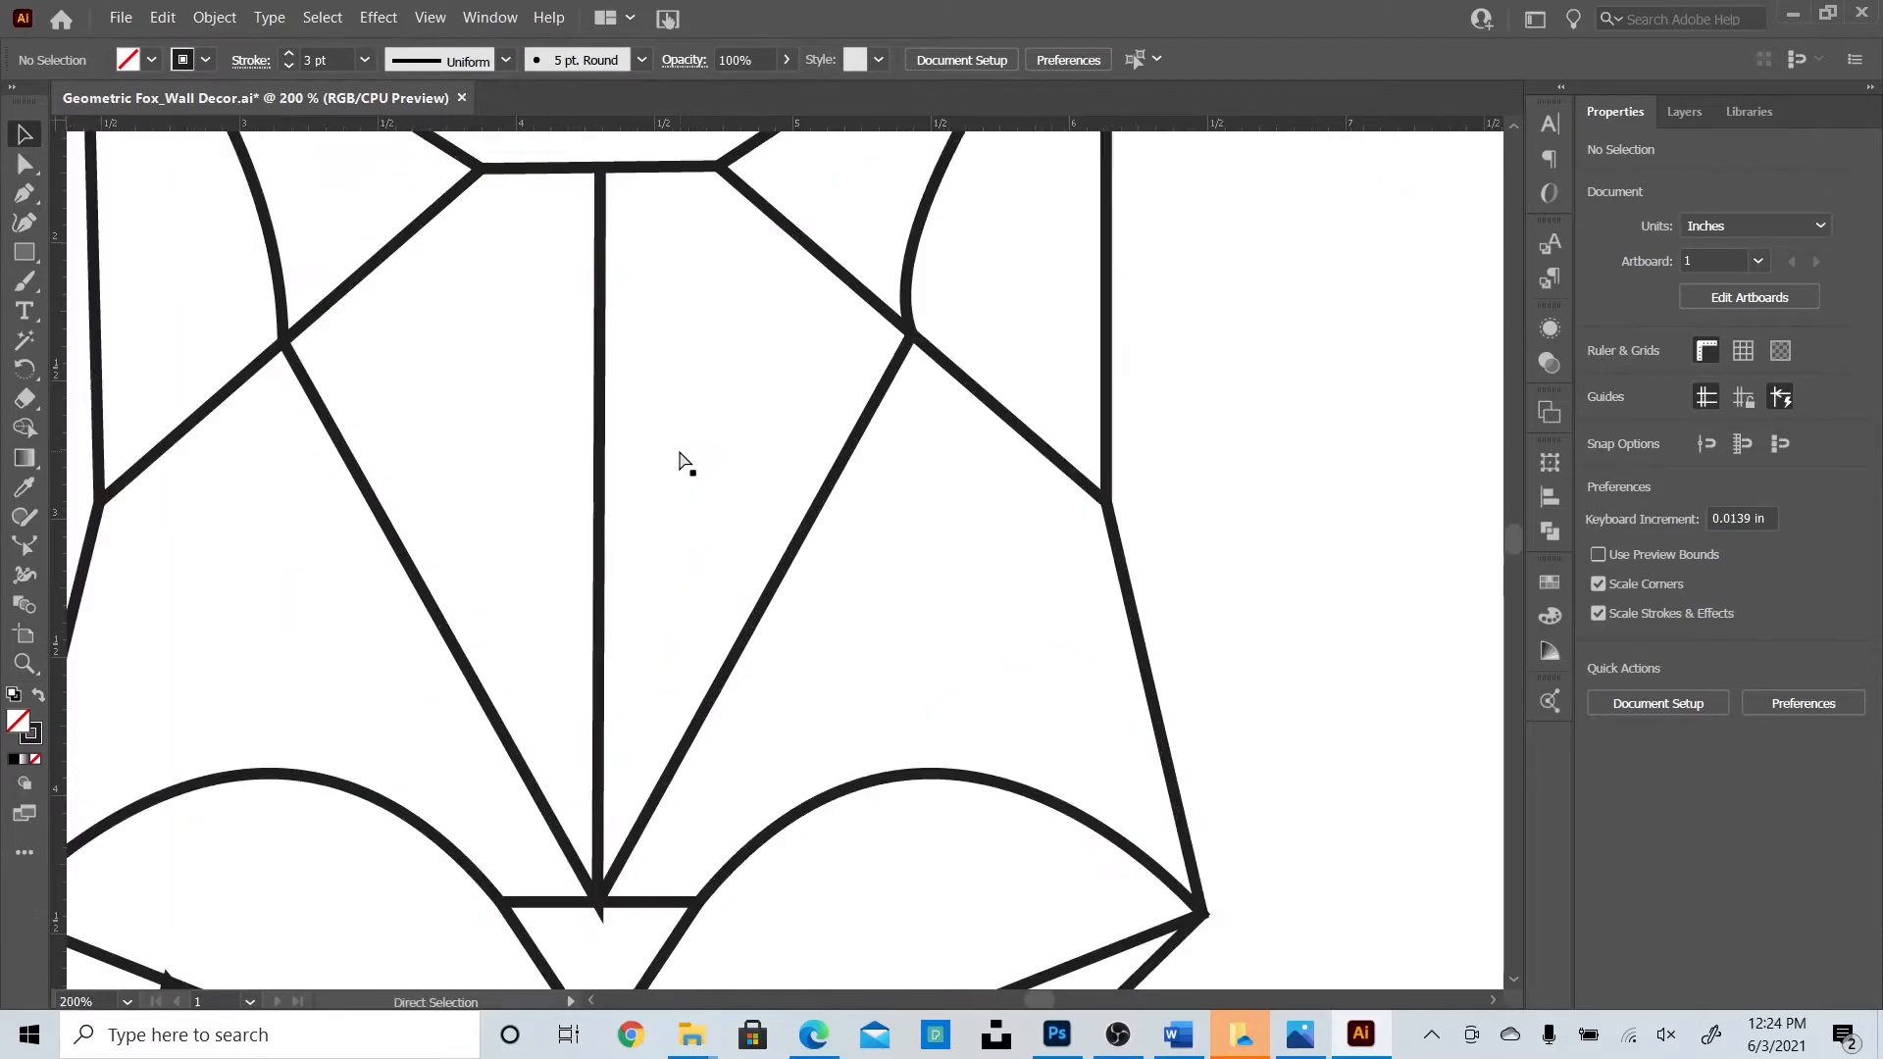
scroll(727, 605, down, 3)
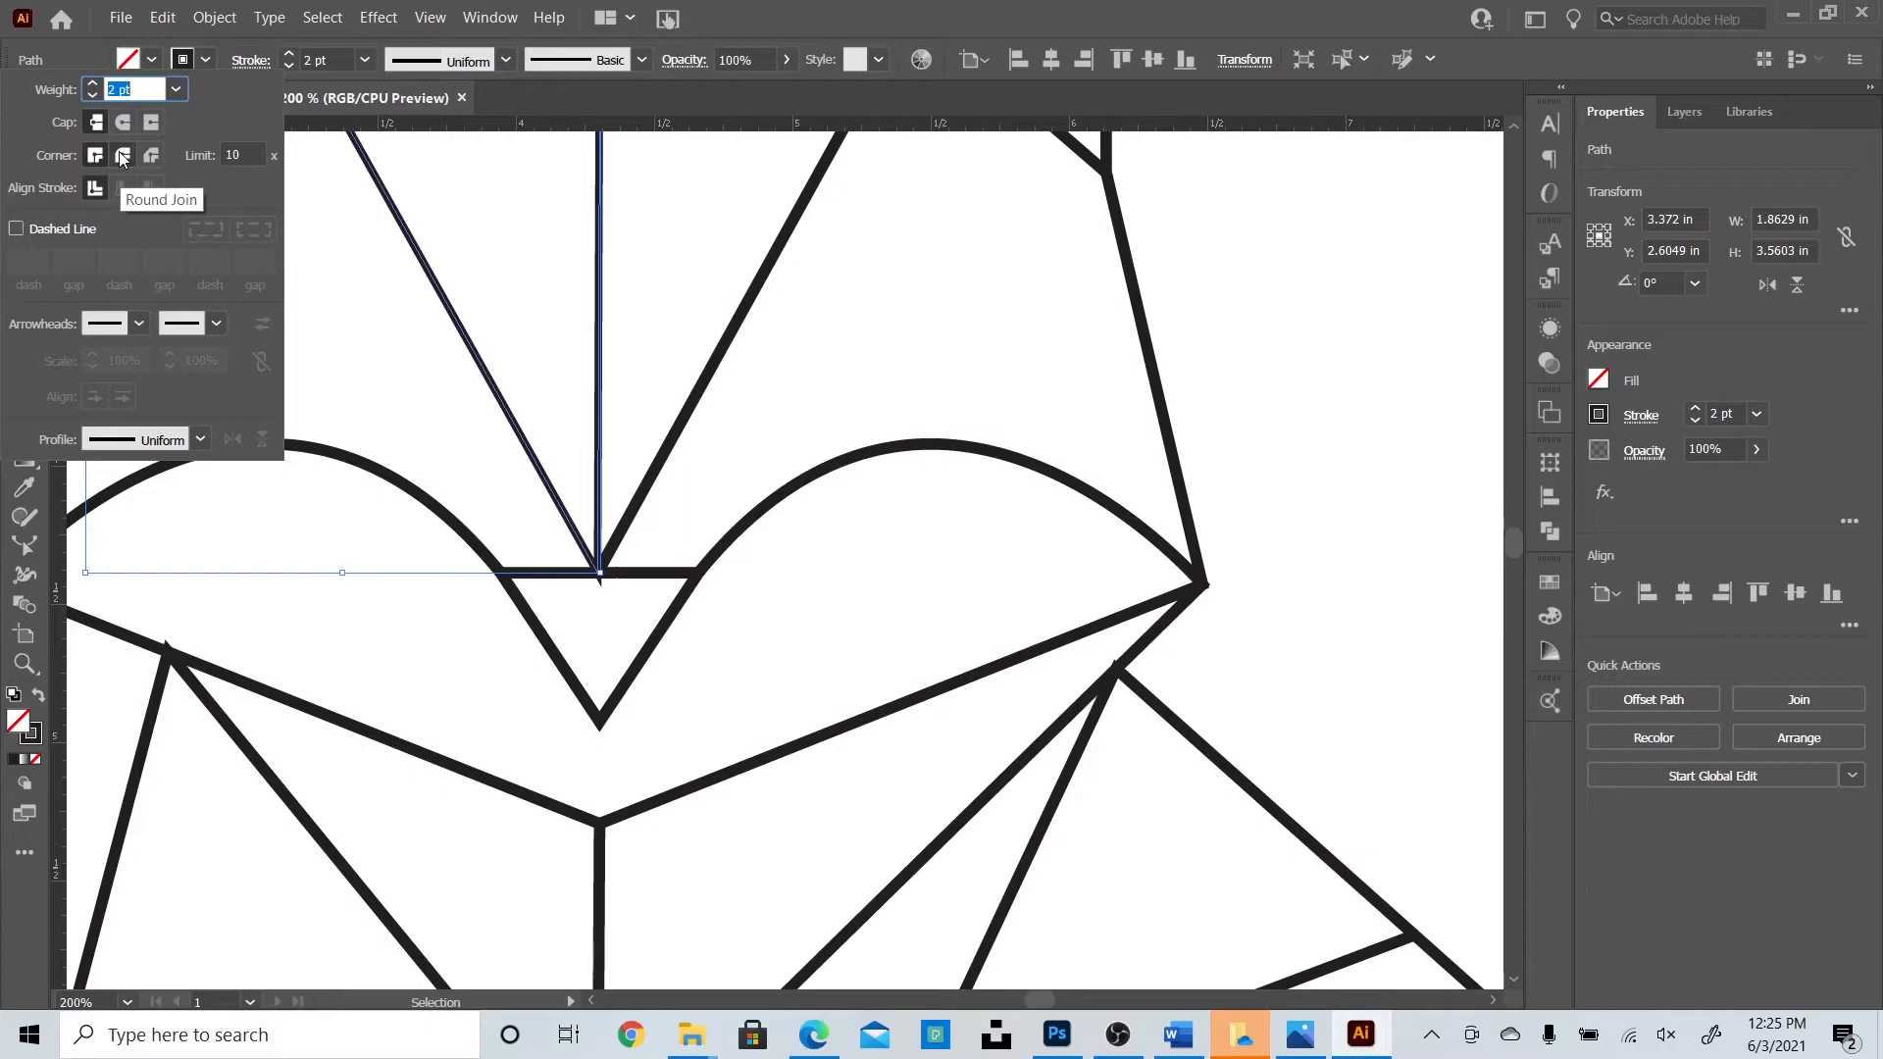
click(1323, 373)
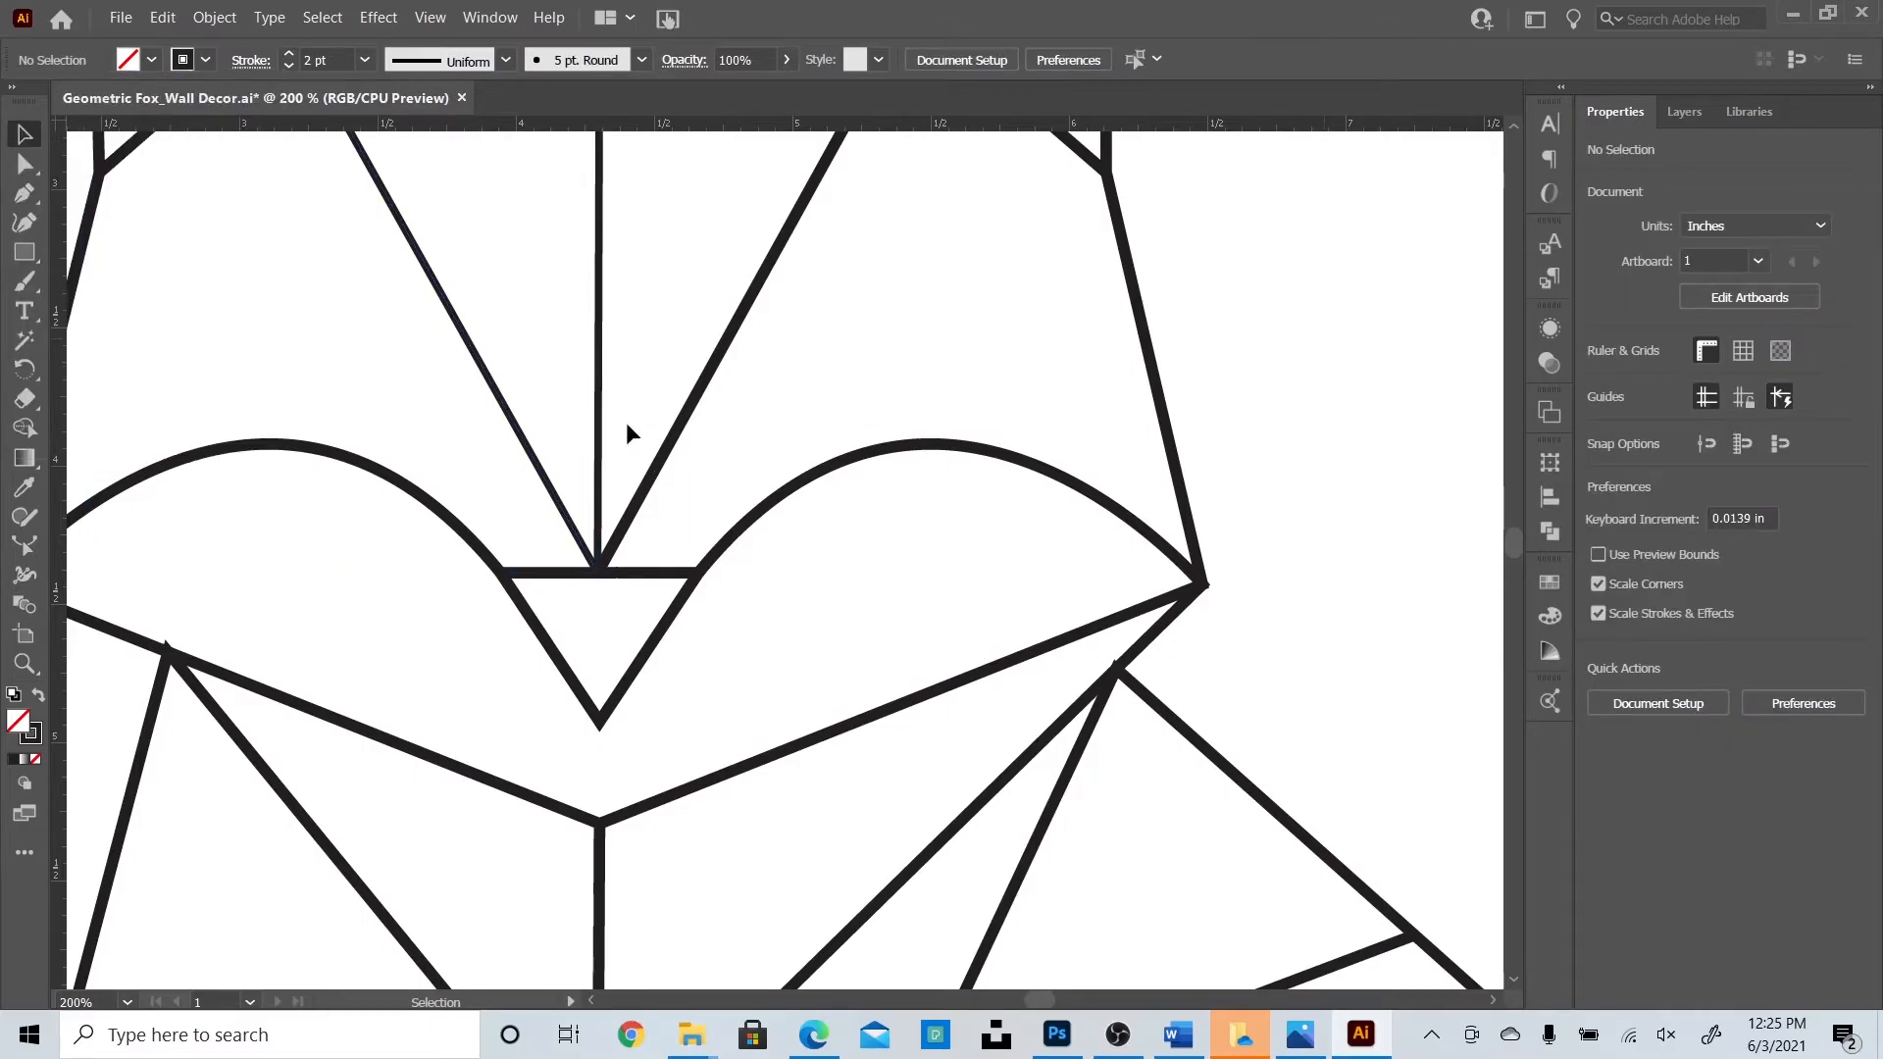
click(597, 404)
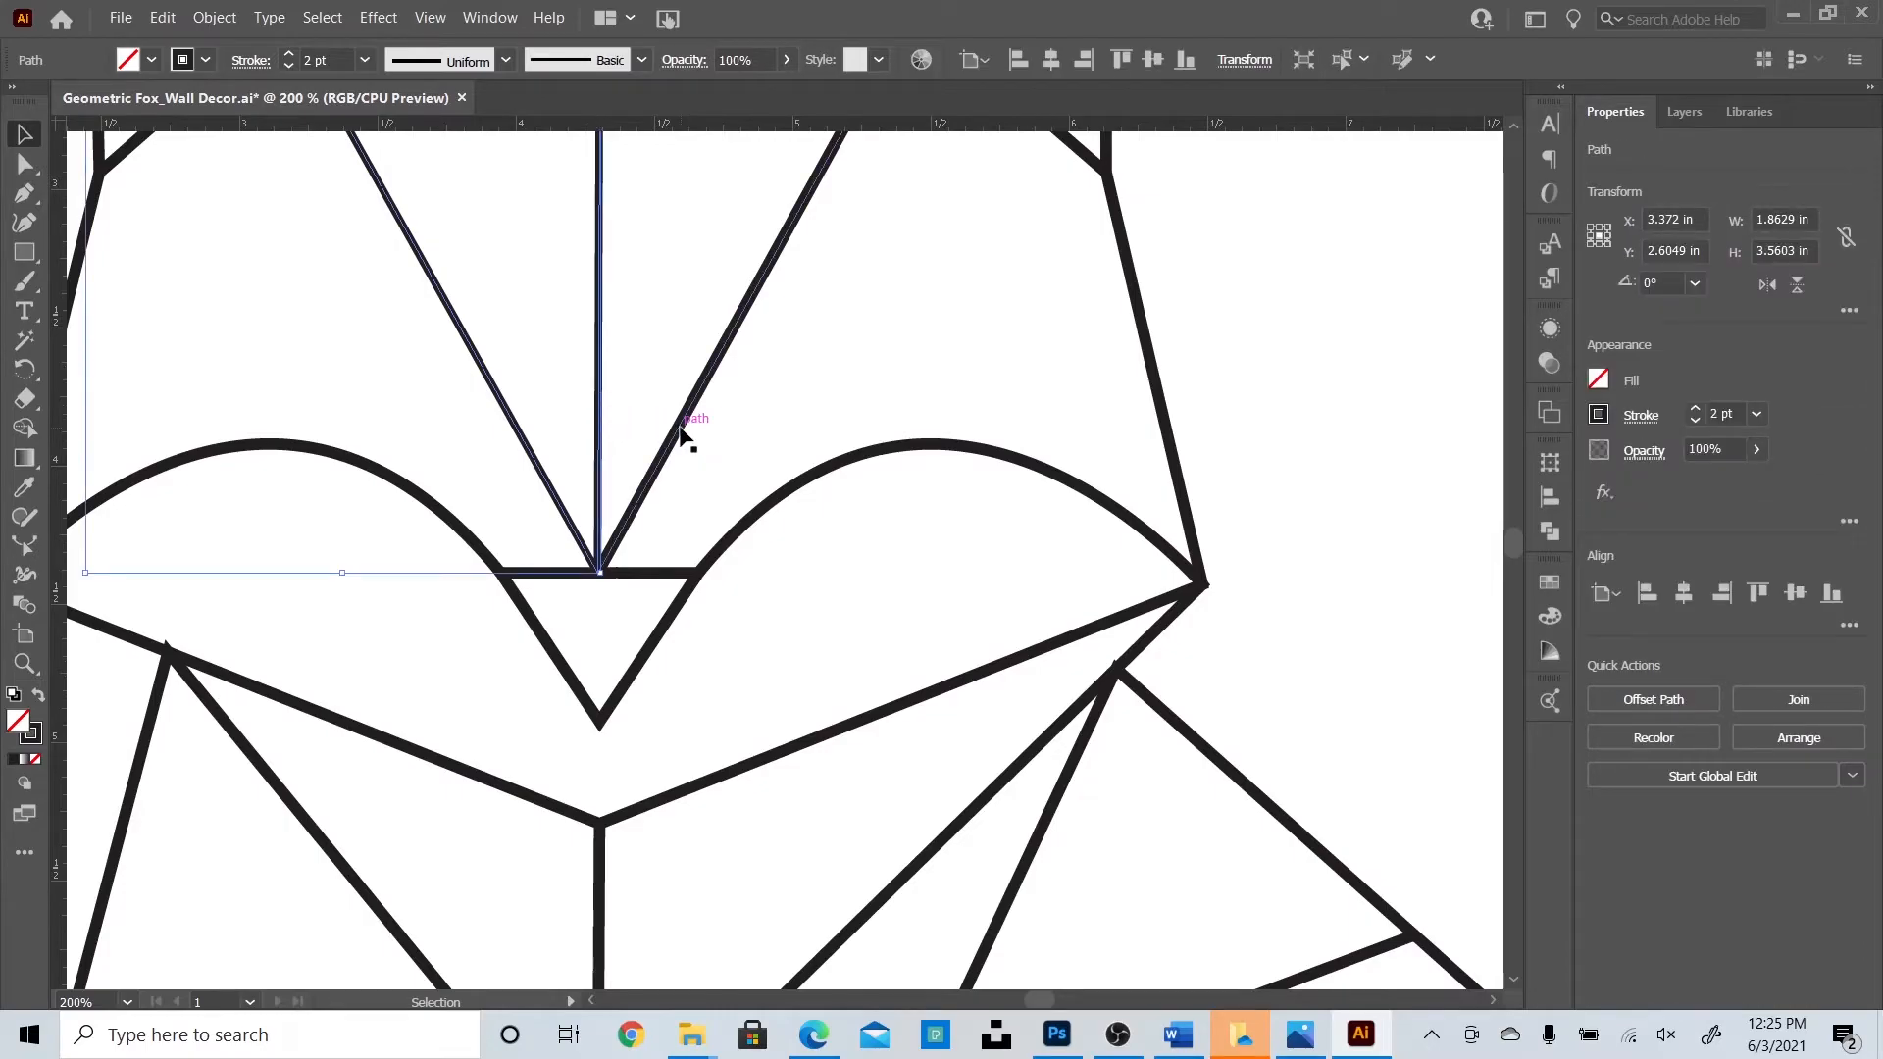
click(683, 434)
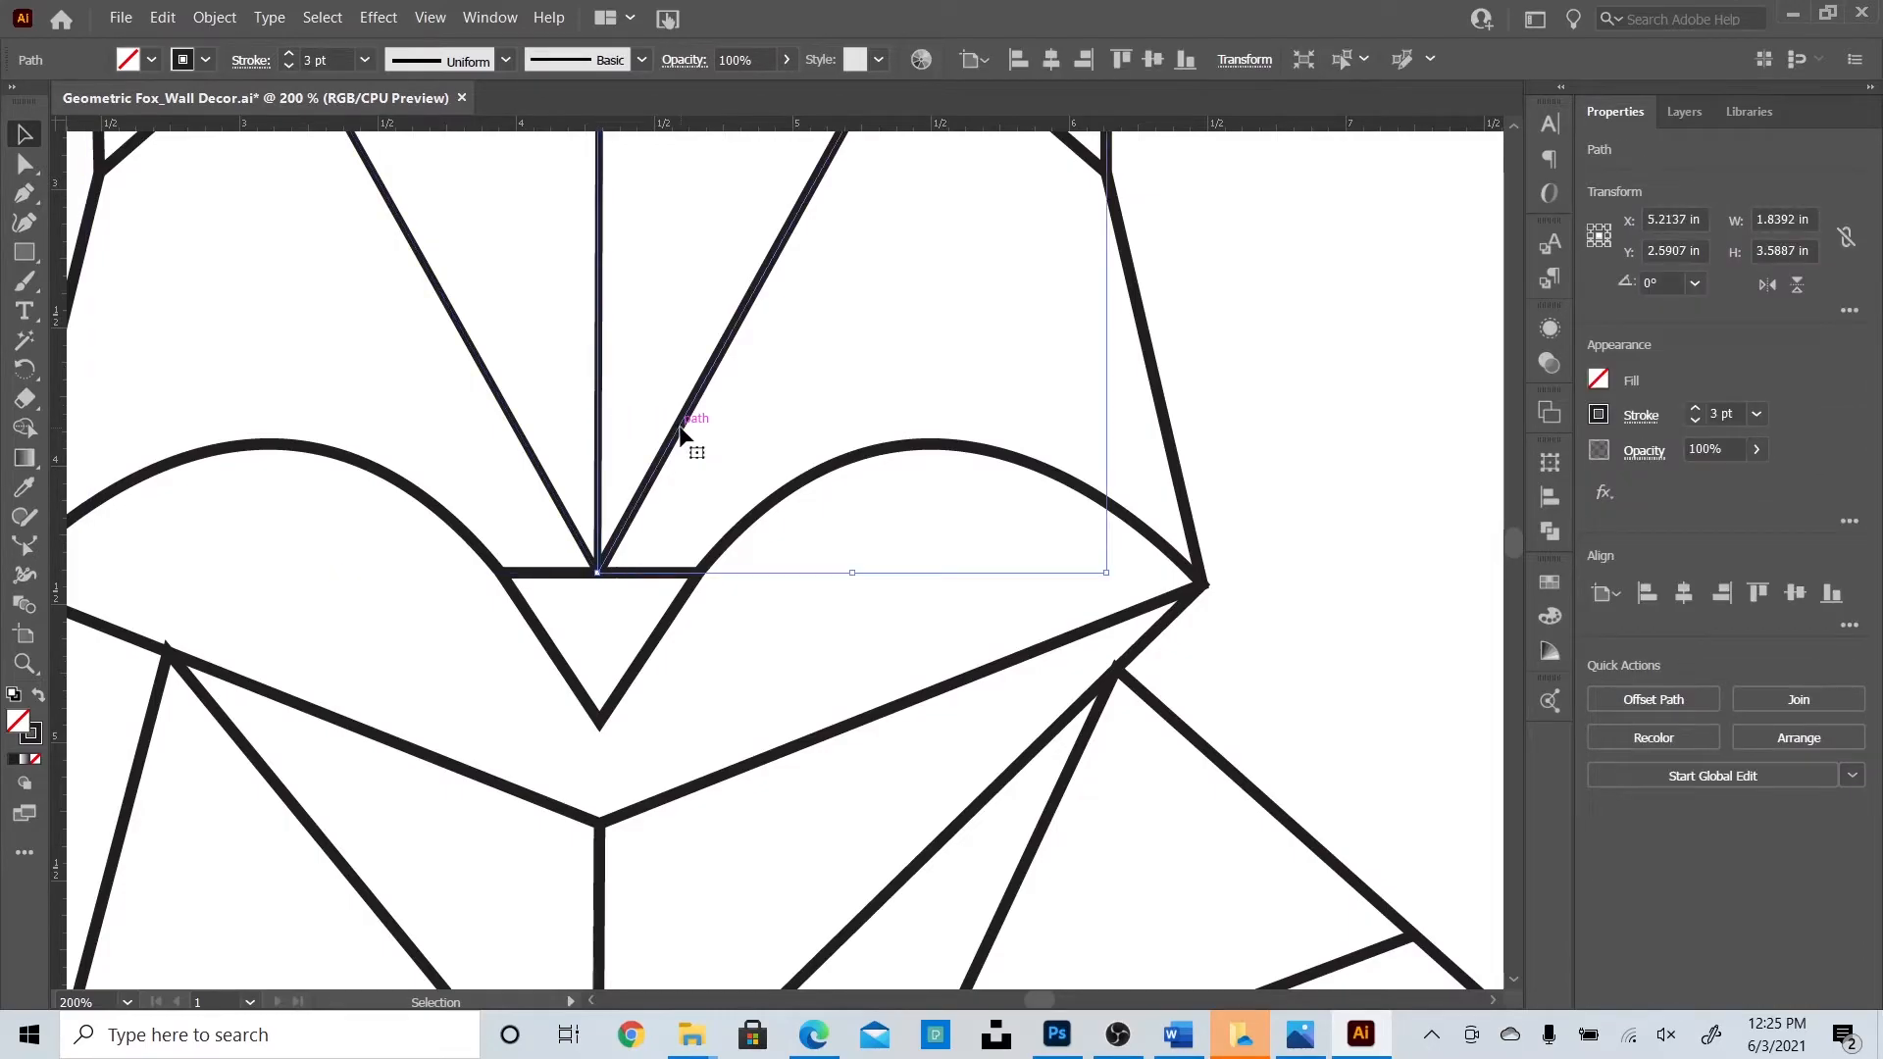
click(599, 435)
click(289, 55)
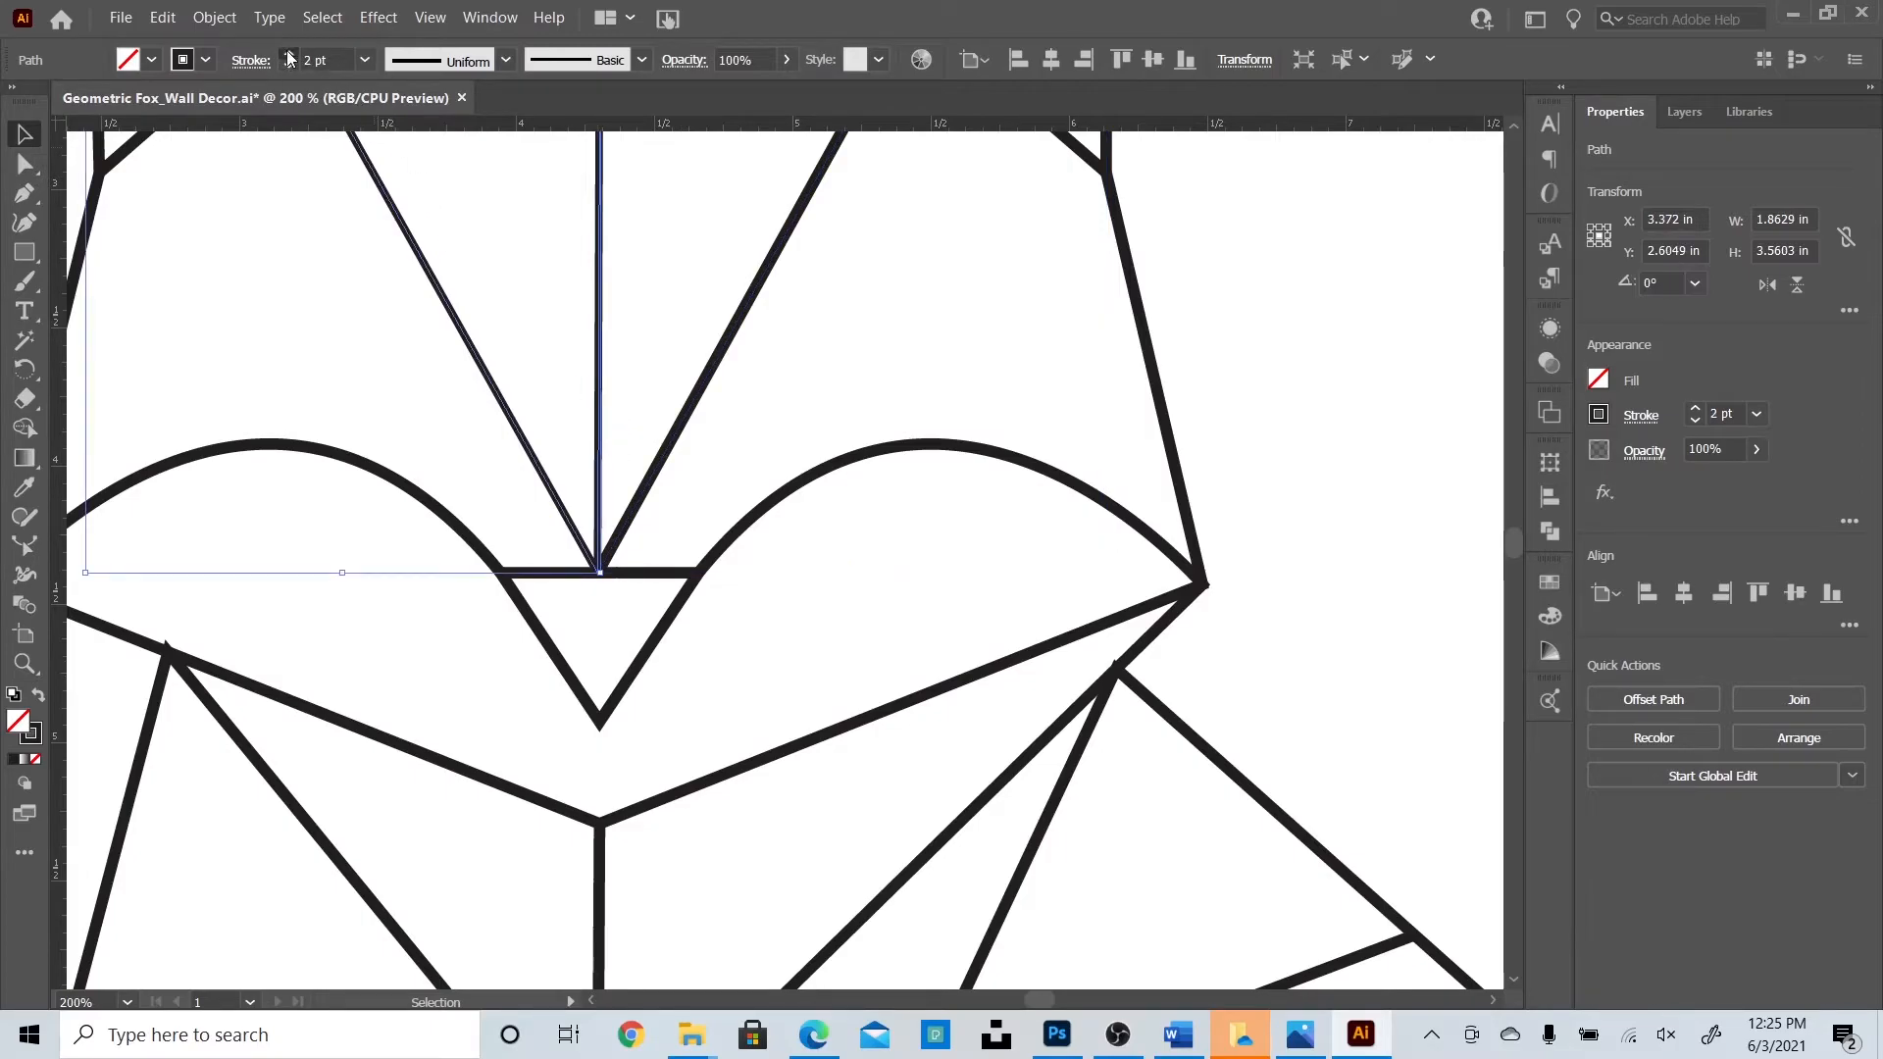
click(1391, 507)
Check the stroke settings of the lower-right diagonal and lower-right triangle paths.
scroll(1374, 629, up, 4)
scroll(1351, 621, down, 5)
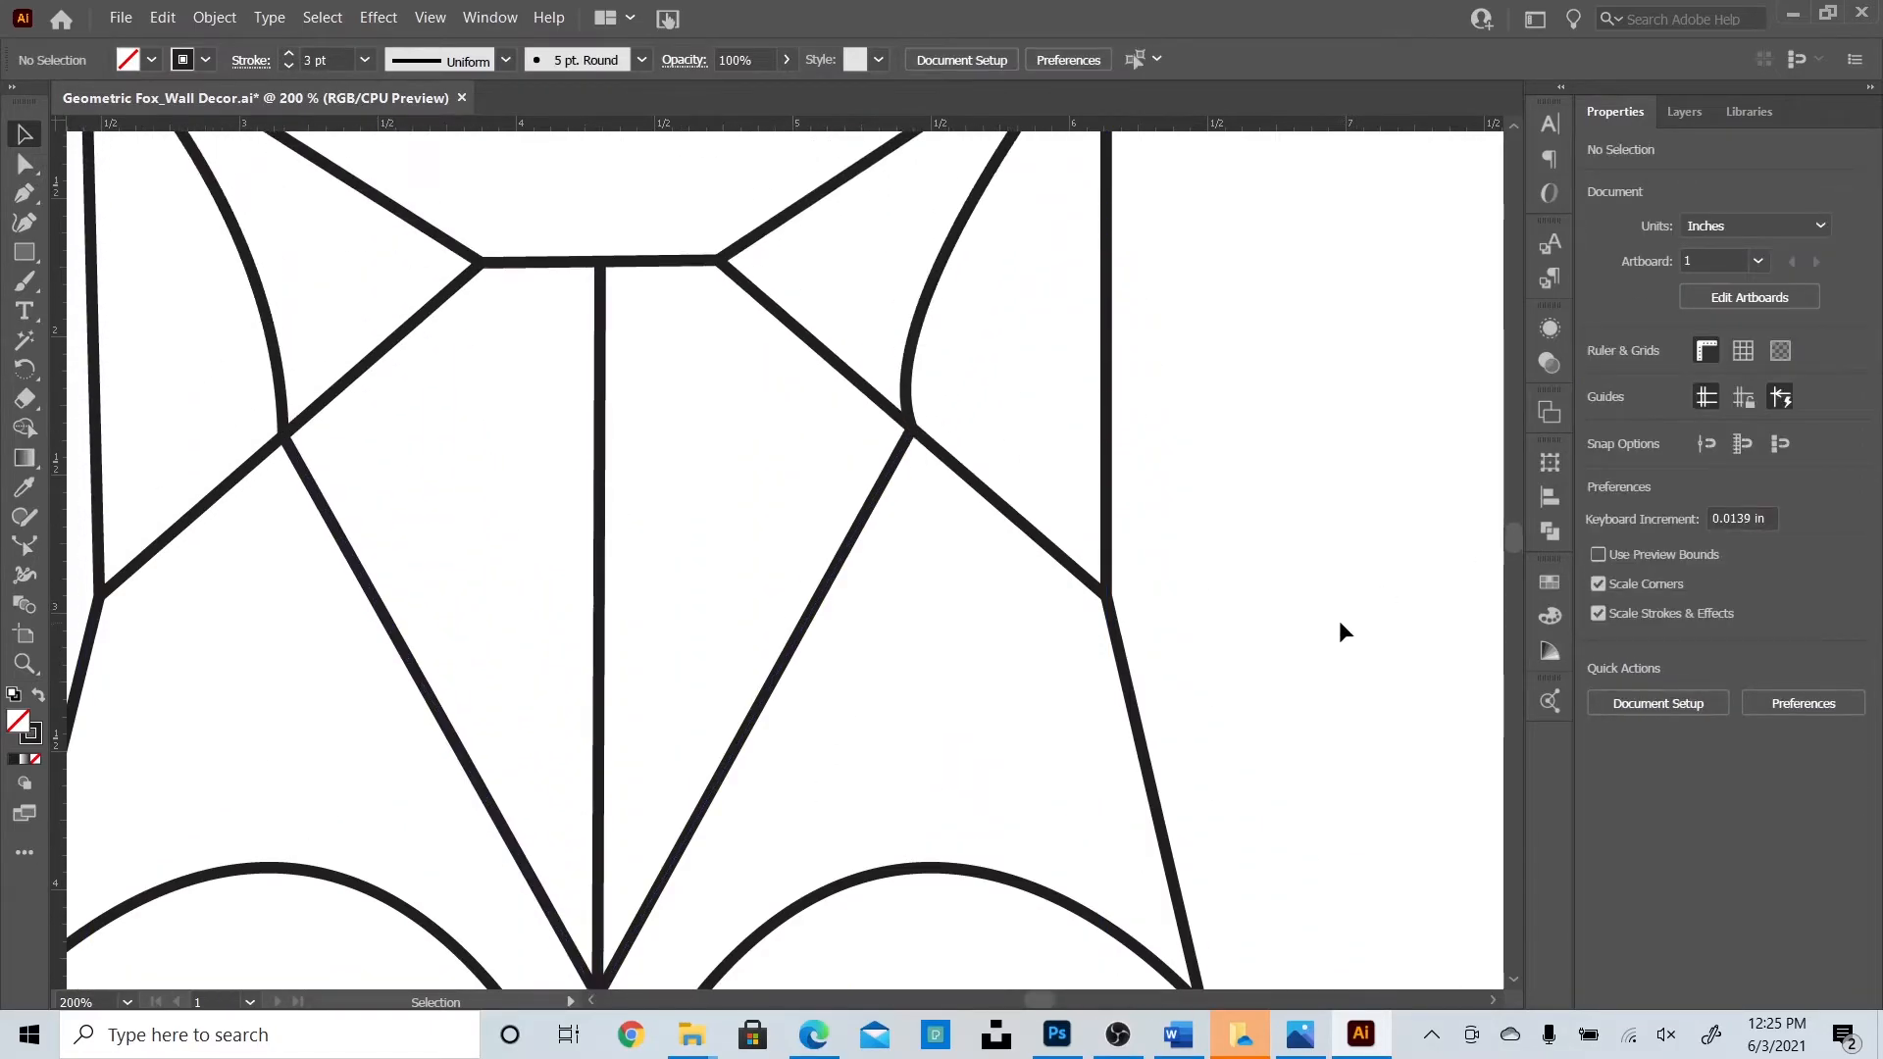
click(1152, 632)
click(251, 69)
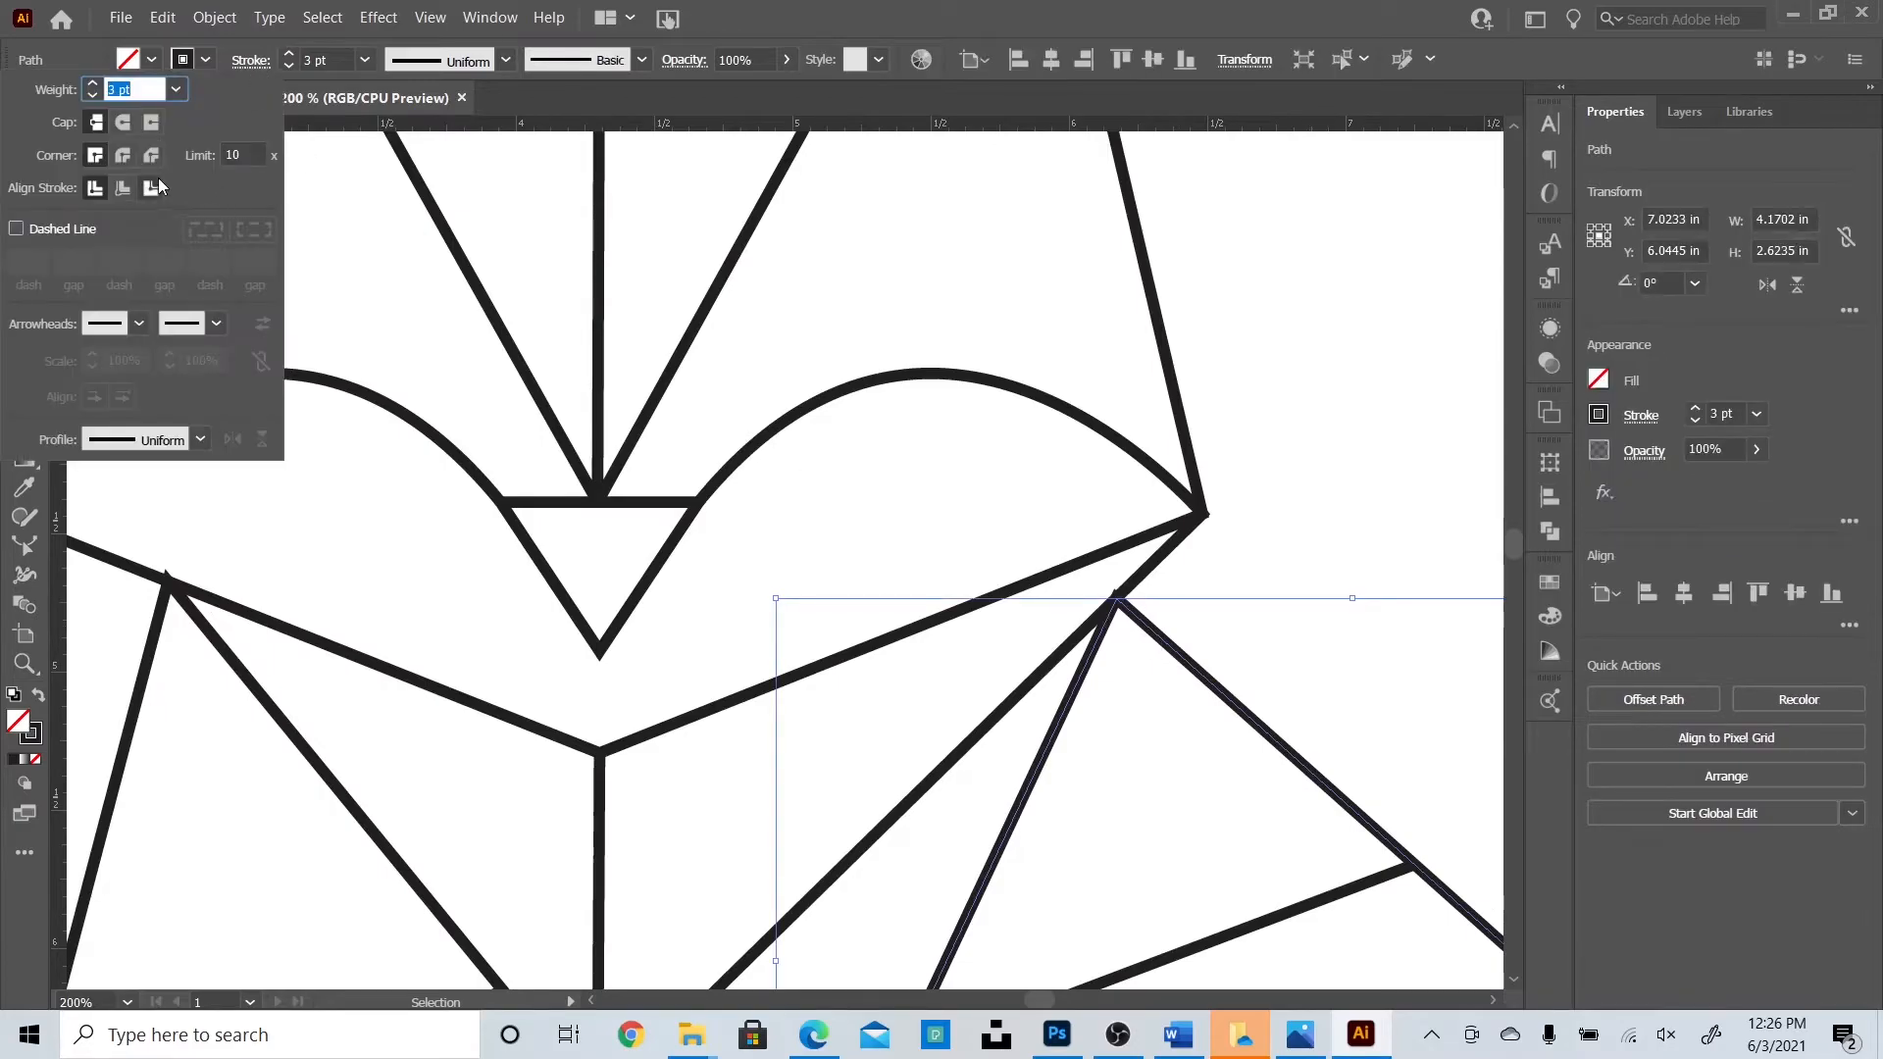
click(1324, 540)
scroll(1310, 525, down, 4)
click(1194, 691)
click(238, 65)
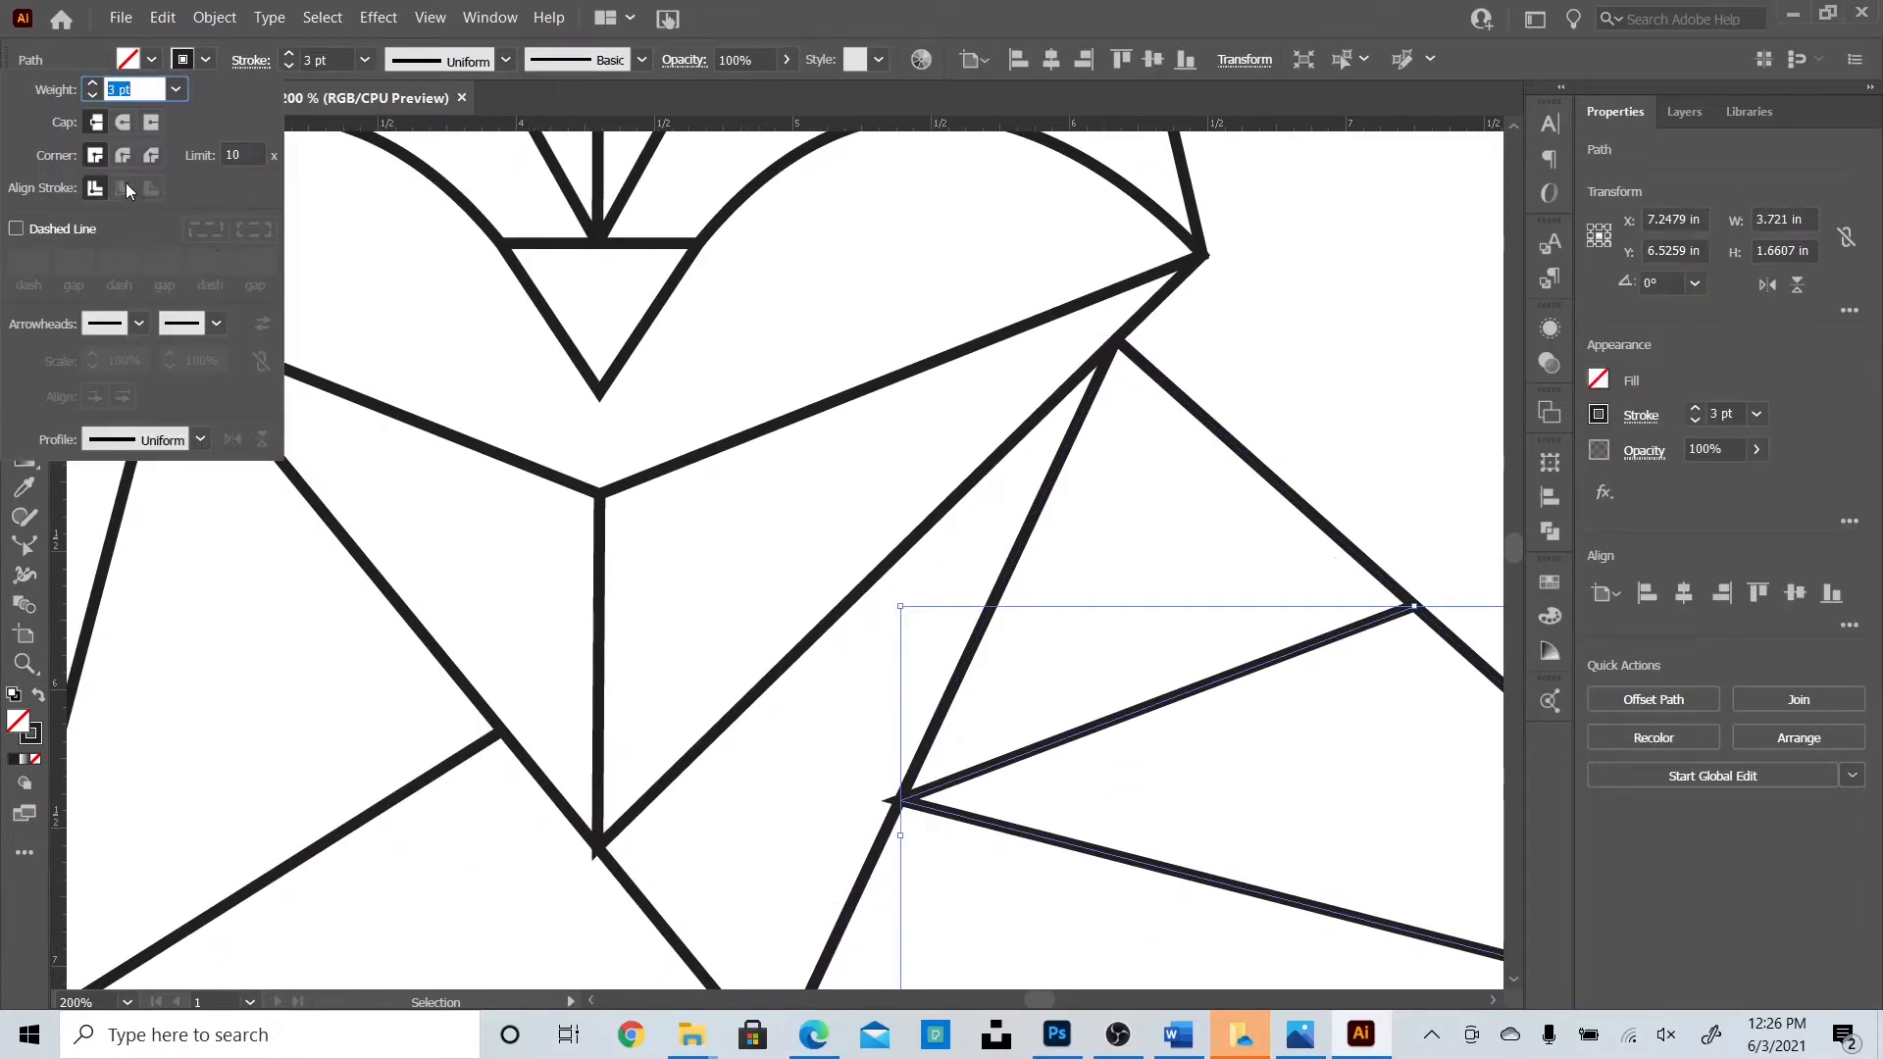
click(1391, 384)
Check the stroke settings of the chest line and the lower-left body triangle.
click(599, 687)
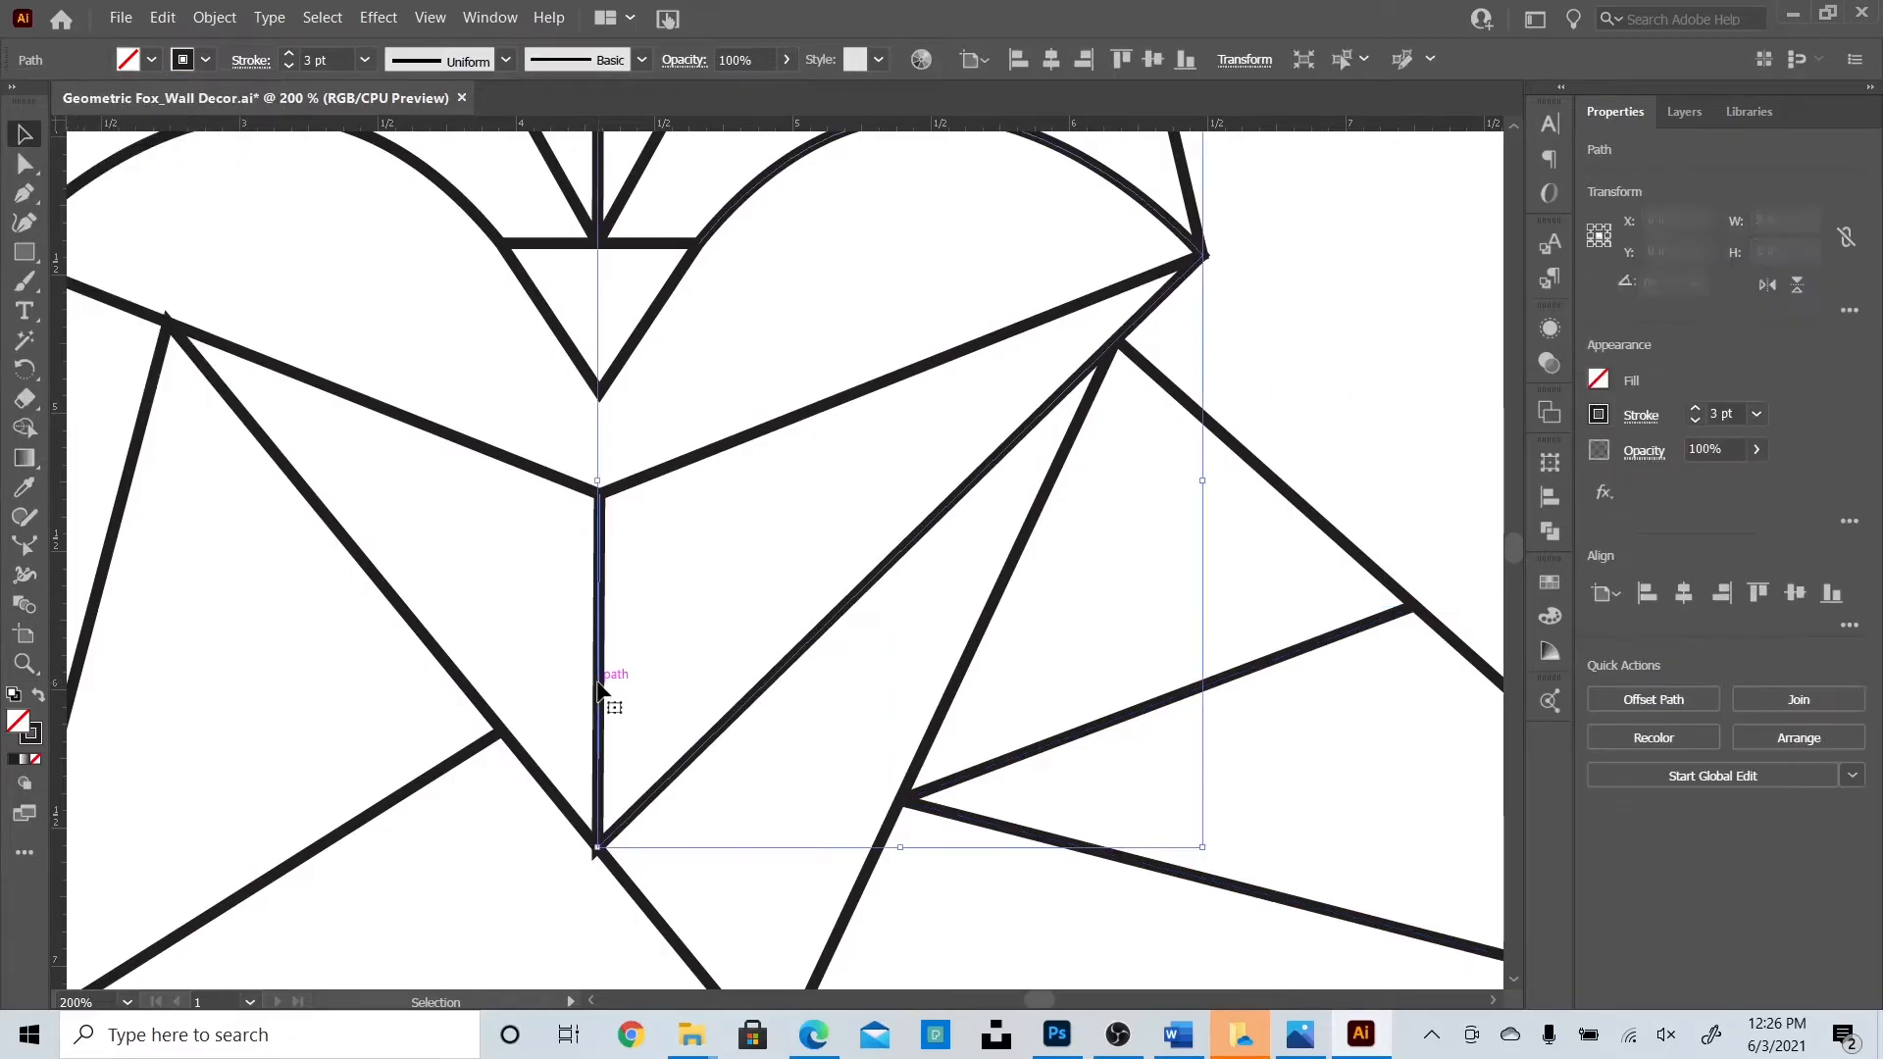
click(251, 60)
click(1341, 388)
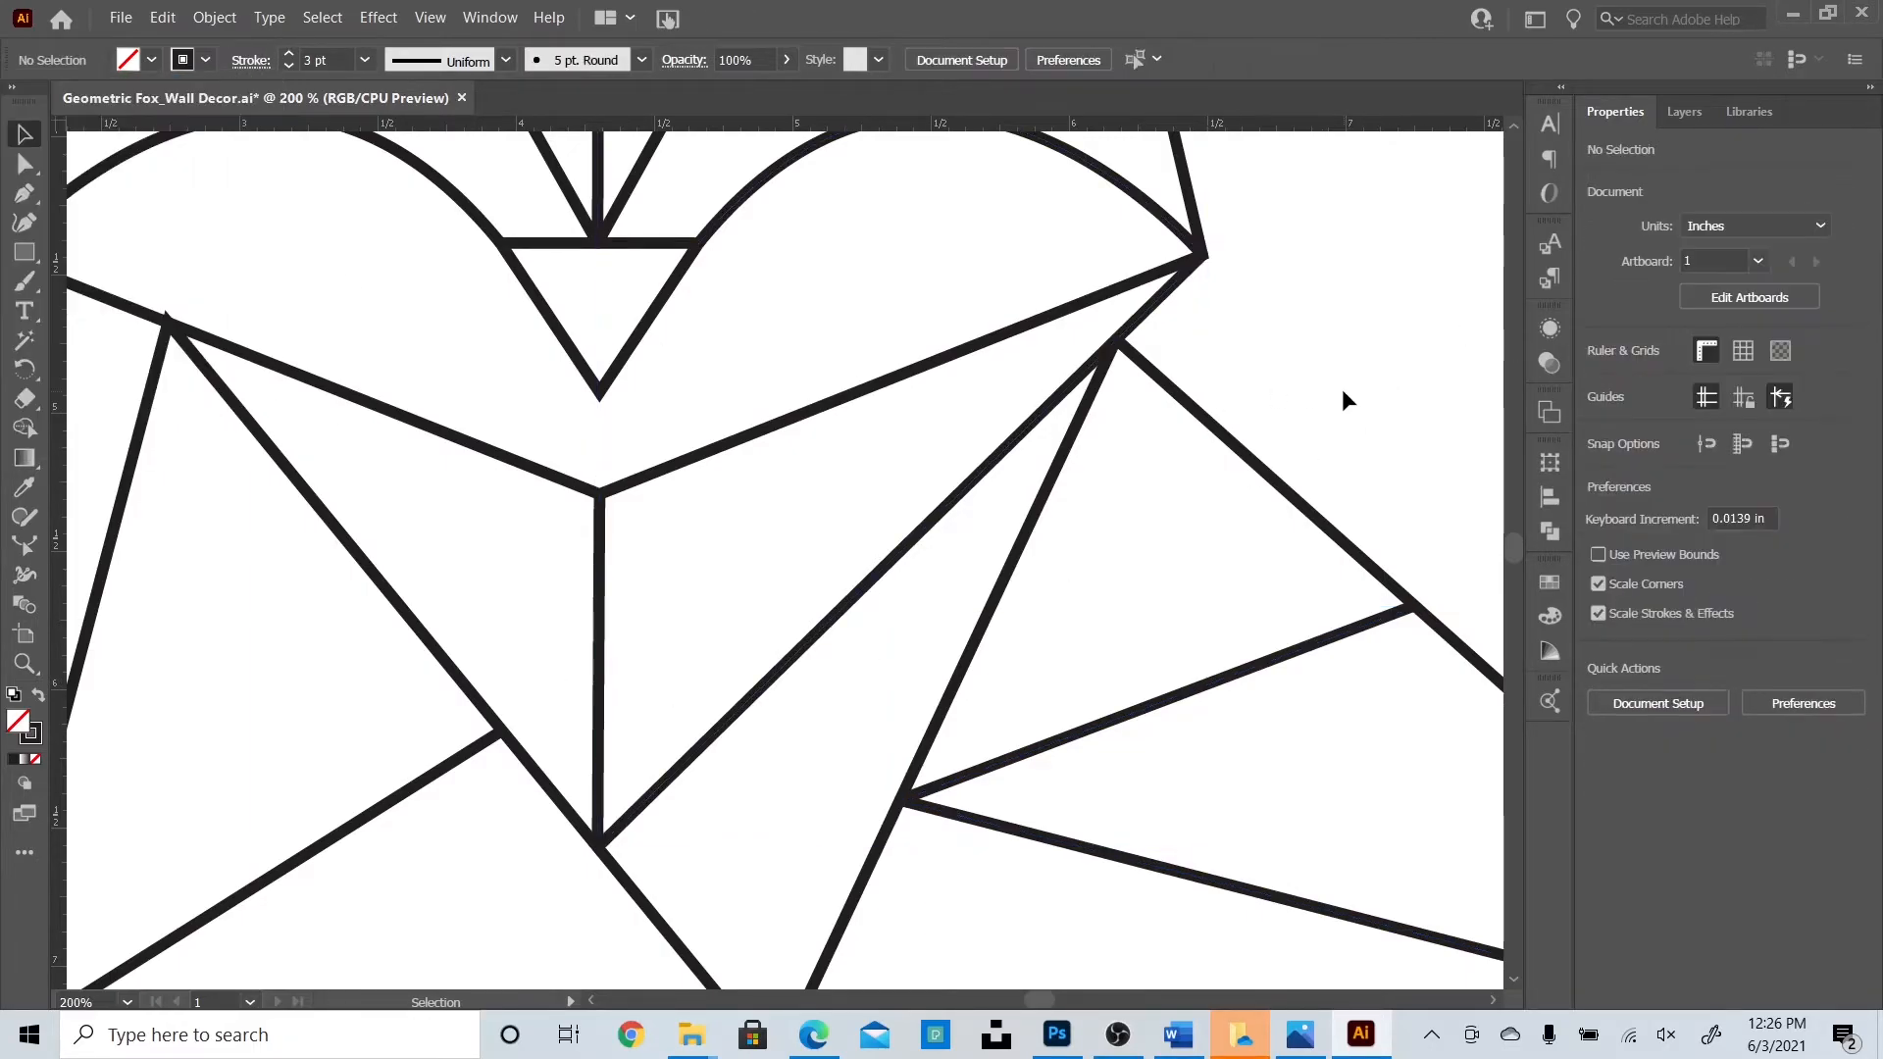
scroll(1315, 588, down, 3)
drag(1038, 1000, 1026, 998)
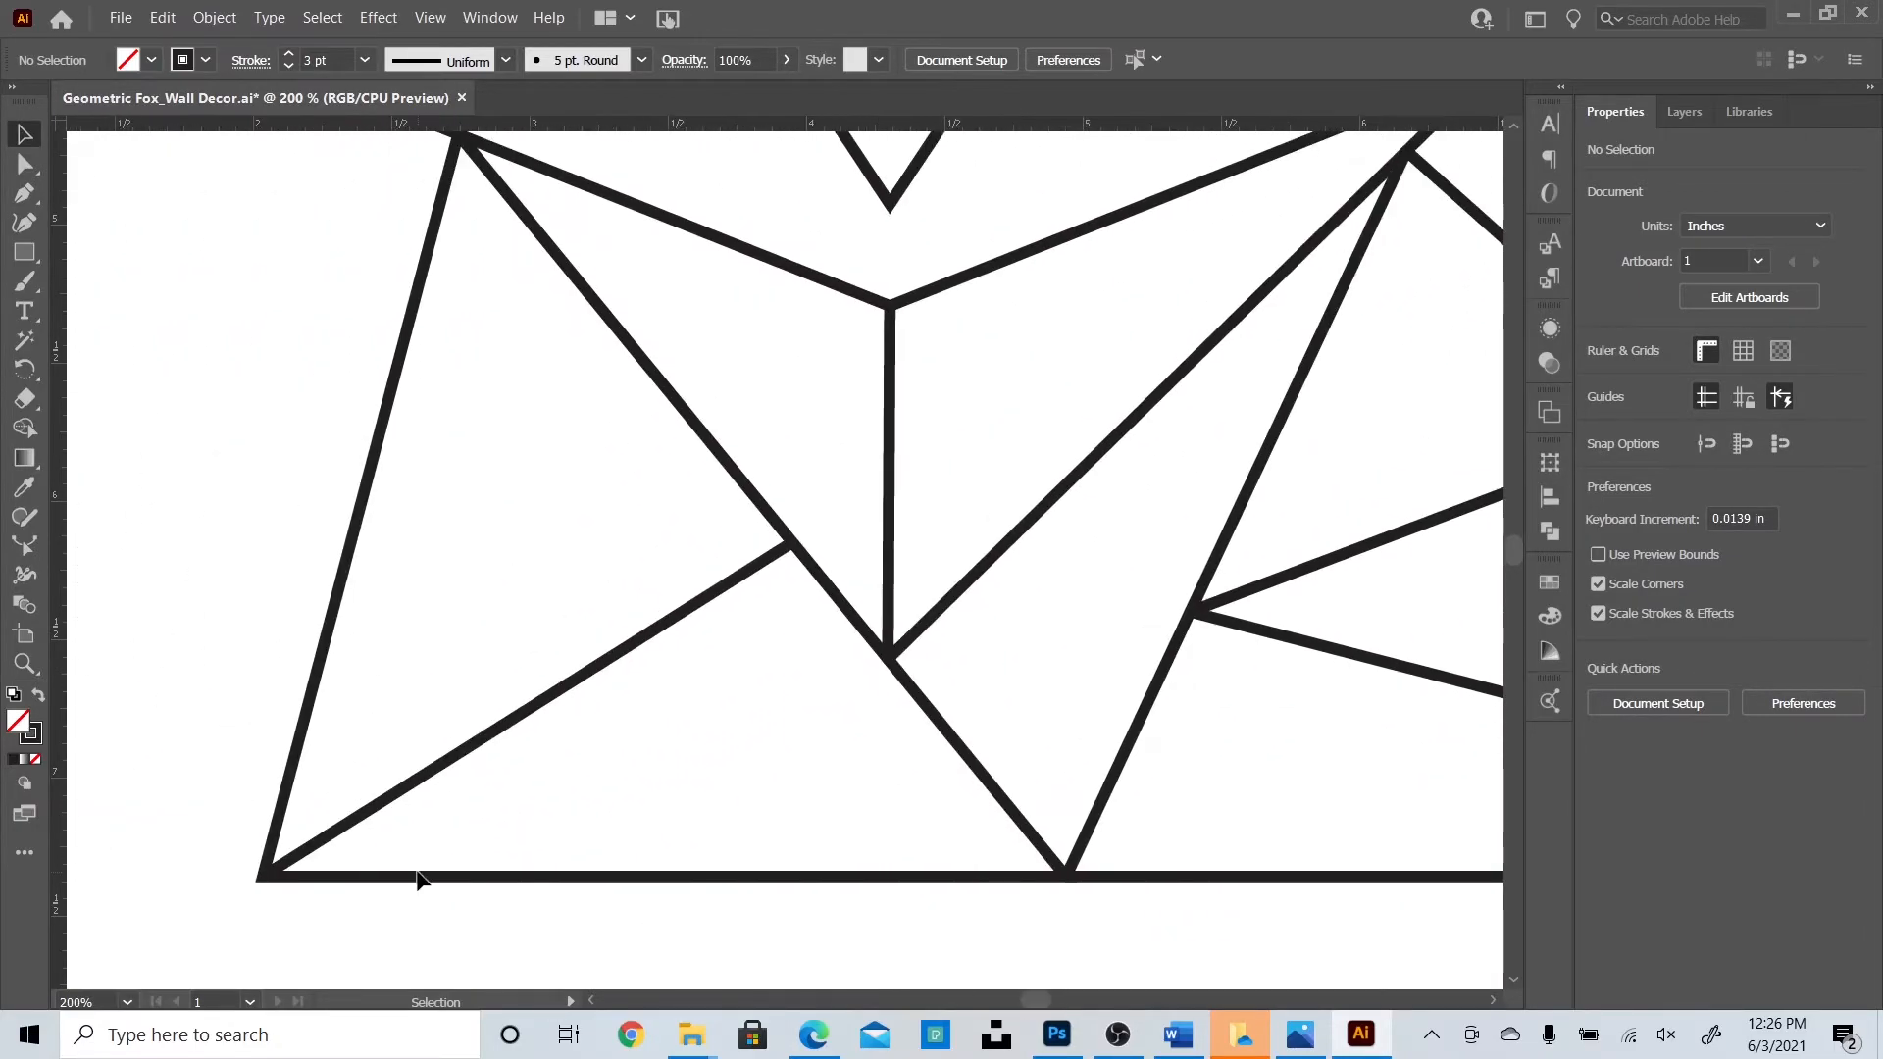
click(276, 875)
click(250, 61)
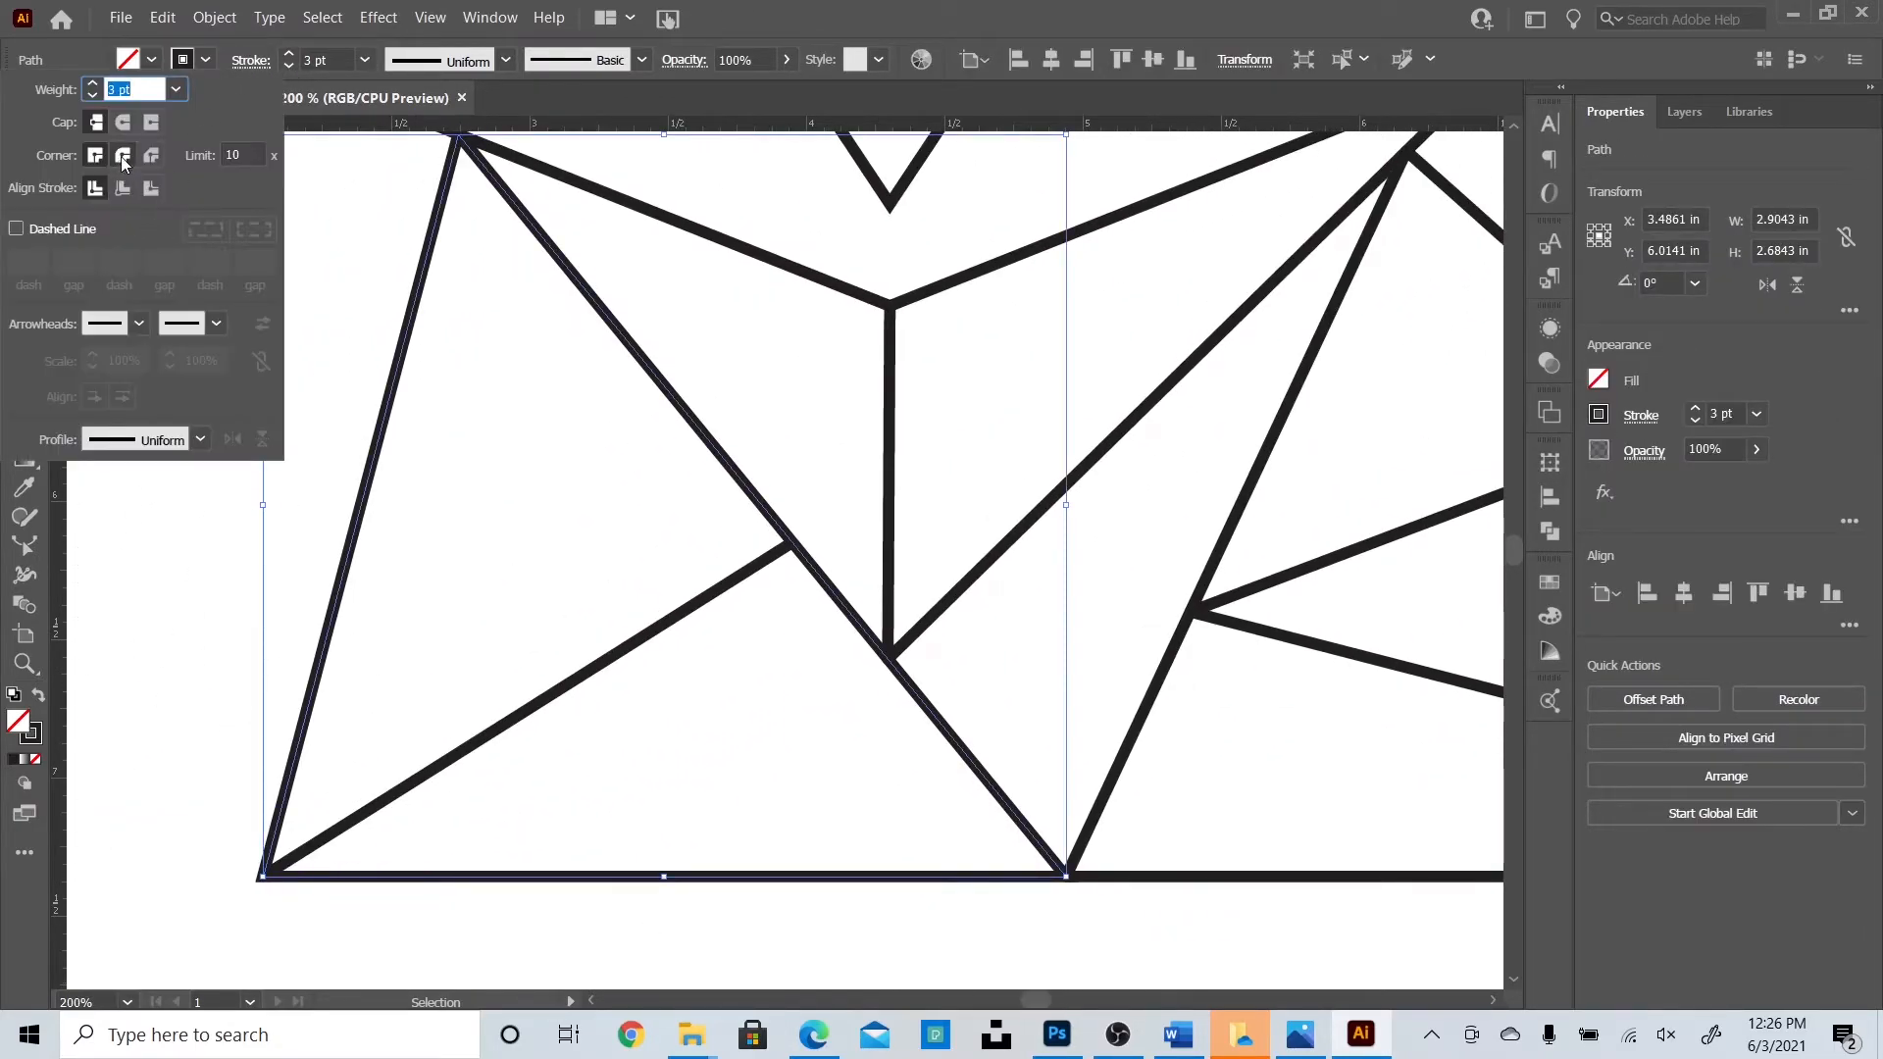
click(121, 649)
scroll(790, 845, up, 1)
scroll(792, 841, up, 4)
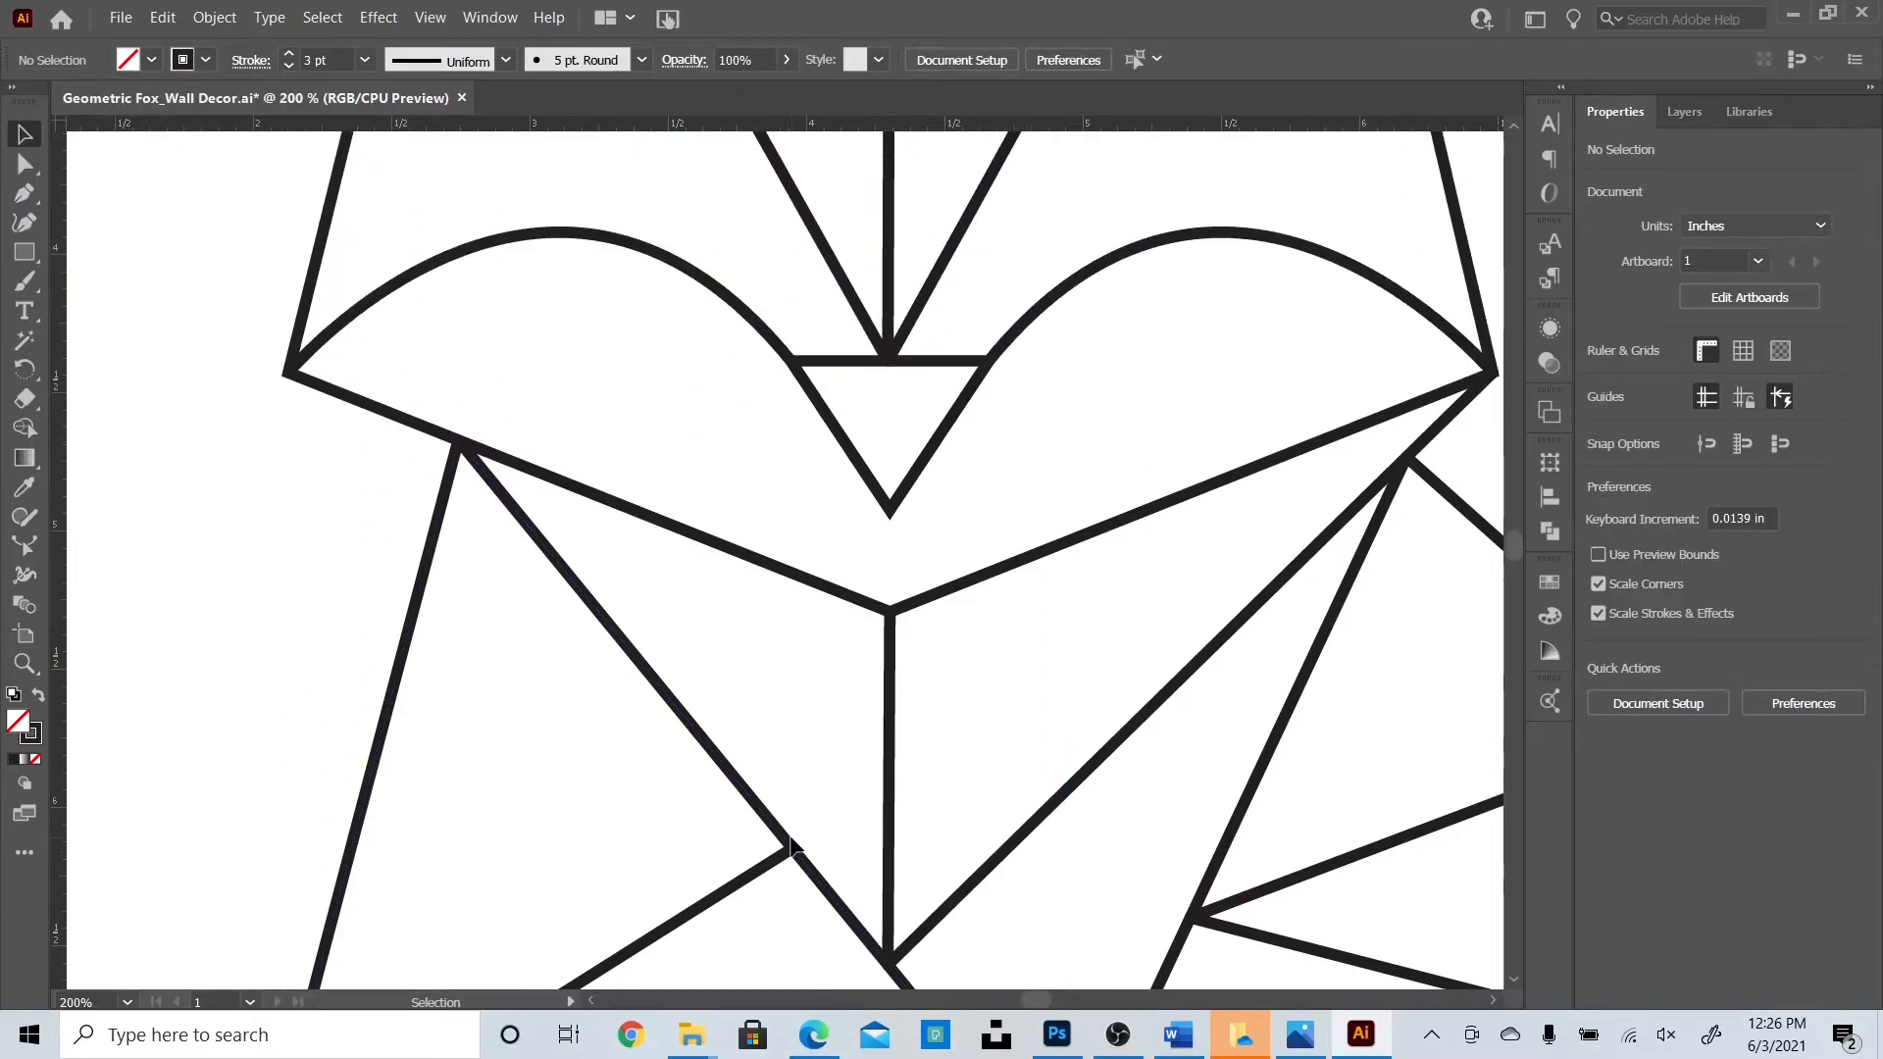
Give the nose triangle a Round Join and check the zigzag jaw path's stroke.
click(890, 670)
click(251, 62)
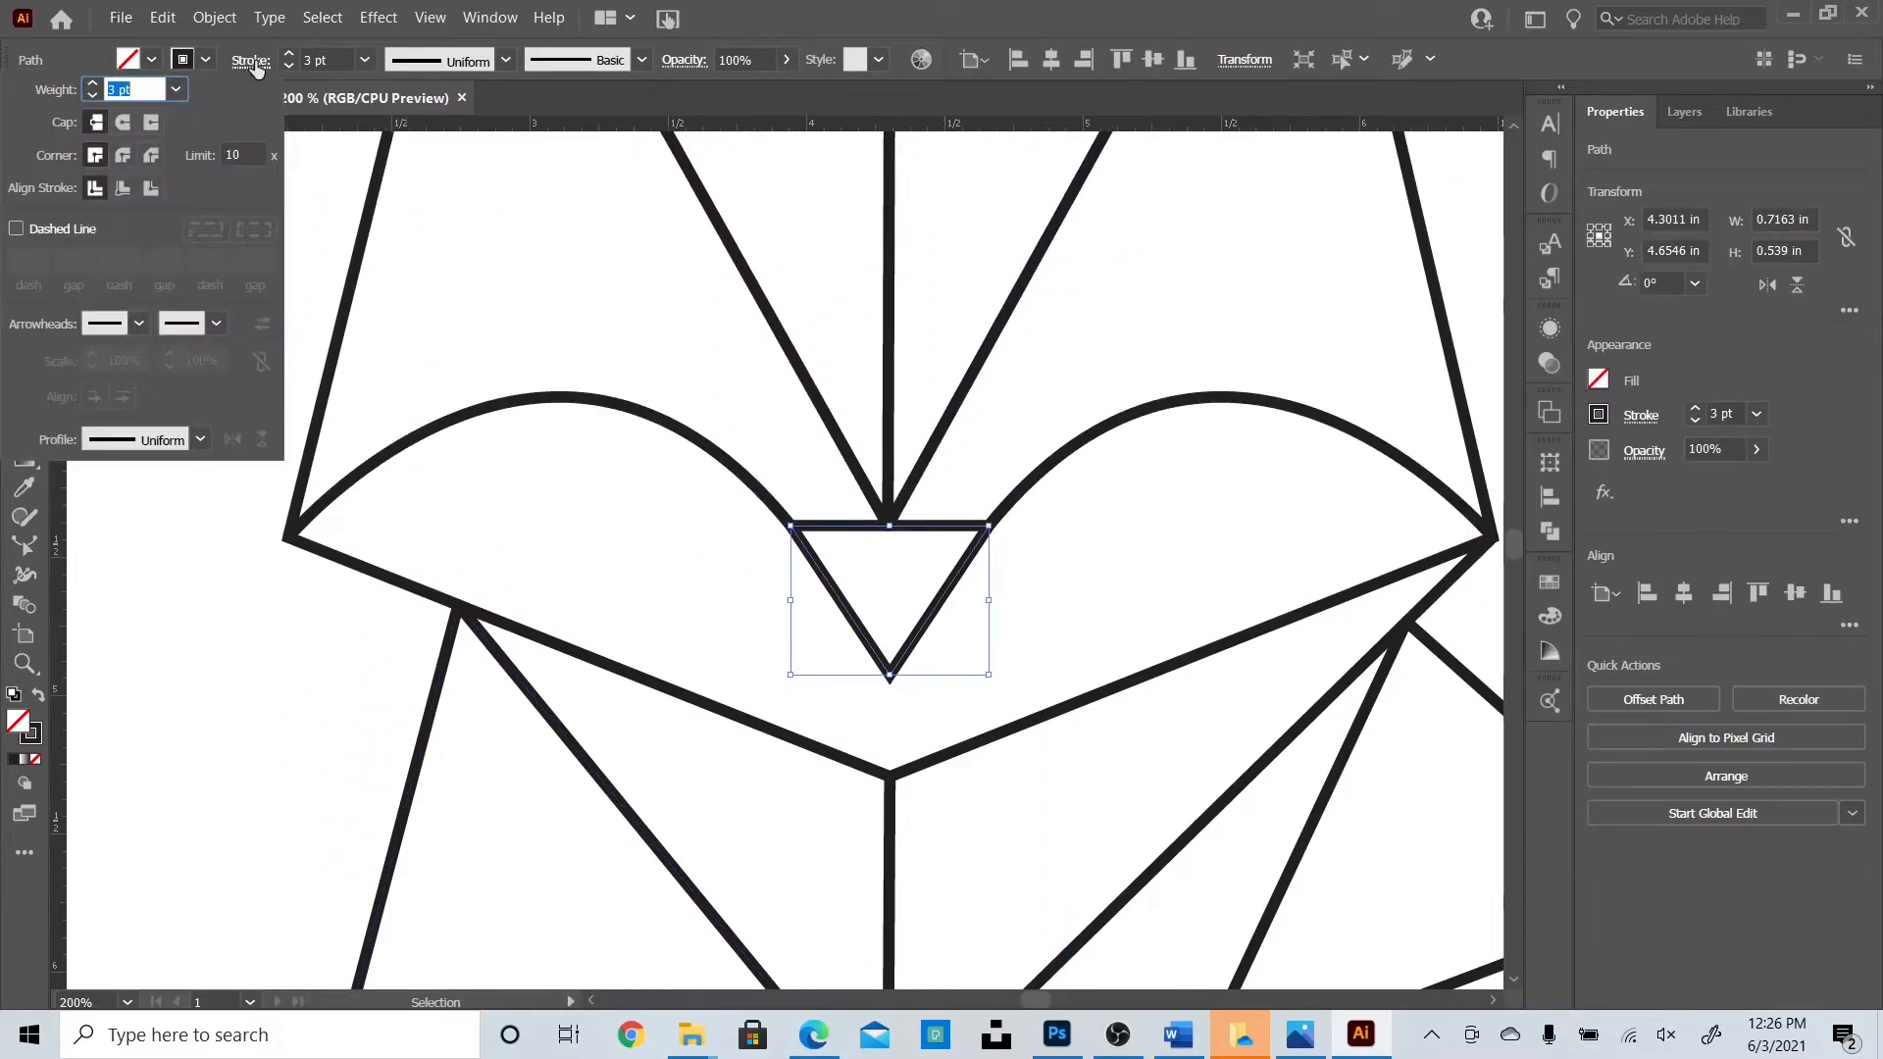
click(122, 155)
click(237, 635)
click(308, 549)
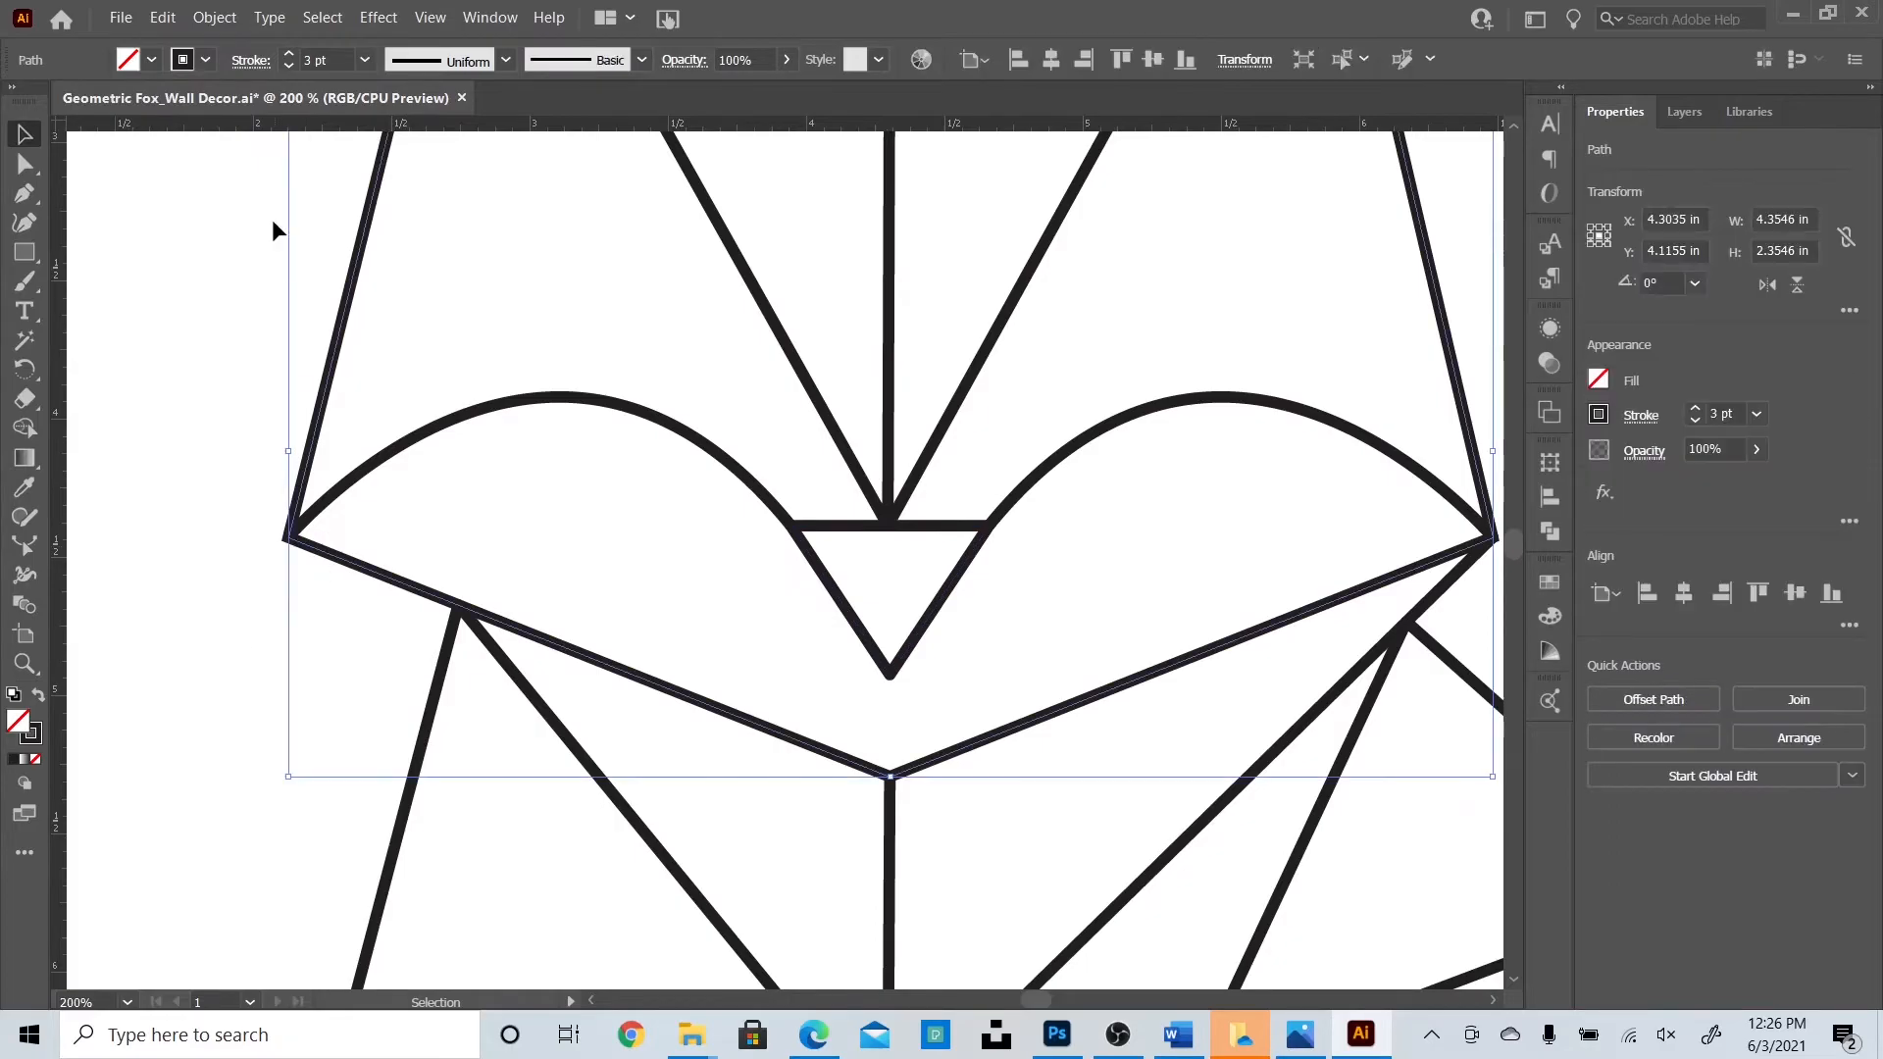
click(250, 61)
drag(1028, 1000, 975, 704)
scroll(974, 704, up, 4)
scroll(974, 703, up, 3)
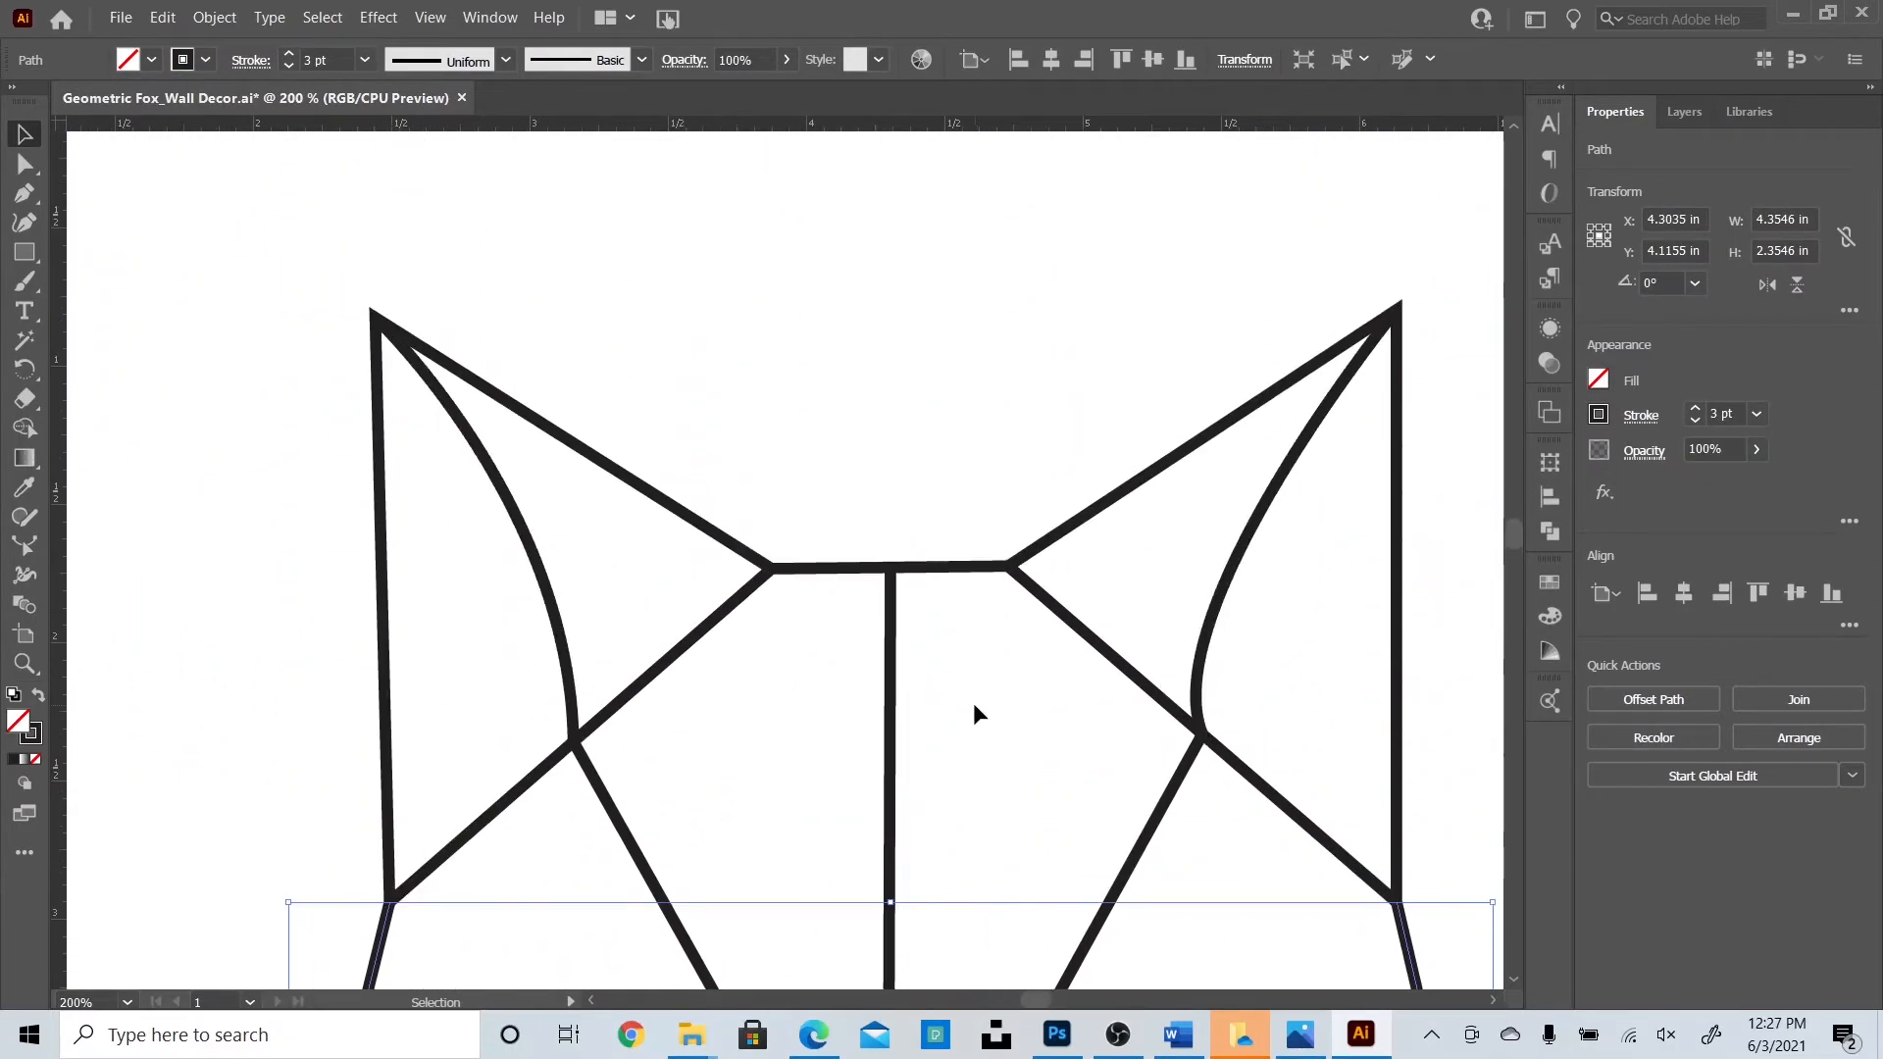
Give the left and right ear paths Round Join corners.
click(504, 420)
click(251, 61)
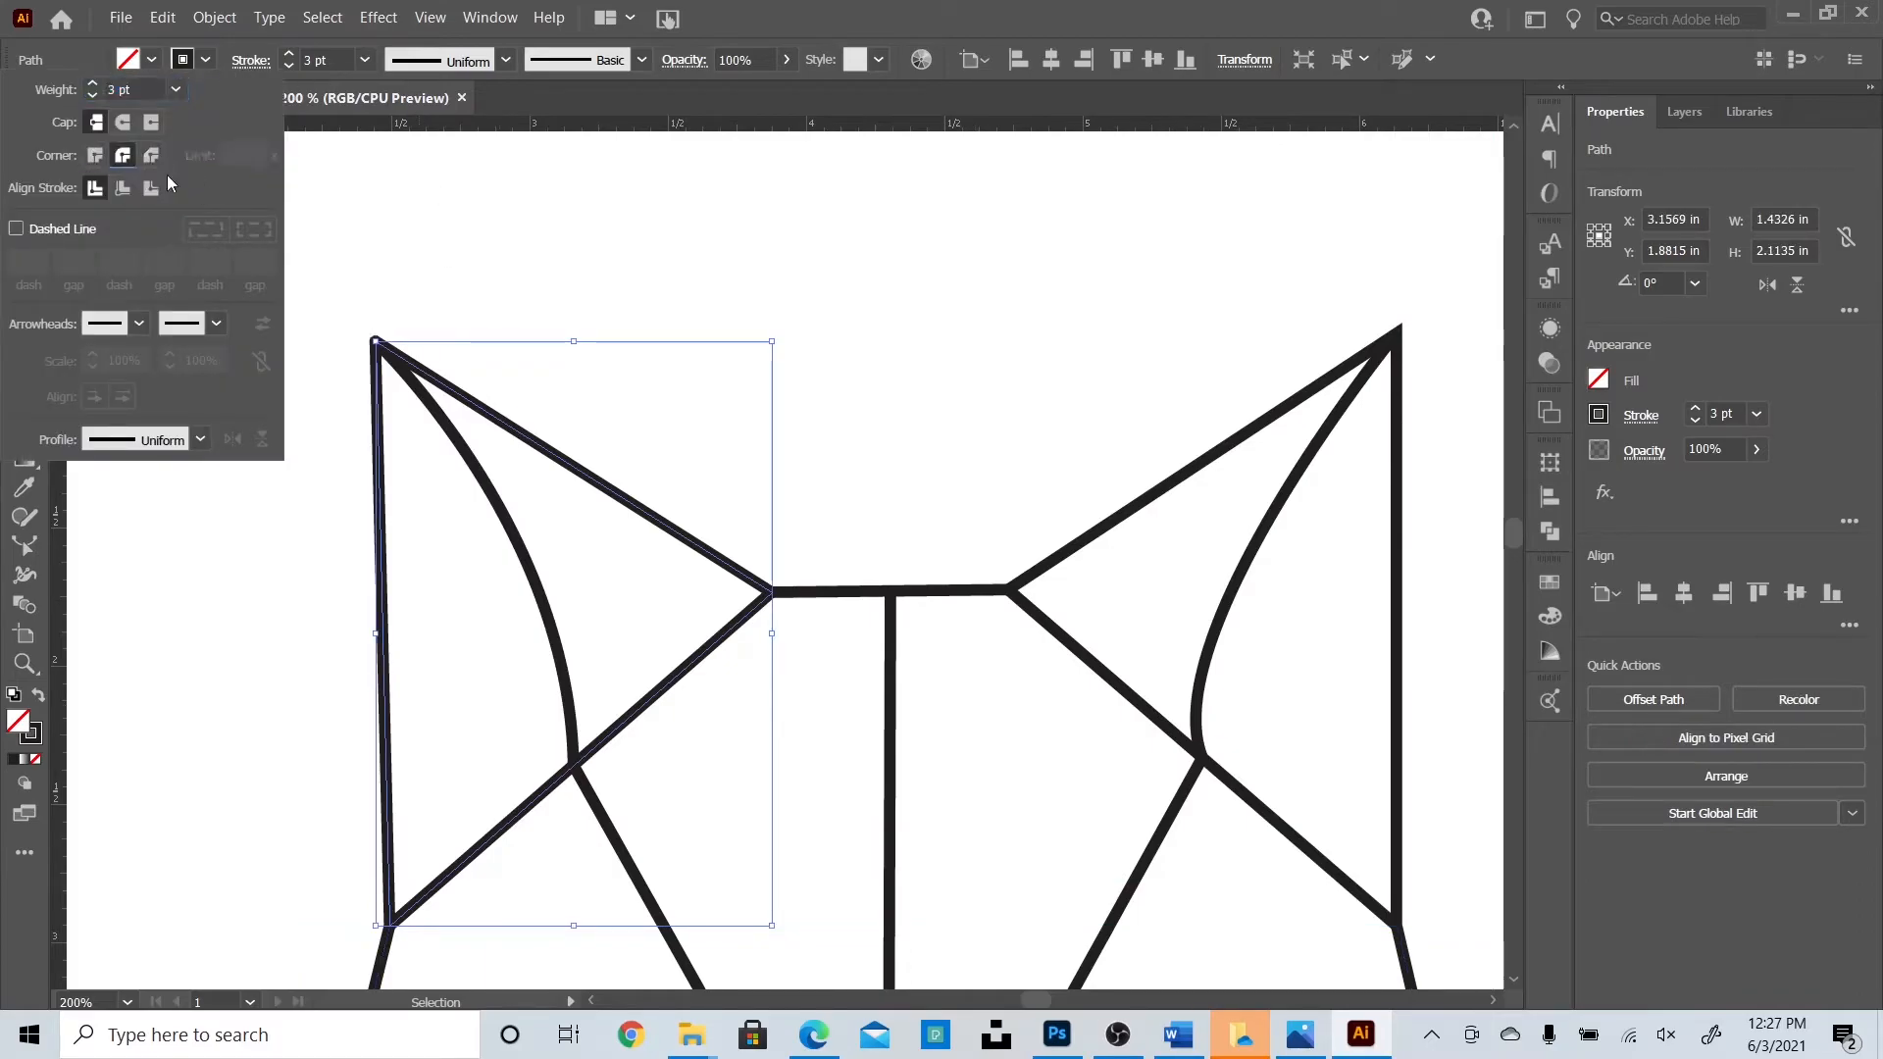
click(1208, 379)
click(1252, 426)
click(251, 61)
click(121, 155)
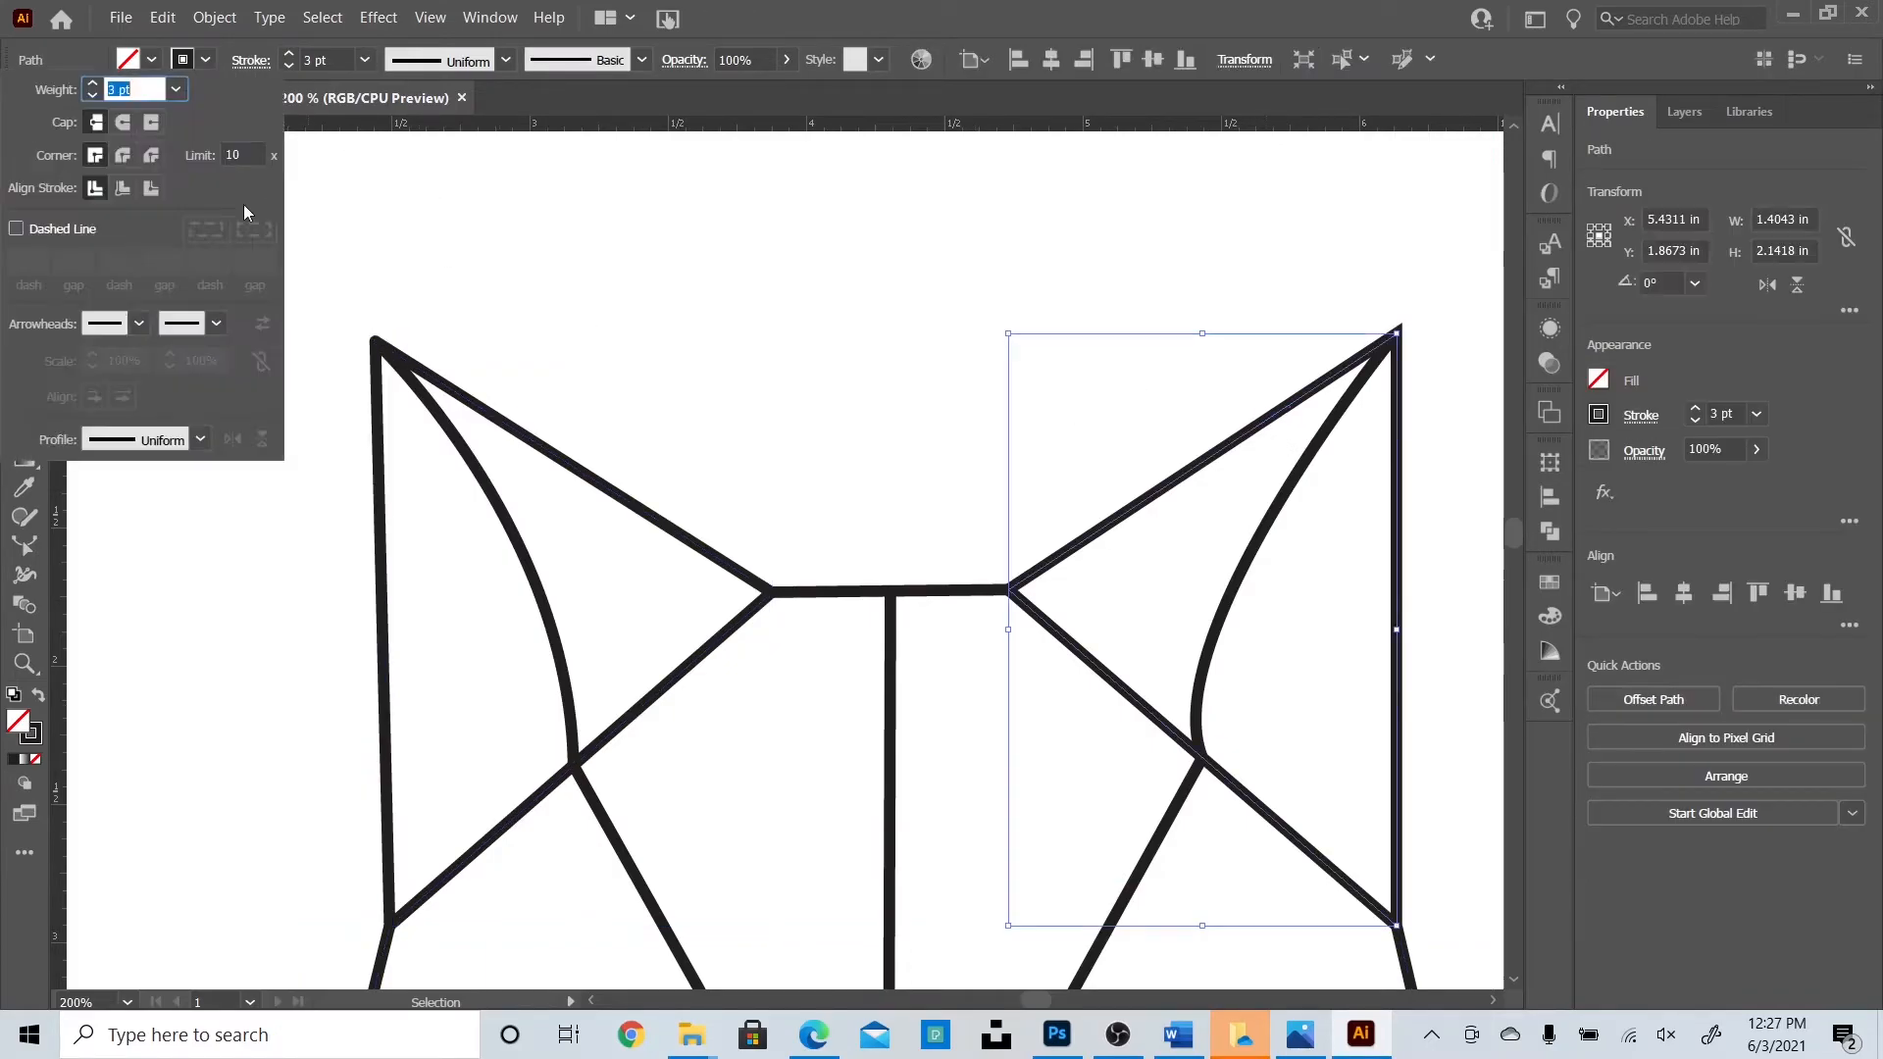
click(833, 431)
key(ctrl+minus)
key(ctrl+minus)
key(ctrl+minus)
scroll(861, 639, down, 3)
Zoom out to the whole artboard and save the fox document.
scroll(866, 649, down, 1)
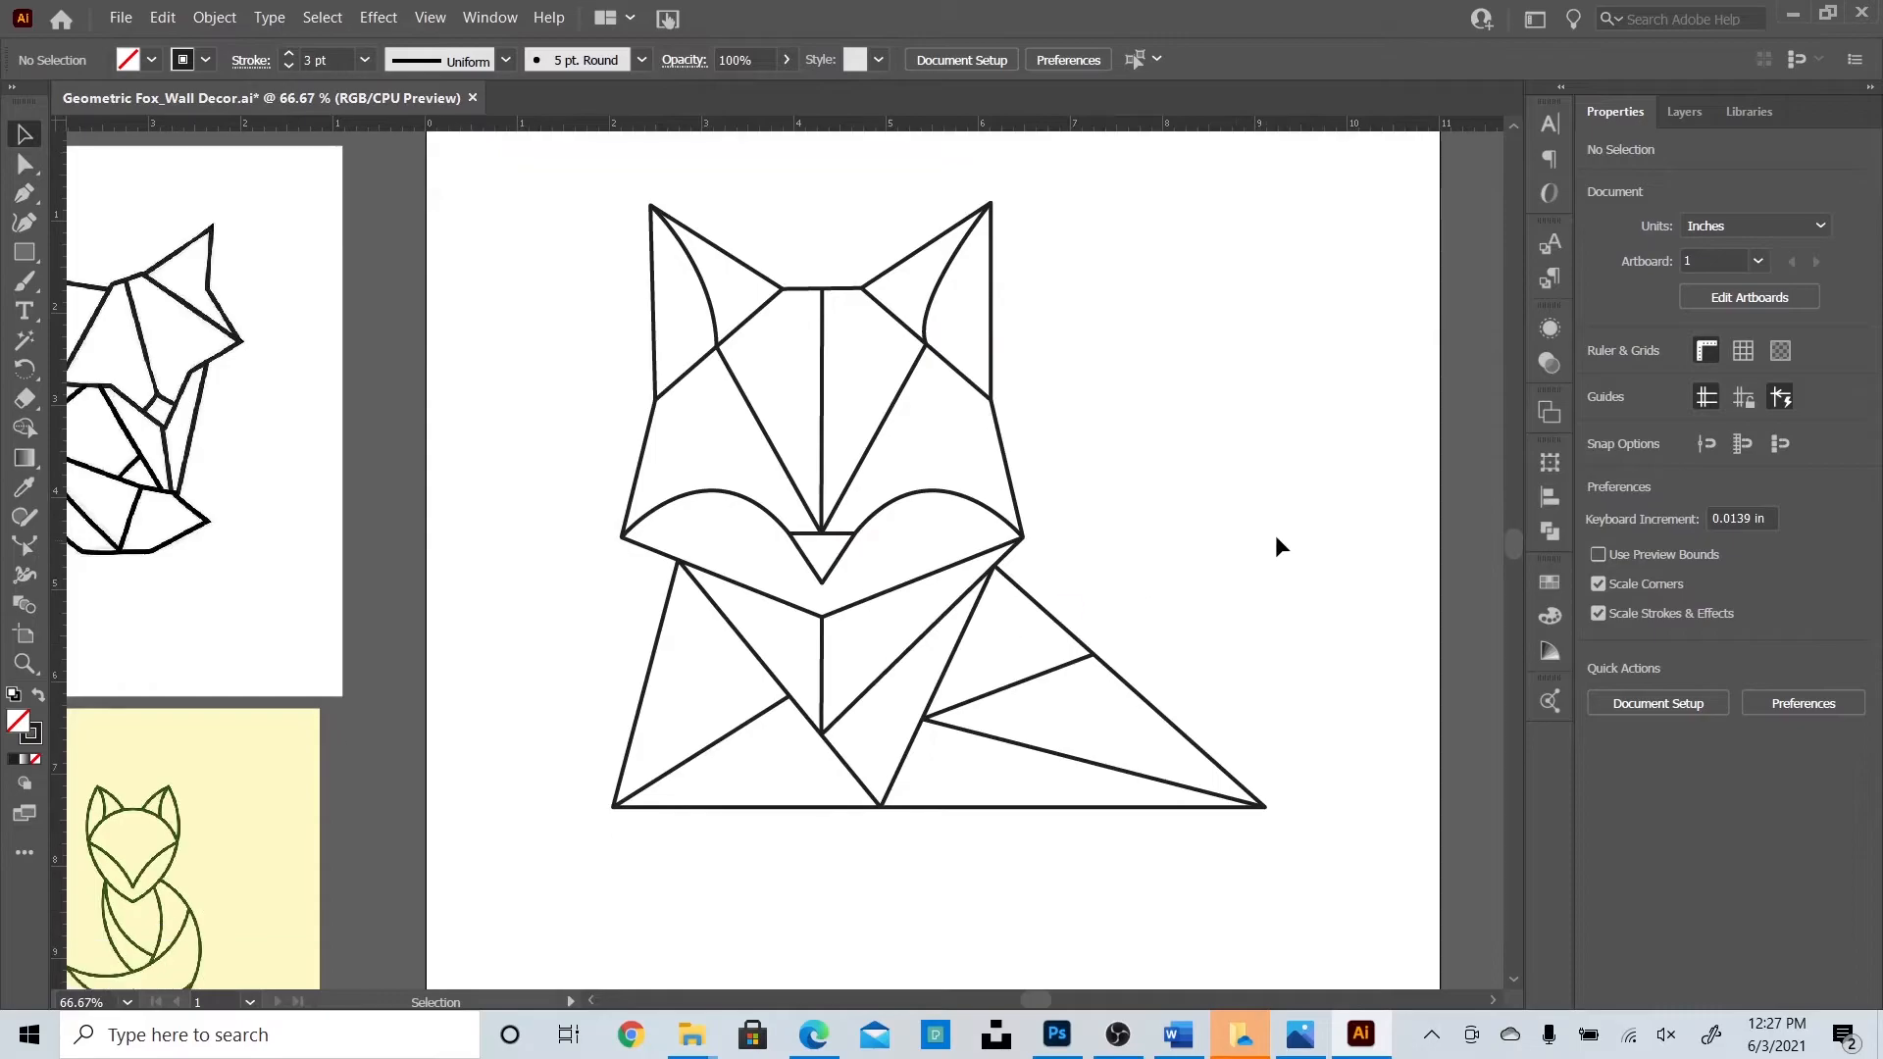
key(ctrl+minus)
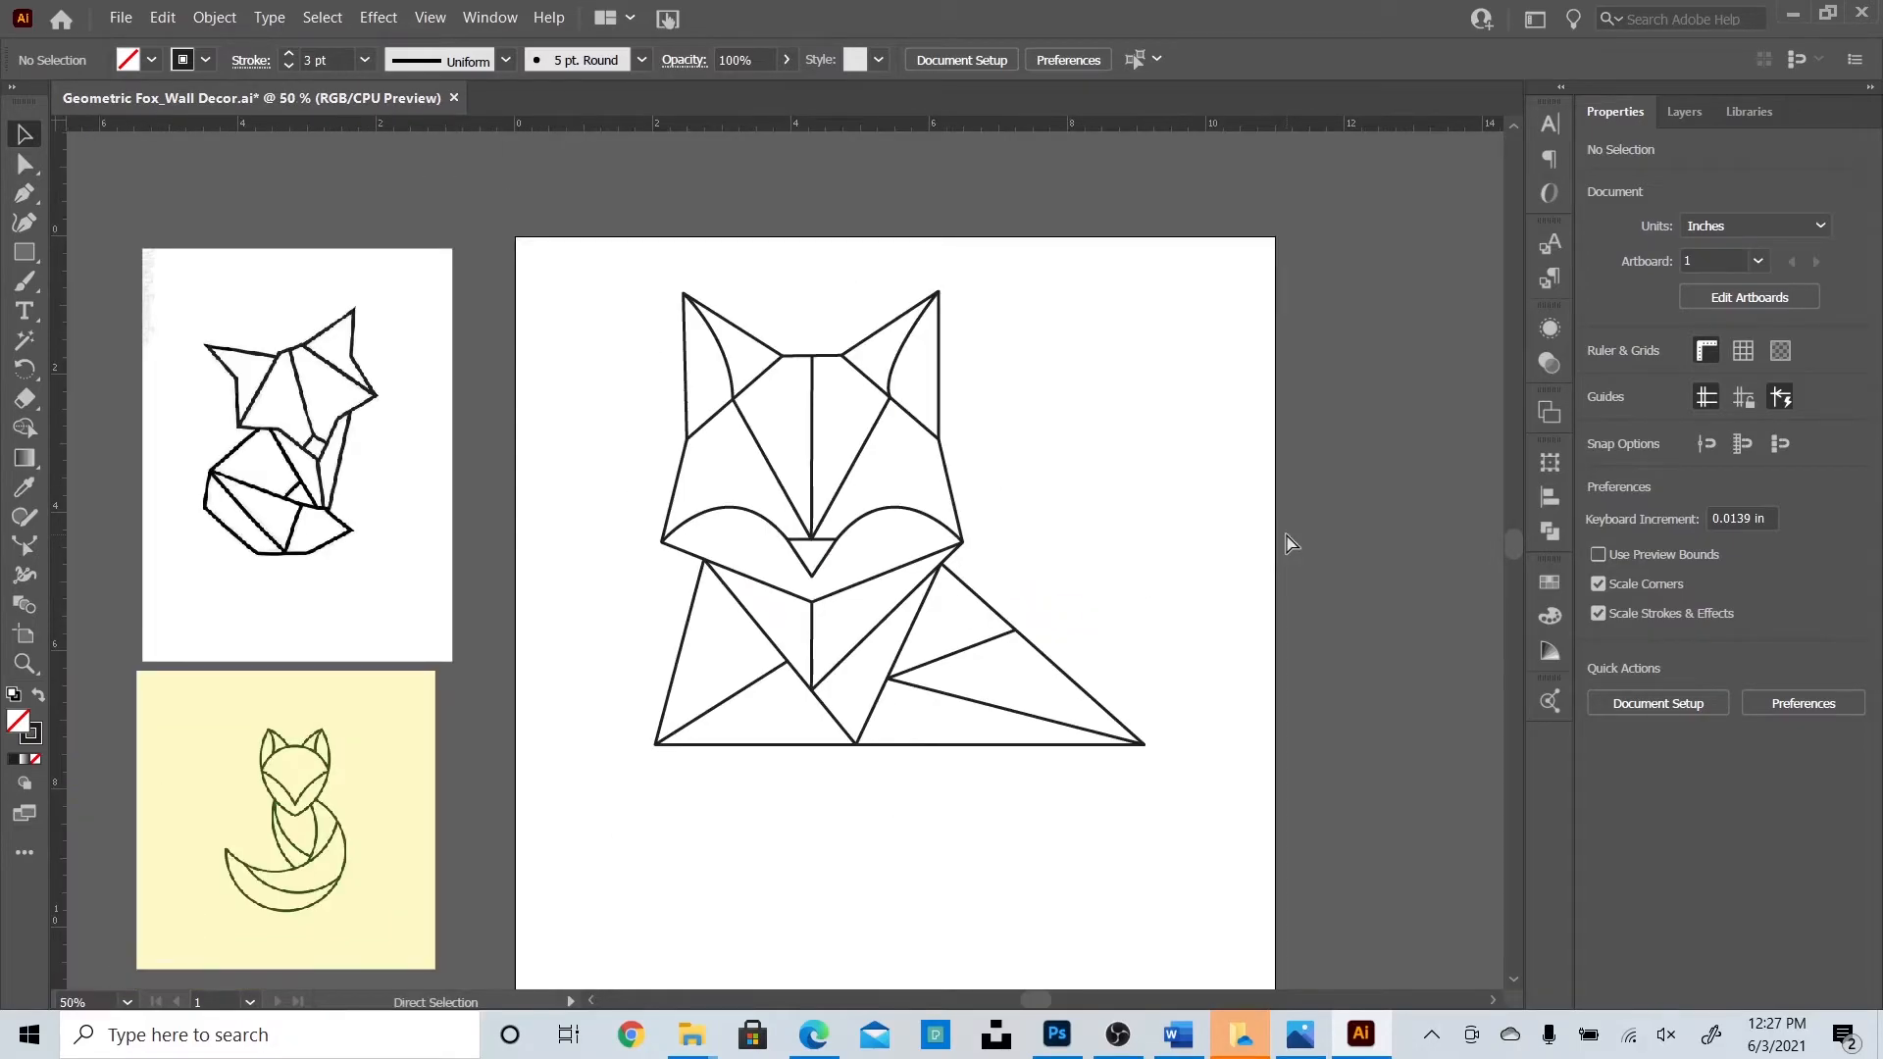
key(ctrl+minus)
scroll(1290, 542, down, 3)
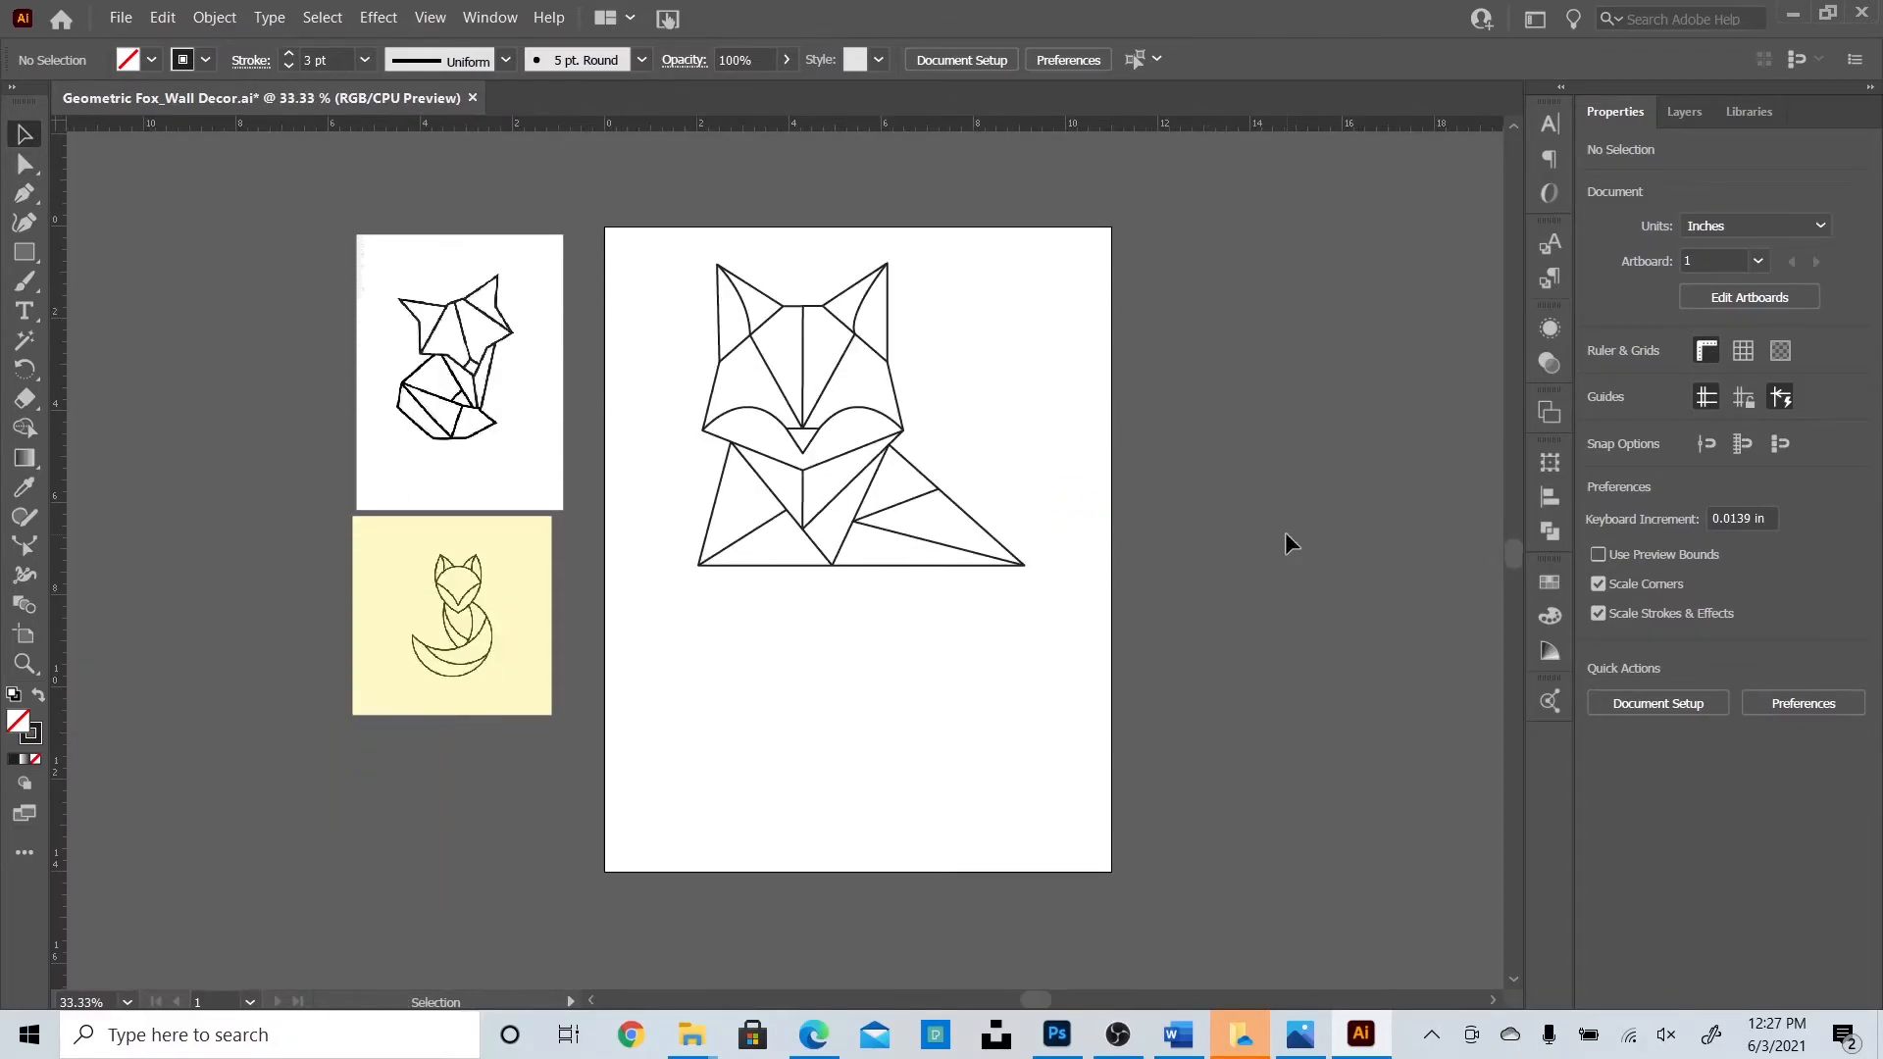
scroll(1289, 542, down, 2)
scroll(1289, 542, up, 1)
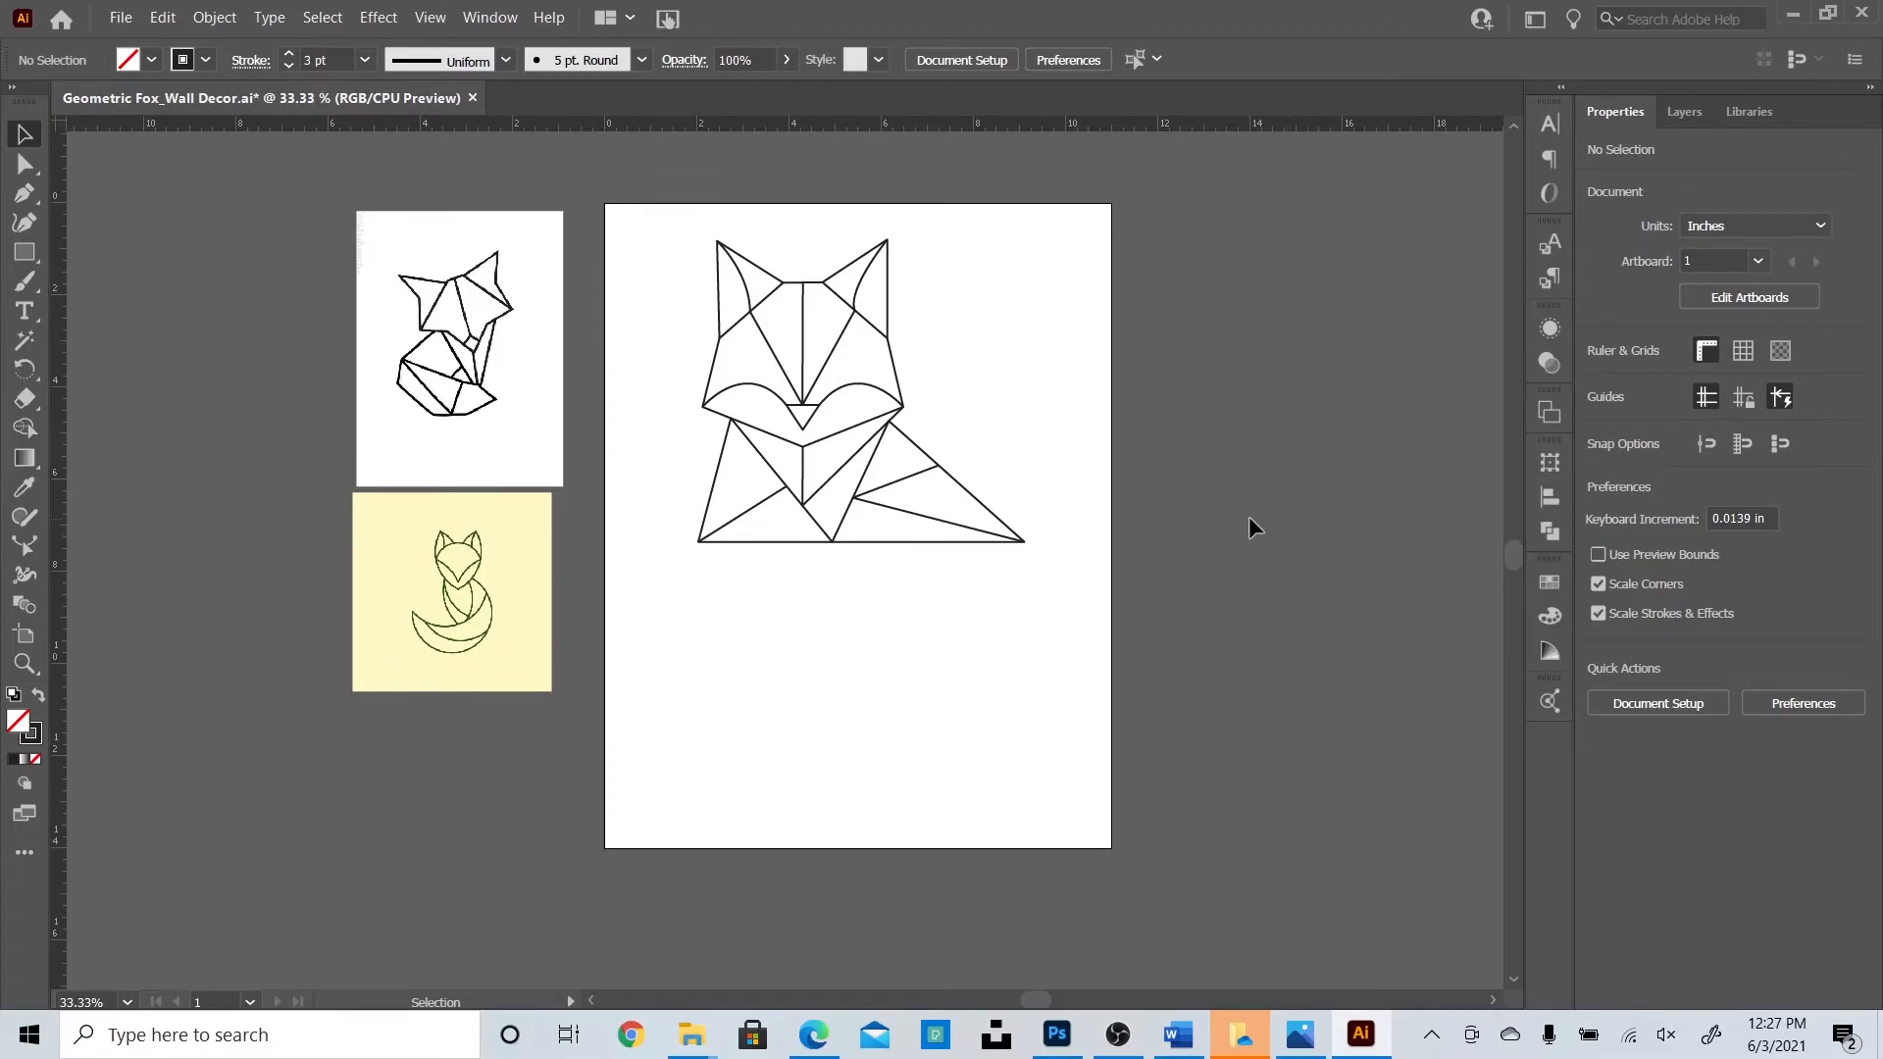
key(ctrl+s)
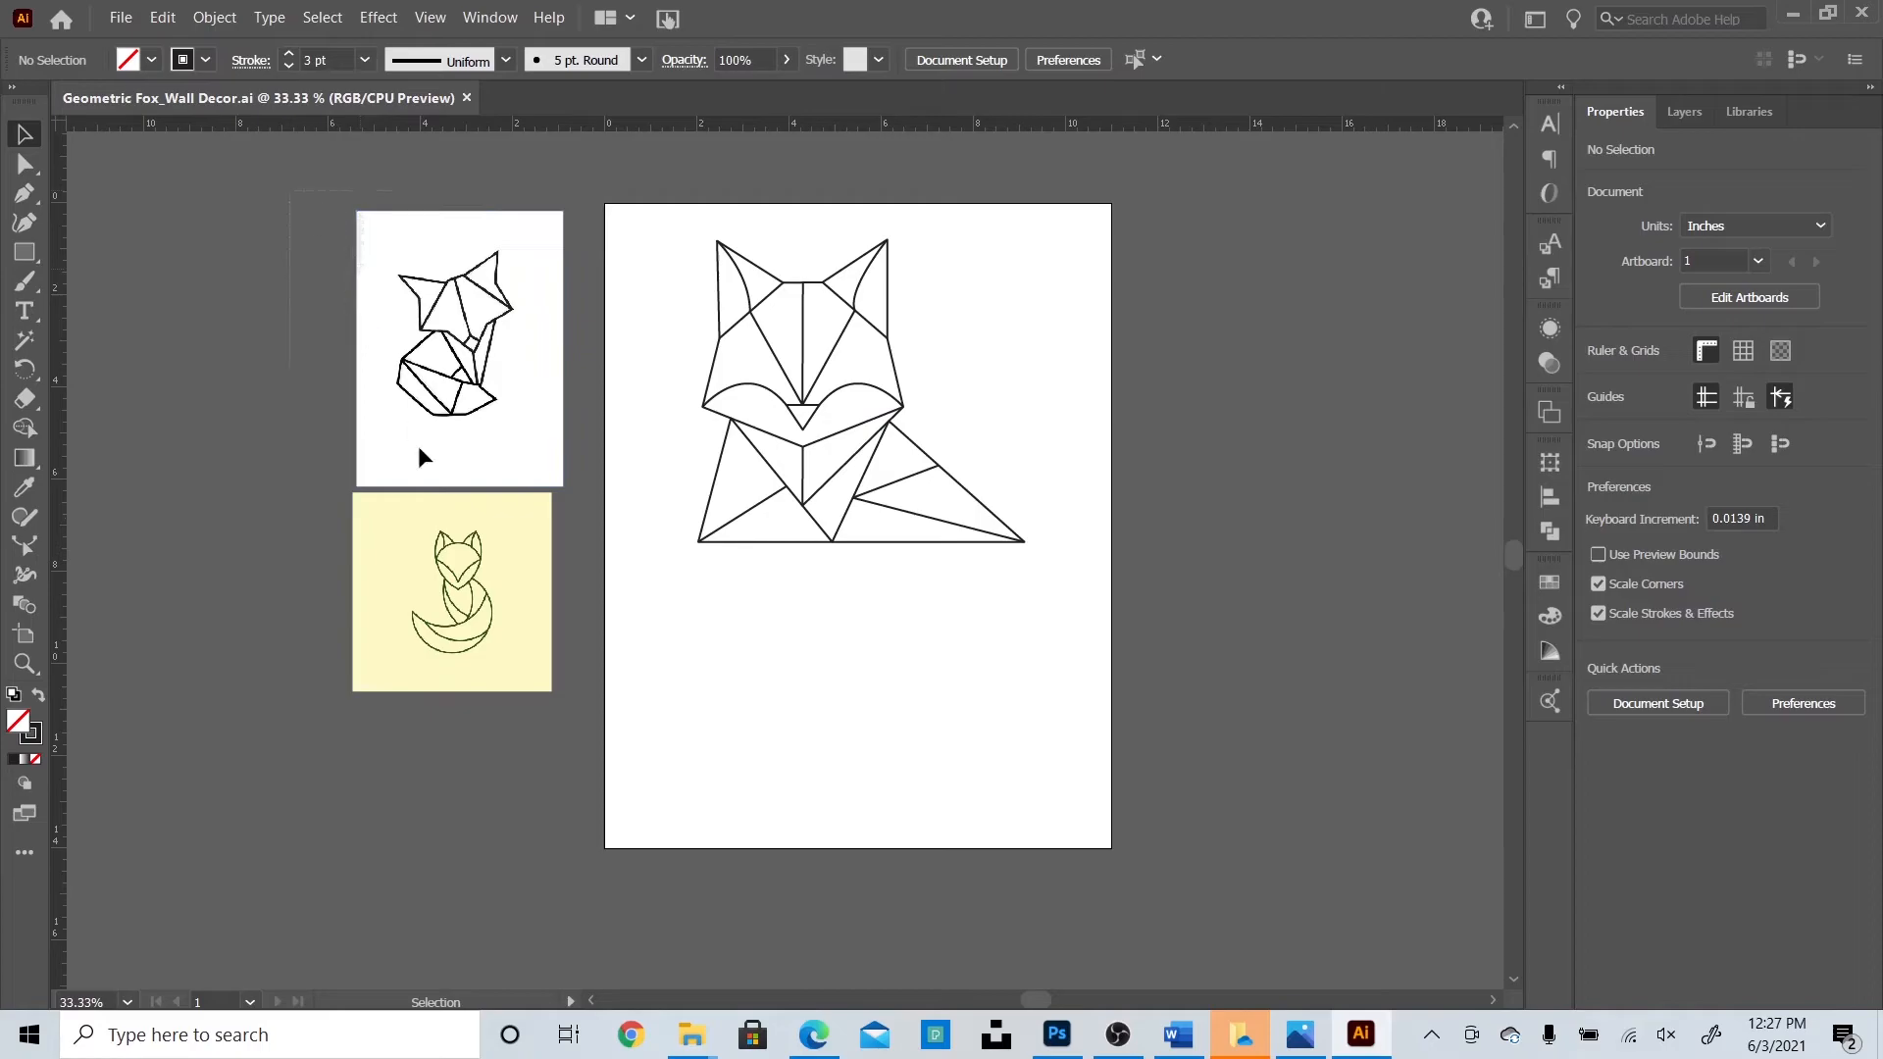
Delete the two reference sketch images and select the whole fox drawing.
drag(567, 728, 571, 727)
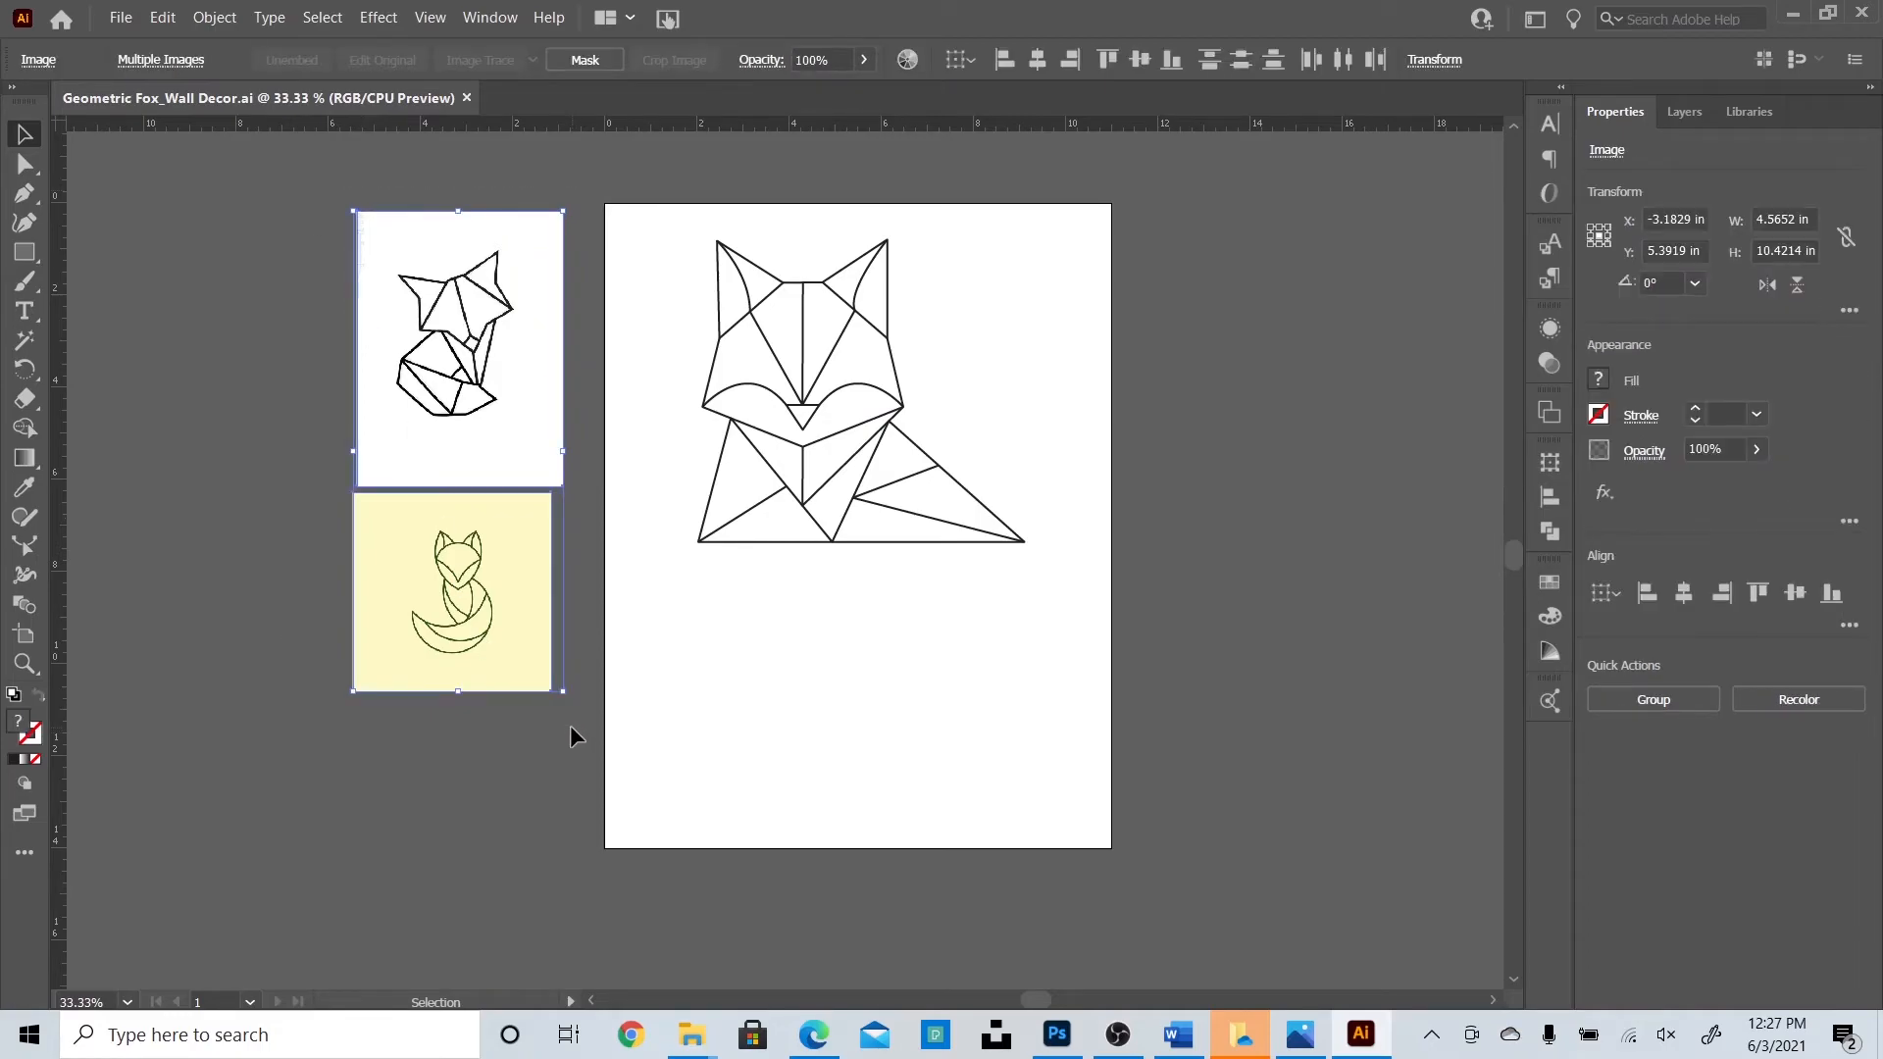
key(Delete)
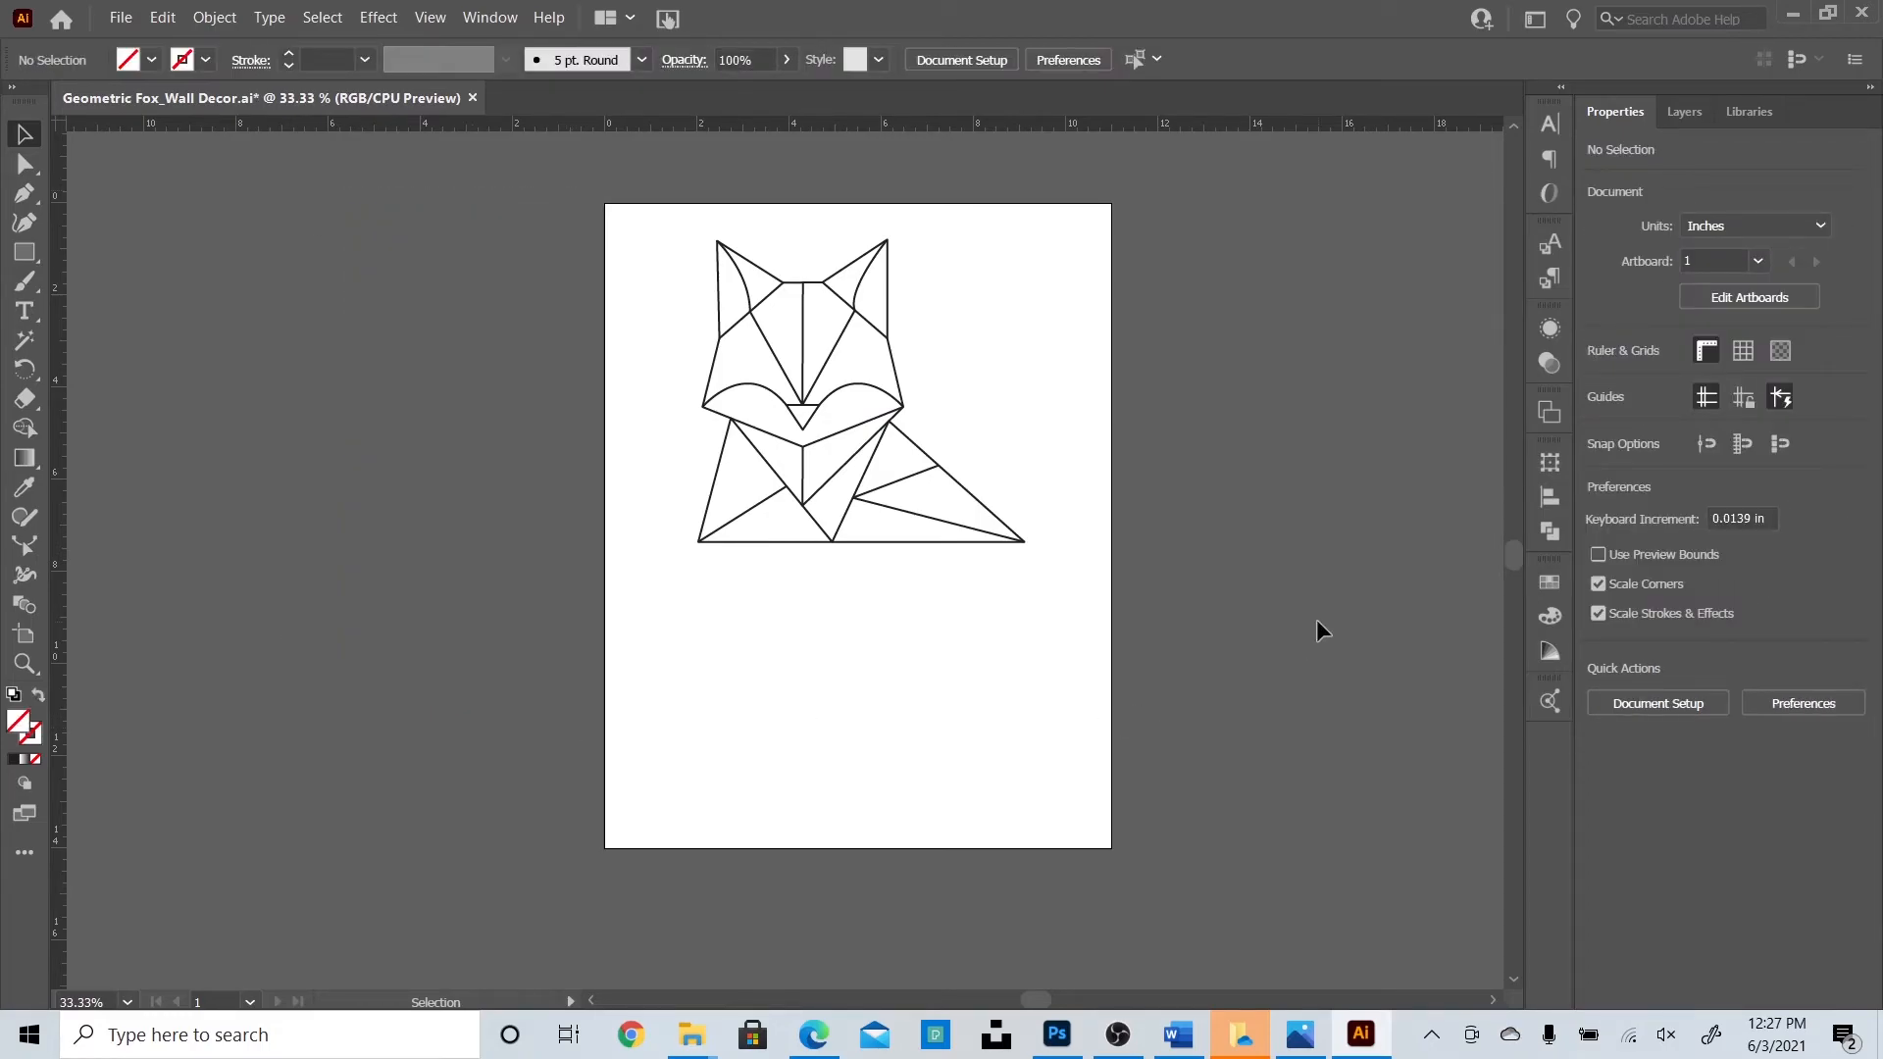
drag(541, 420, 1041, 858)
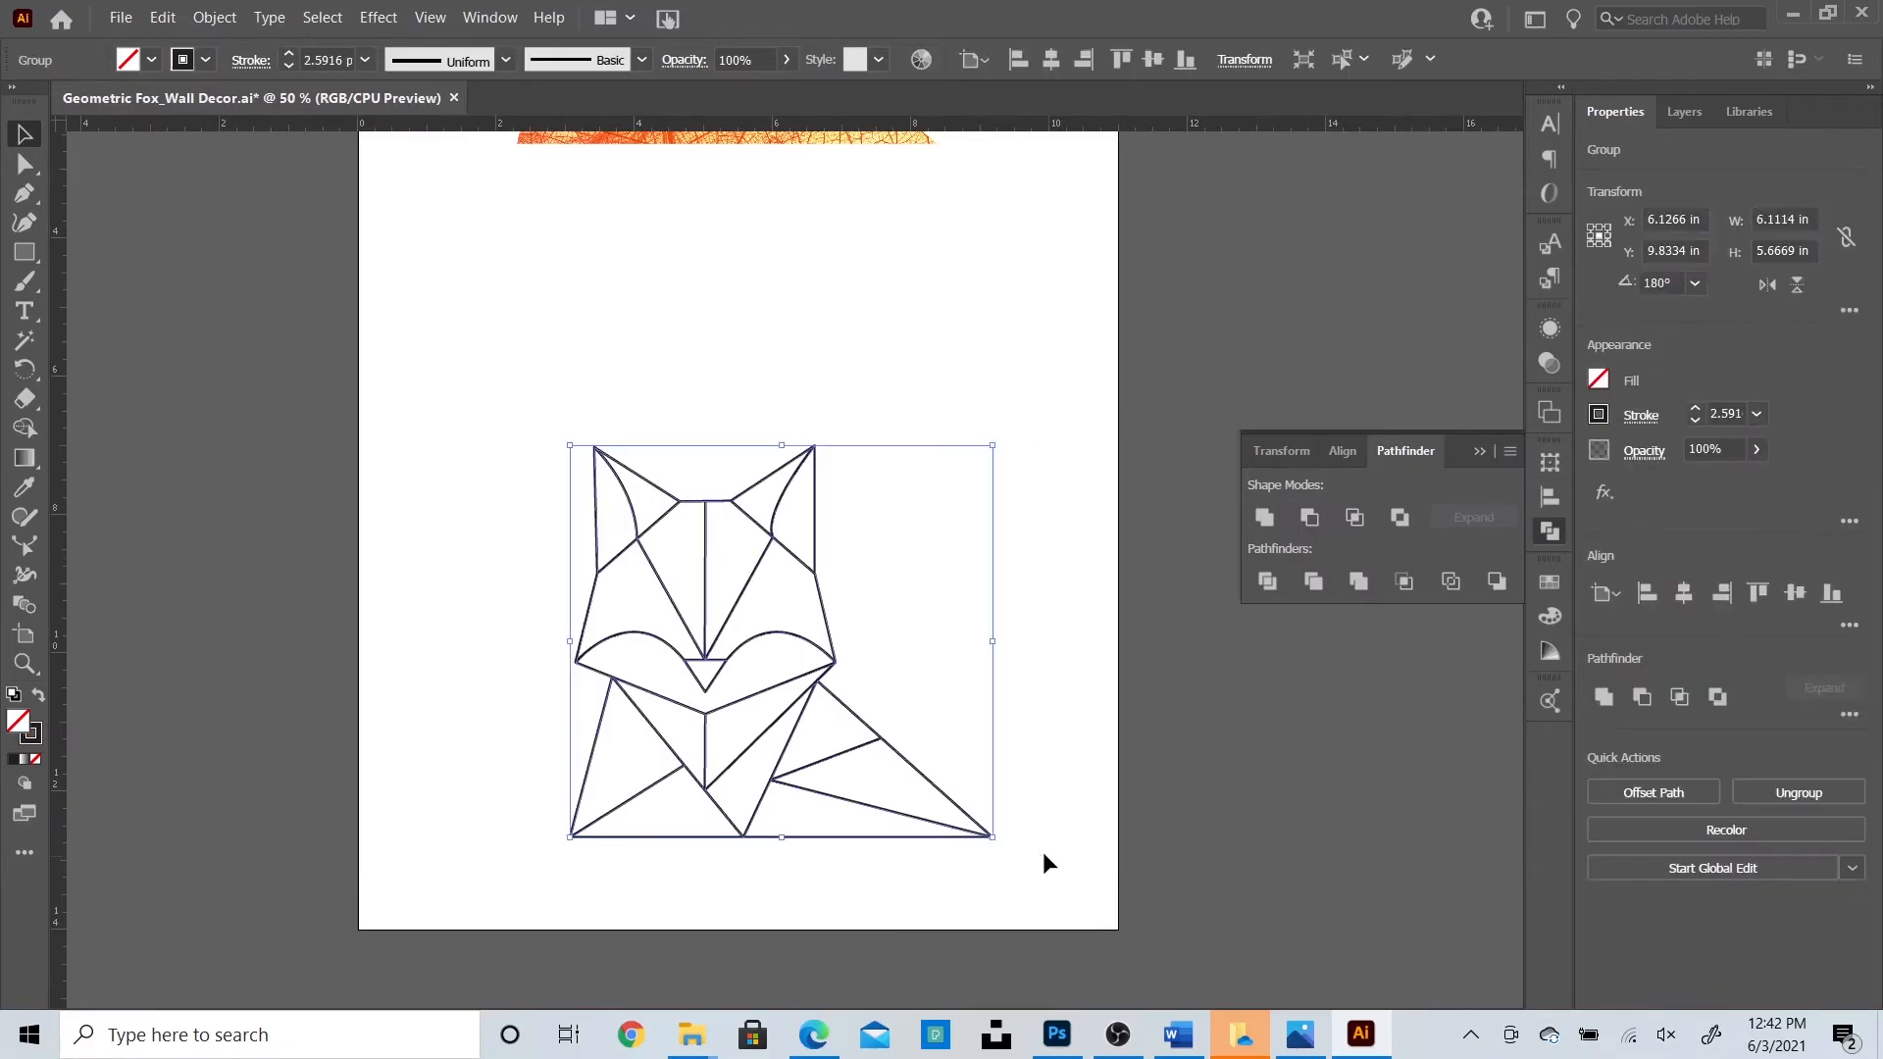
Apply Object > Path > Outline Stroke to the fox lines, then deselect.
click(218, 17)
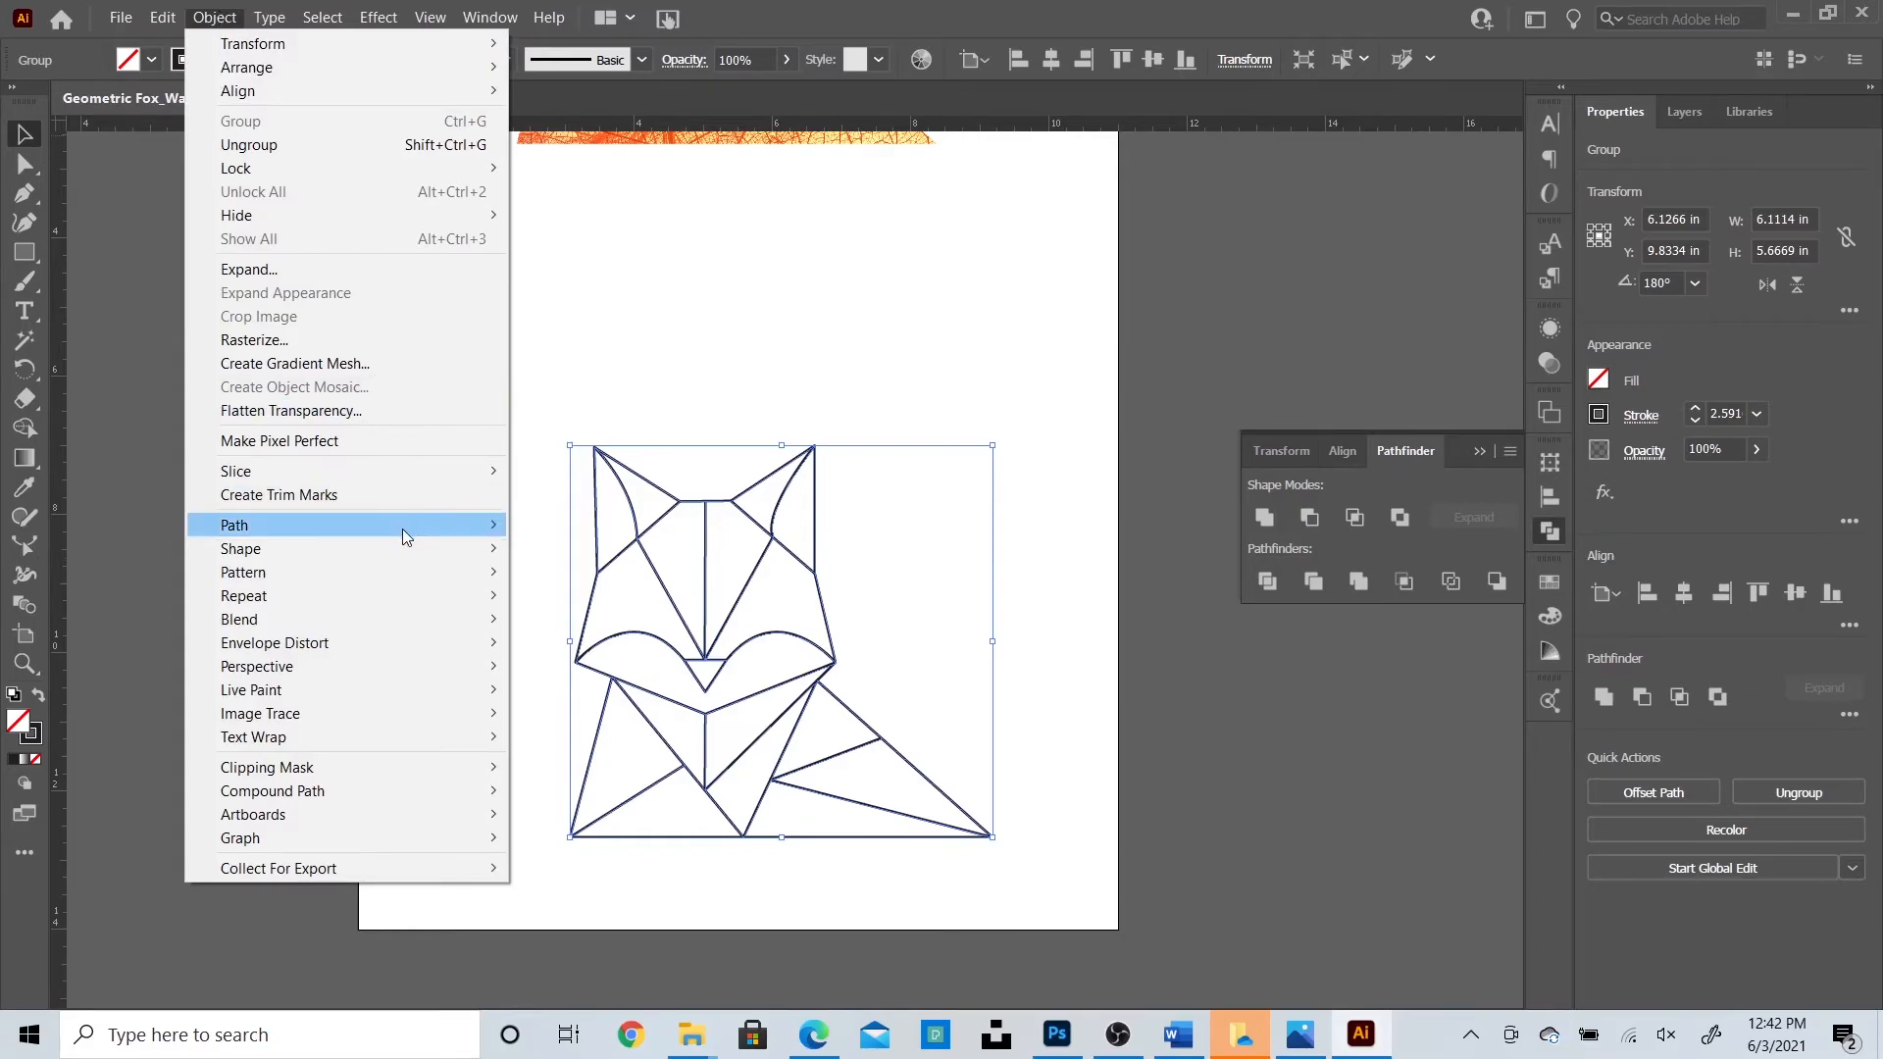
mouse_move(404, 532)
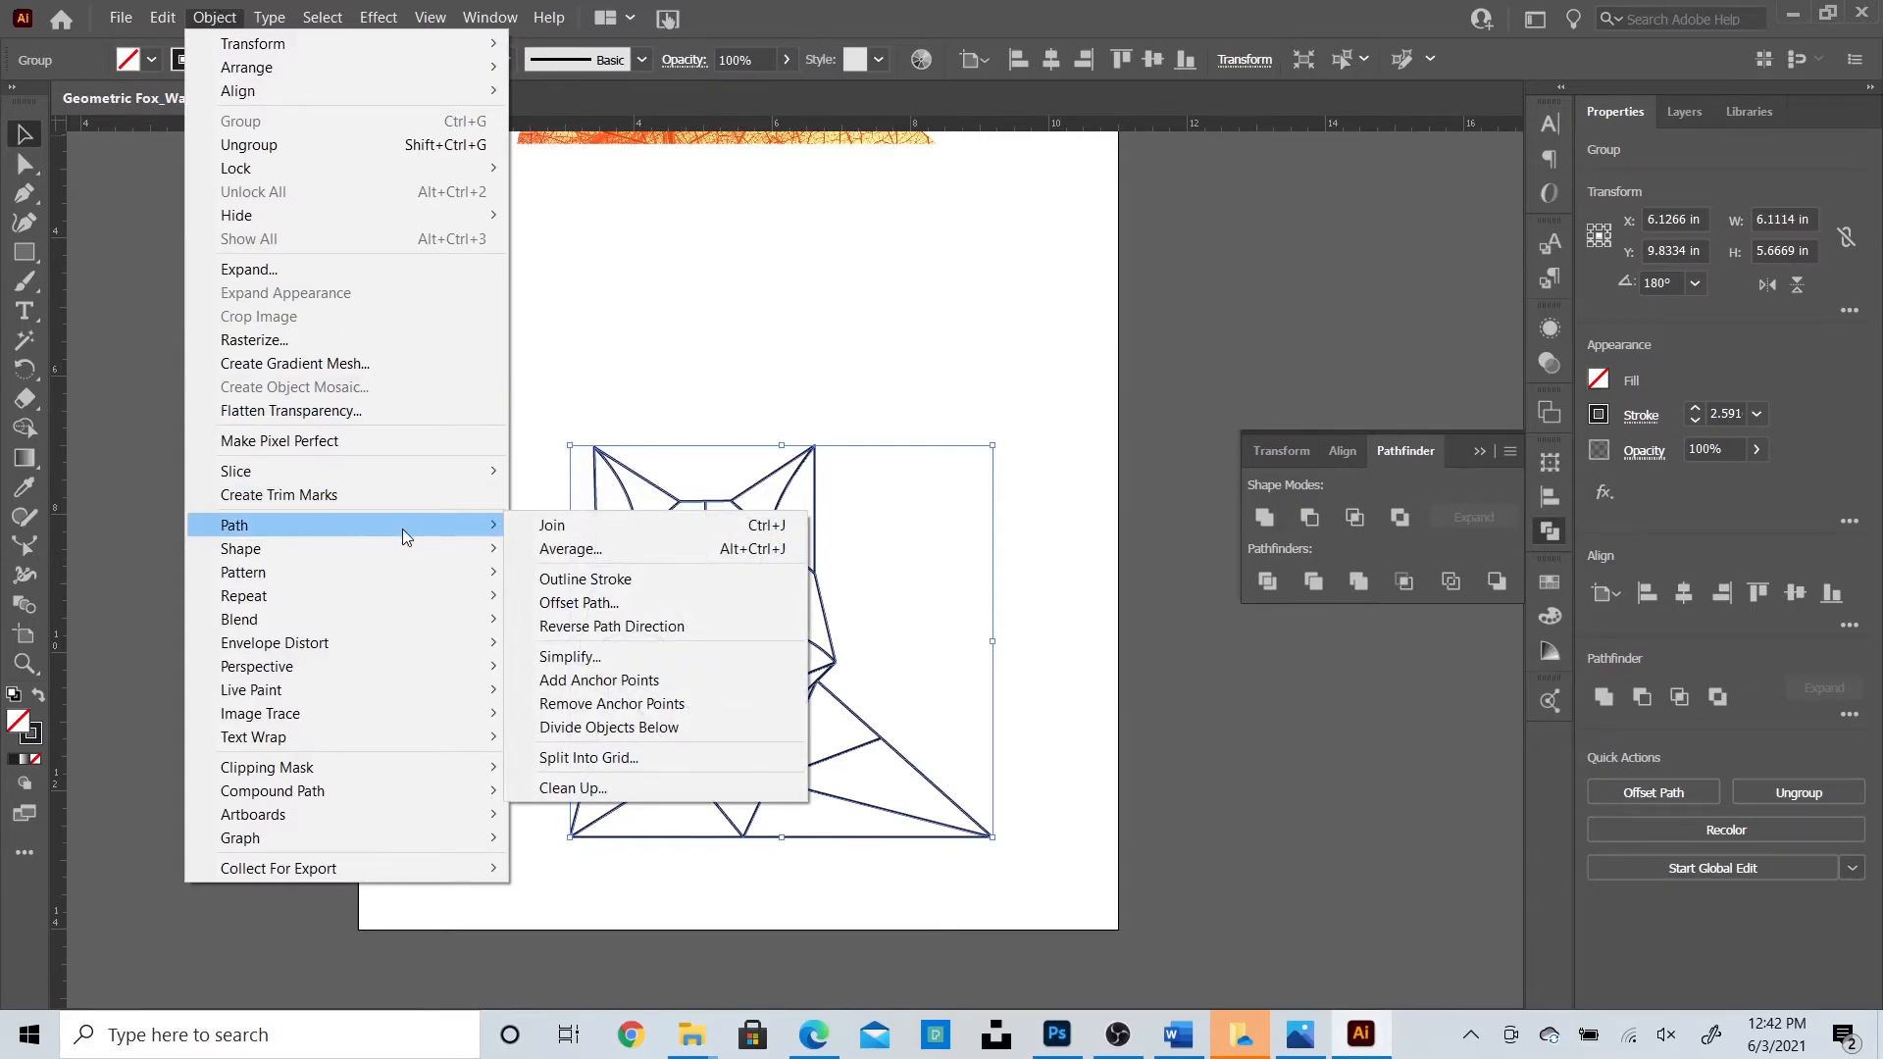
click(589, 578)
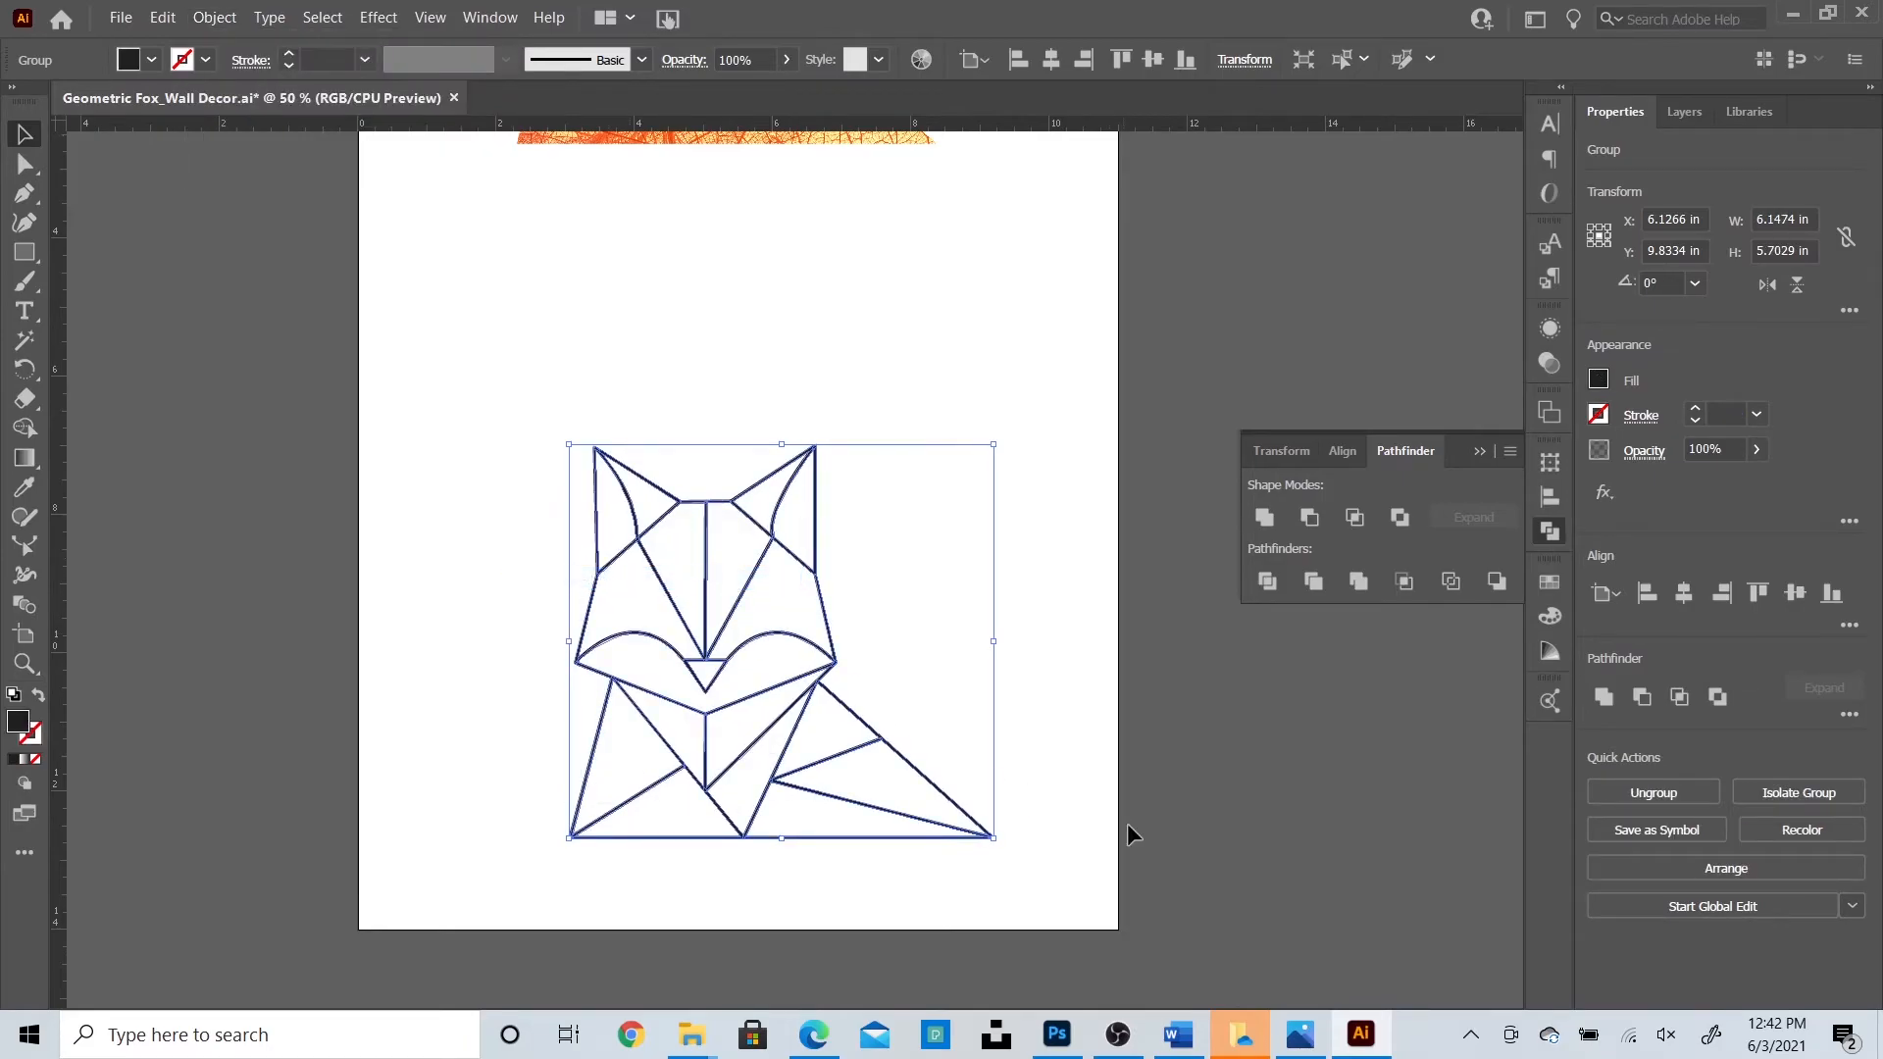
click(1155, 828)
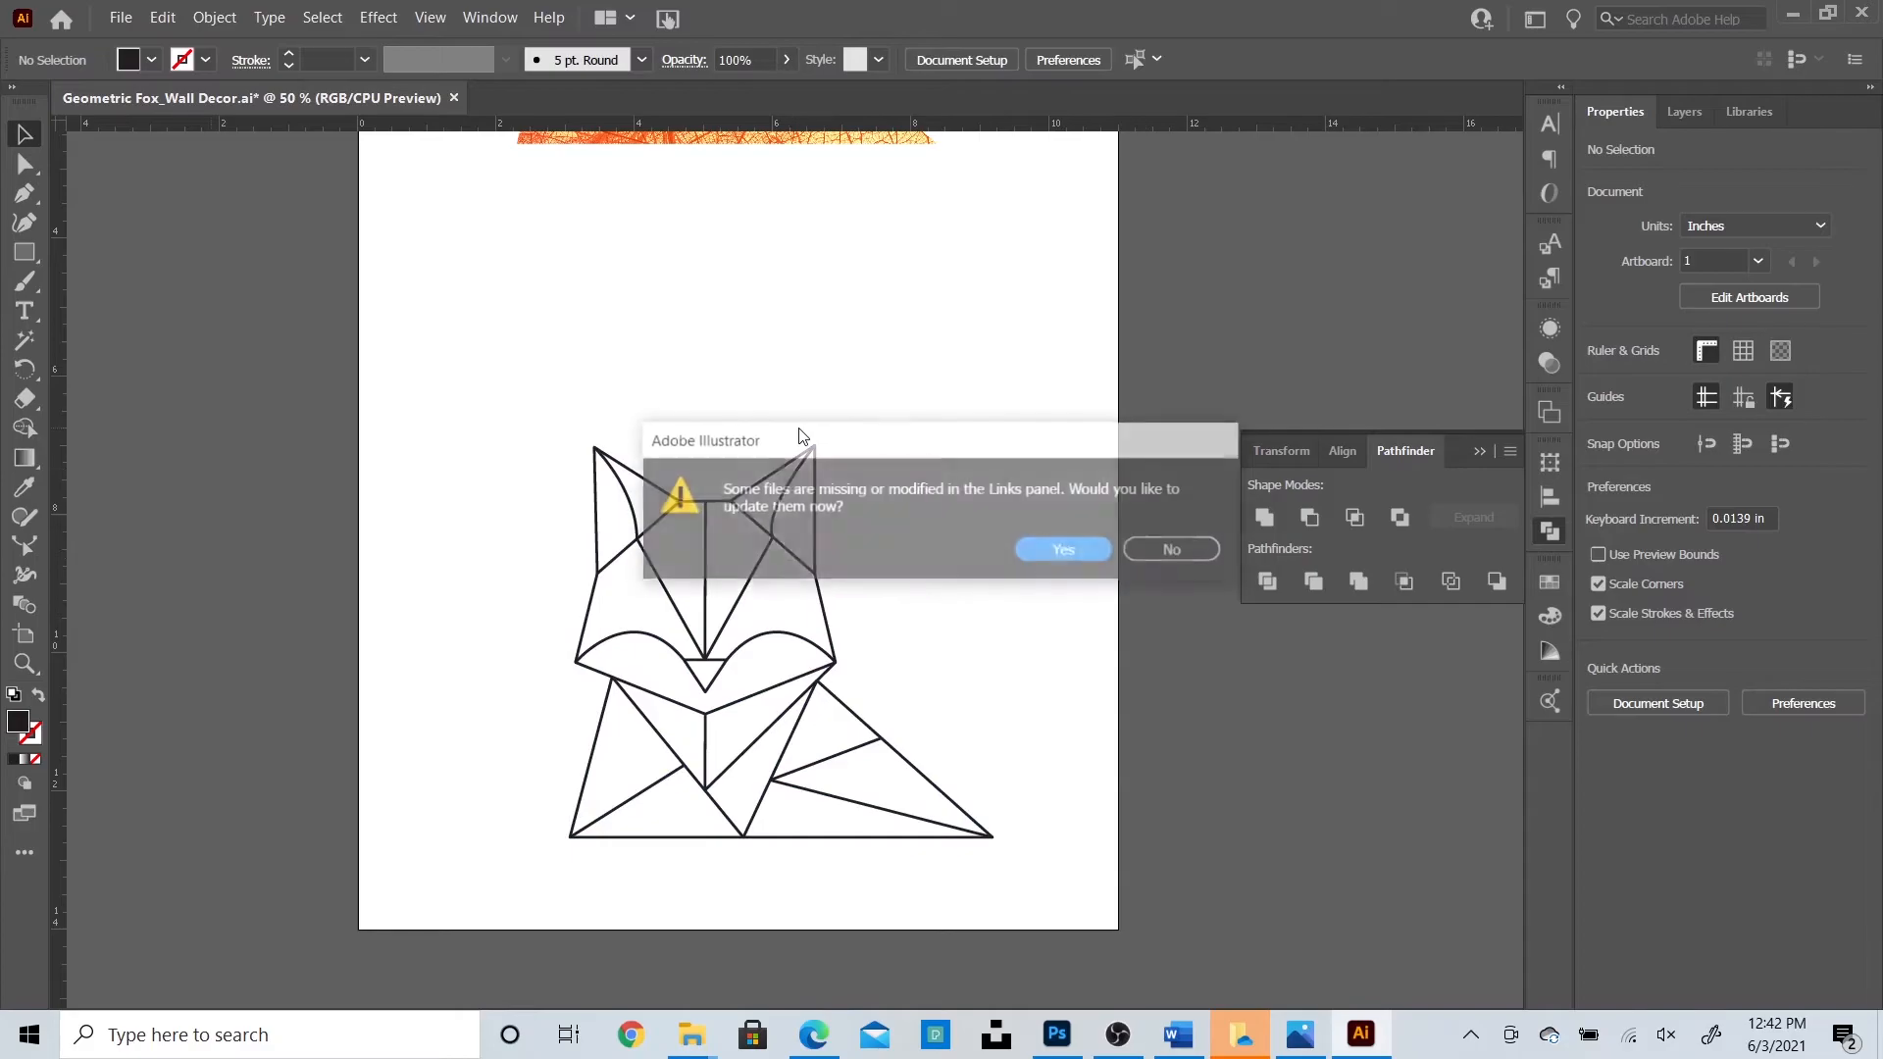
Decline updating the missing links and inspect the fox group by entering and leaving it.
click(1174, 550)
key(ctrl+plus)
key(ctrl+plus)
key(ctrl+plus)
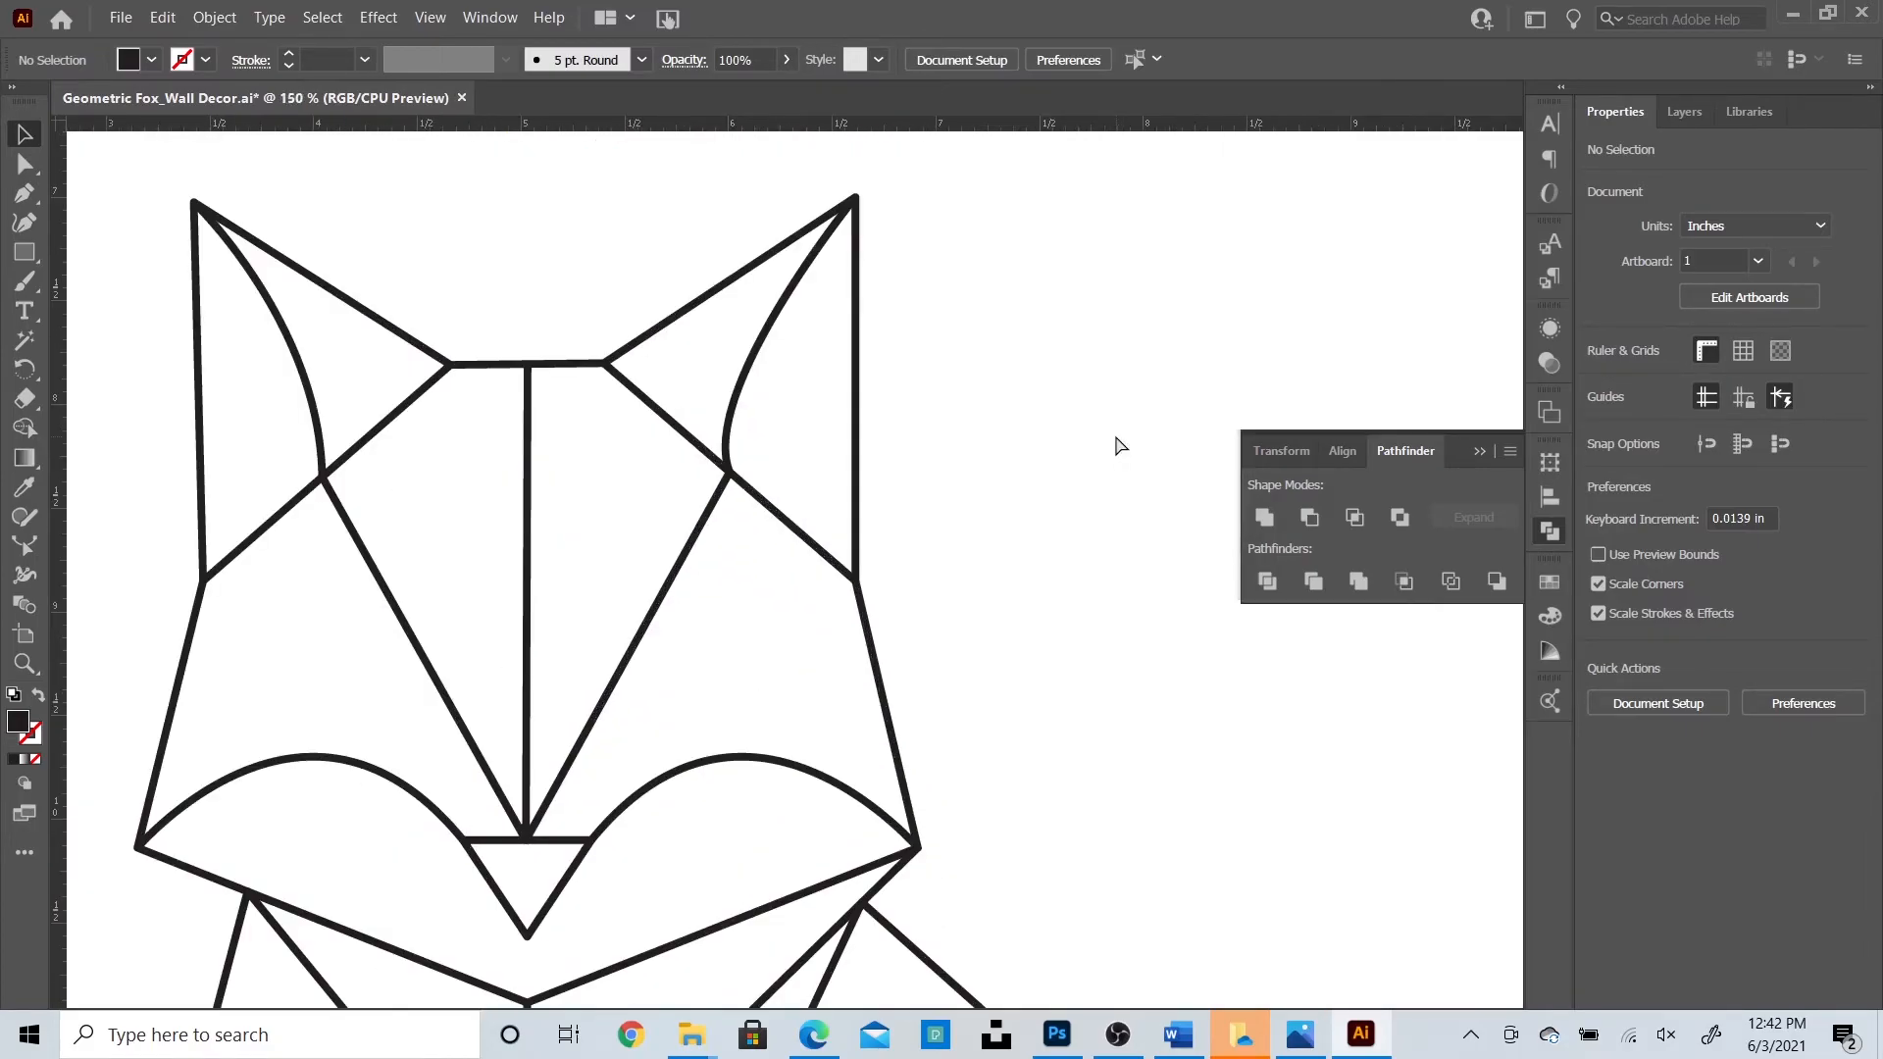
key(ctrl+minus)
key(ctrl+minus)
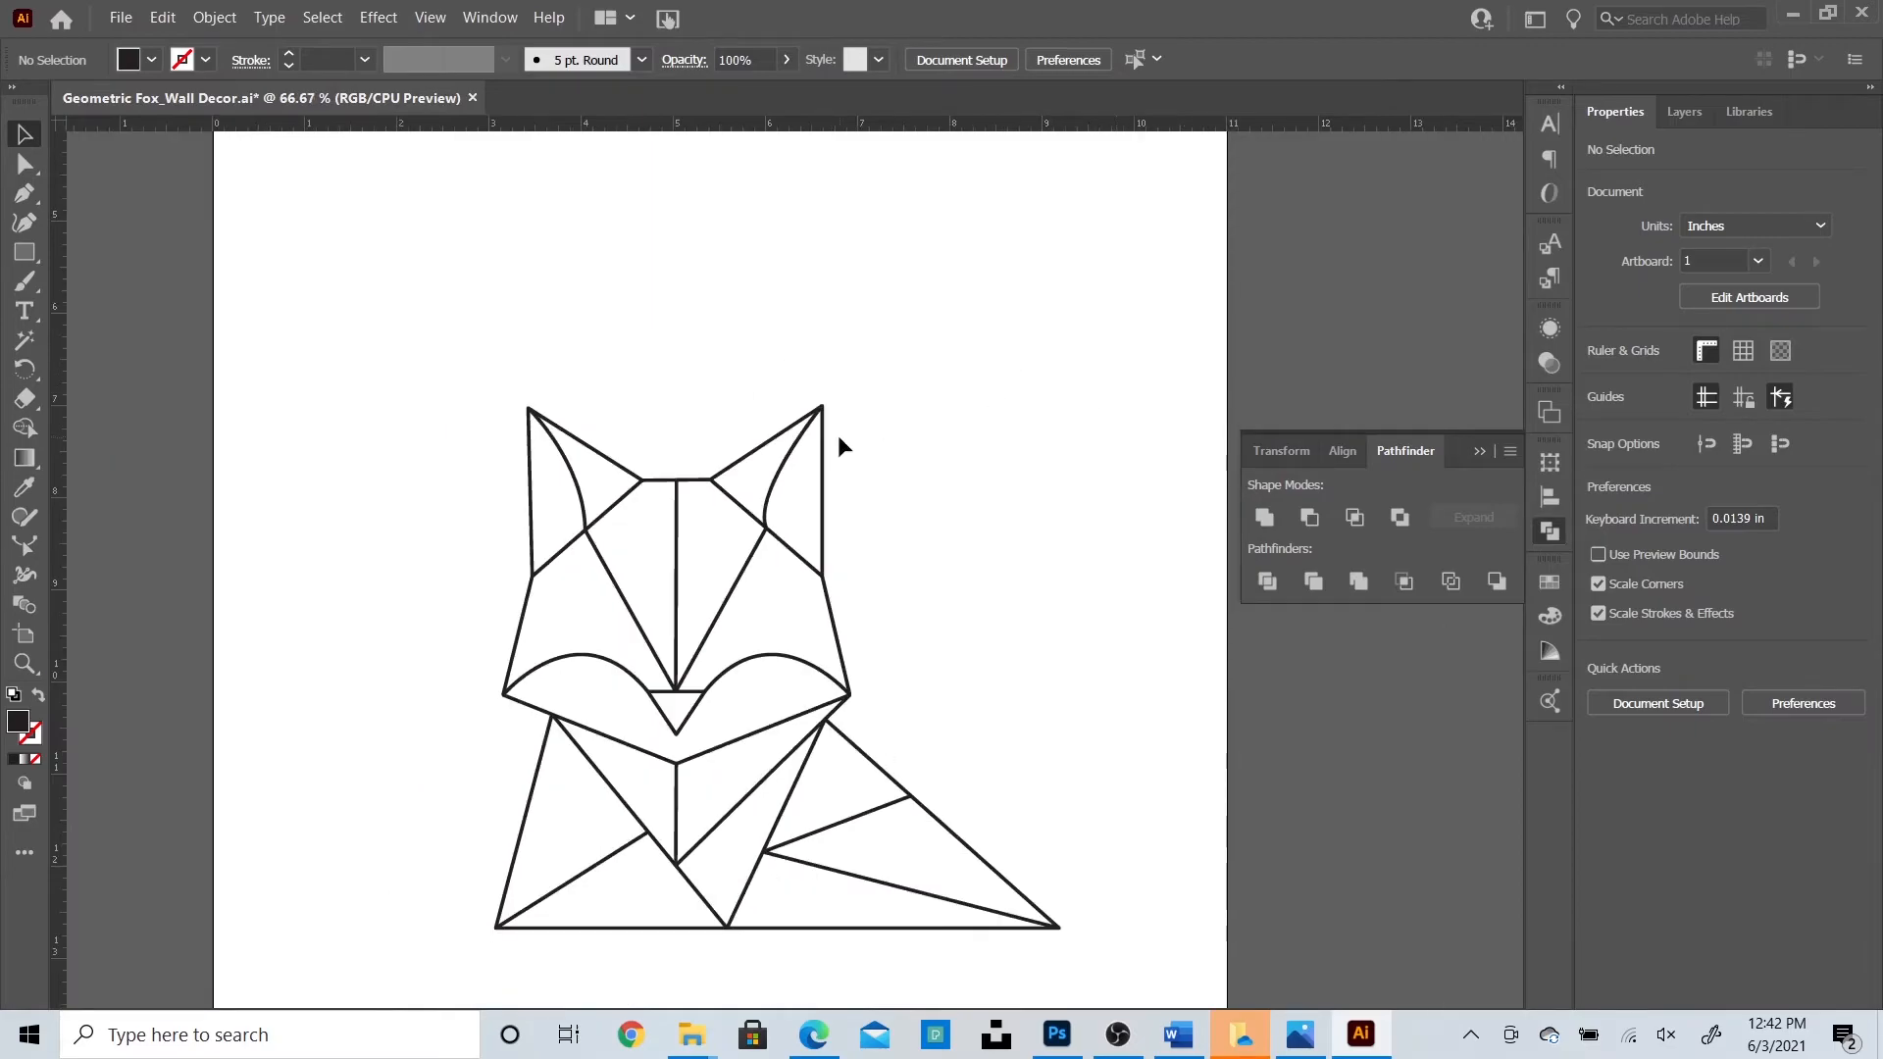
click(796, 451)
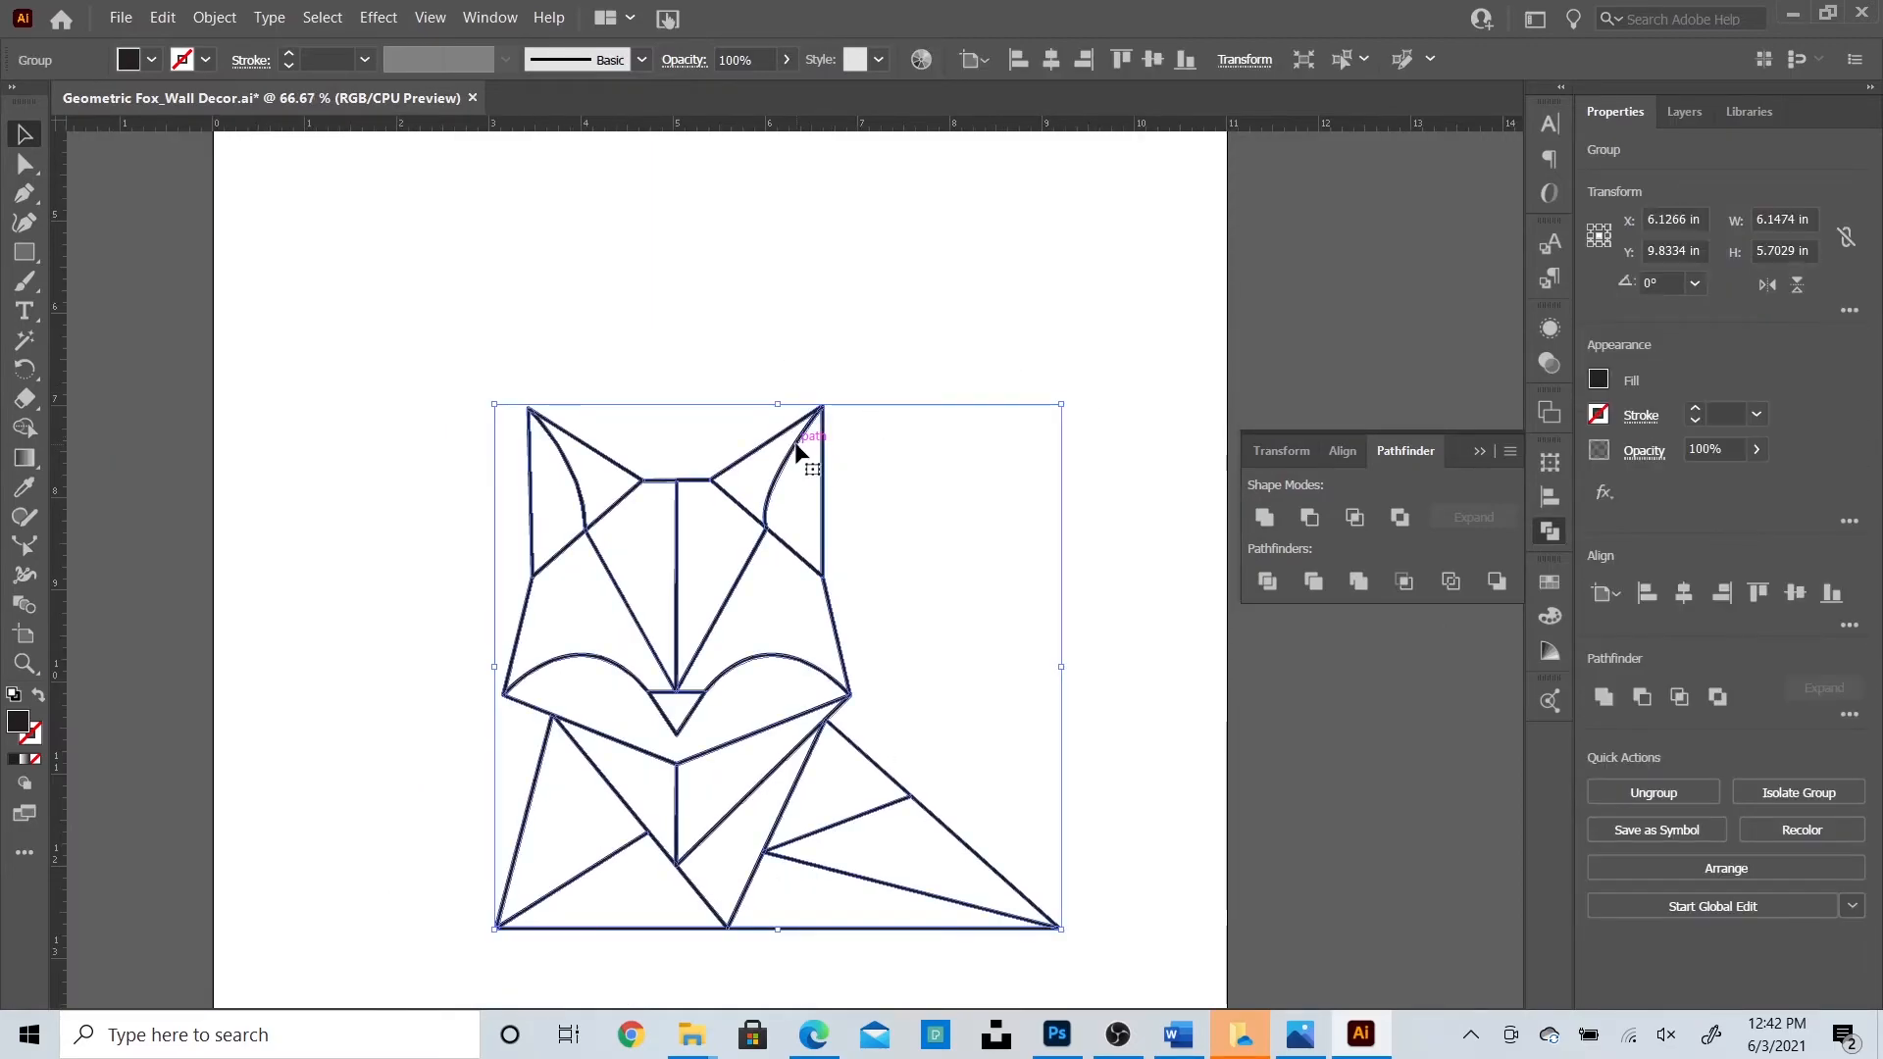
double_click(796, 451)
click(796, 451)
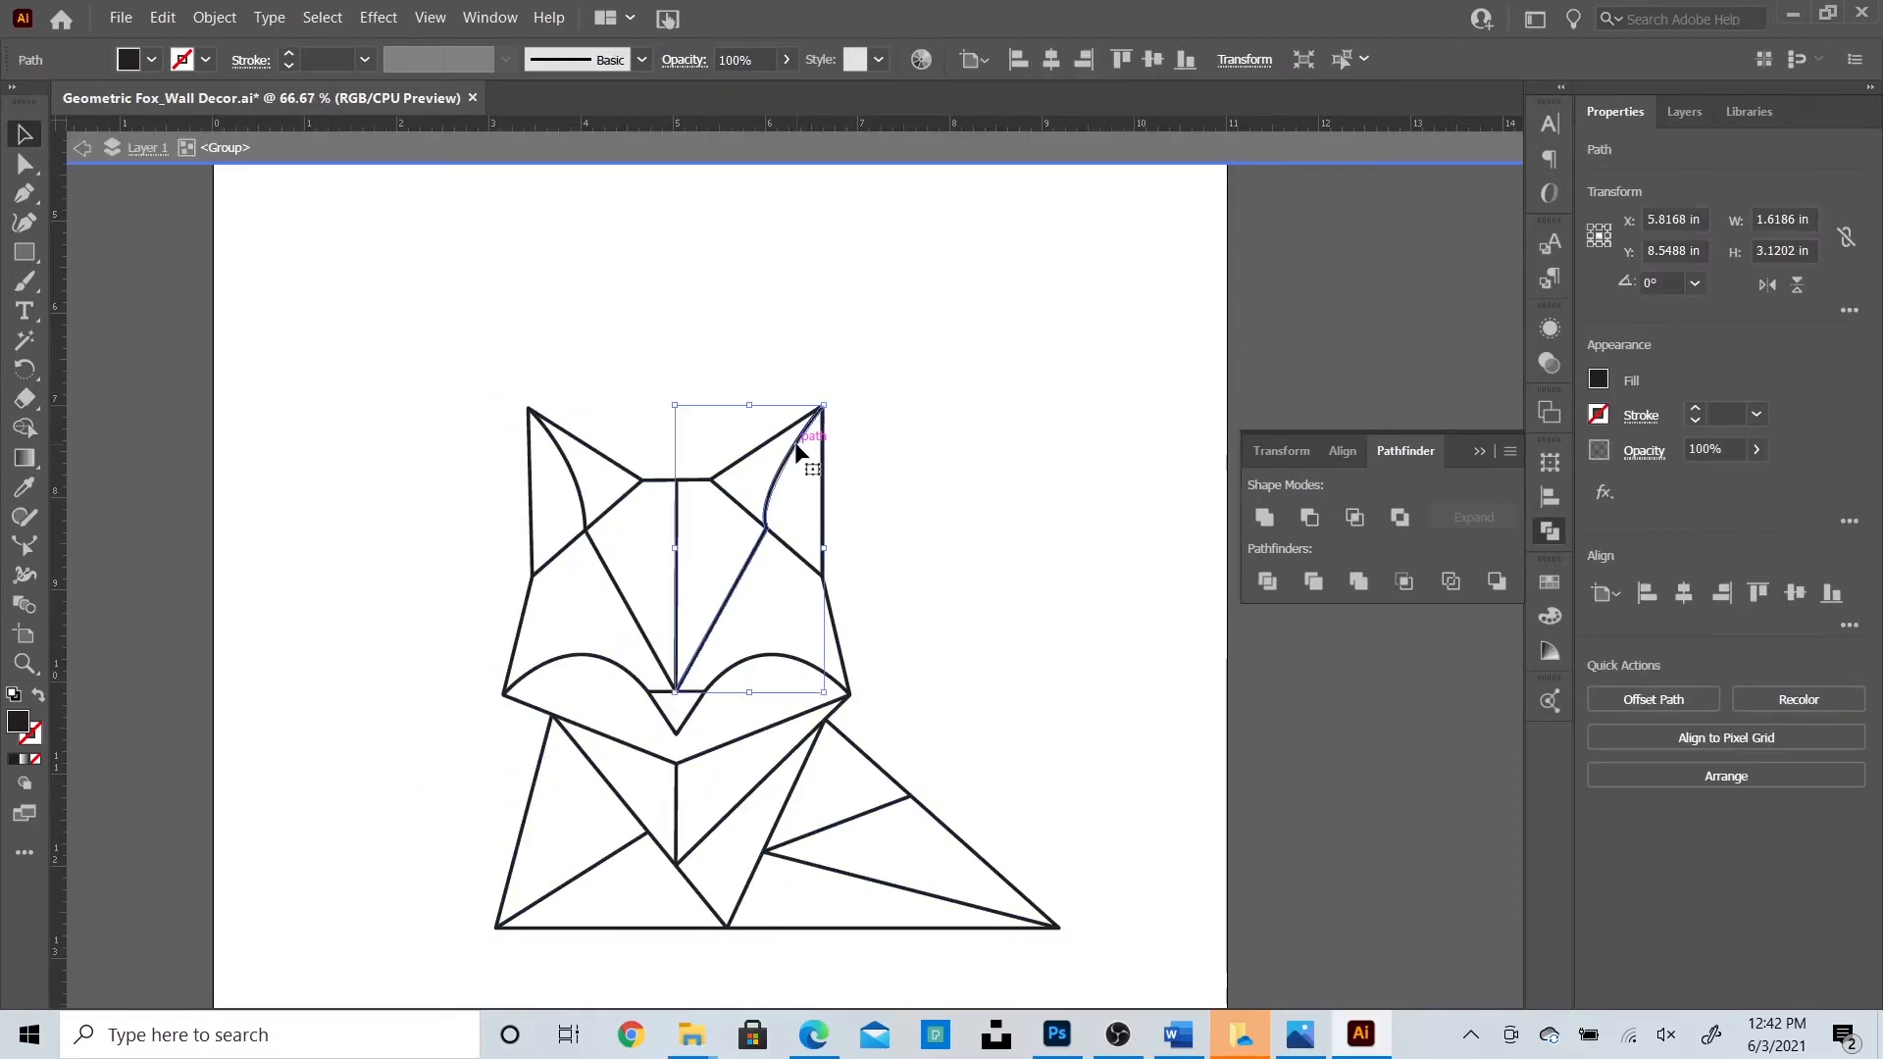
double_click(956, 465)
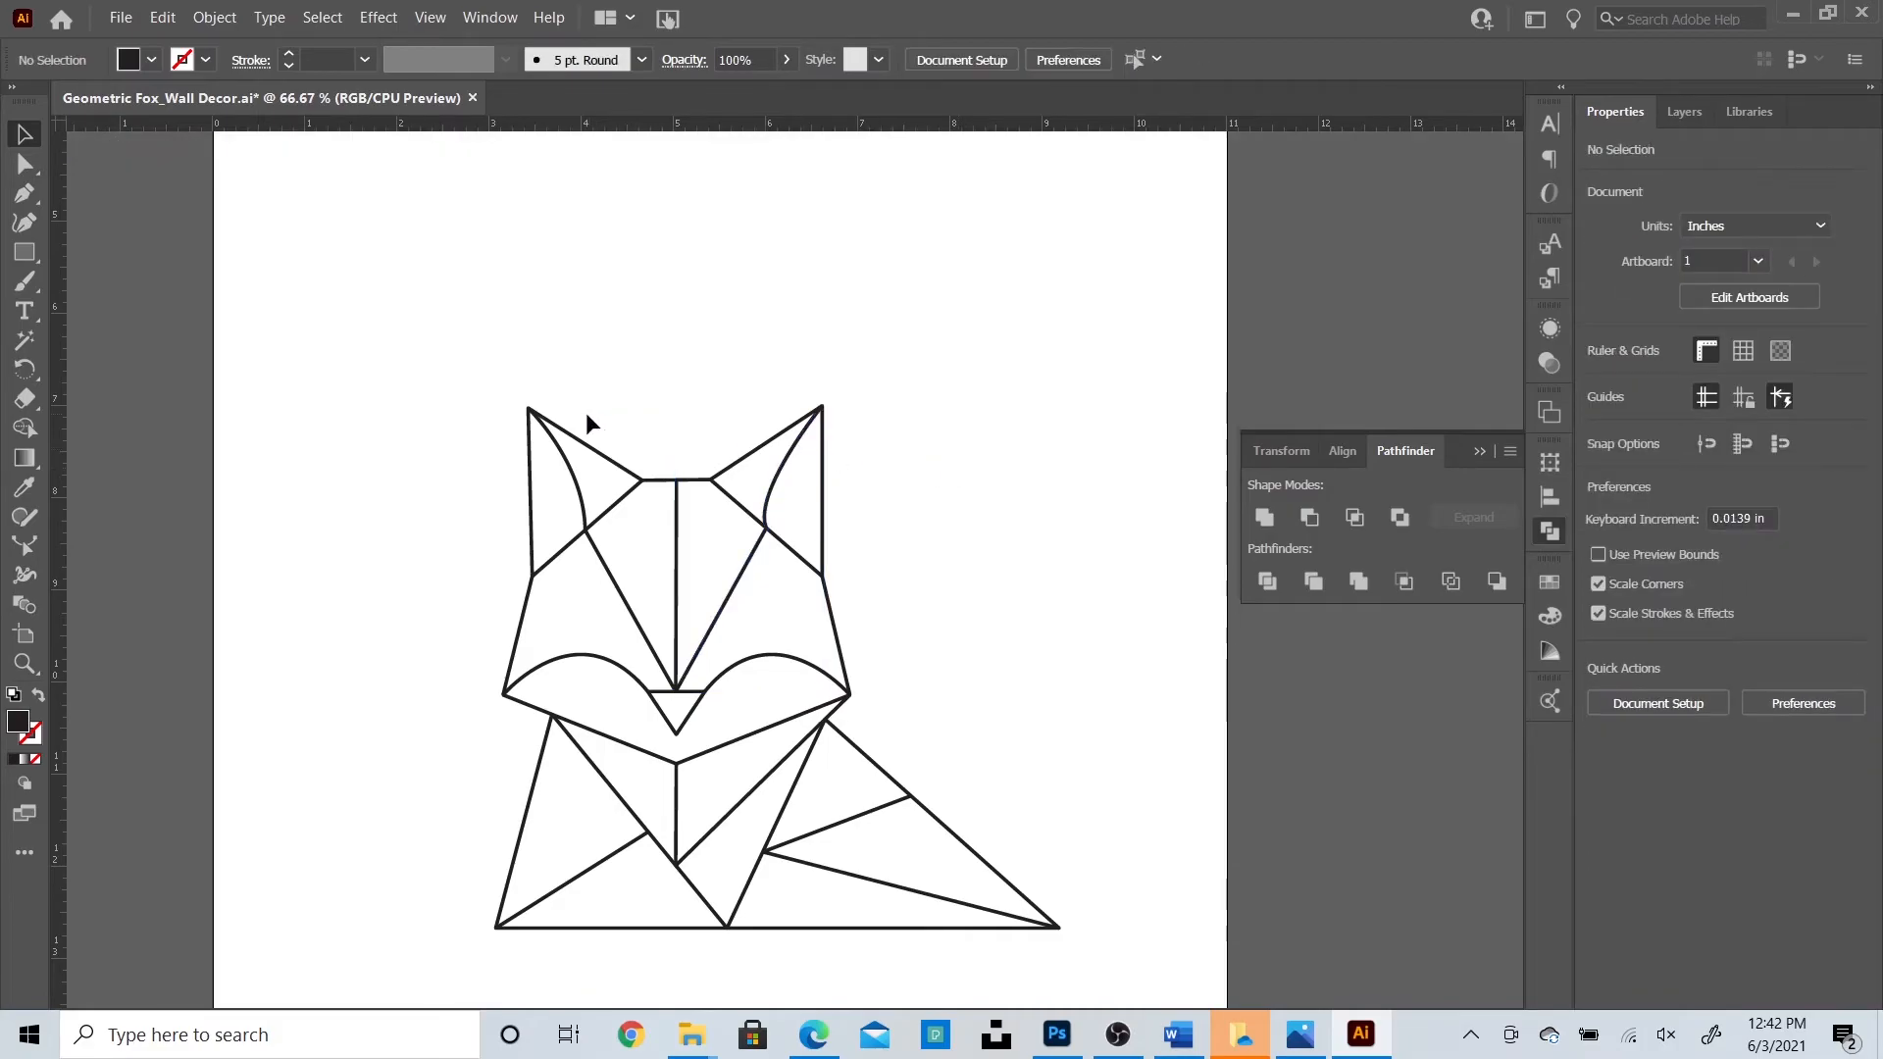
click(585, 447)
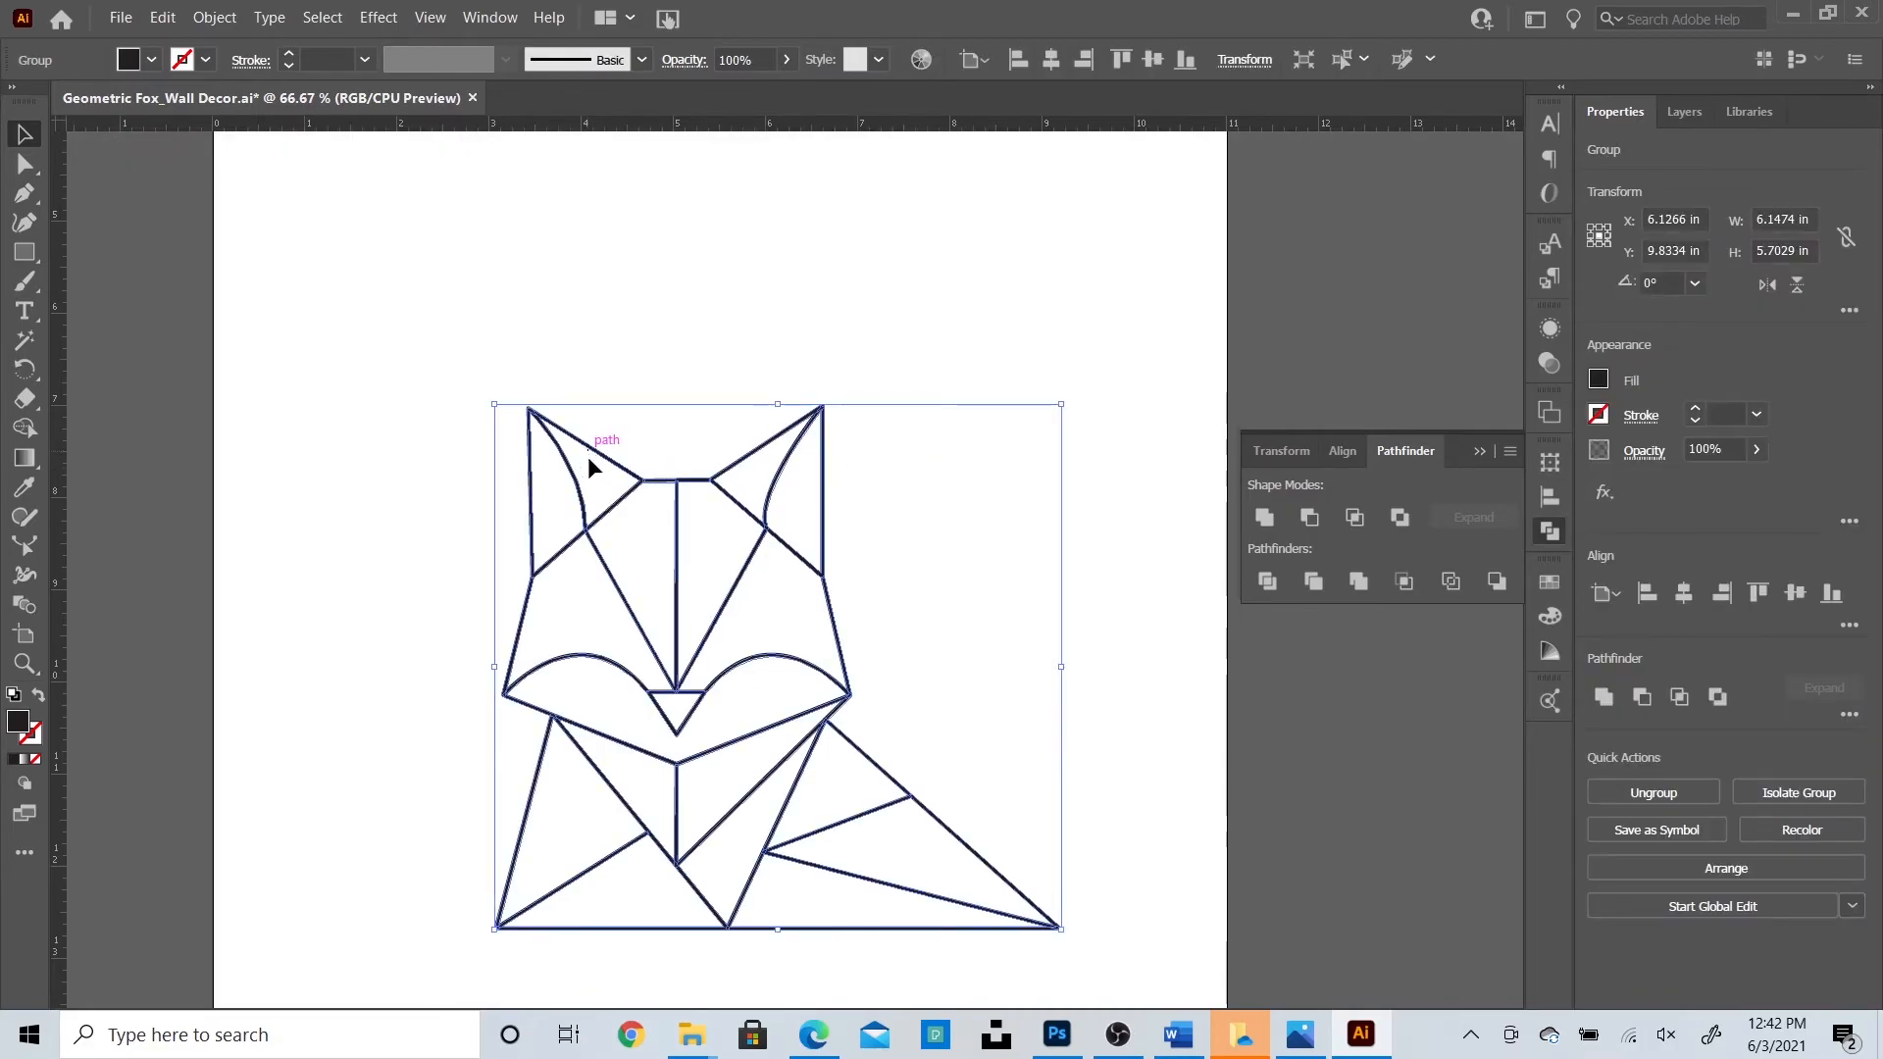
click(437, 358)
Scale the fox up to about 7.95 × 7.37 in and Alt-drag a copy to the right.
drag(437, 359, 1097, 957)
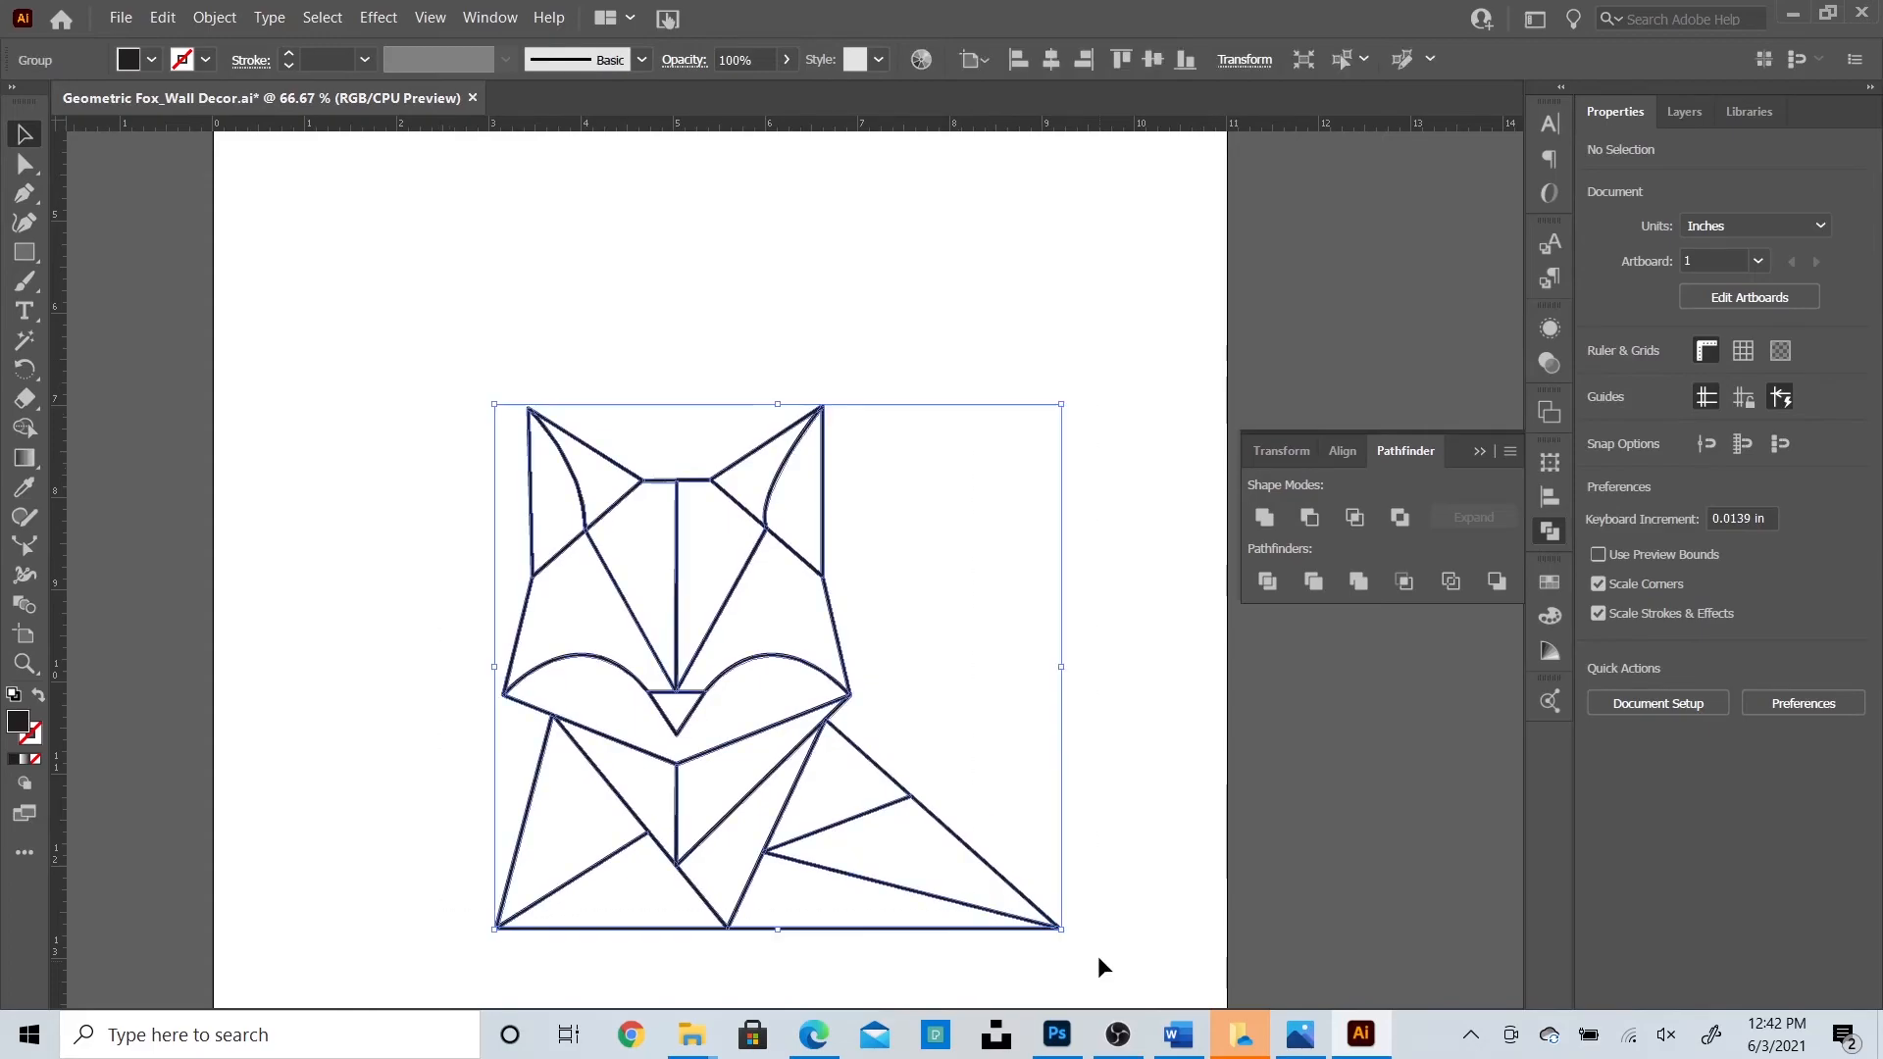
drag(1062, 405, 1222, 247)
drag(922, 484, 844, 456)
click(294, 559)
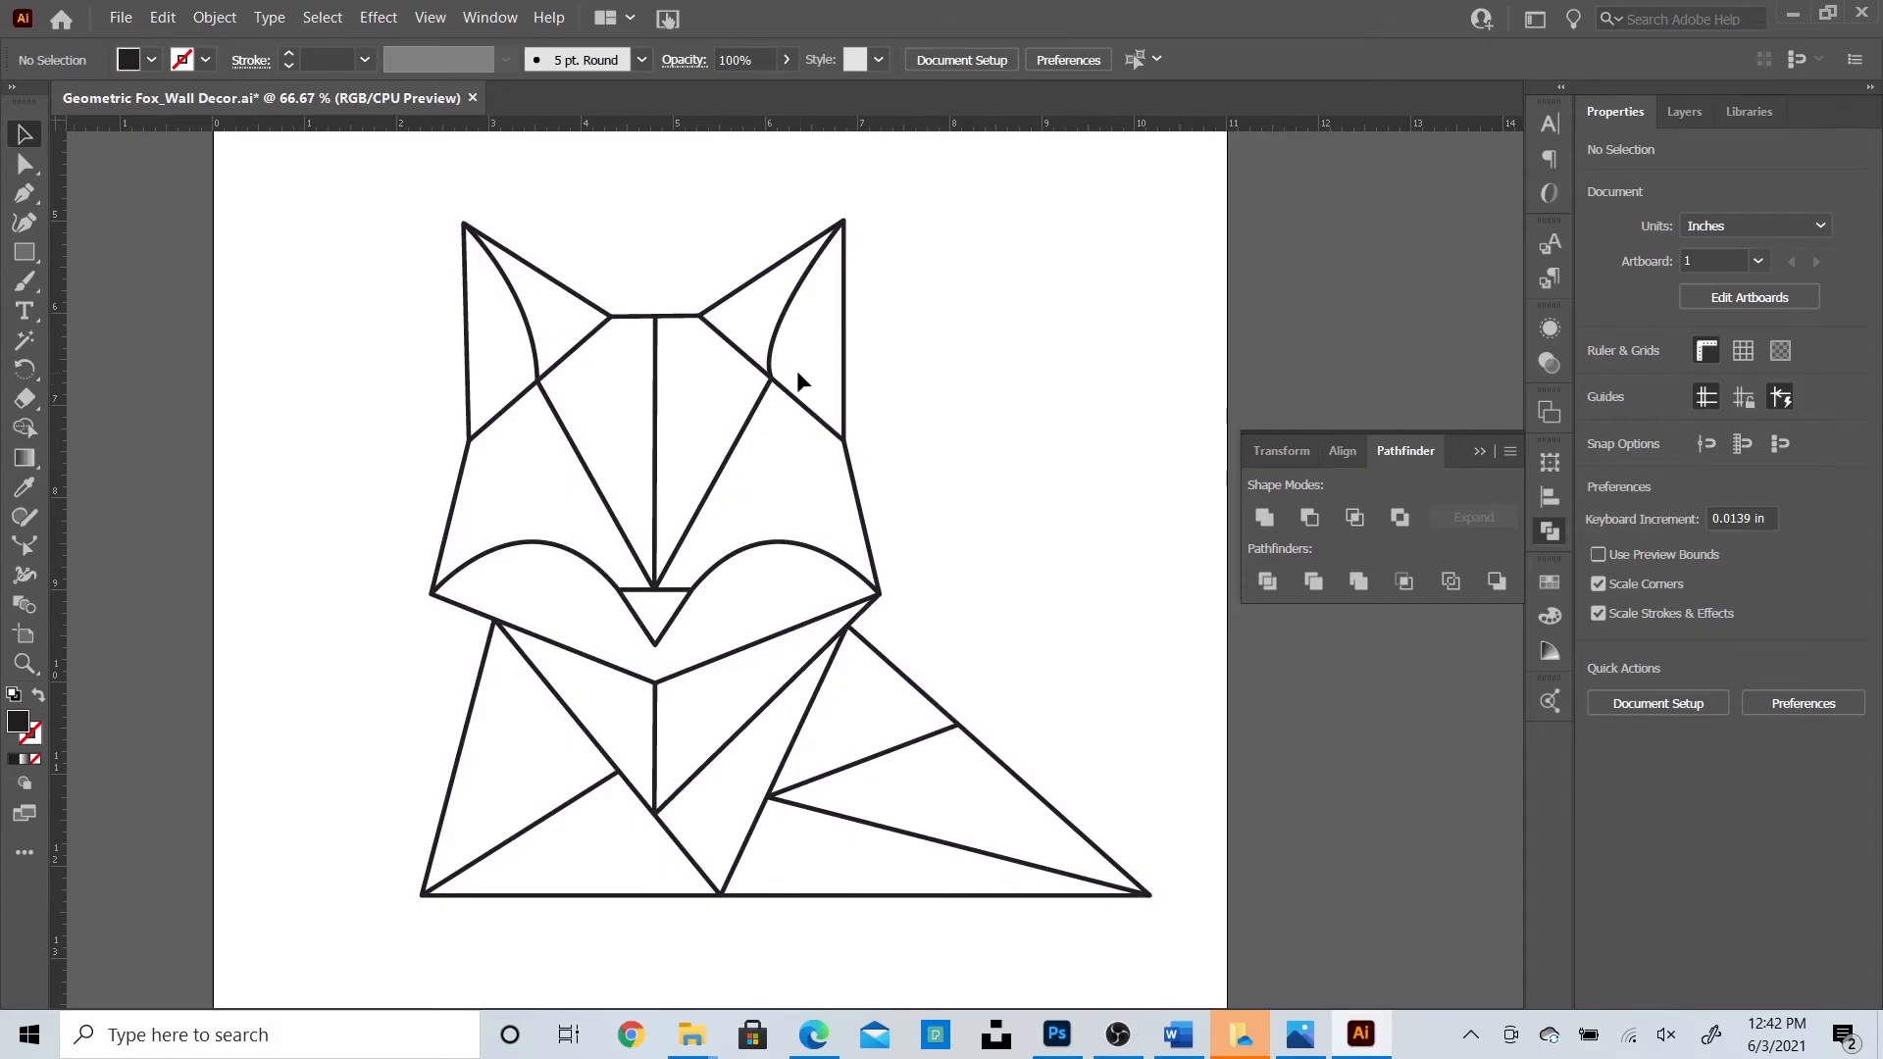
click(772, 373)
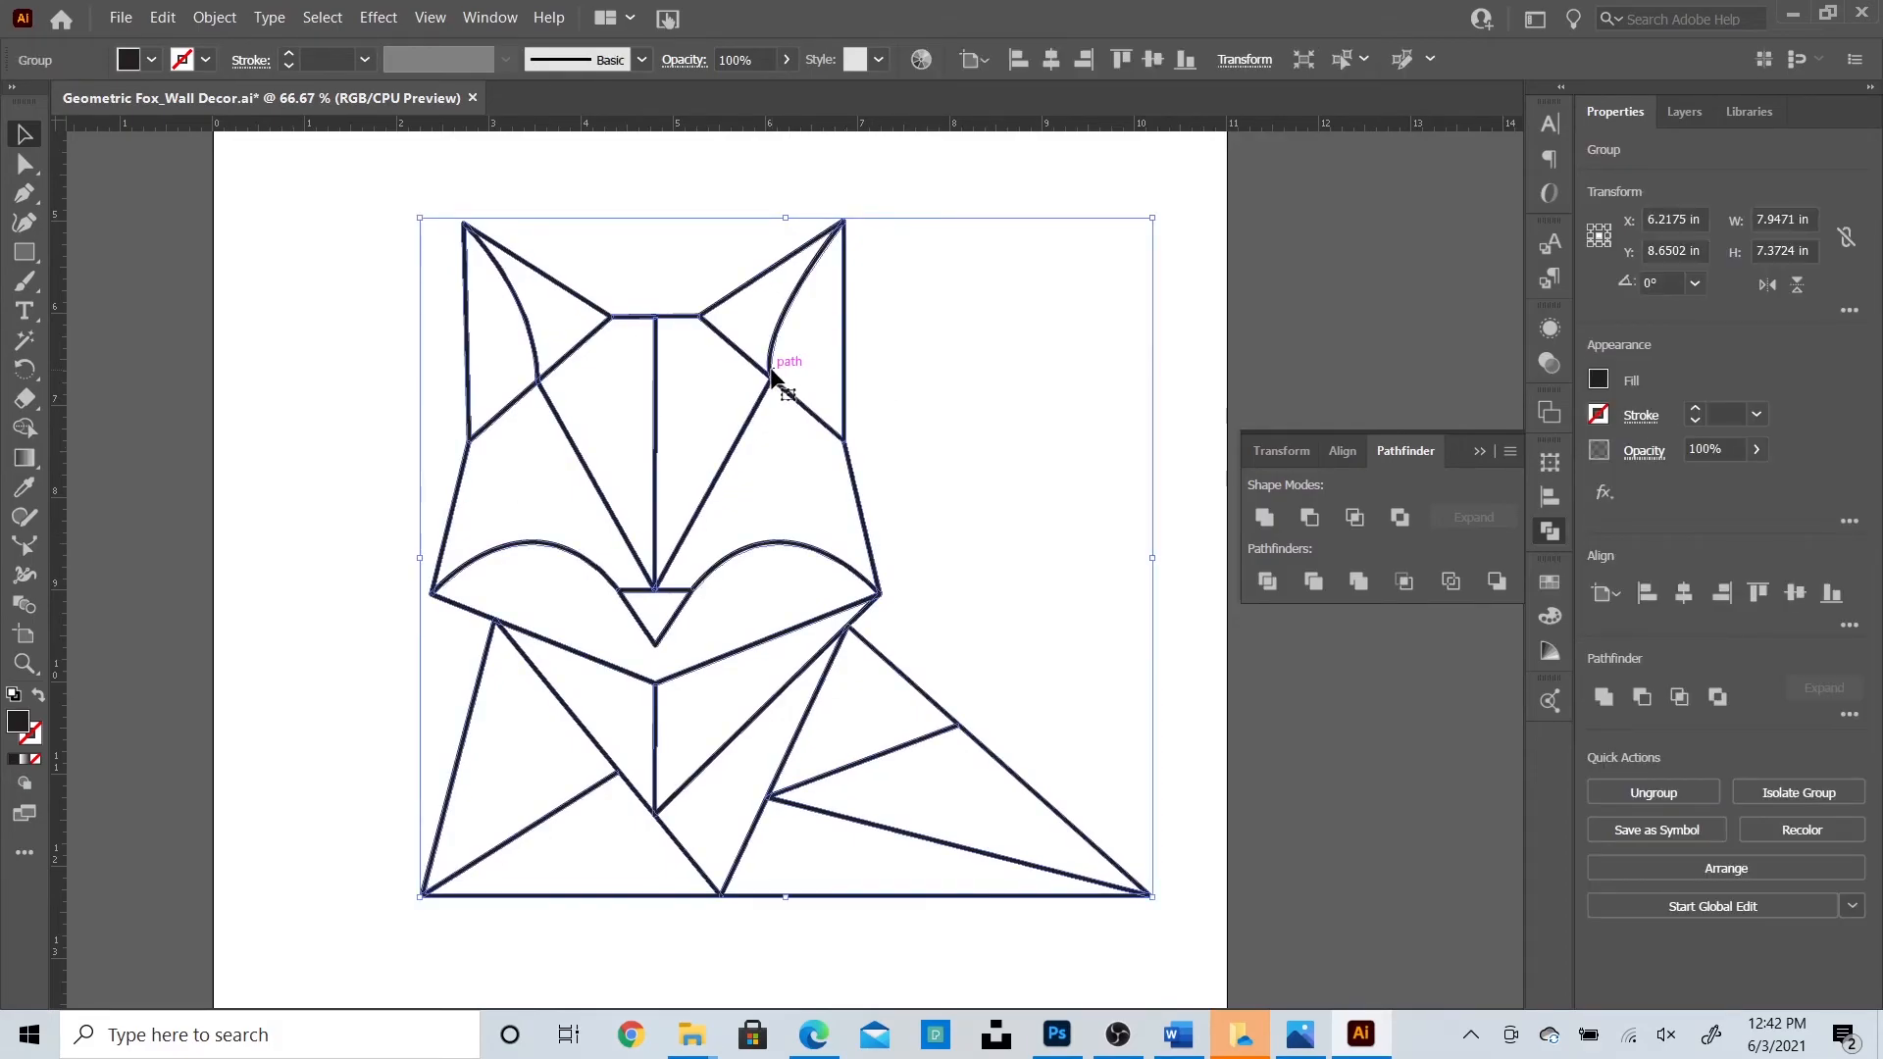
drag(772, 373, 1155, 421)
Decline the links update and move the fox copy to the right of the artboard.
key(ctrl+minus)
key(ctrl+minus)
key(ctrl+minus)
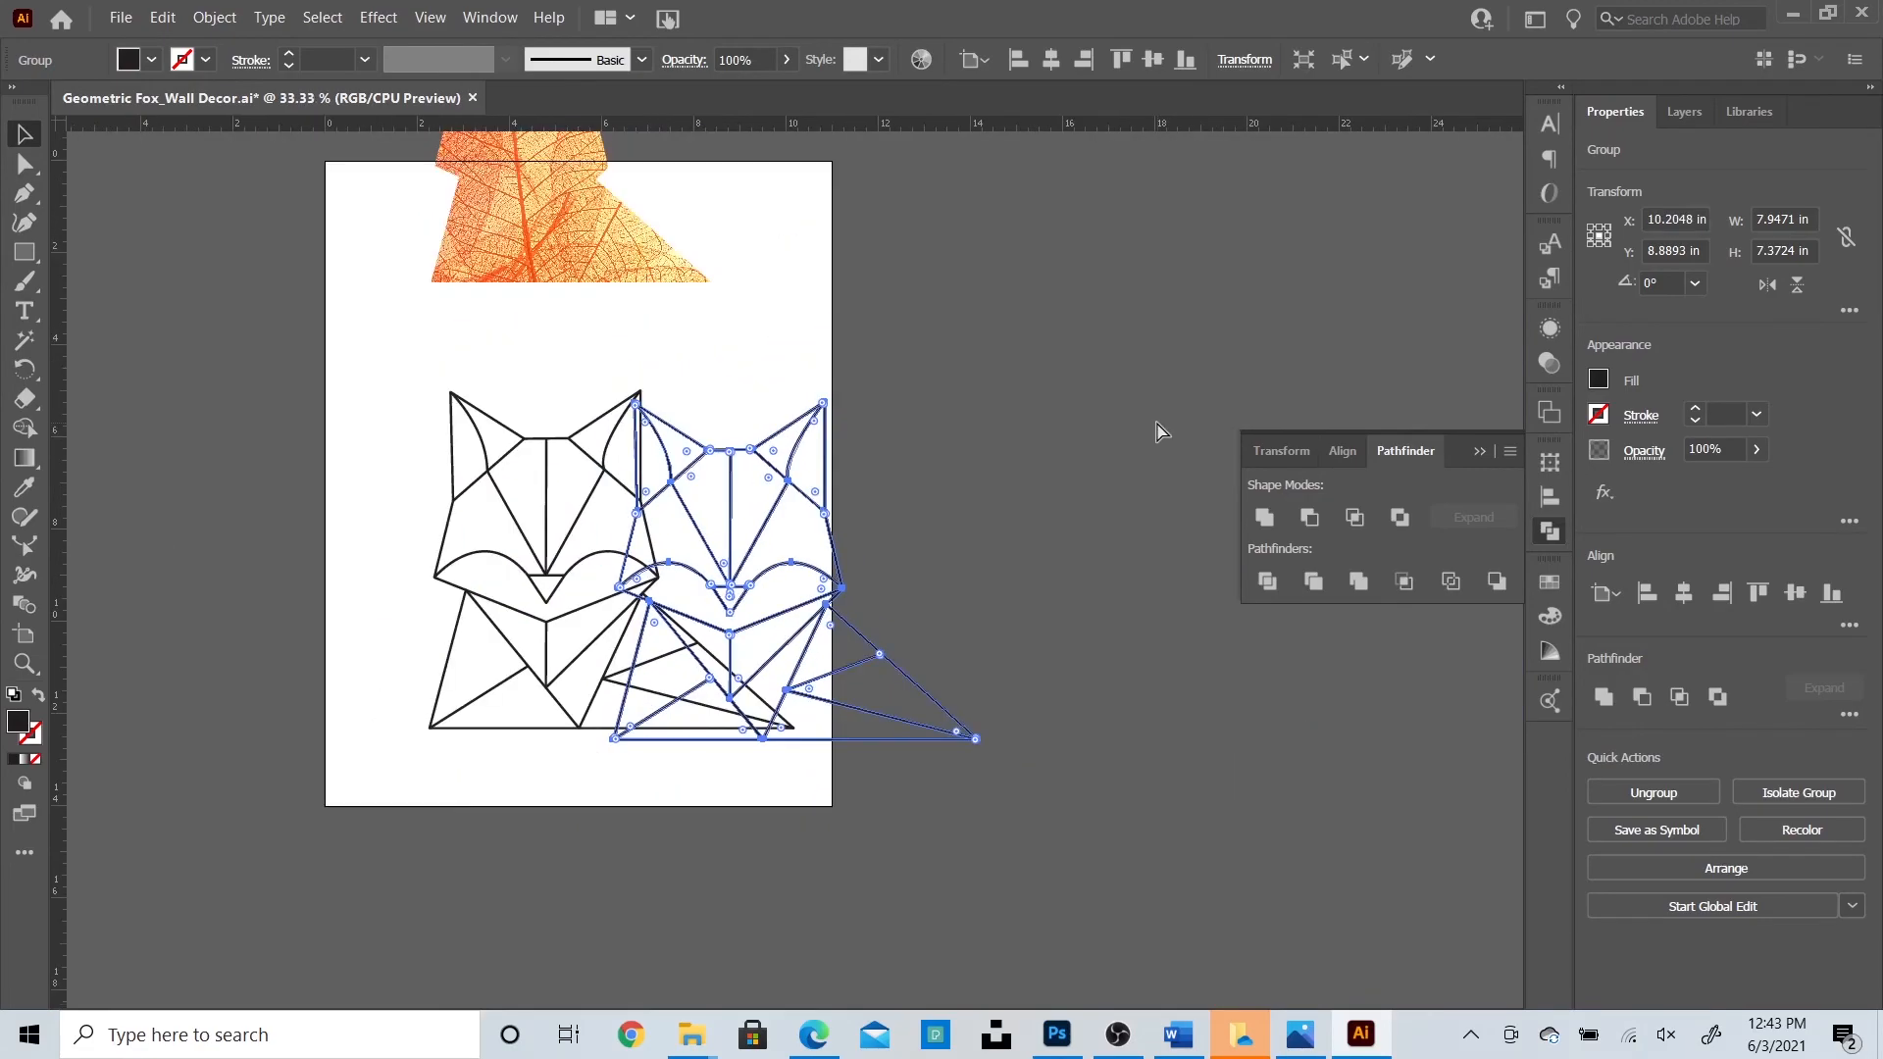
click(1138, 550)
drag(838, 593, 1076, 470)
click(1122, 713)
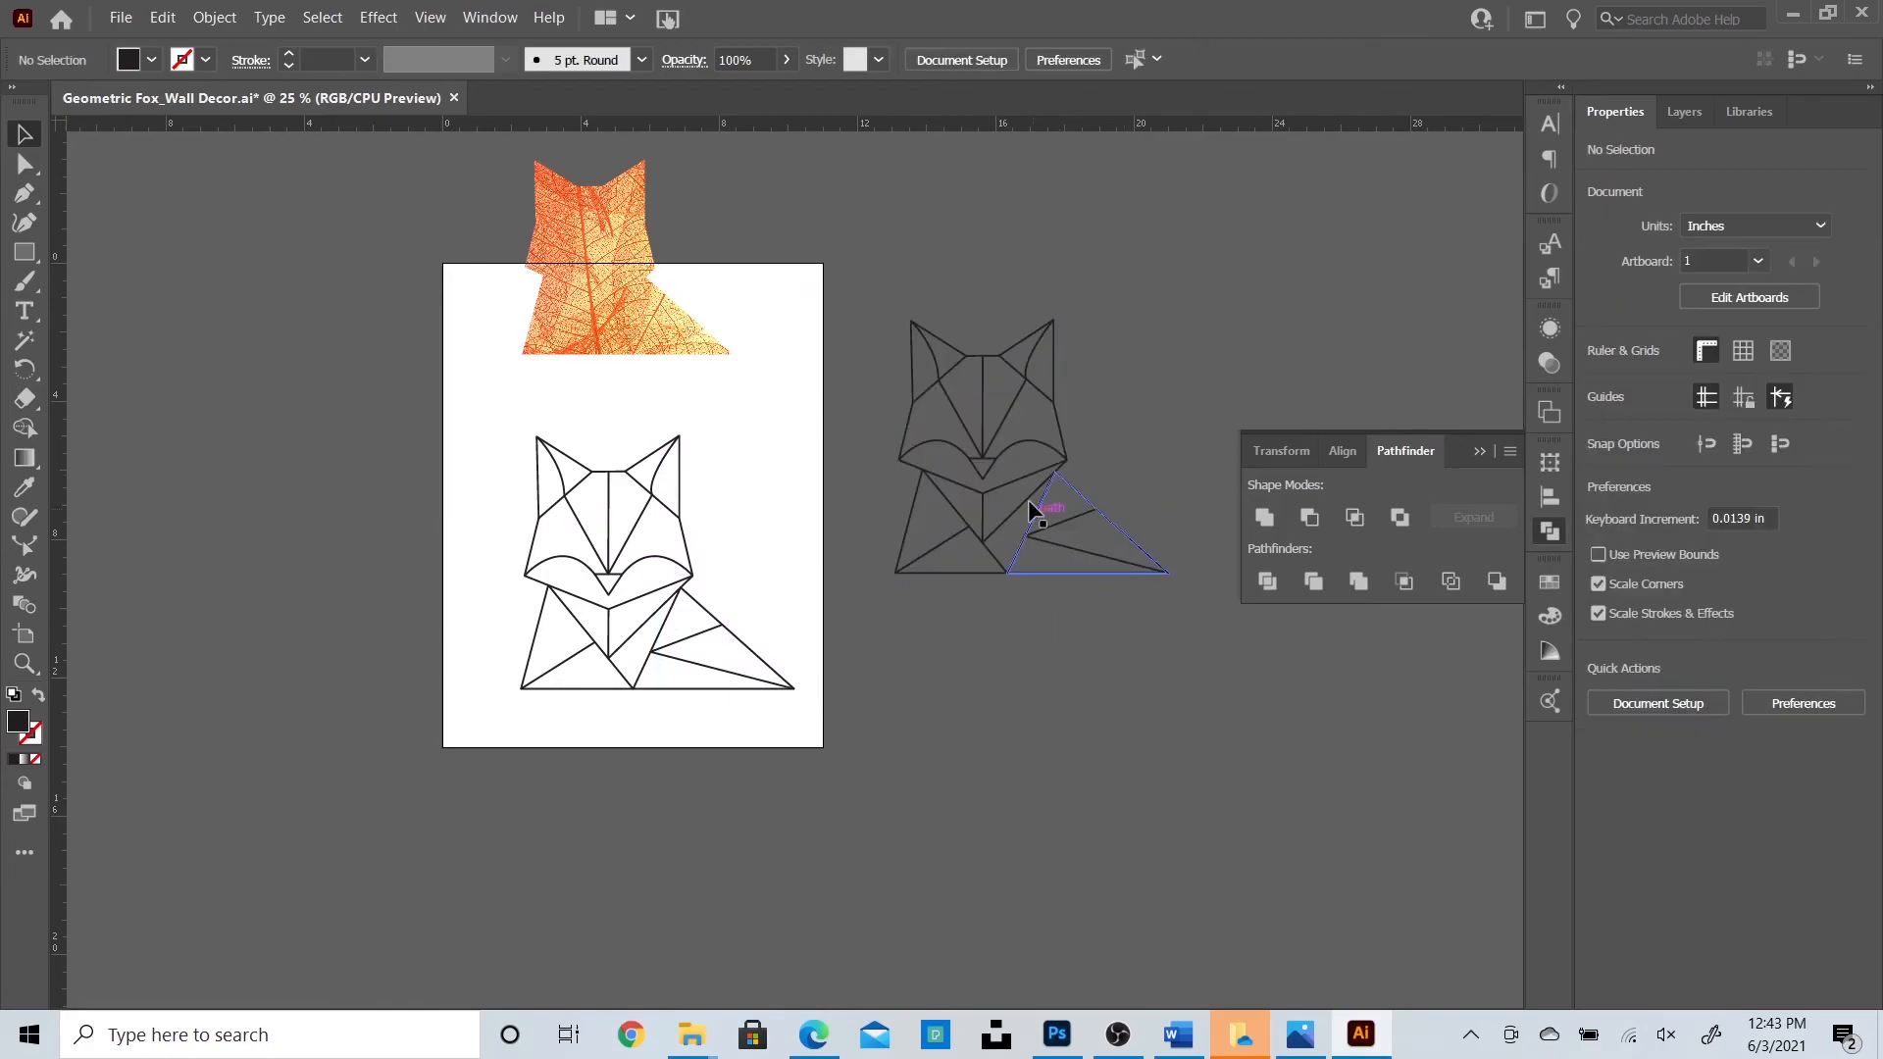
Fill the fox copy with red from the Fill swatches.
click(990, 439)
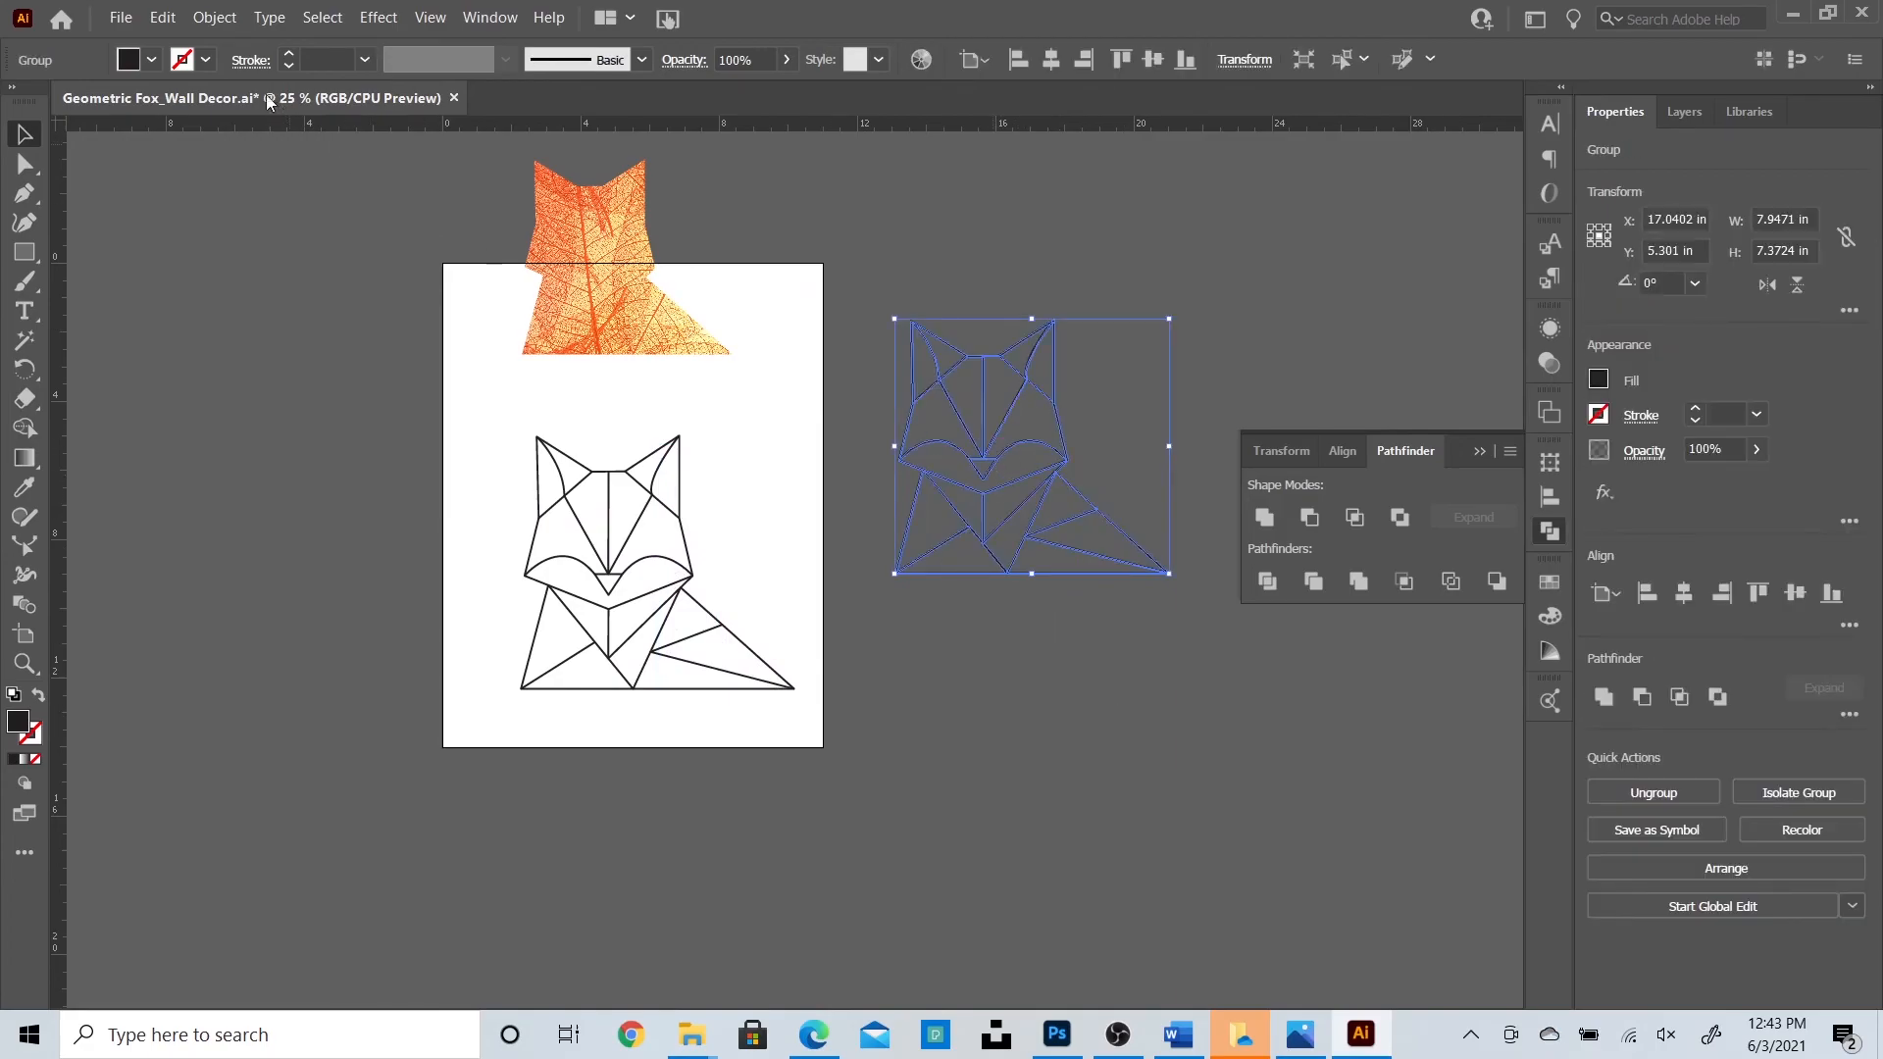
click(152, 65)
click(86, 108)
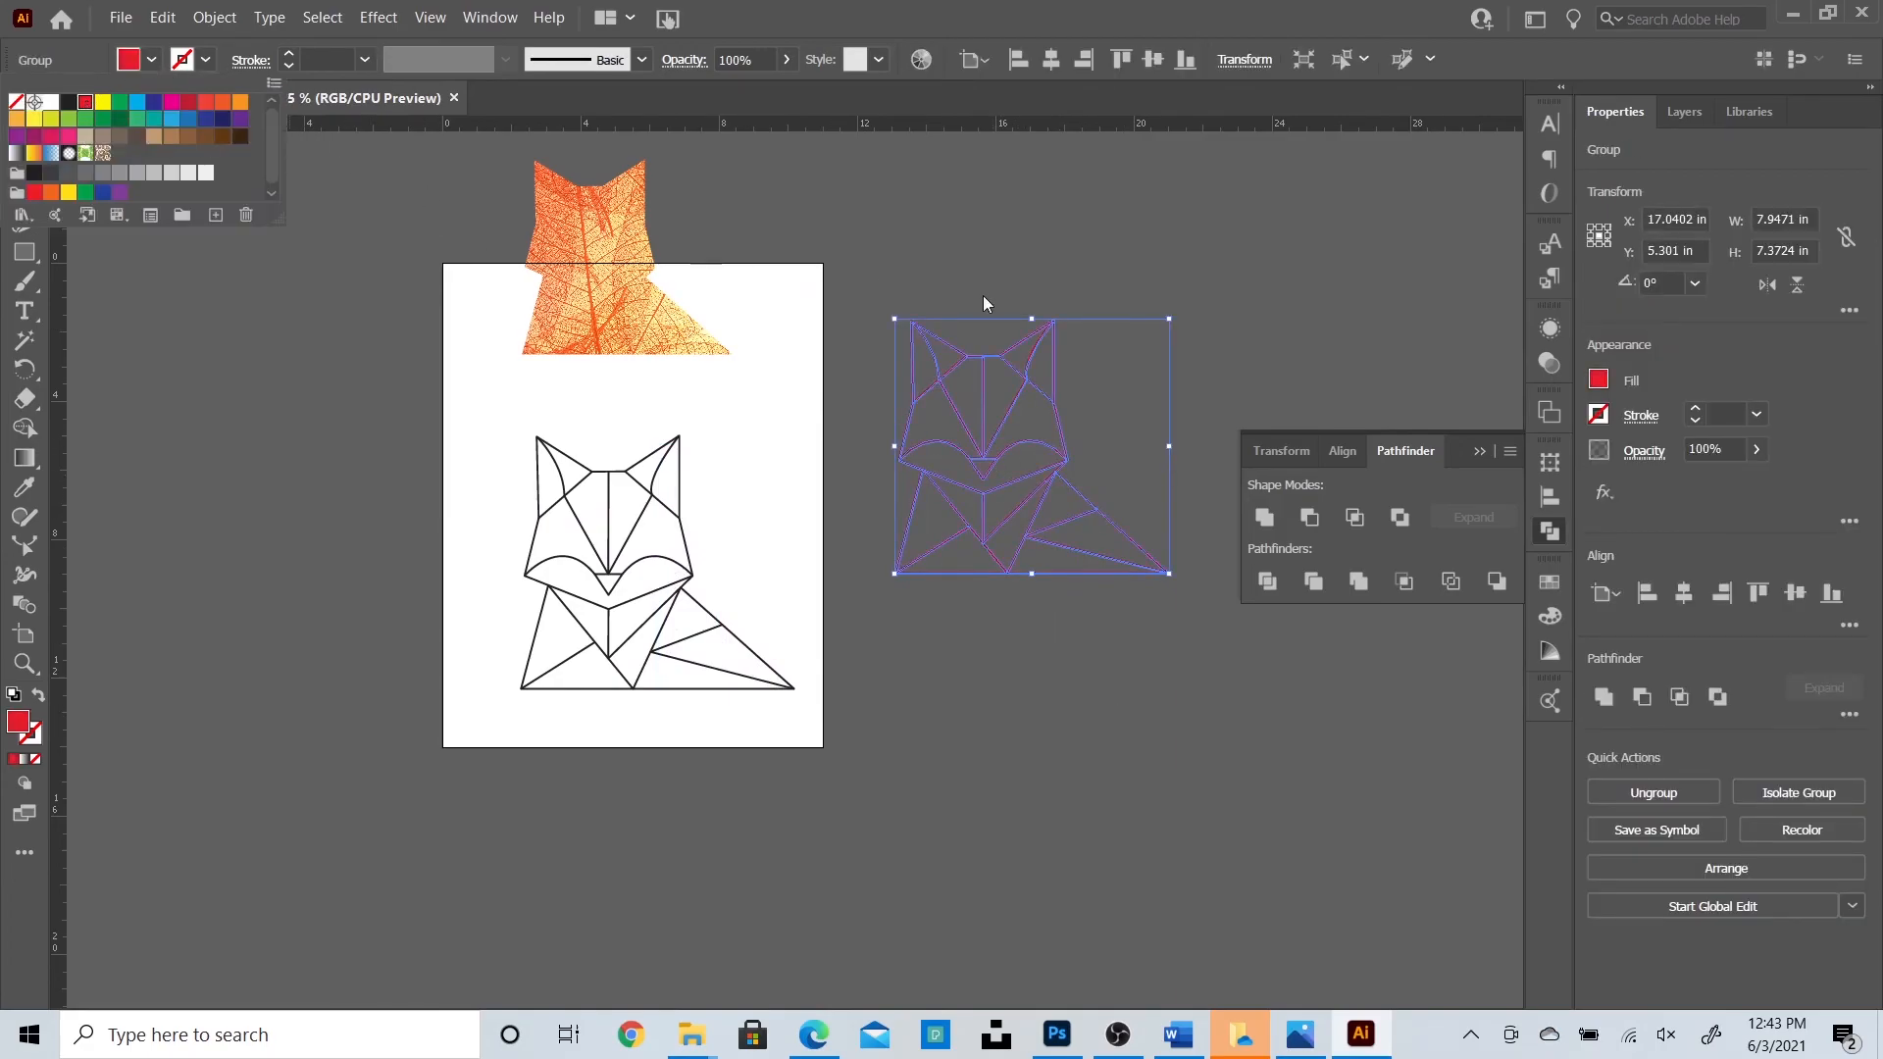
click(1025, 240)
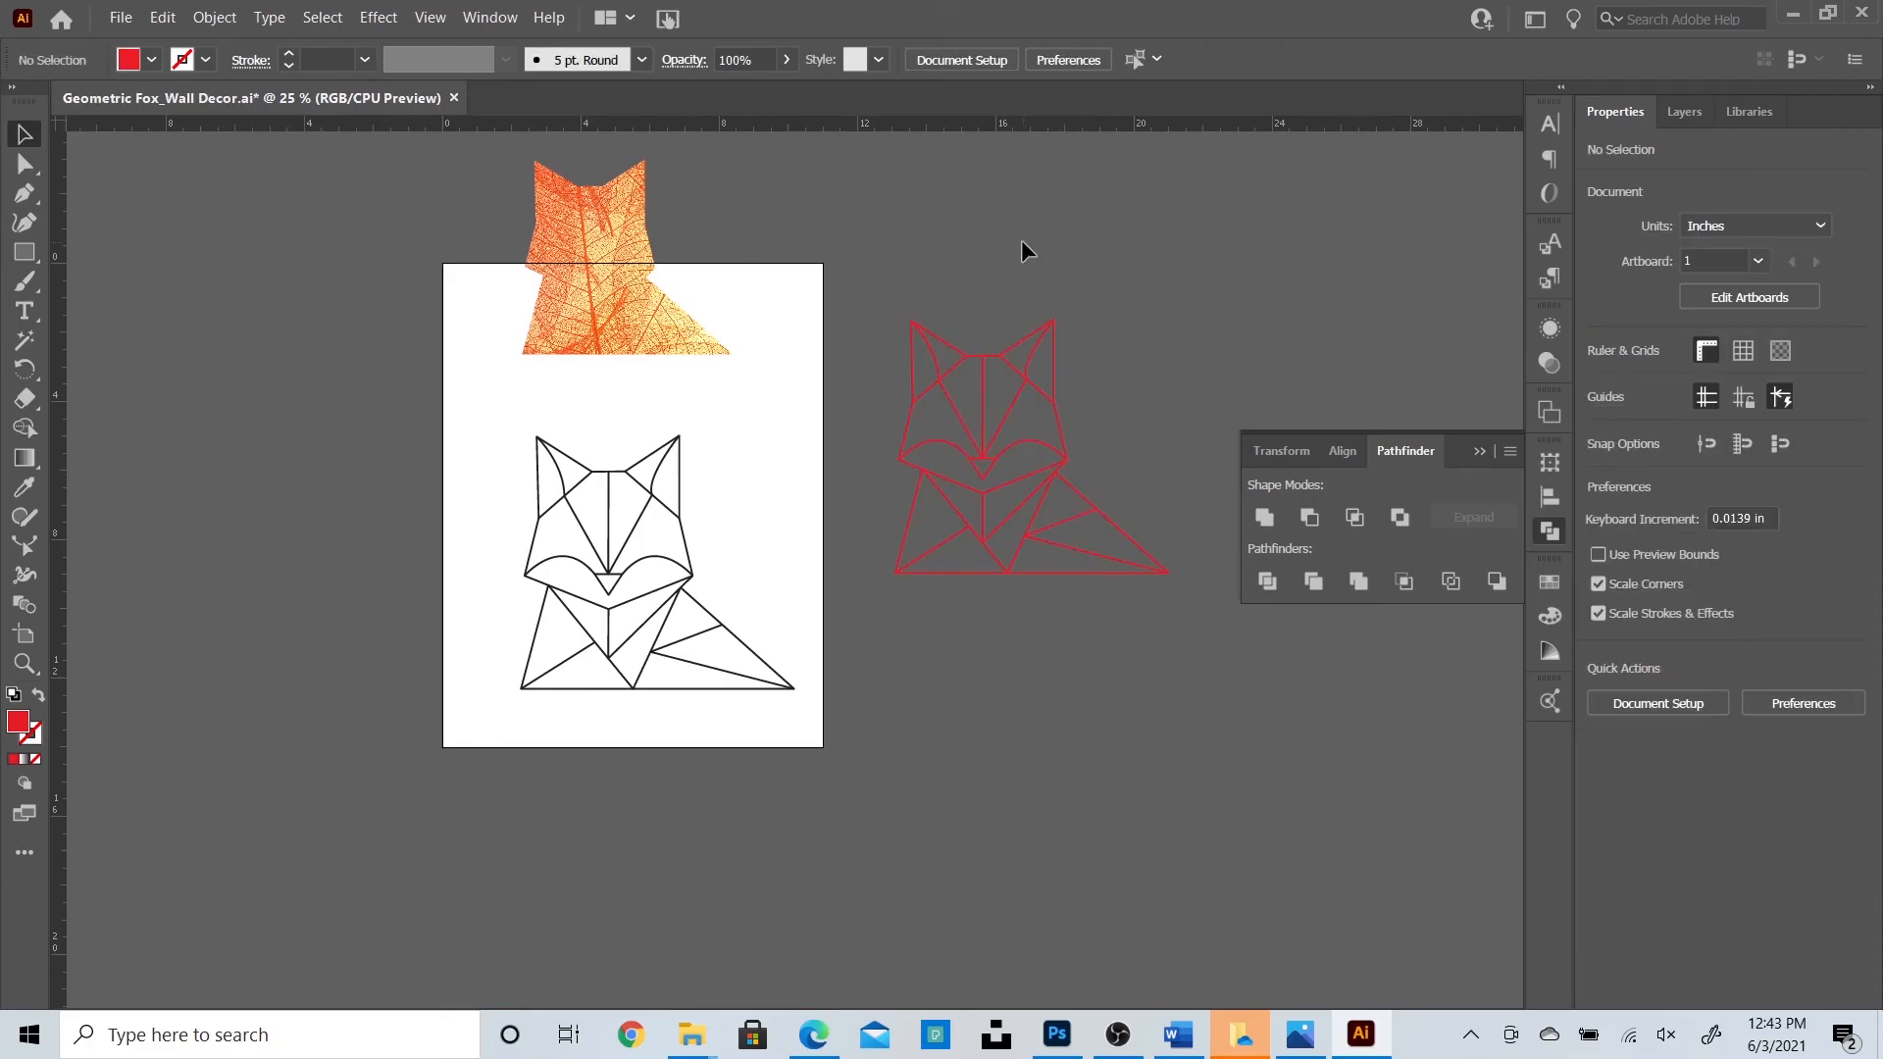